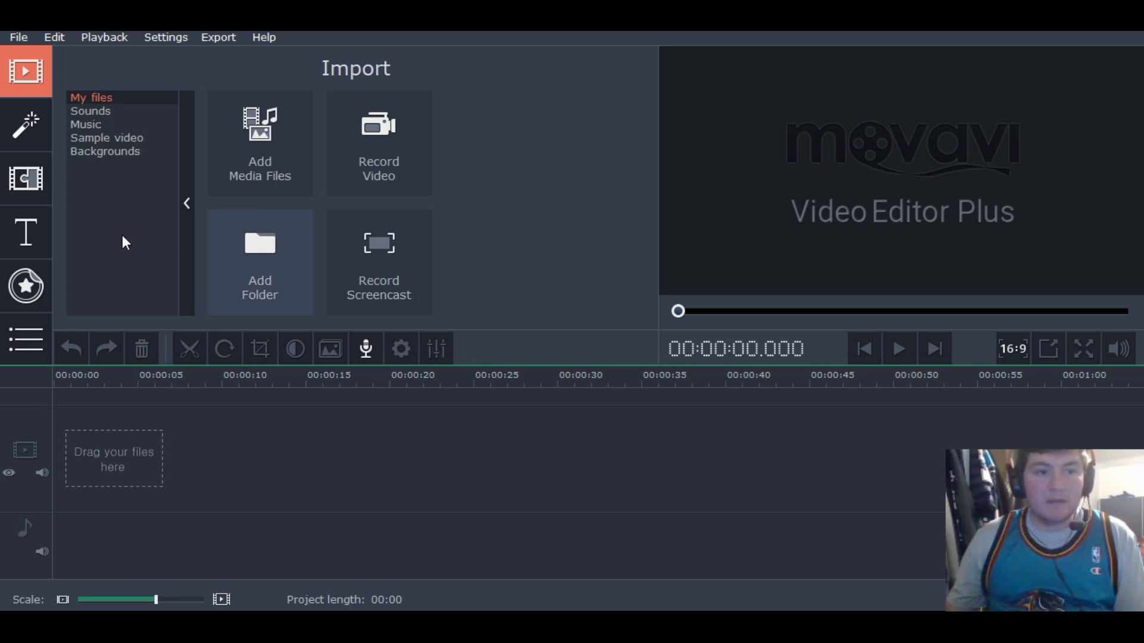
Add the favourite title style "Clean slanted line" at the start of the timeline
left_click(24, 241)
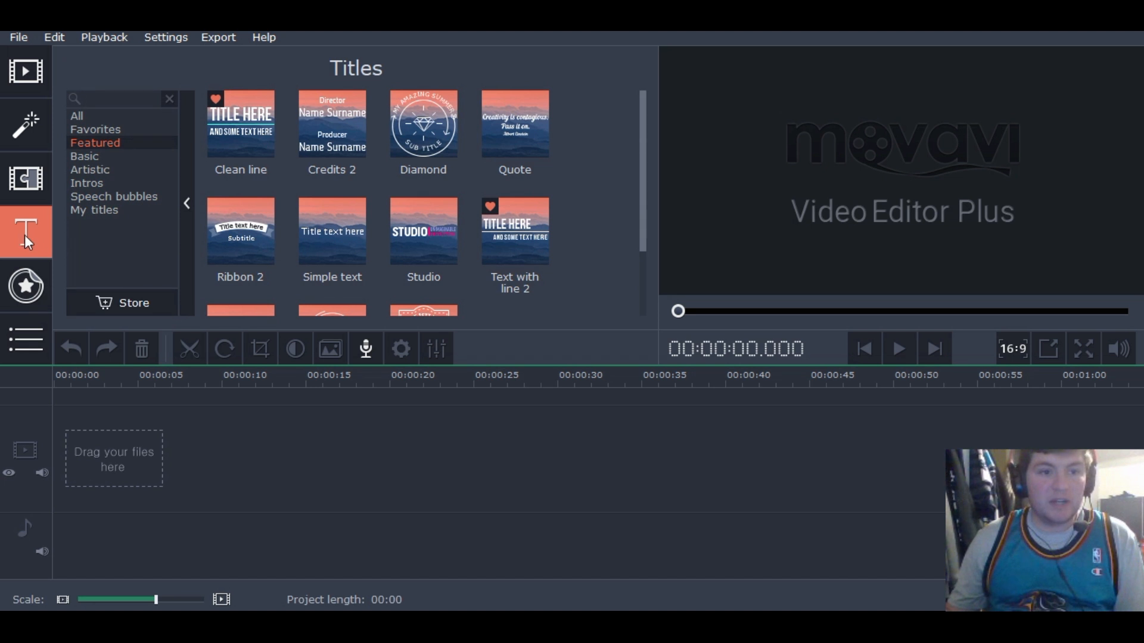
left_click(119, 131)
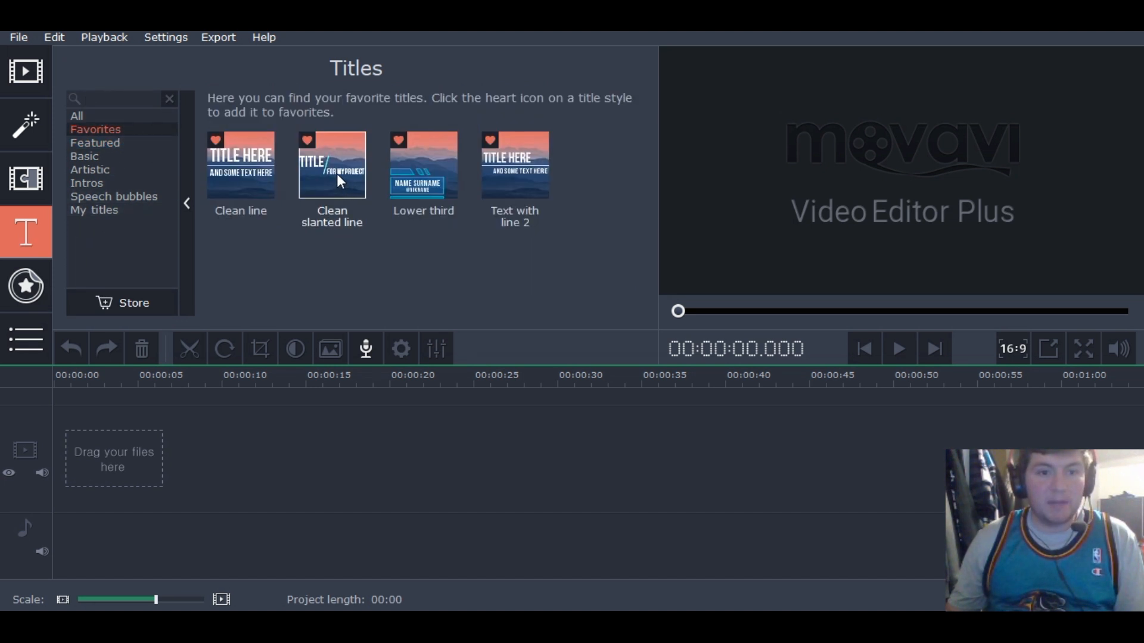
left_click_drag(337, 169, 74, 412)
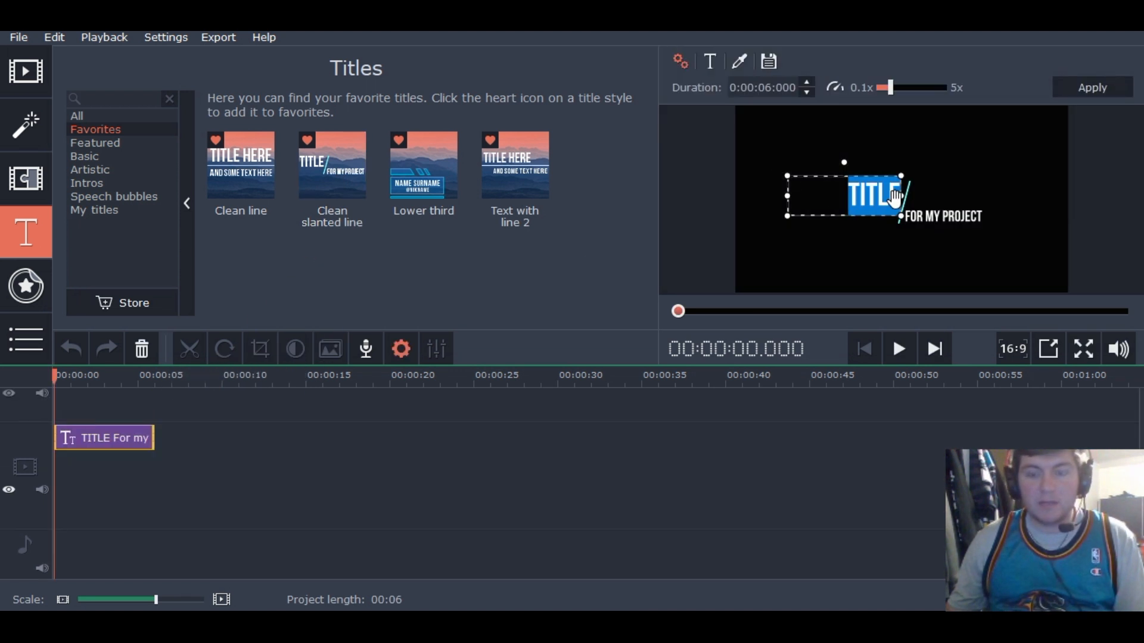
Set the title's main text to "PEPSI 200" and its subtitle to "ACS SEASON 9 - RACE 13"
double_click(878, 199)
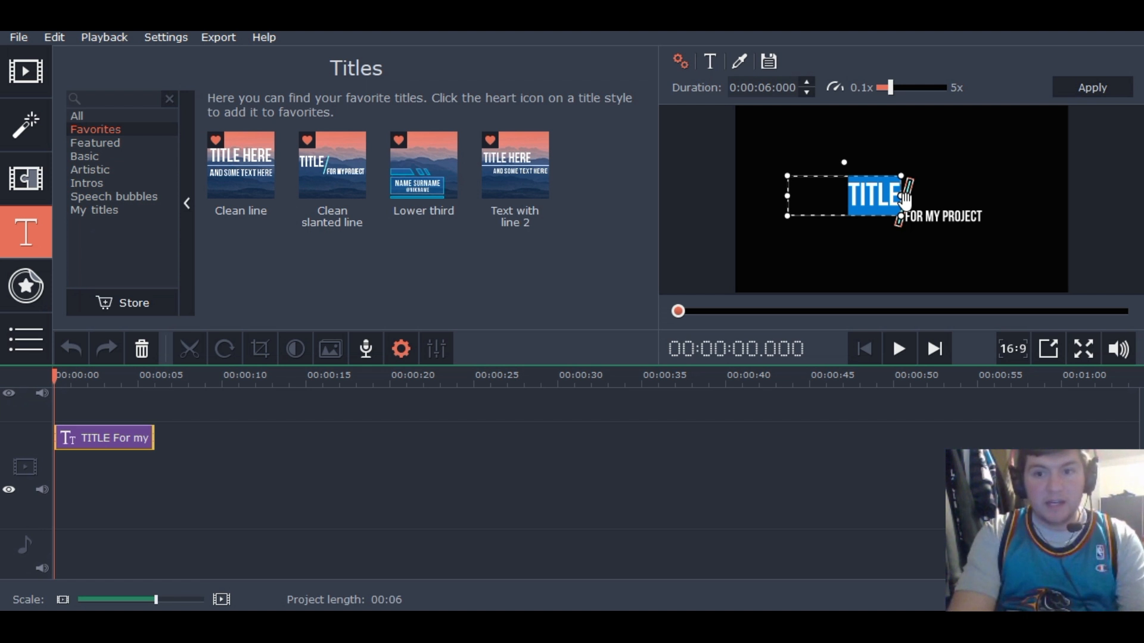
type("PEPSI 200")
left_click(920, 217)
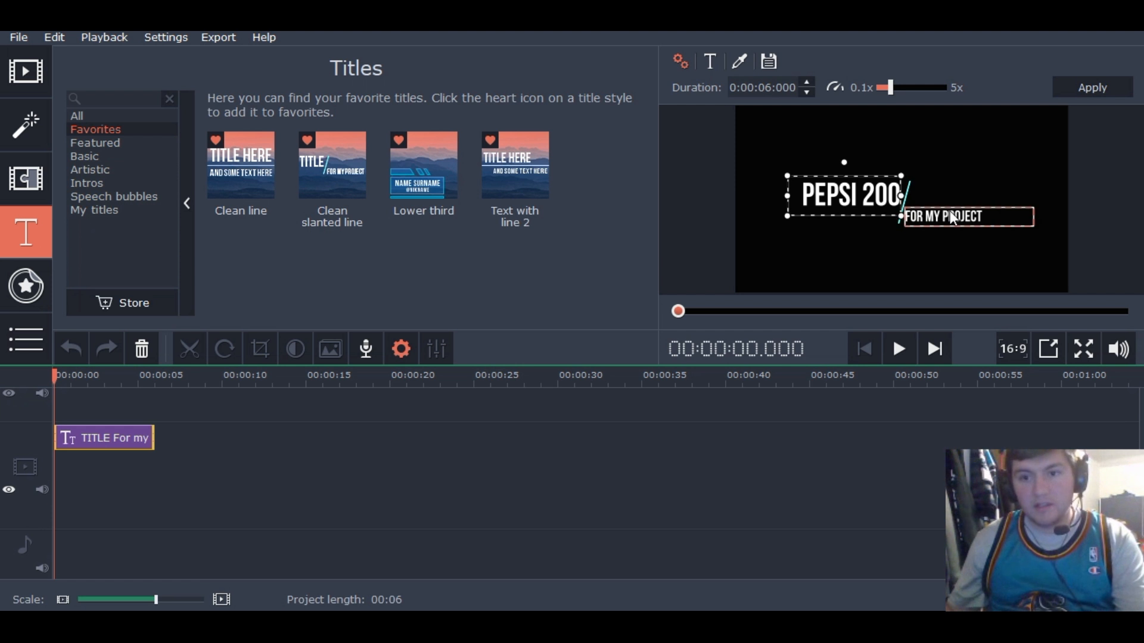
double_click(956, 217)
key("ctrl+a")
key("BackSpace")
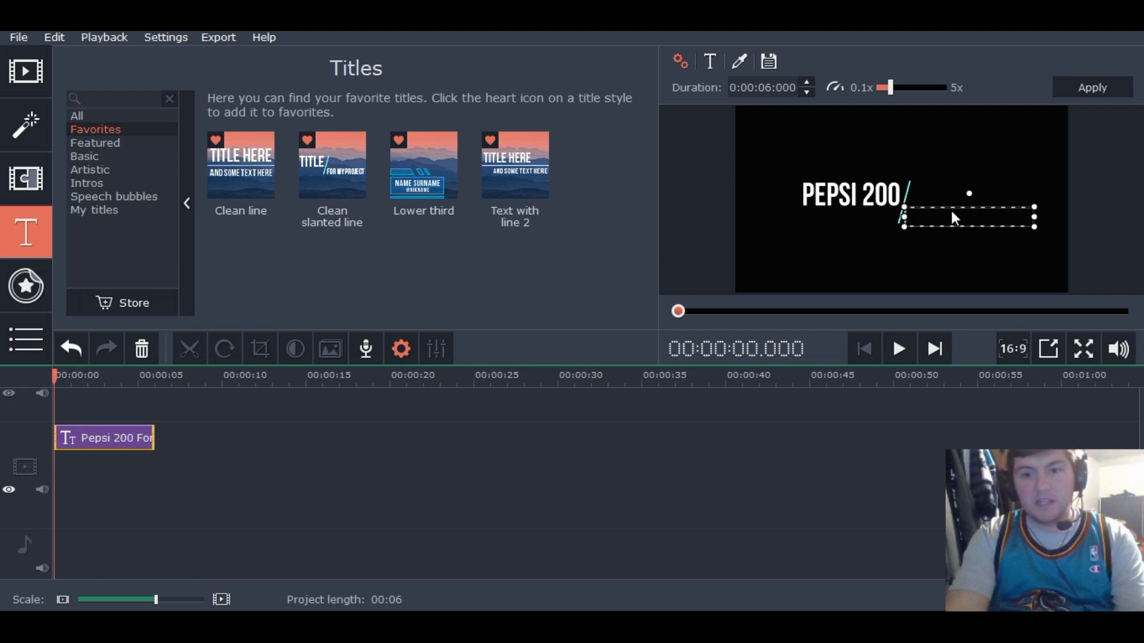
type("ACS SEASON 9 - RACE 13")
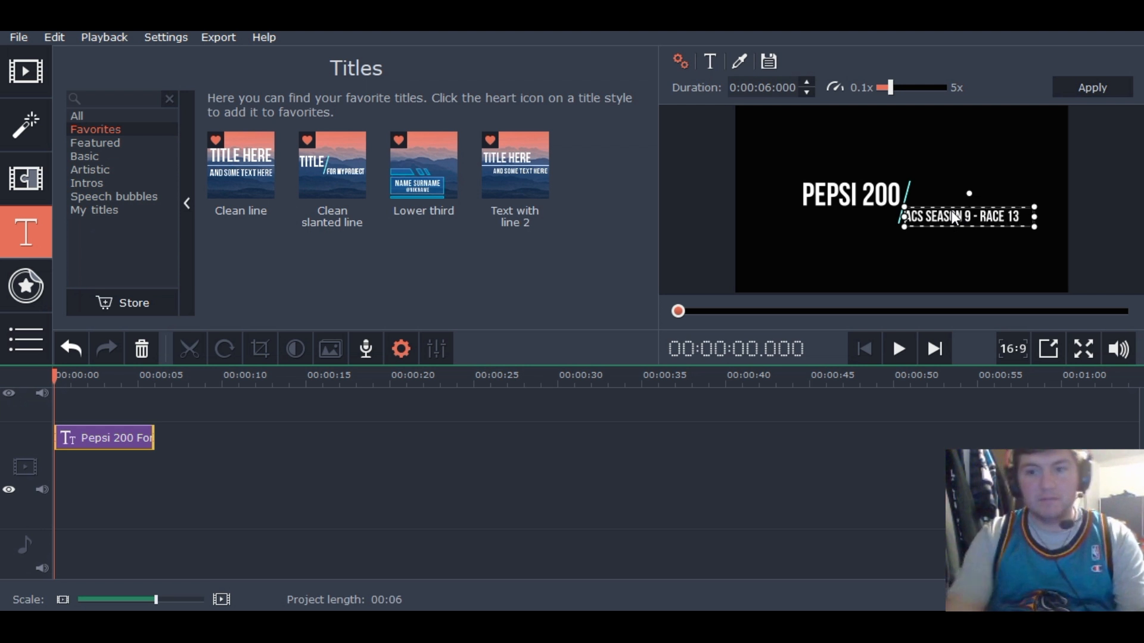
Start adding media files and open the folder ACS Racing Network > Season 9 > Kalamazoo > 100NIKON
left_click(26, 71)
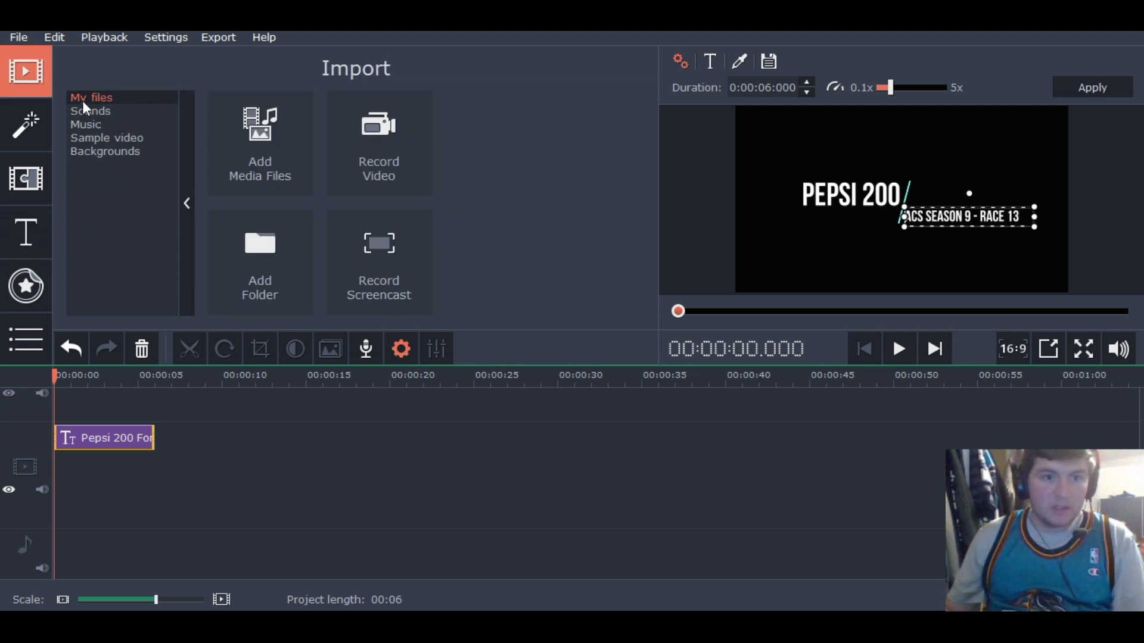
left_click(252, 137)
left_click(72, 160)
double_click(212, 154)
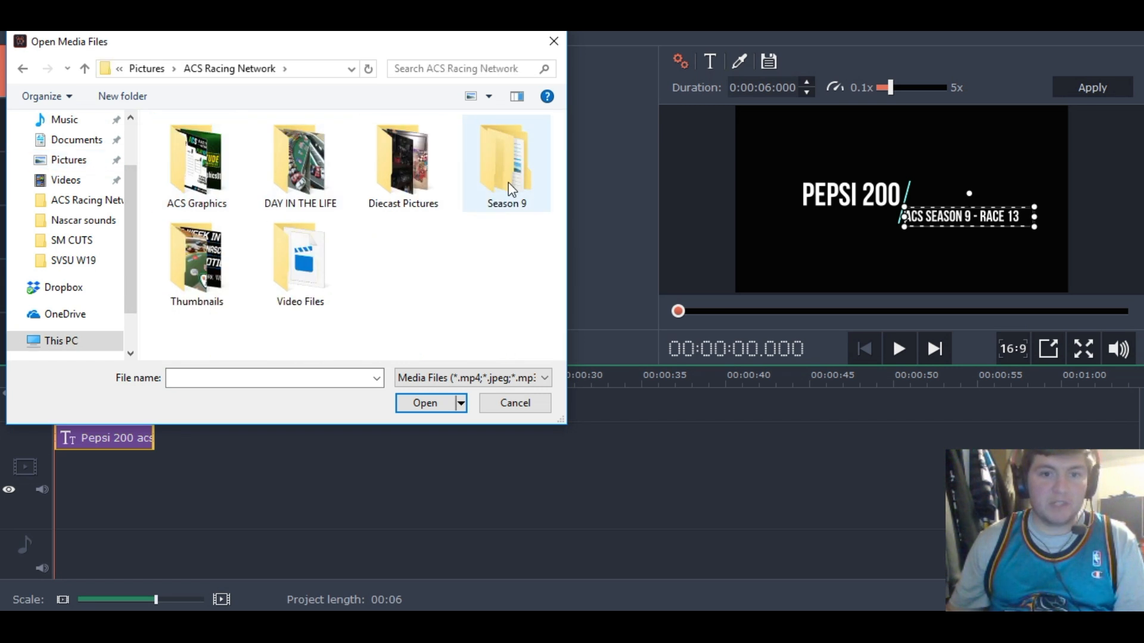
double_click(510, 177)
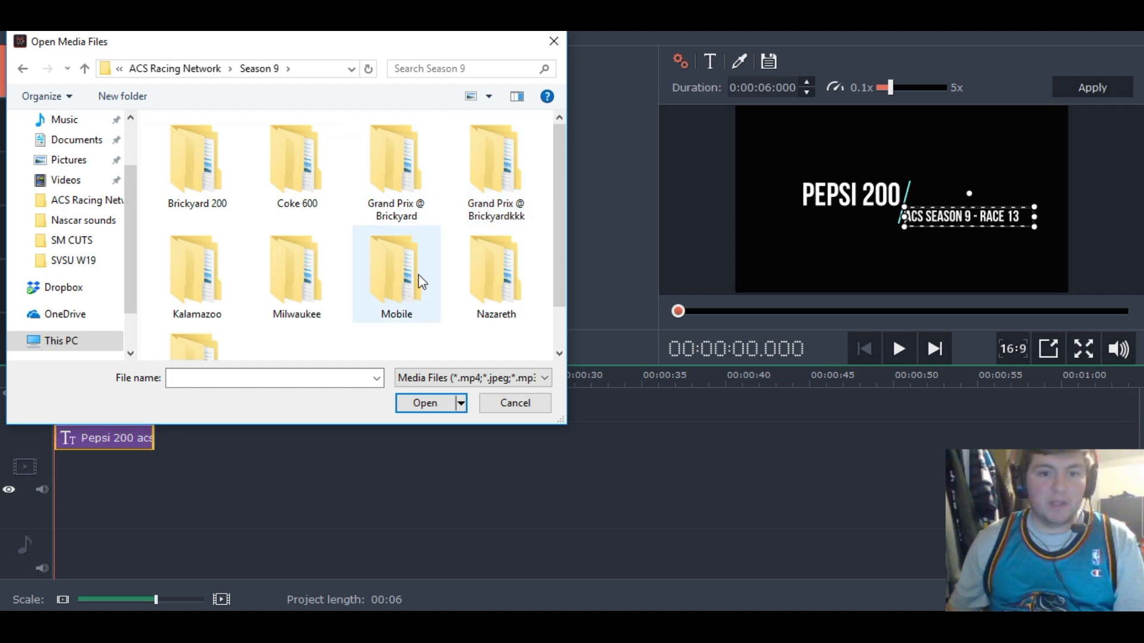
scroll(439, 257, "down", 1)
double_click(194, 207)
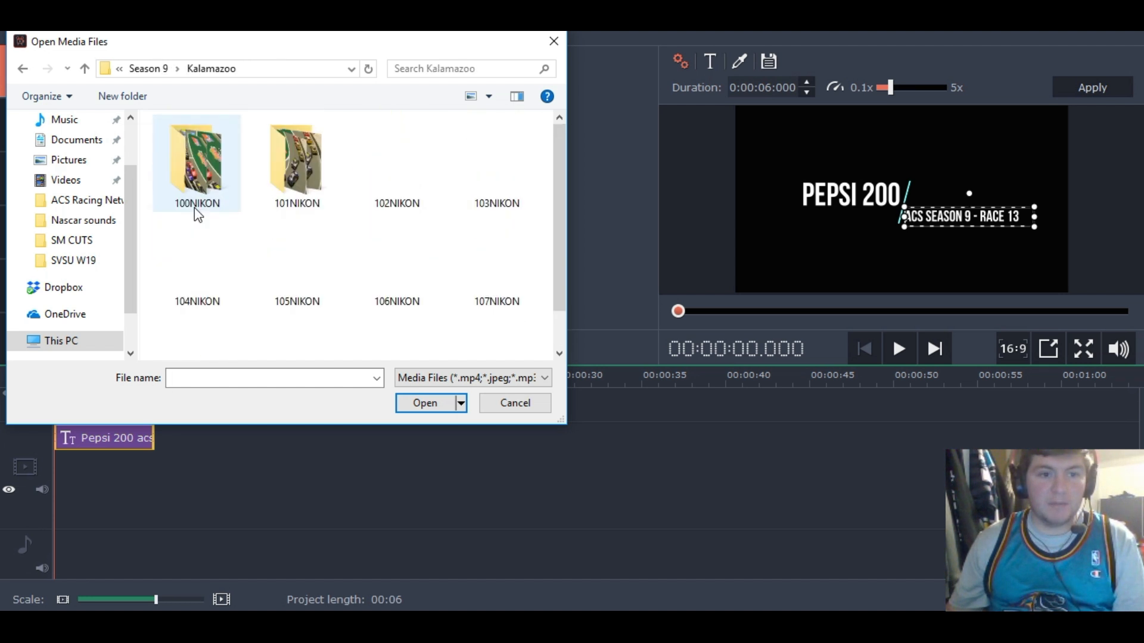
left_click(204, 171)
double_click(204, 175)
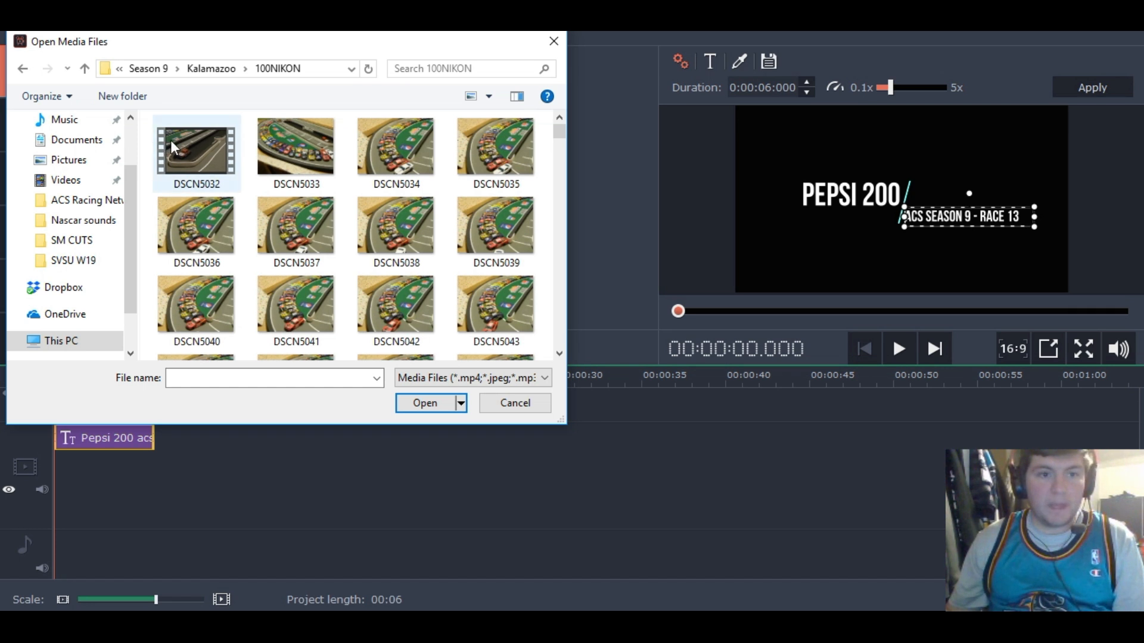
Import the files DSCN5032 through DSCN5099 from the 100NIKON folder
left_click(188, 144)
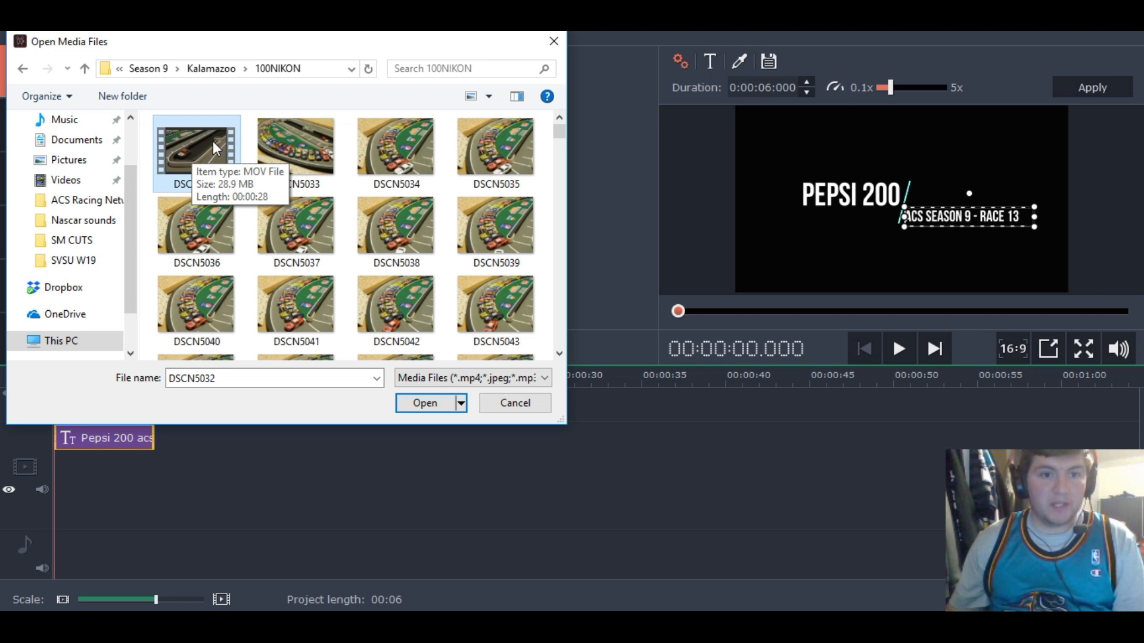
scroll(449, 202, "down", 3)
scroll(448, 203, "down", 20)
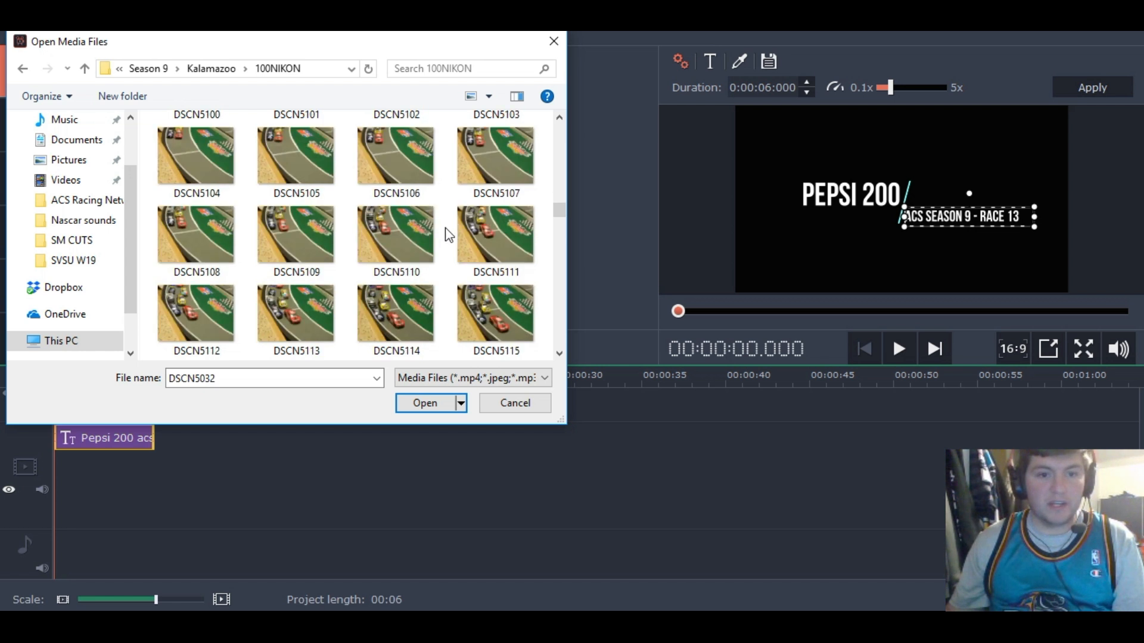
scroll(445, 228, "up", 20)
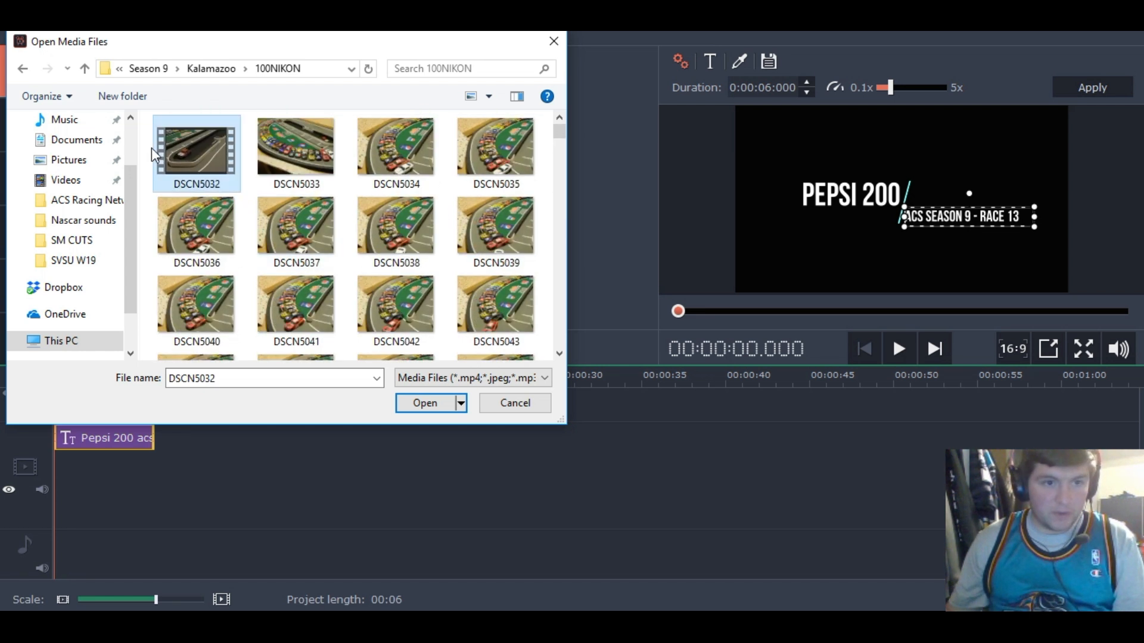
left_click_drag(151, 149, 537, 193)
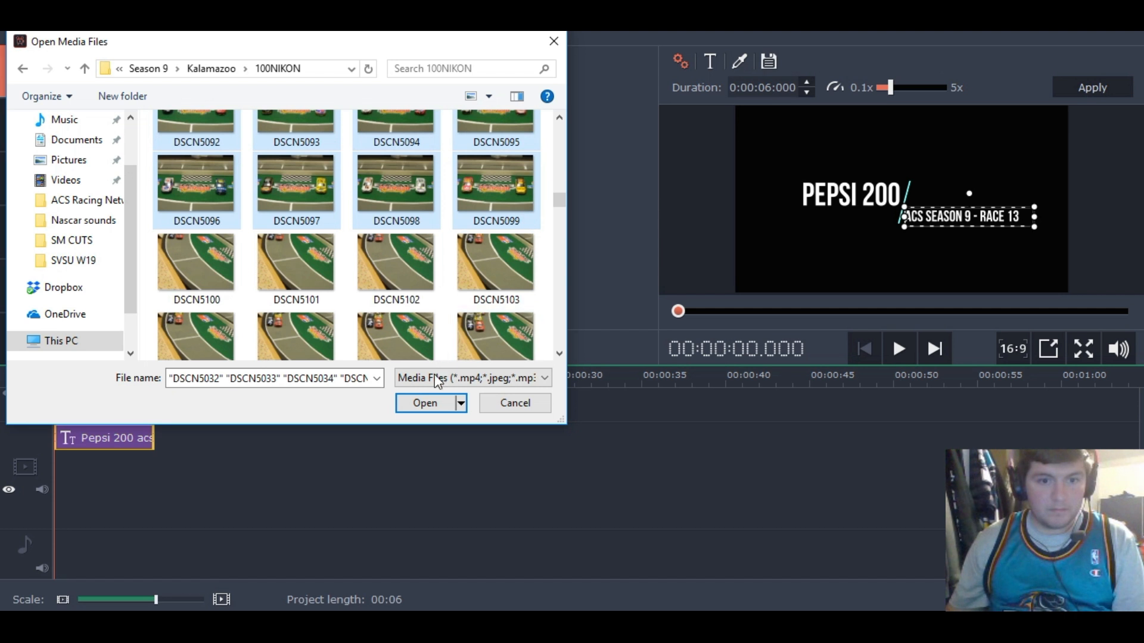
left_click(430, 407)
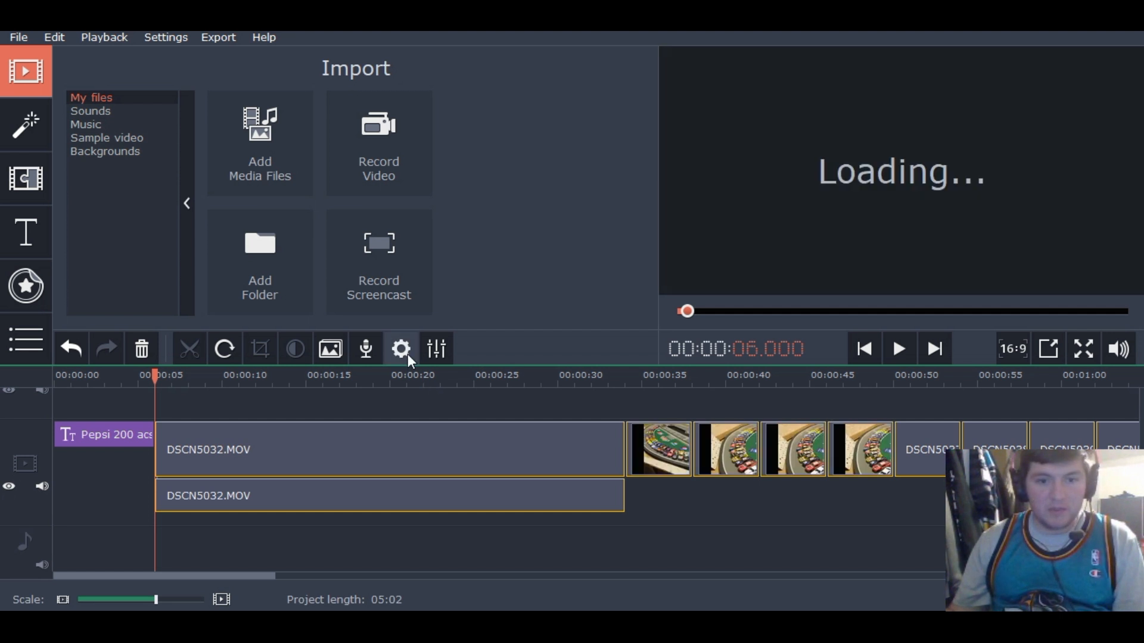
Set the duration of all the imported pictures to 00:00:00.120
left_click(408, 355)
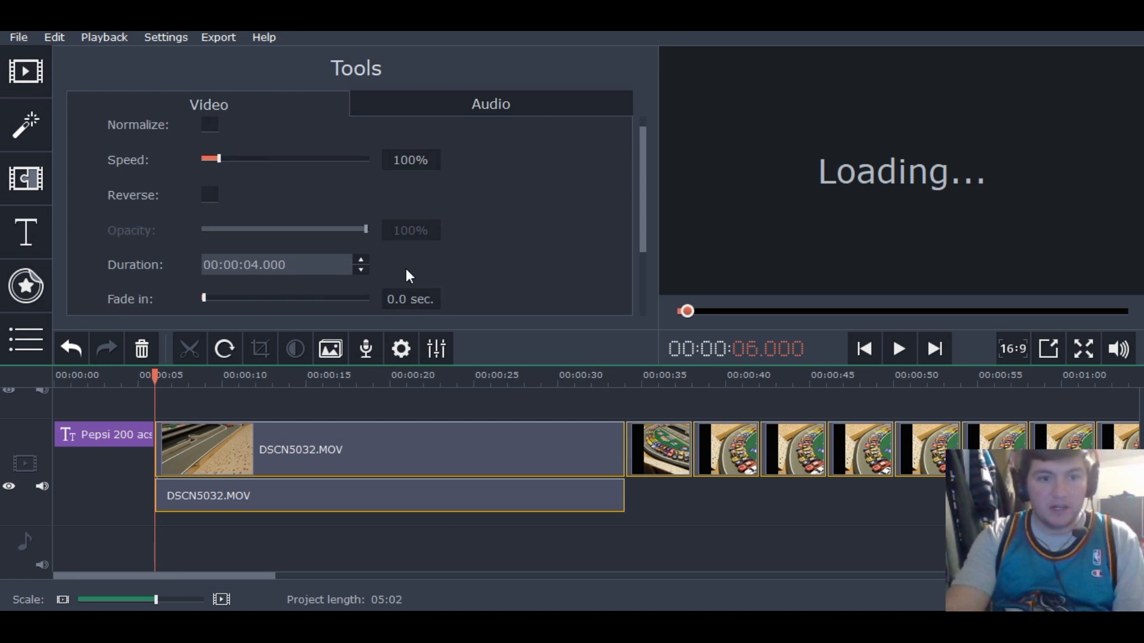
key("BackSpace")
key("BackSpace")
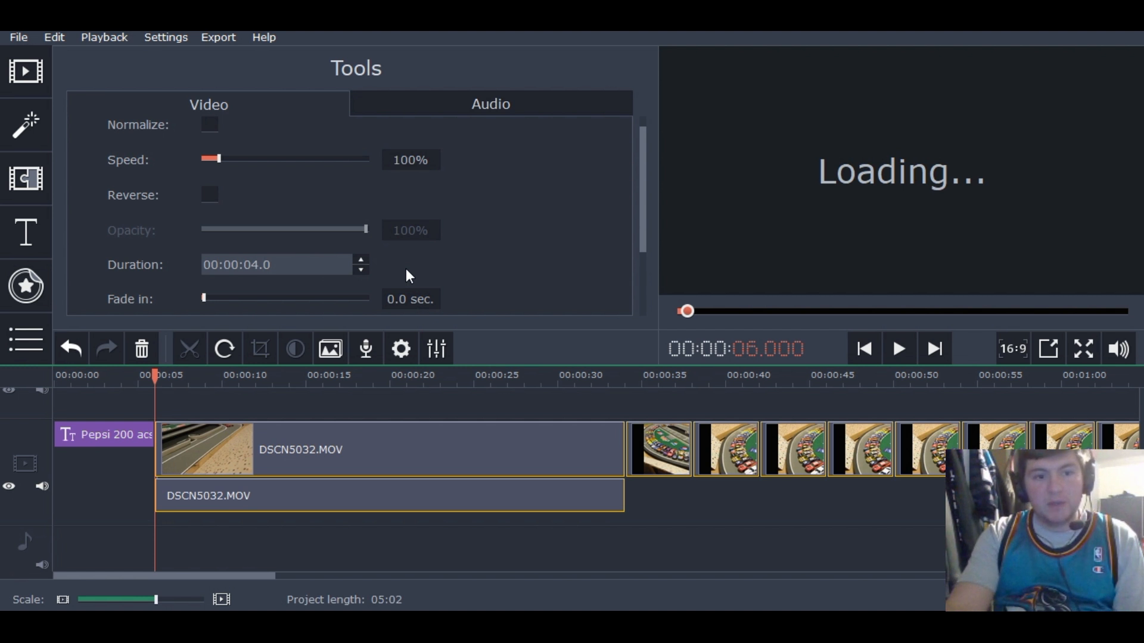
type("12")
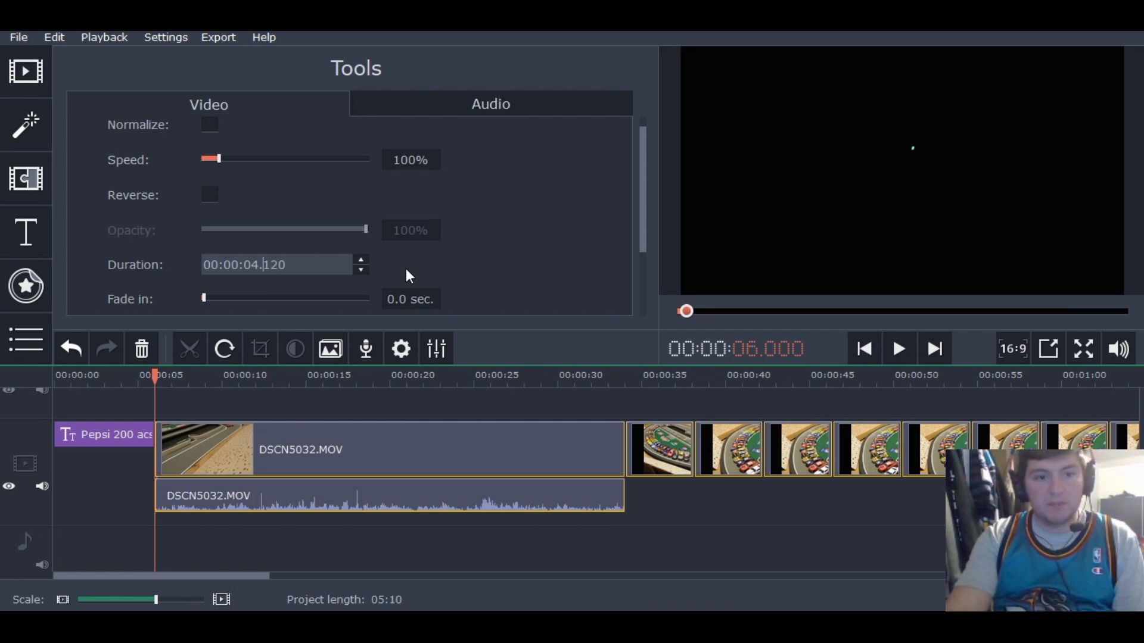
key("BackSpace")
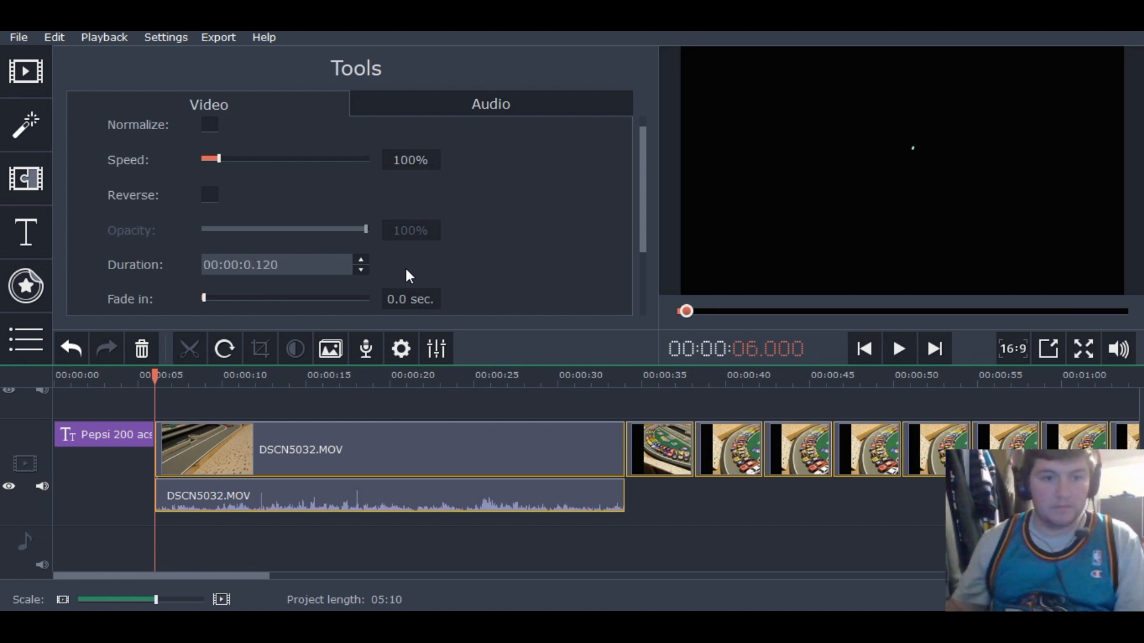
key("Return")
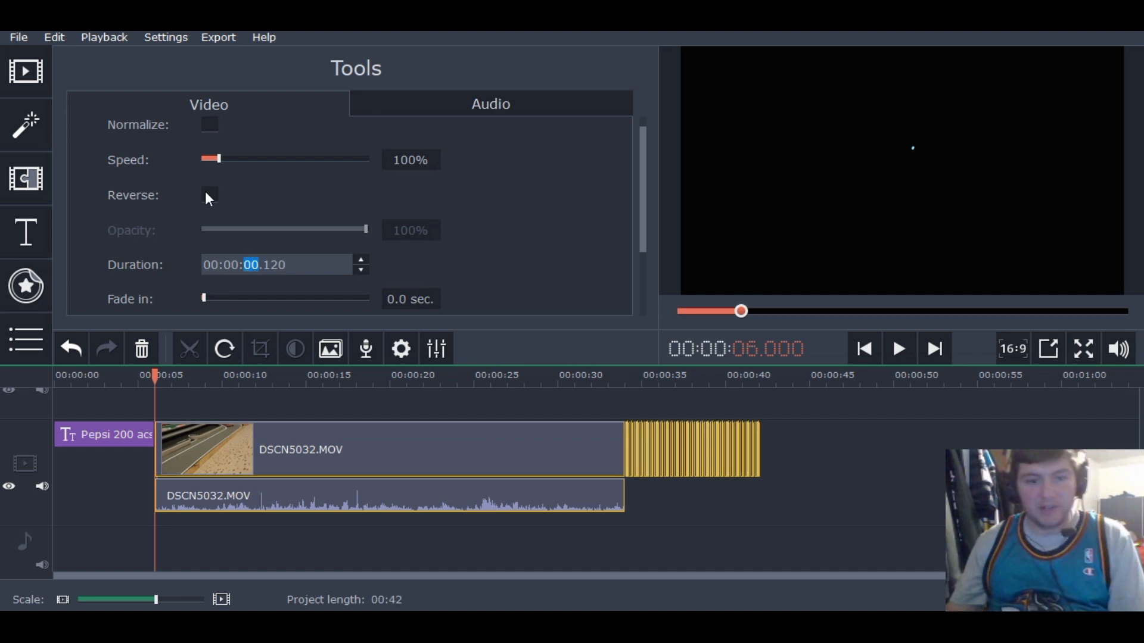
Delete the audio linked to the DSCN5032.MOV clip
left_click(297, 498)
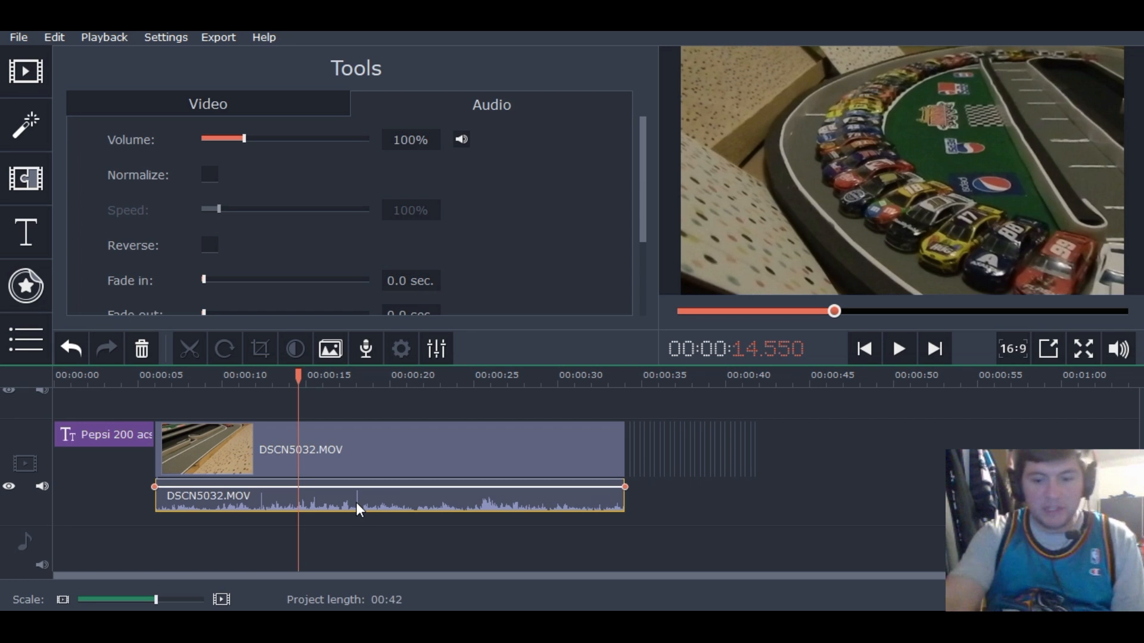
key("Delete")
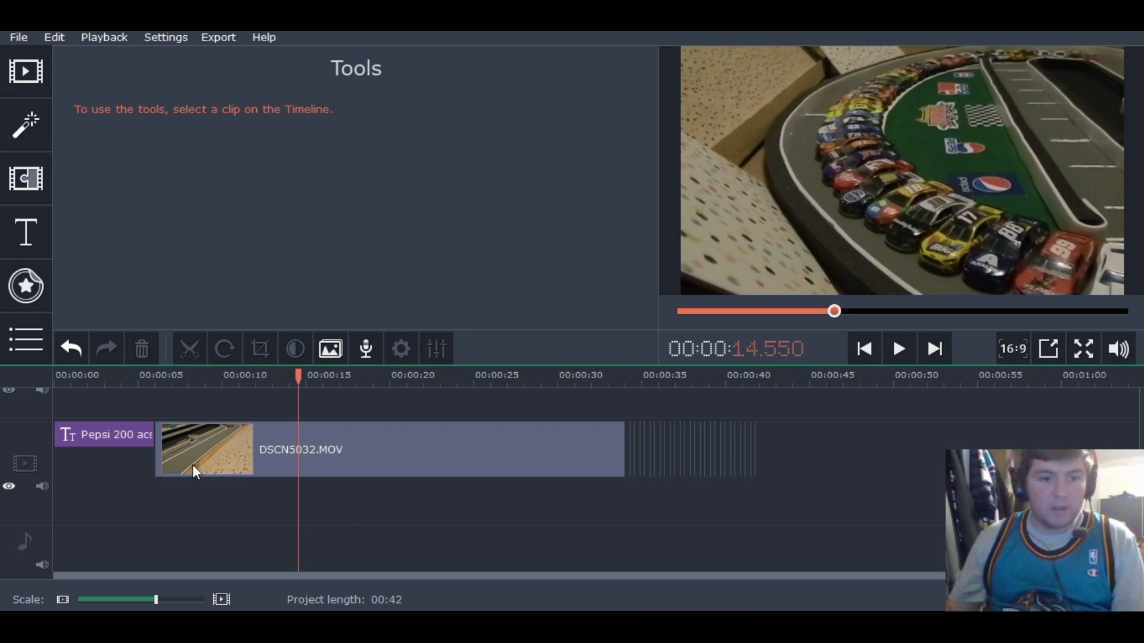
Play the timeline from the start of DSCN5032.MOV into the picture sequence to review both
left_click(159, 463)
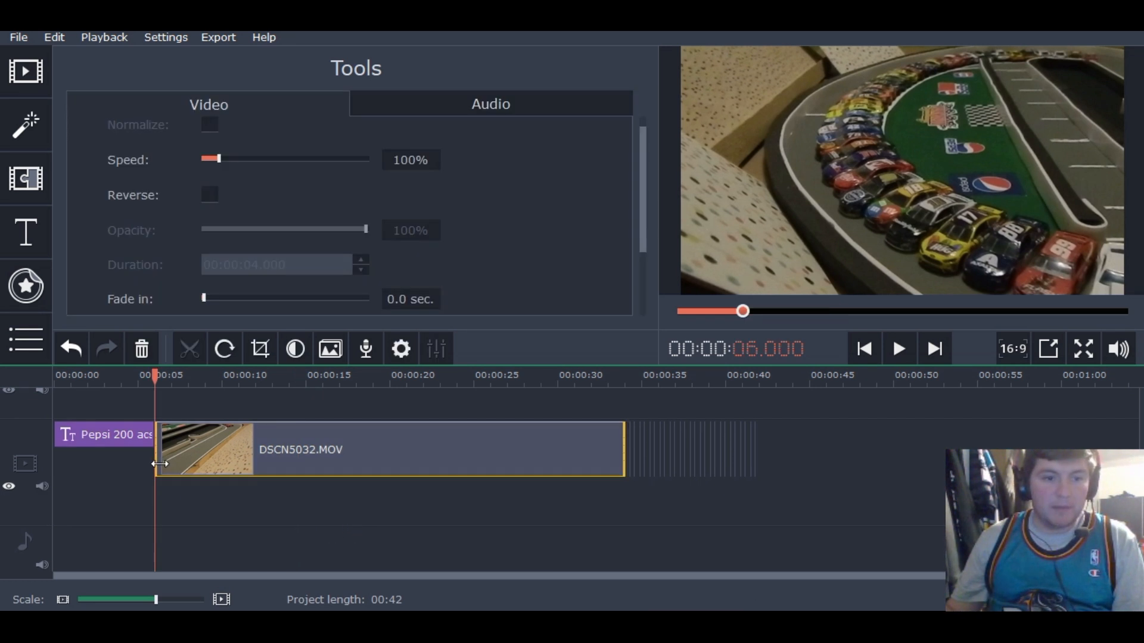
left_click(898, 349)
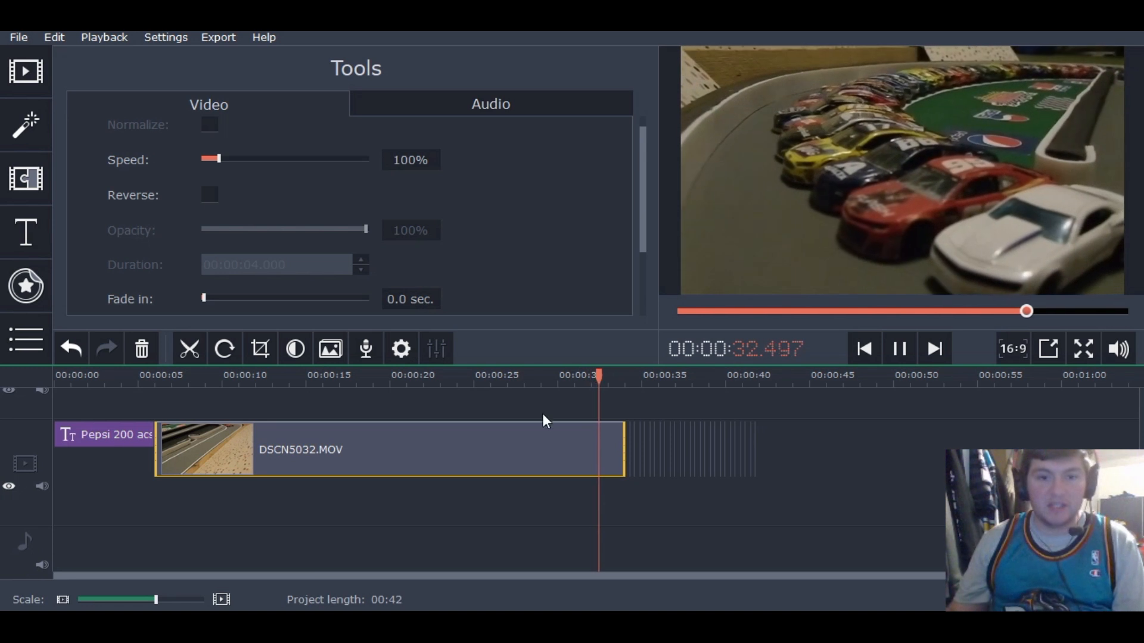
left_click(909, 352)
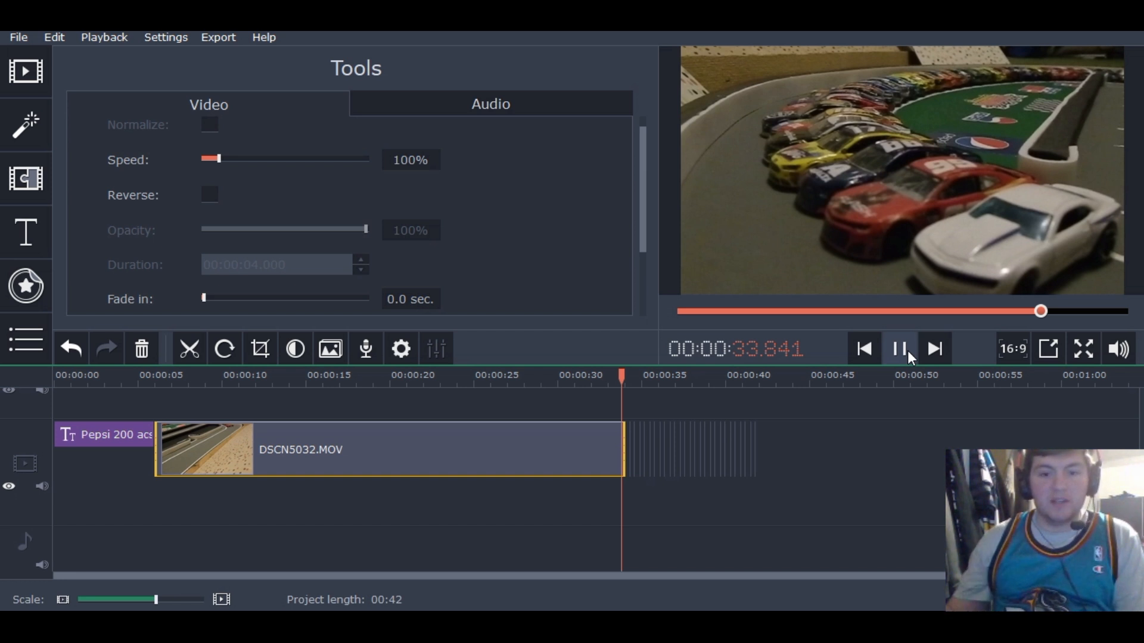
left_click(574, 467)
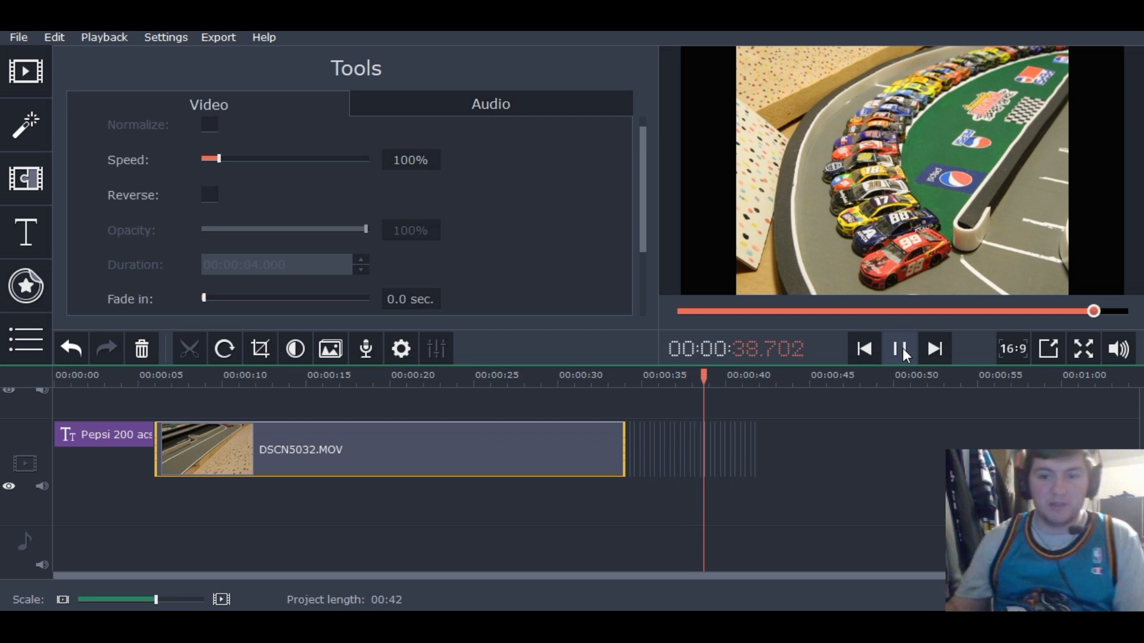
left_click(901, 350)
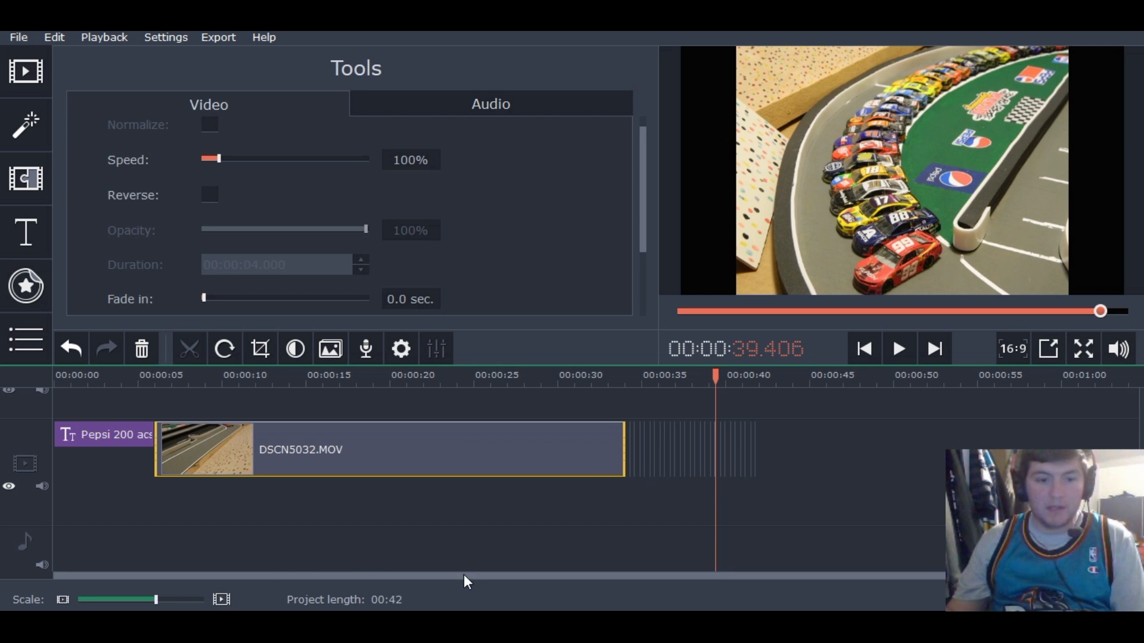
Set the duration of the first picture after the video, DSCN5033.JPG, to 00:00:06.000 and place the playhead at its start
left_click(617, 460)
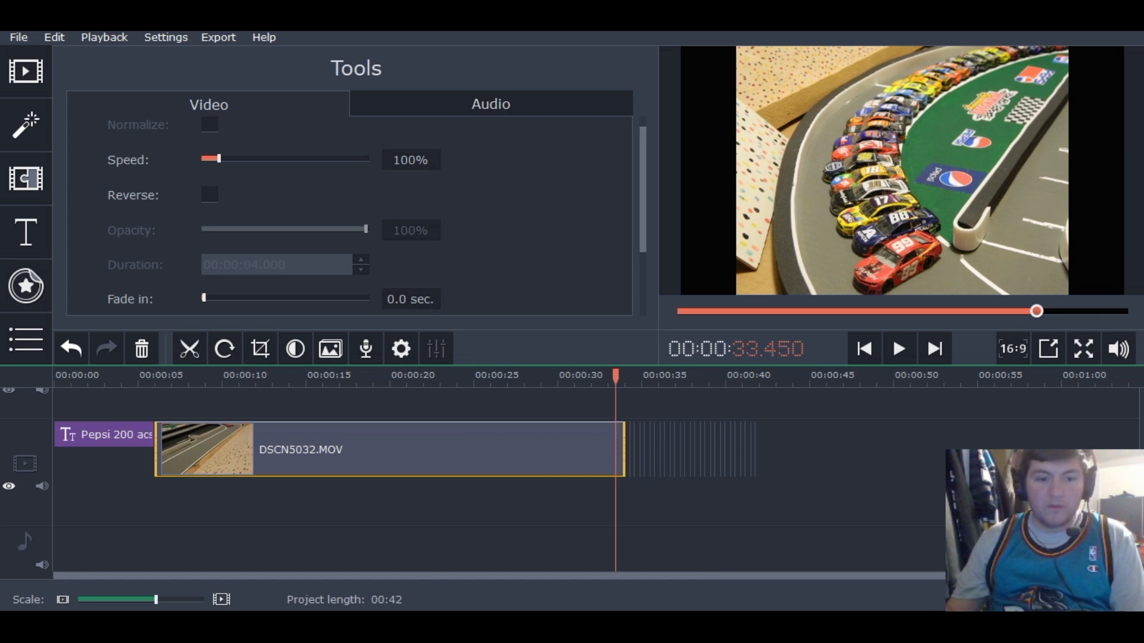
left_click(215, 597)
left_click(215, 598)
left_click(216, 597)
left_click(216, 597)
left_click(217, 597)
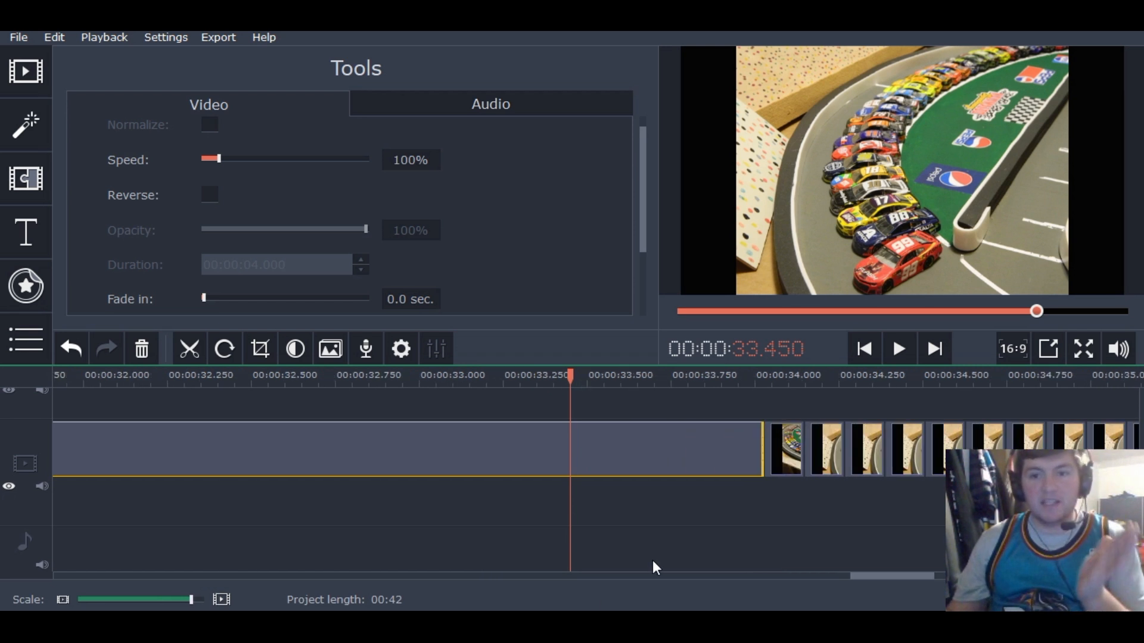
left_click(788, 462)
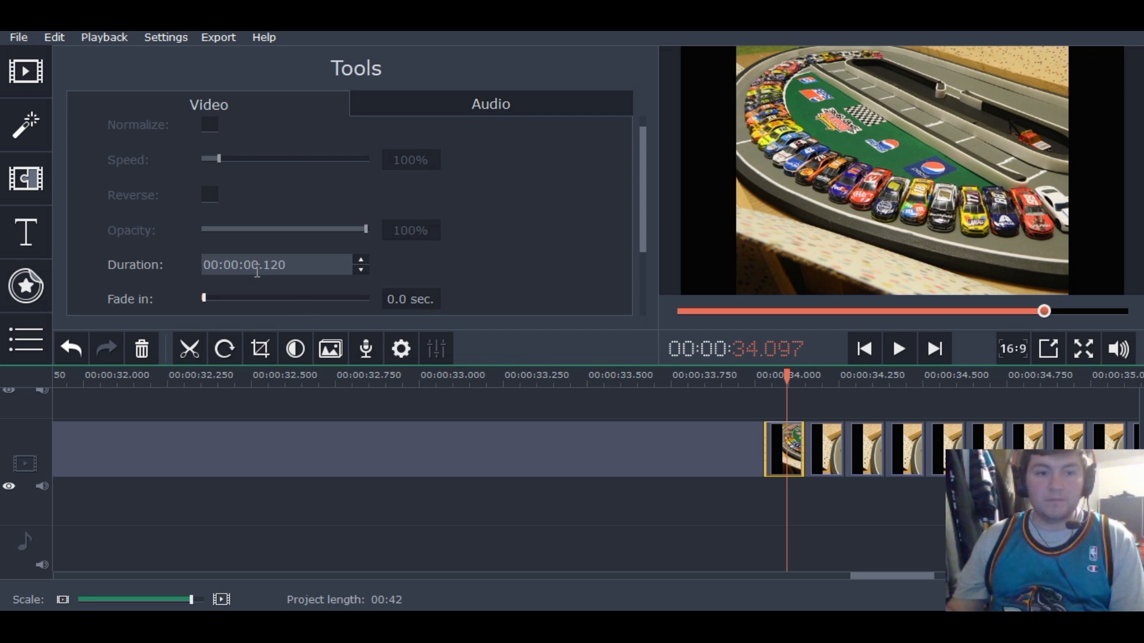
left_click(361, 263)
left_click(361, 262)
left_click(361, 262)
left_click(278, 264)
key("BackSpace")
key("BackSpace")
type("00")
key("Left")
key("Left")
key("Left")
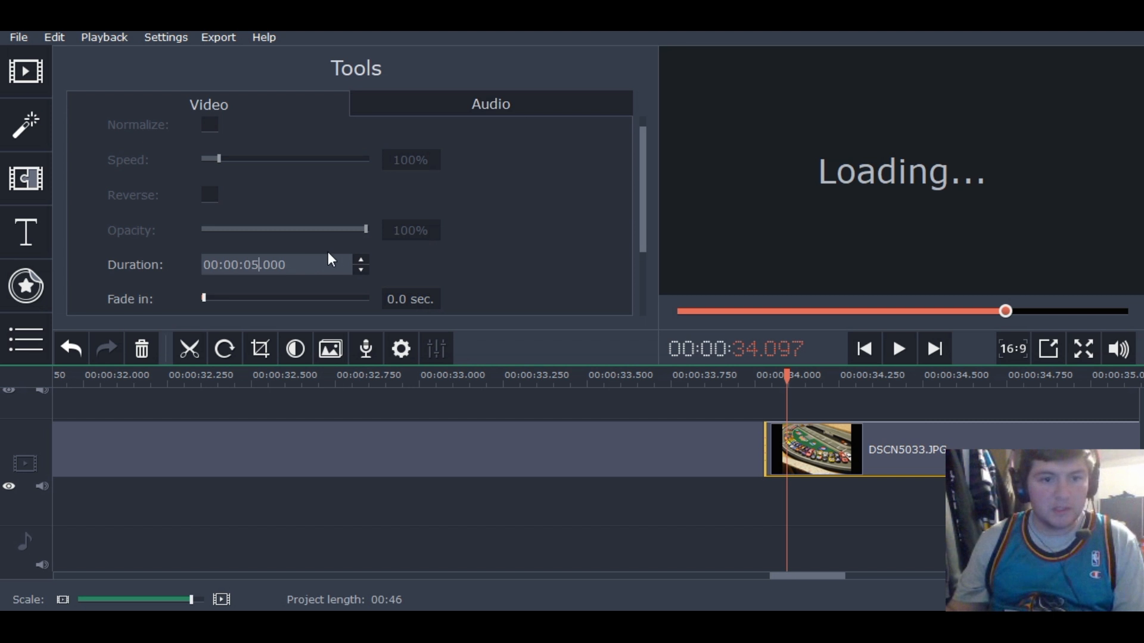
left_click(360, 259)
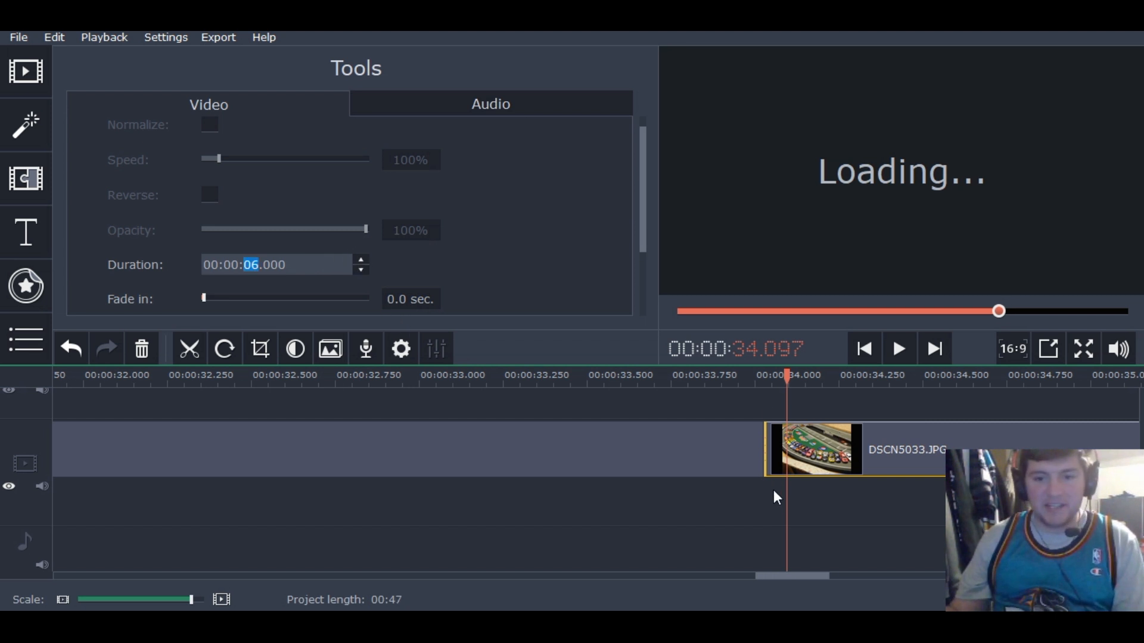
left_click(765, 467)
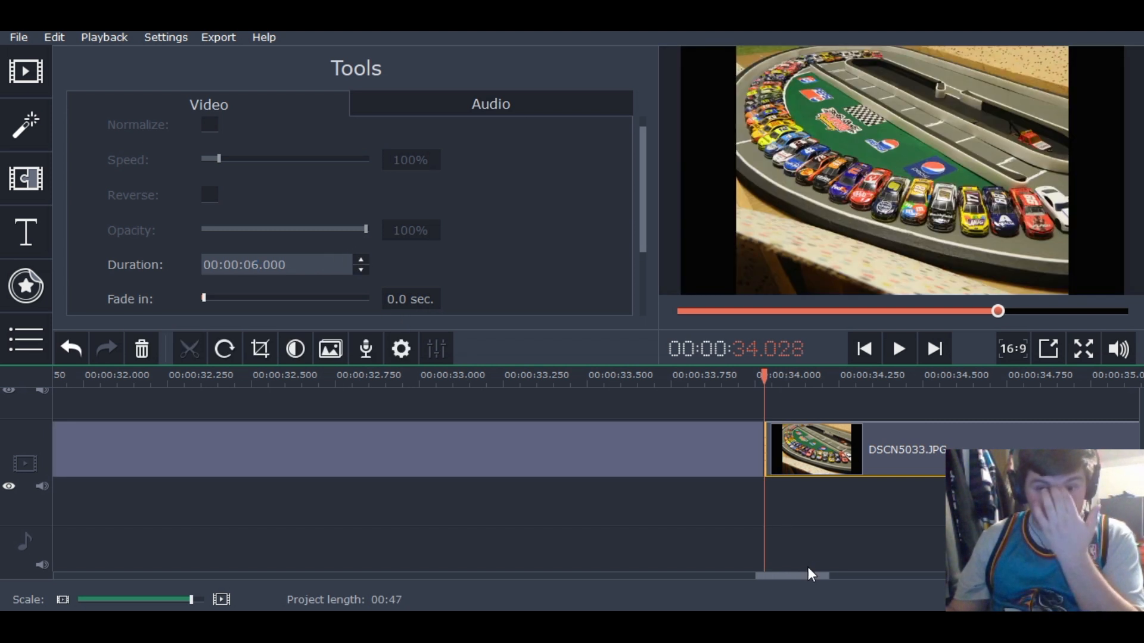
Set the duration of all pictures from DSCN5081.JPG to the end of the sequence to 00:00:03.000
left_click_drag(796, 574, 1115, 576)
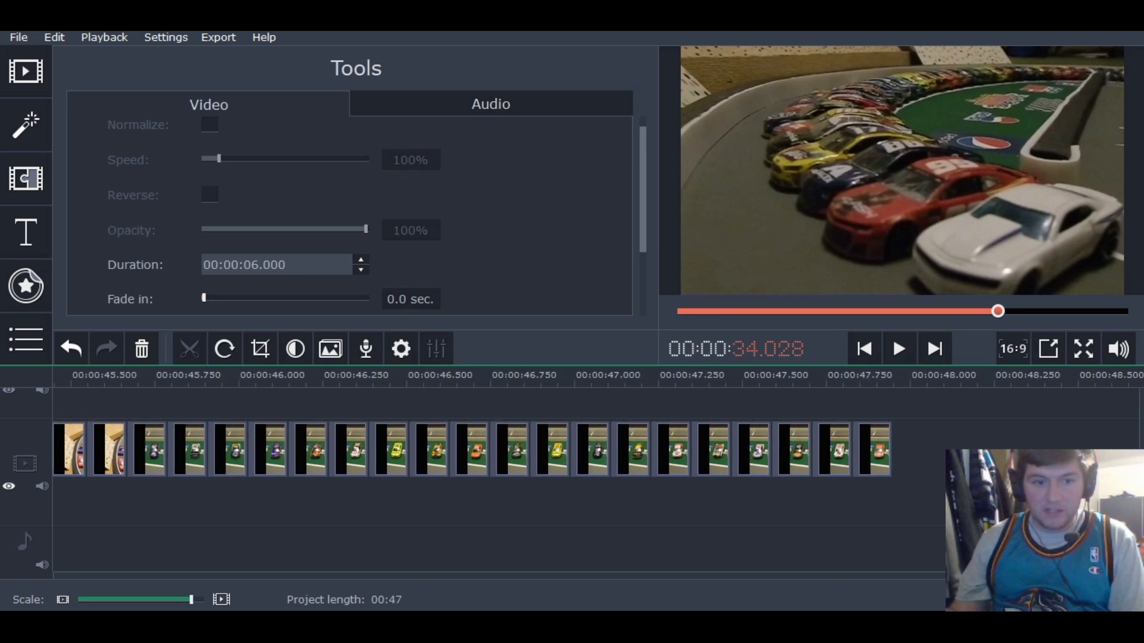
left_click(162, 459)
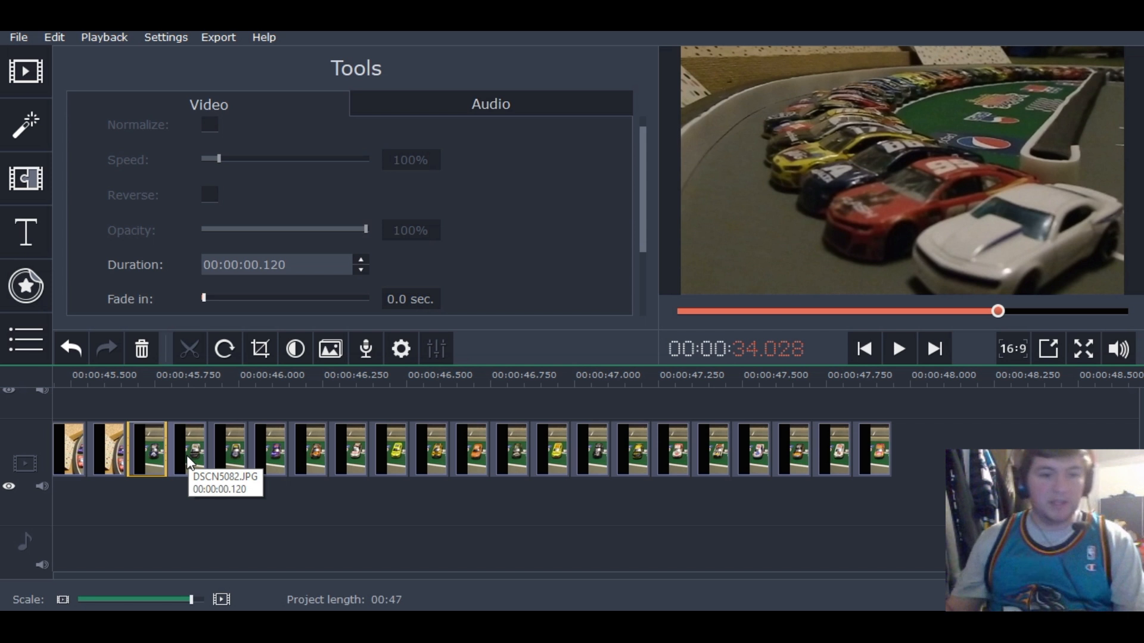
left_click(187, 455, "ctrl")
left_click(241, 463, "ctrl")
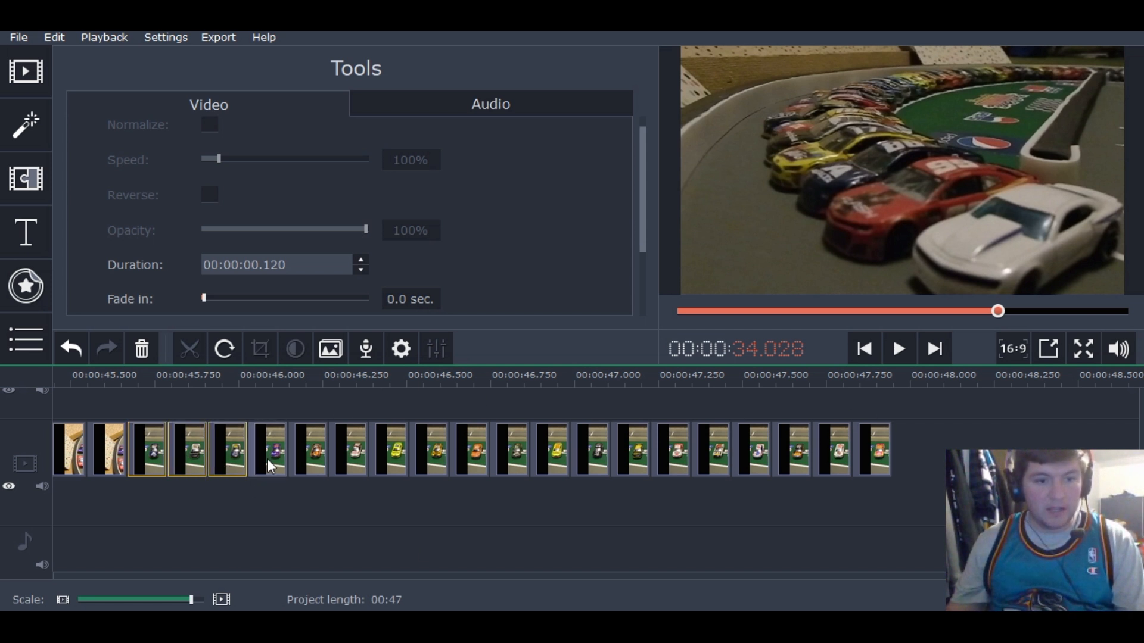
left_click(306, 457, "ctrl")
left_click(352, 456, "ctrl")
left_click(406, 453, "ctrl")
left_click(474, 454, "ctrl")
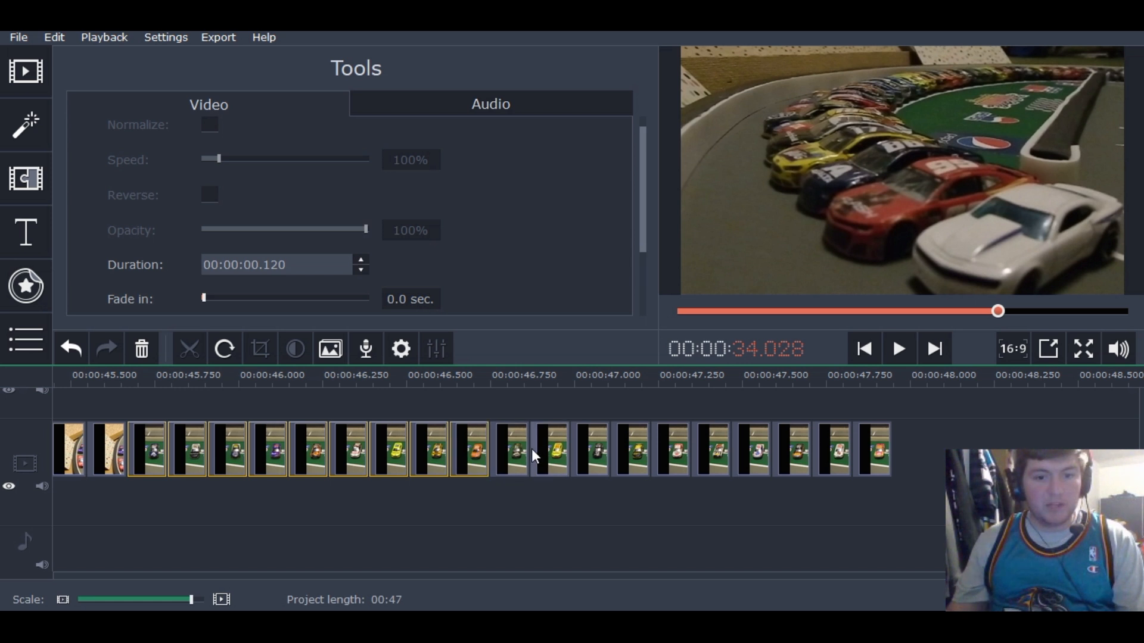
left_click(590, 457, "ctrl")
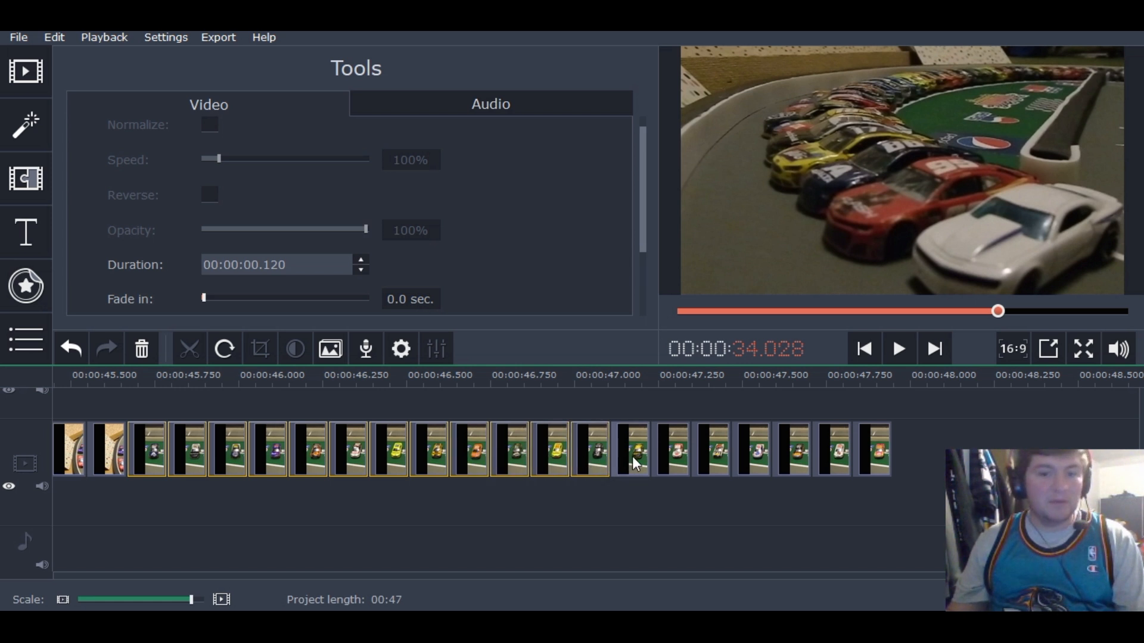
left_click(753, 455, "ctrl")
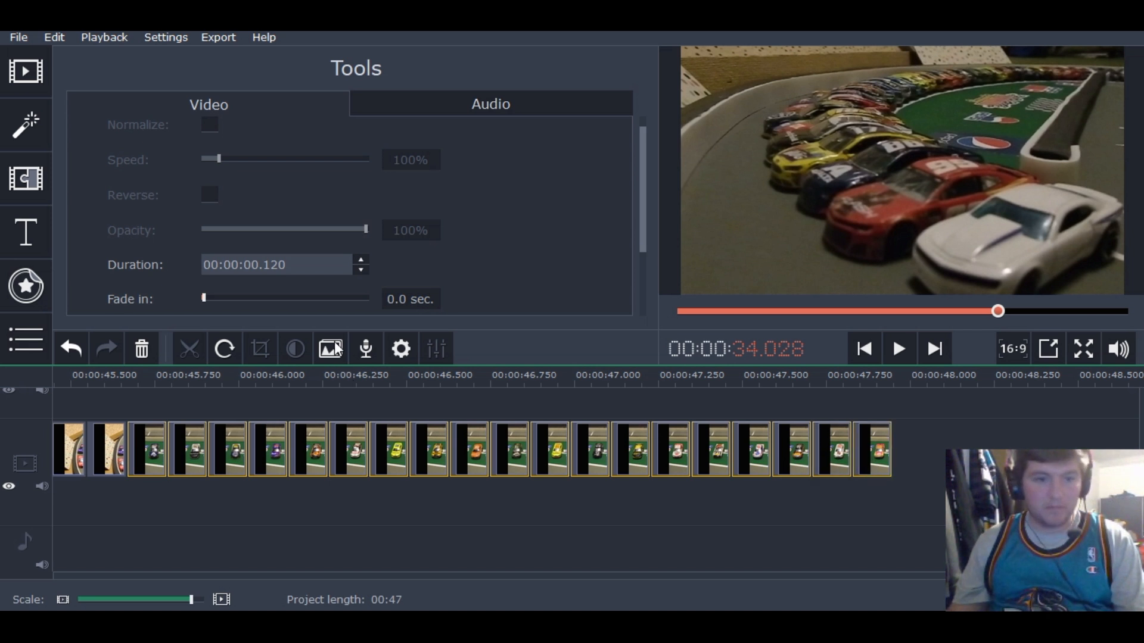
key("Left")
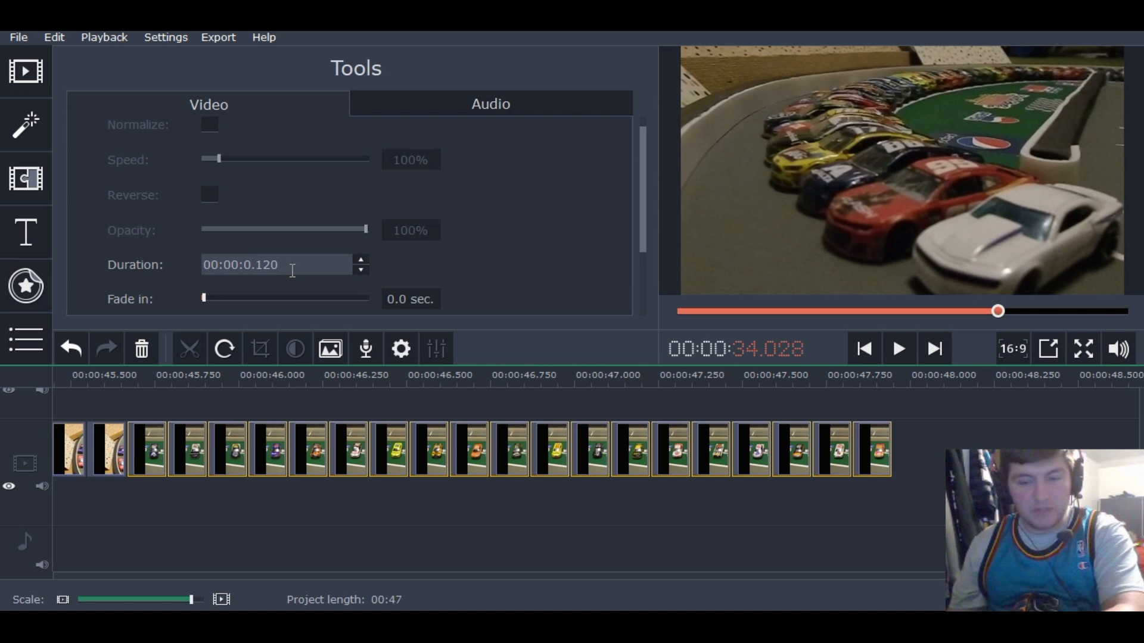
type("30")
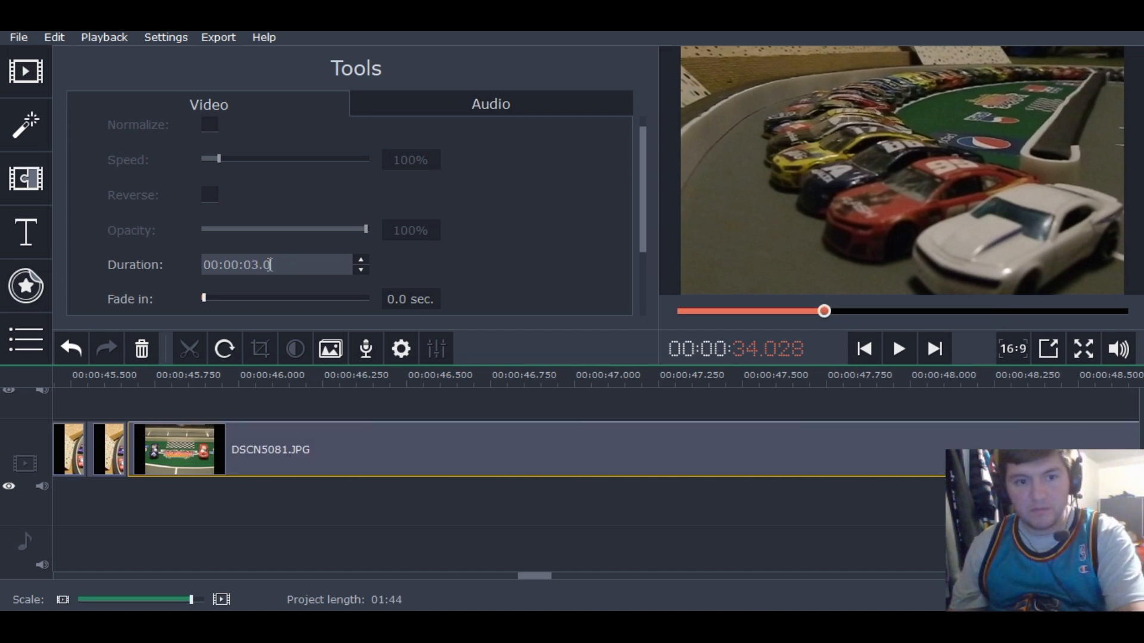
key("Return")
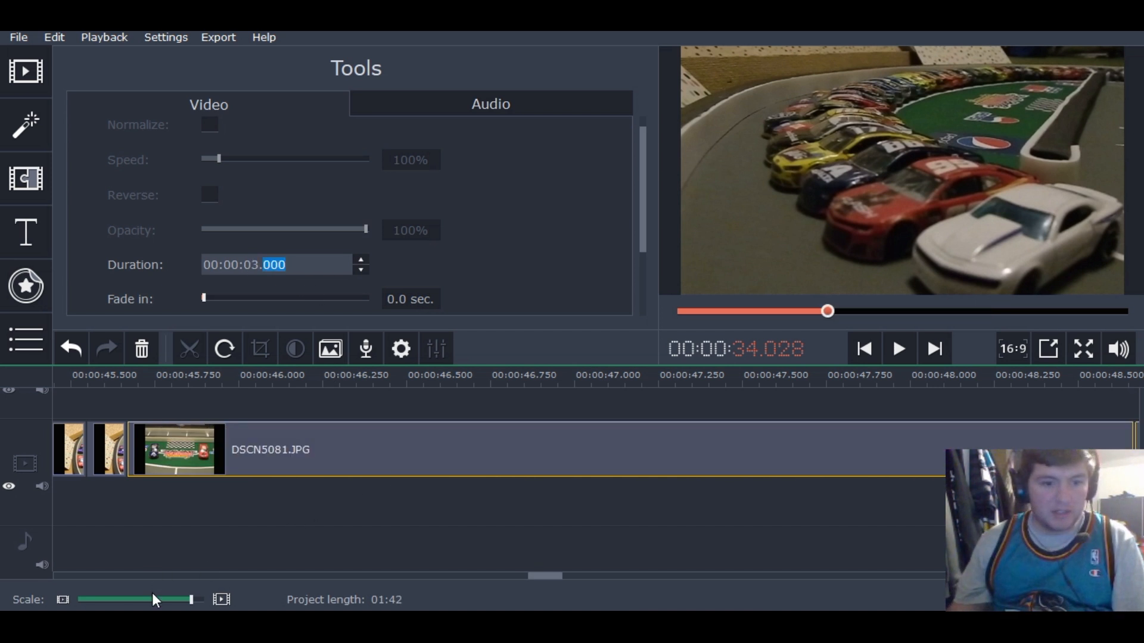
Start importing media files and open the ACS Graphics folder inside ACS Racing Network
left_click_drag(538, 577, 156, 558)
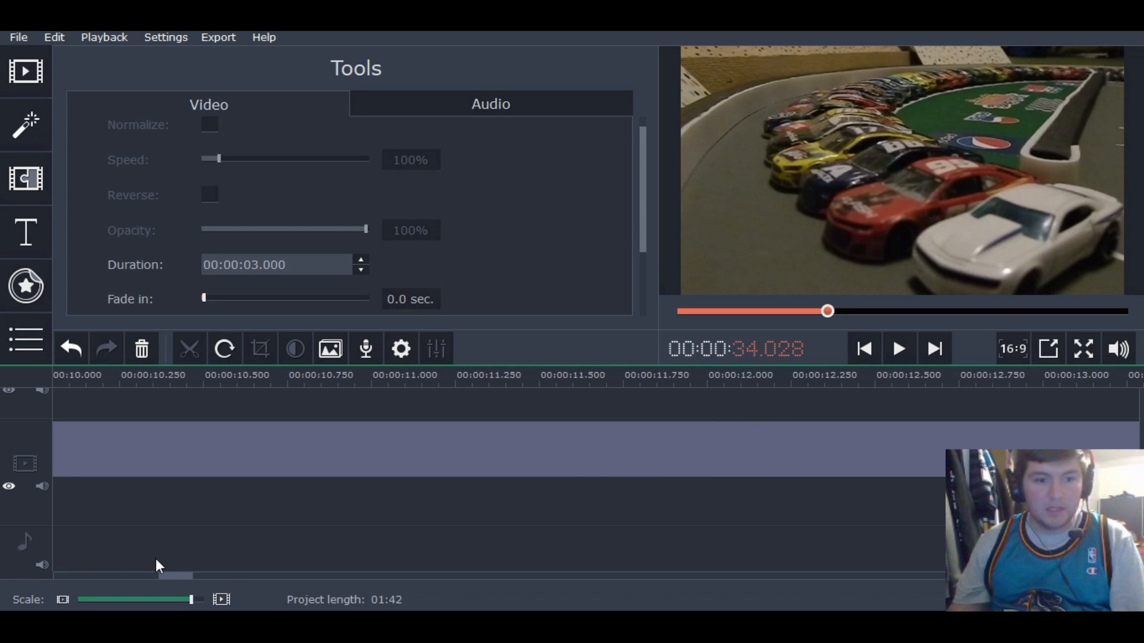
left_click(63, 600)
left_click(64, 600)
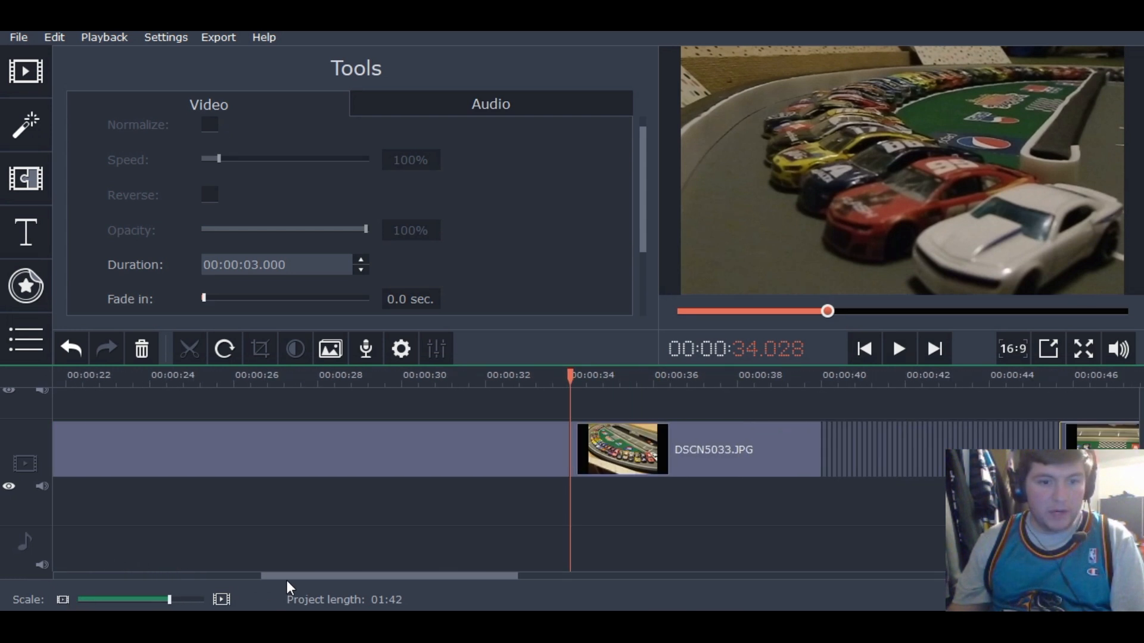
left_click_drag(287, 576, 348, 575)
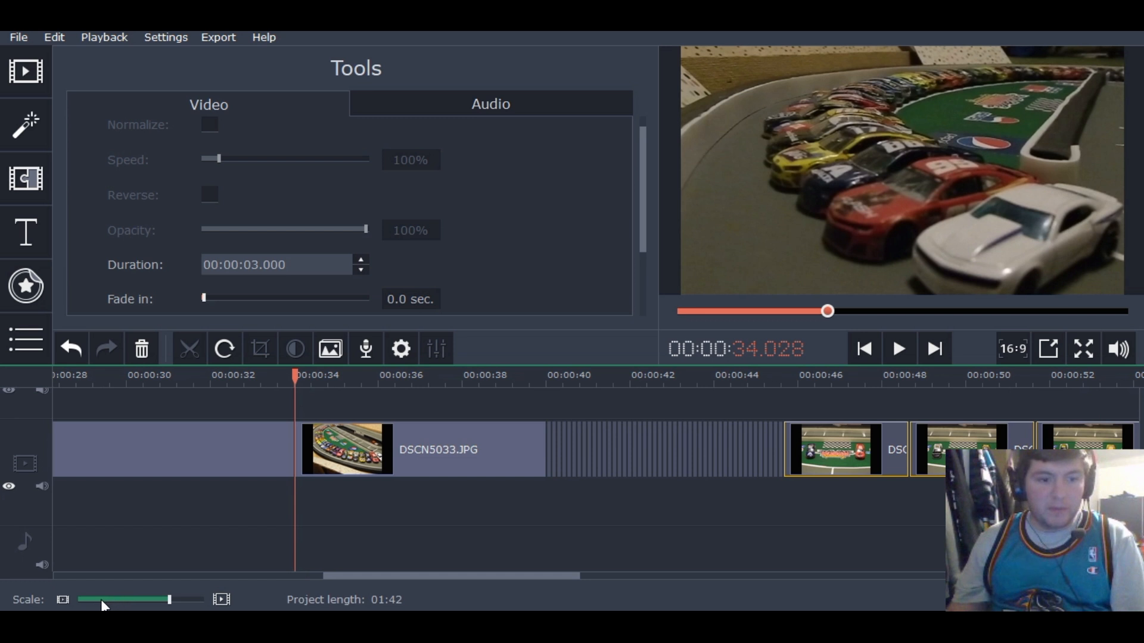
left_click(63, 600)
left_click(63, 600)
left_click(63, 599)
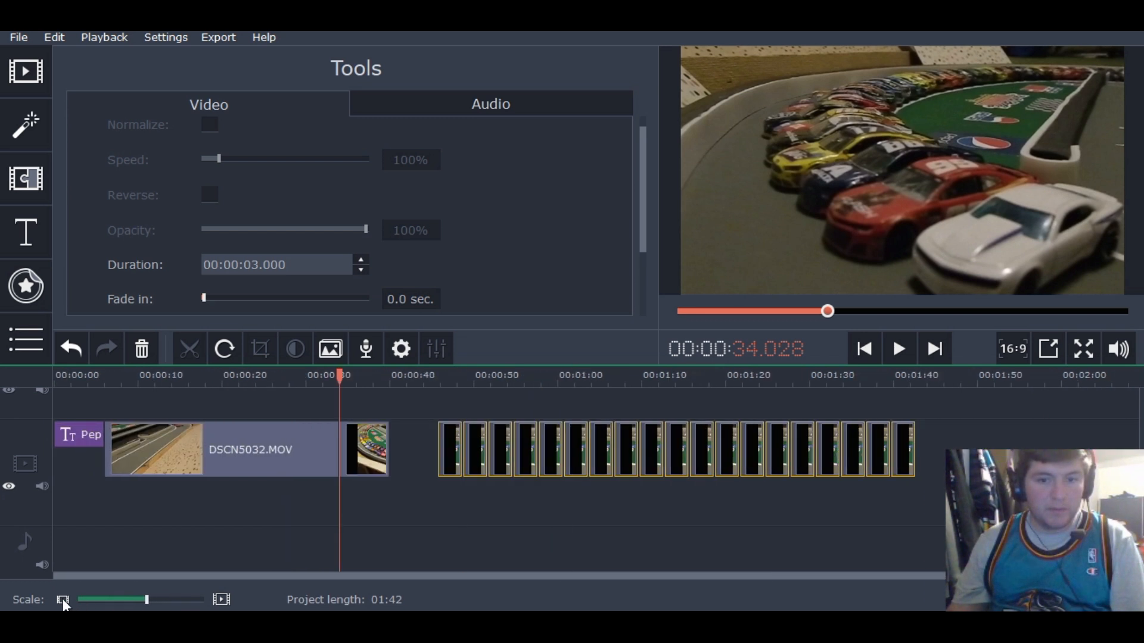
left_click(26, 71)
left_click(260, 119)
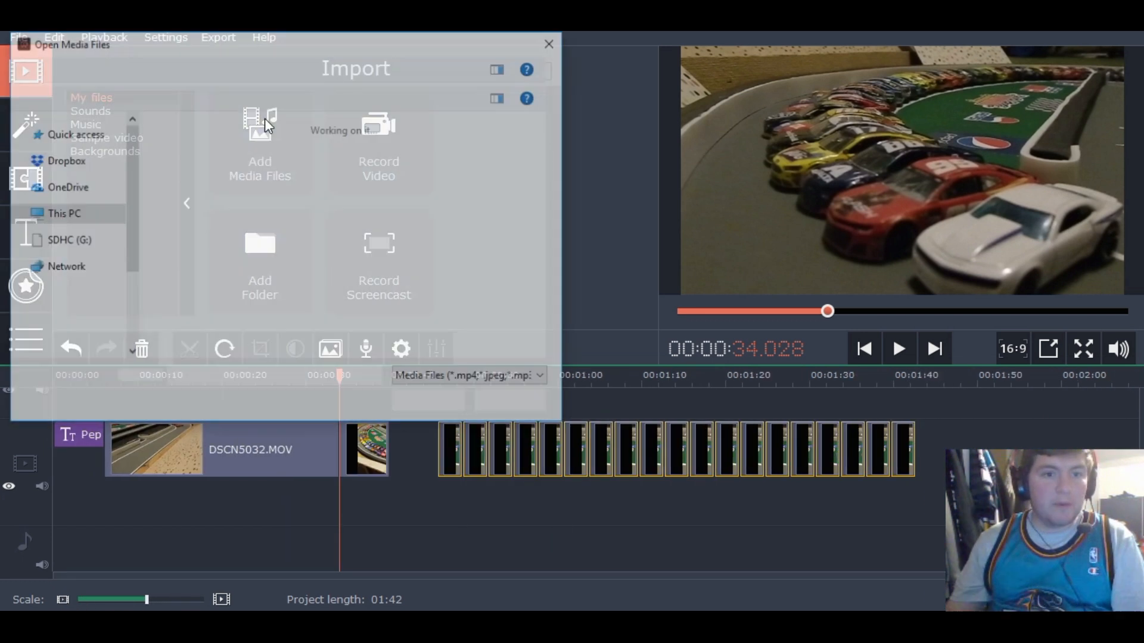
left_click(148, 68)
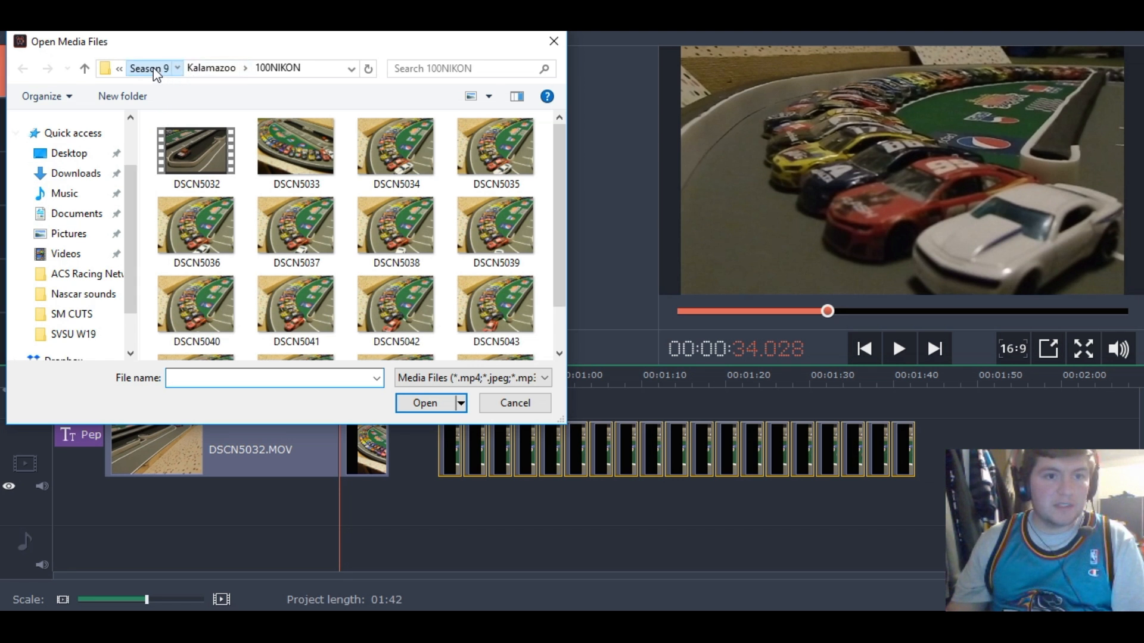
left_click(174, 69)
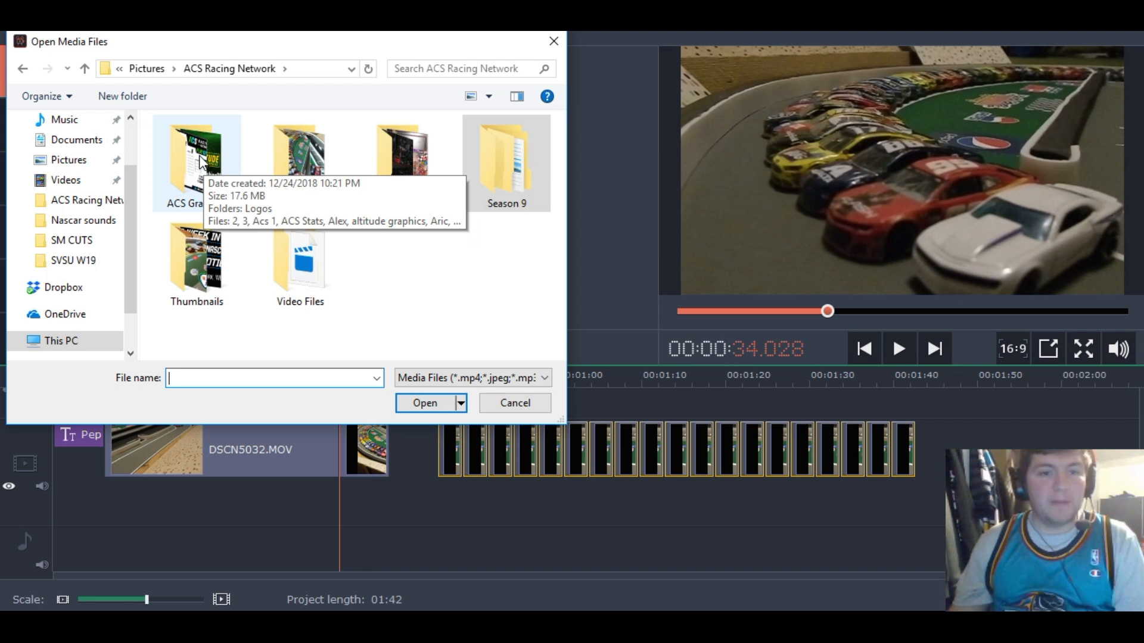
double_click(202, 160)
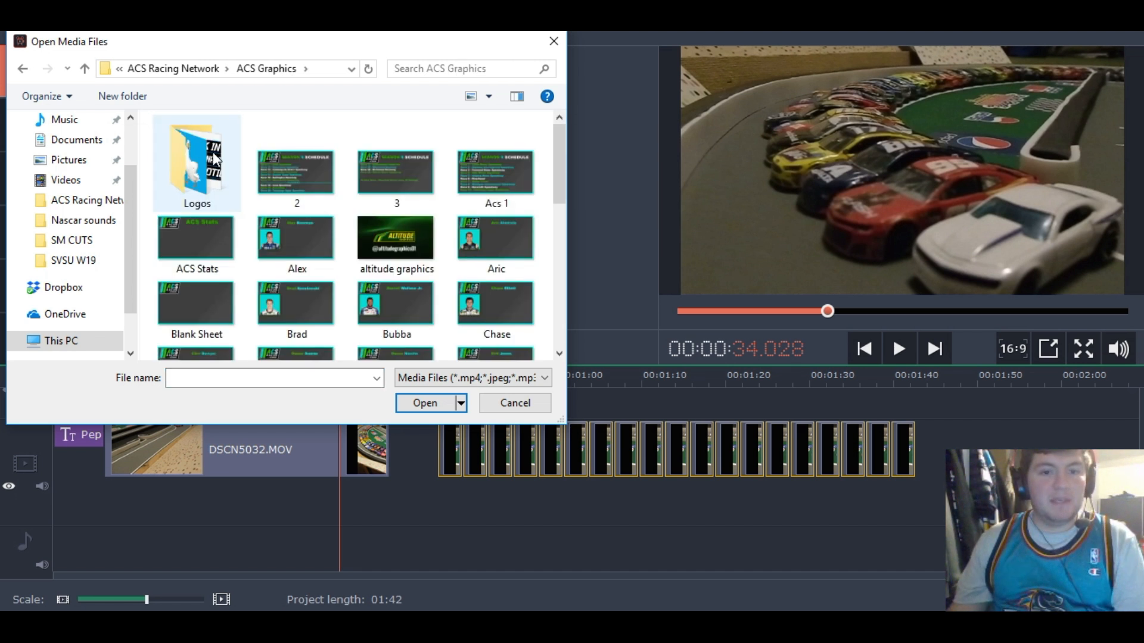
Import the Alex, Aric and Kyle Busch graphics and place them between DSCN5032.MOV and the DSCN5033.JPG picture
scroll(477, 227, "down", 2)
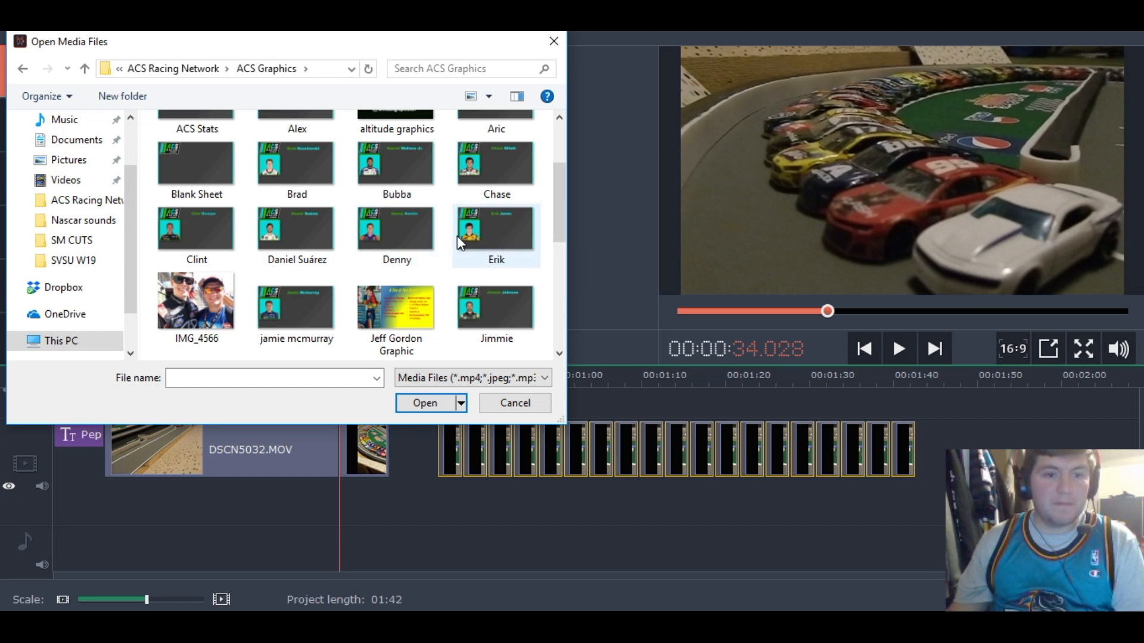
scroll(456, 237, "up", 2)
scroll(457, 240, "down", 2)
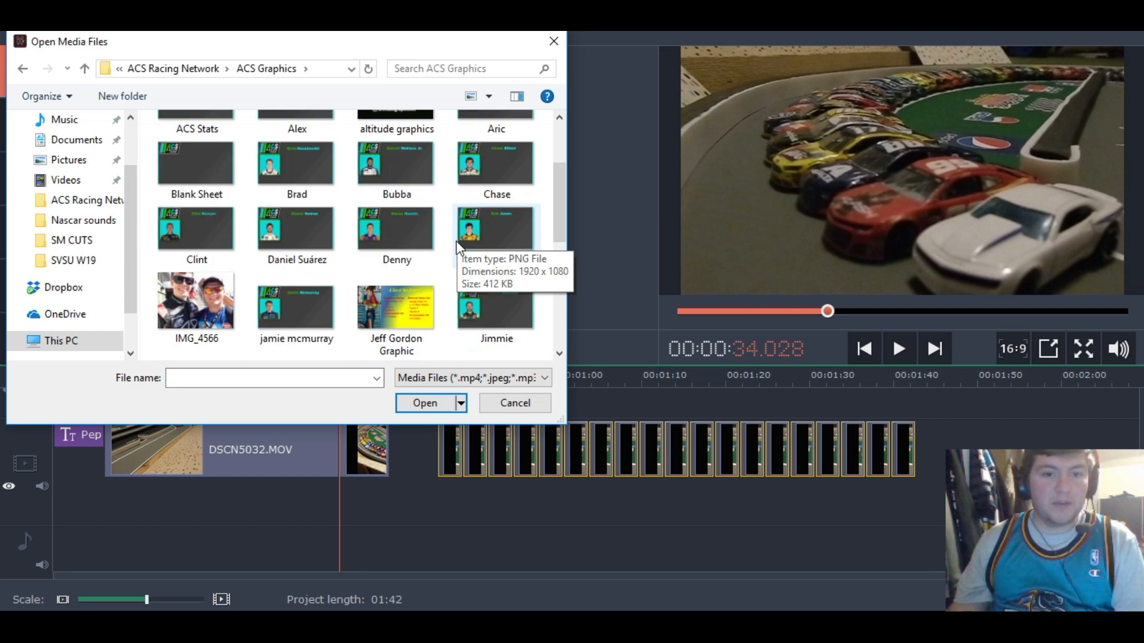
scroll(458, 245, "down", 4)
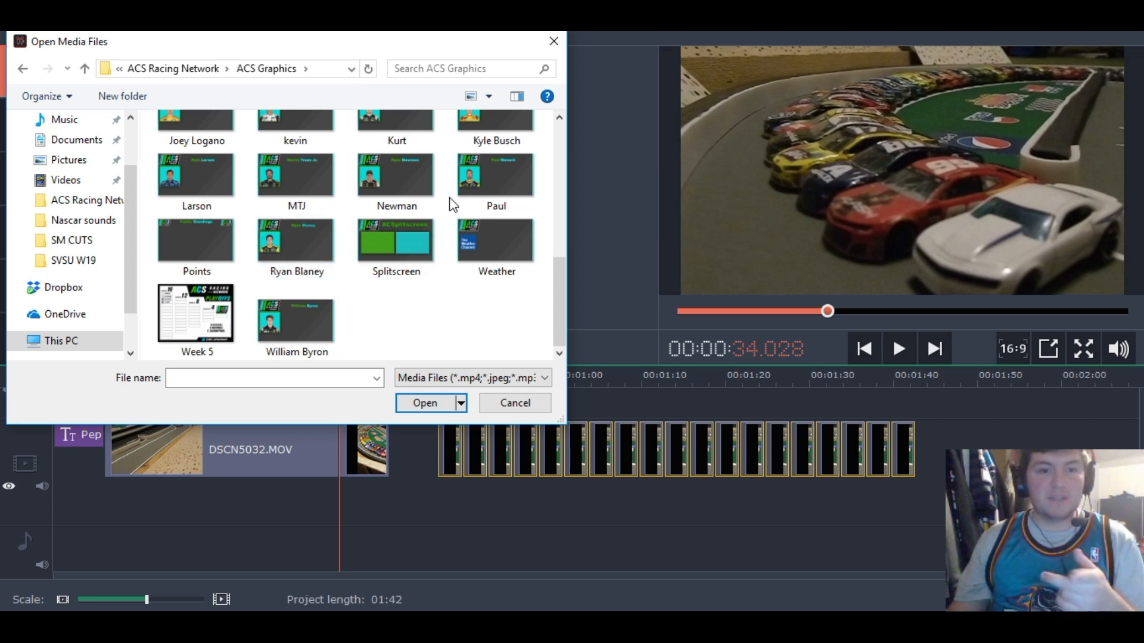
scroll(449, 197, "up", 2)
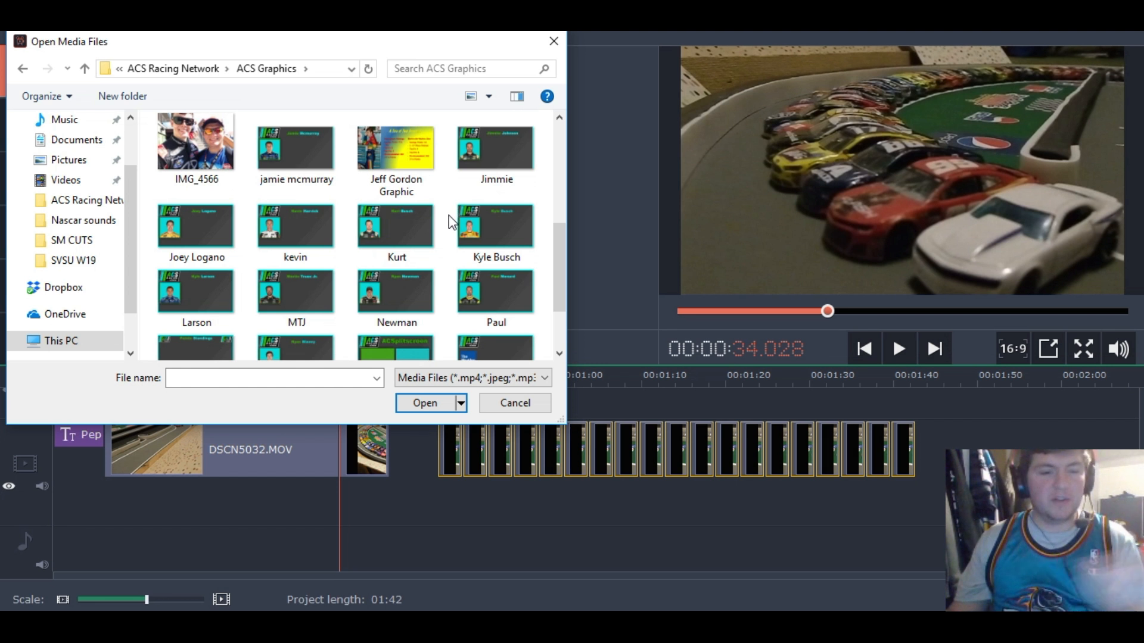
scroll(447, 226, "down", 3)
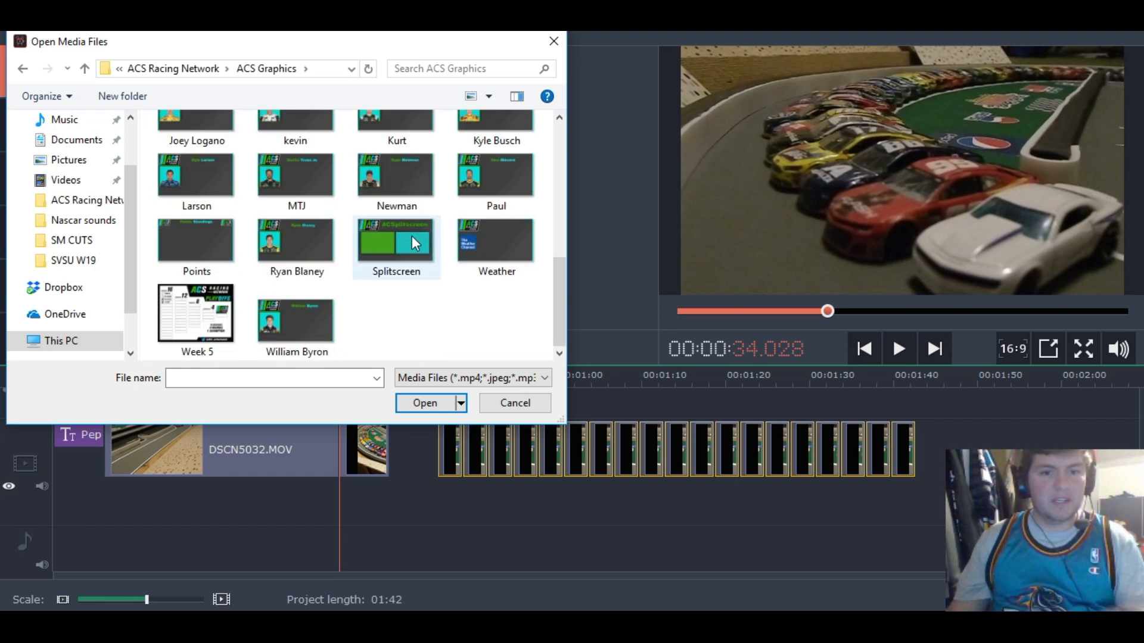
scroll(432, 235, "up", 10)
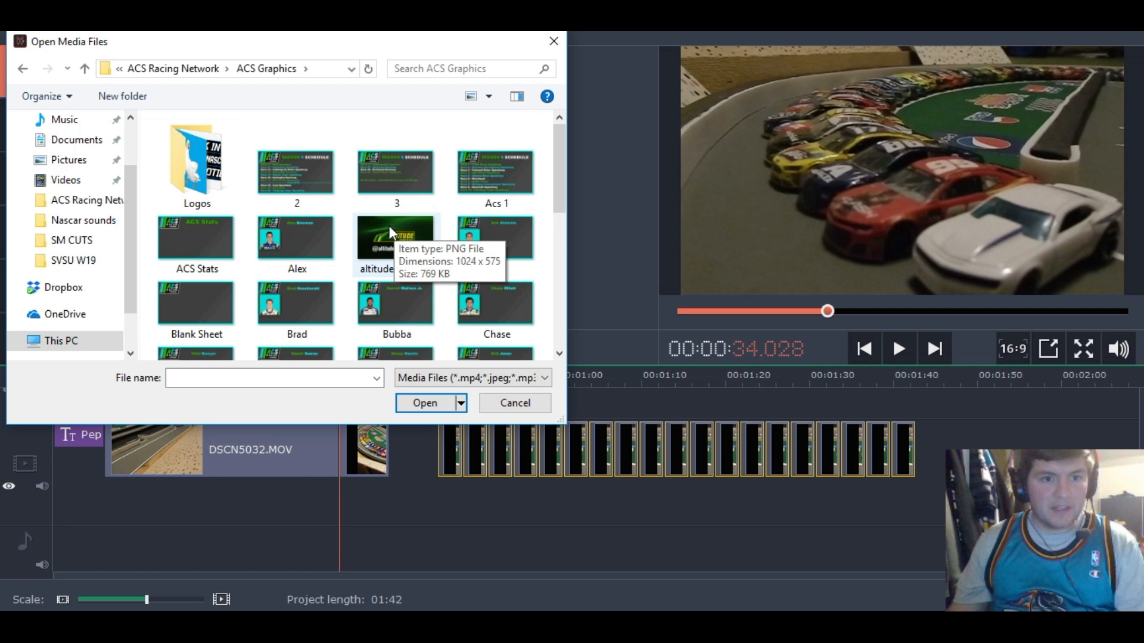
left_click(303, 228)
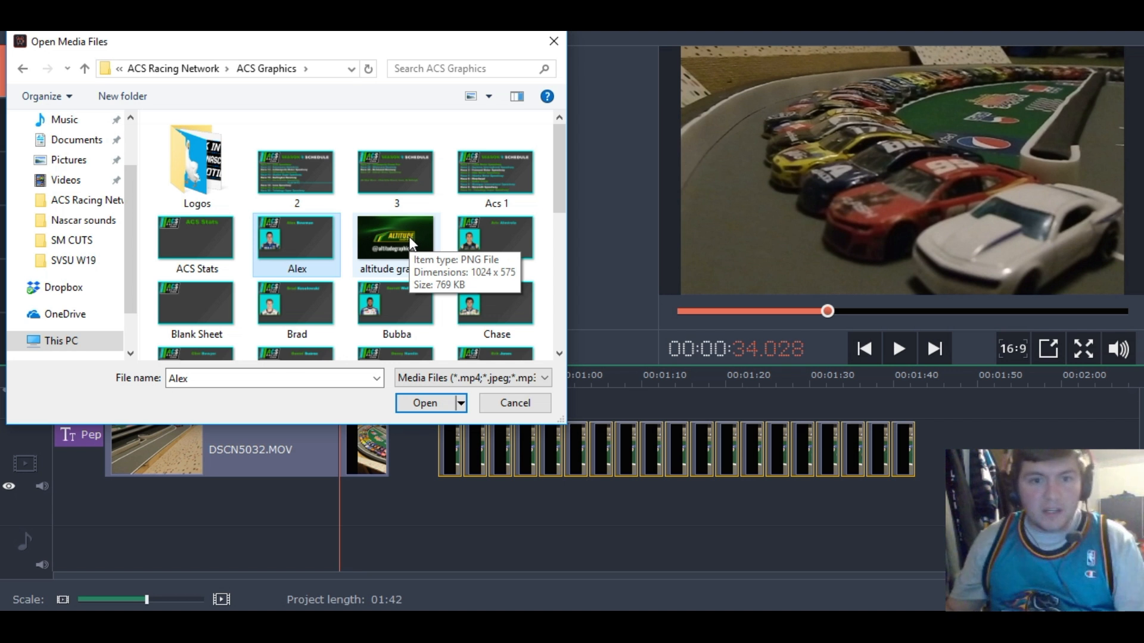
left_click(516, 245, "ctrl")
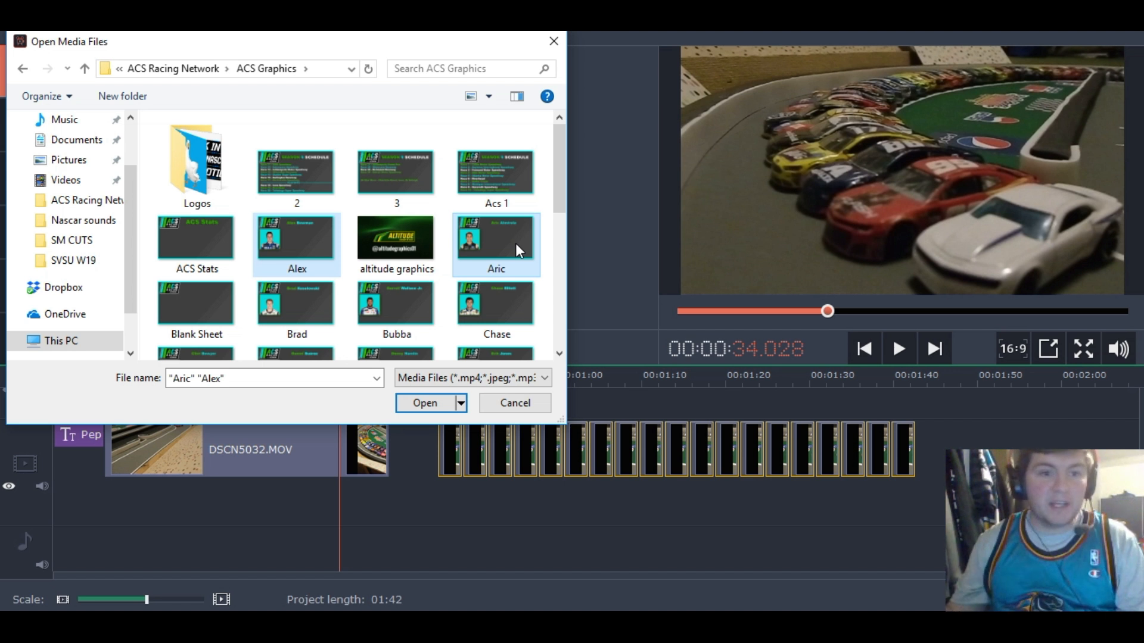
scroll(388, 286, "down", 2)
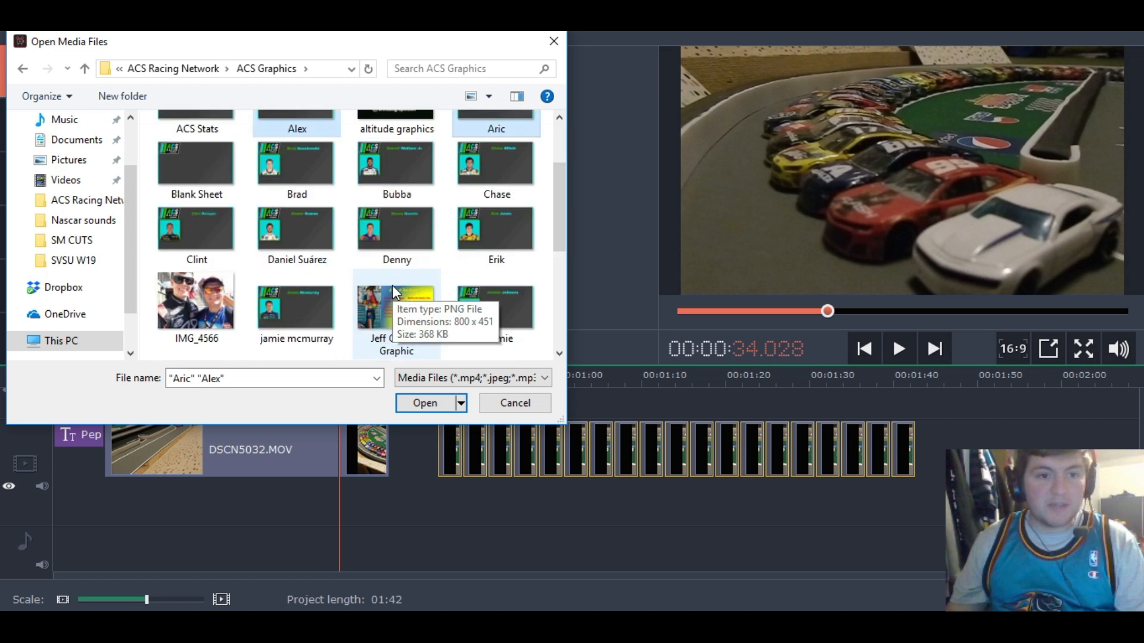
scroll(386, 226, "down", 2)
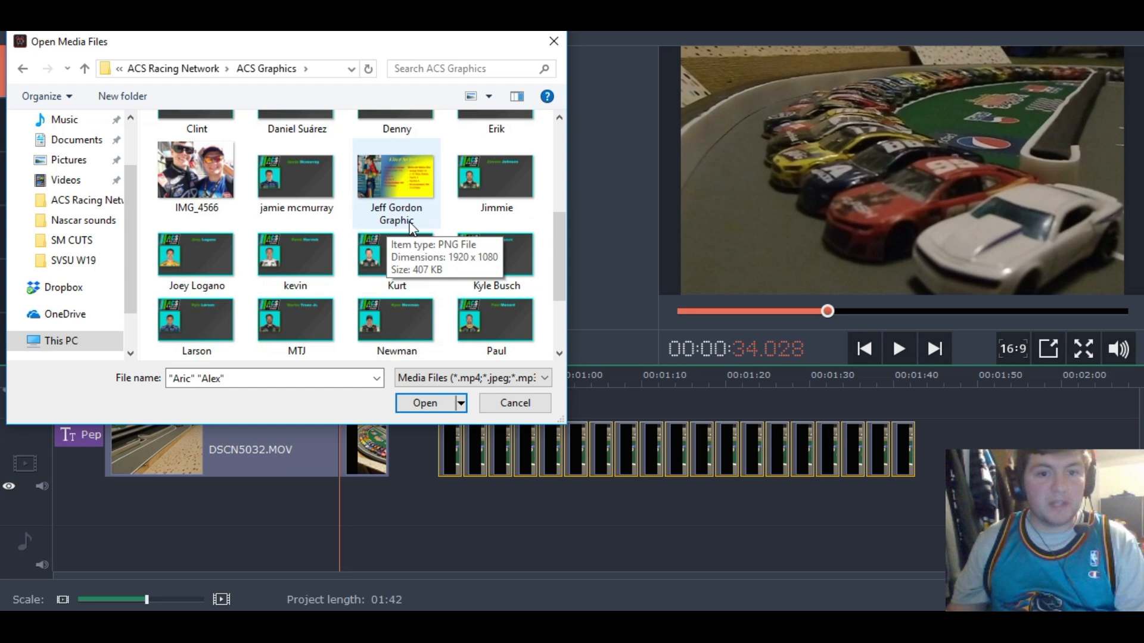
left_click(505, 257, "ctrl")
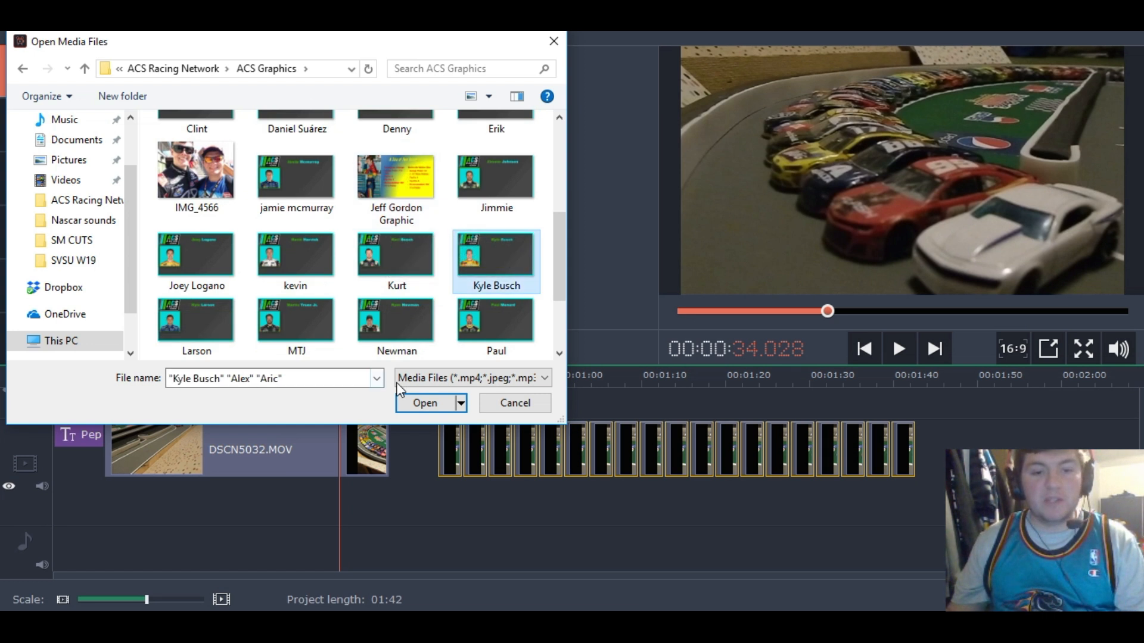
left_click(416, 404)
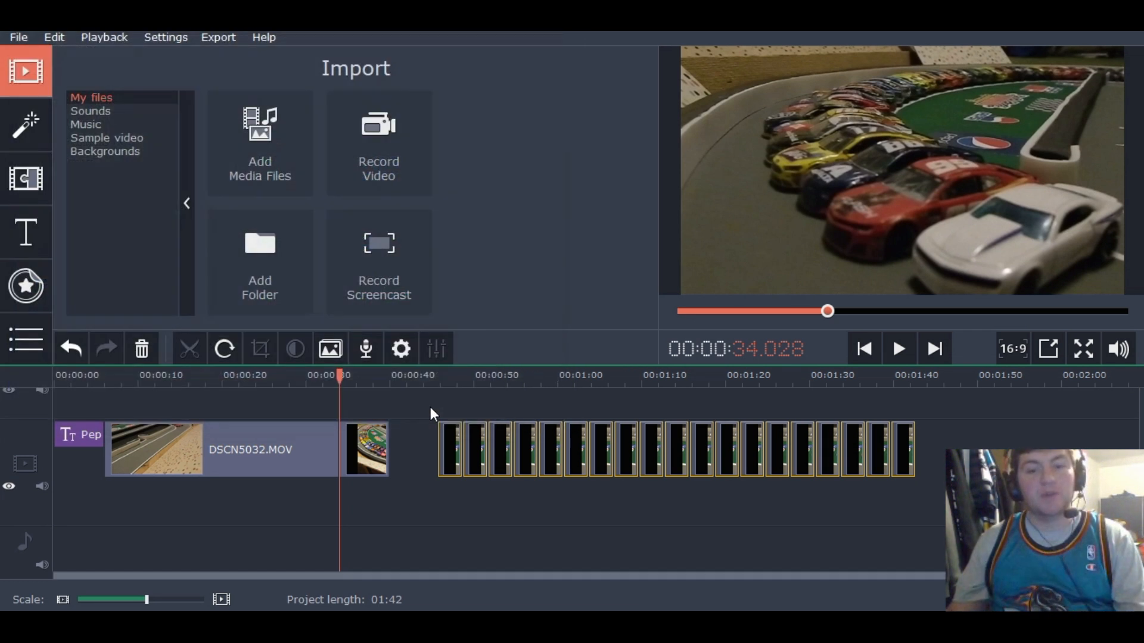
left_click_drag(938, 447, 374, 454)
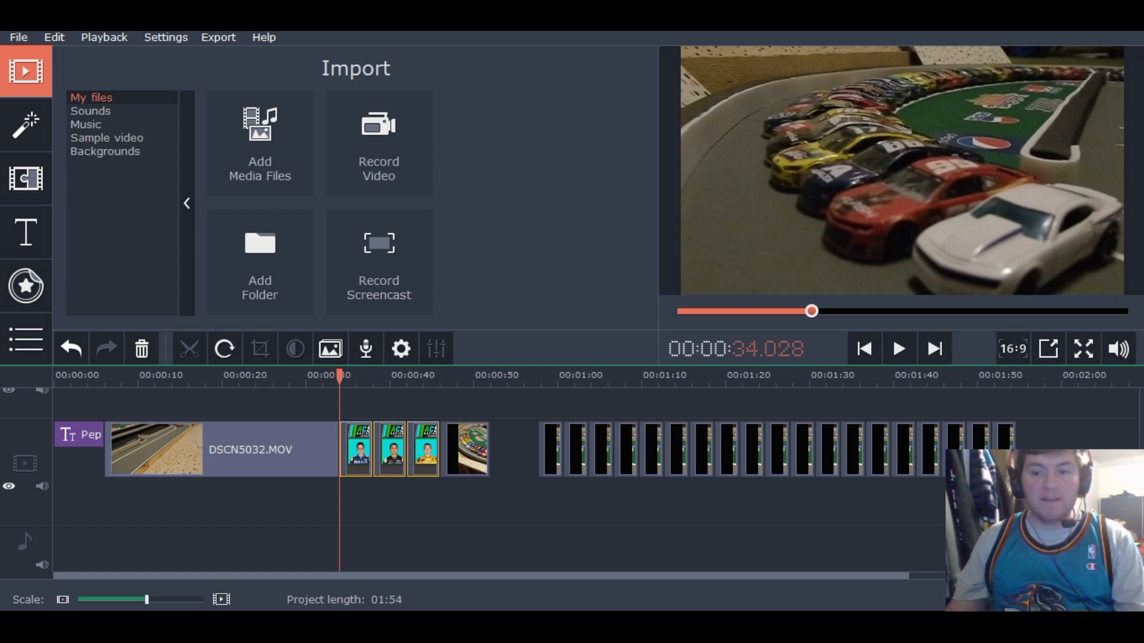
Insert the saved DRIVERS TO WATCH FOR title between DSCN5032.MOV and the three driver graphics, then preview it
scroll(498, 479, "up", 3)
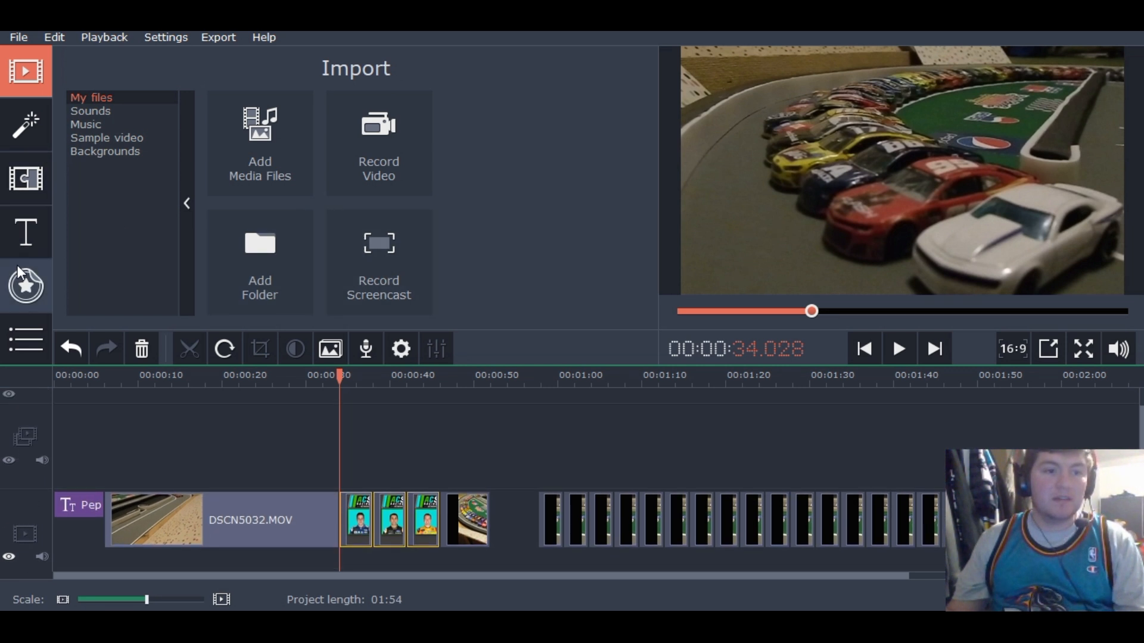
left_click(12, 251)
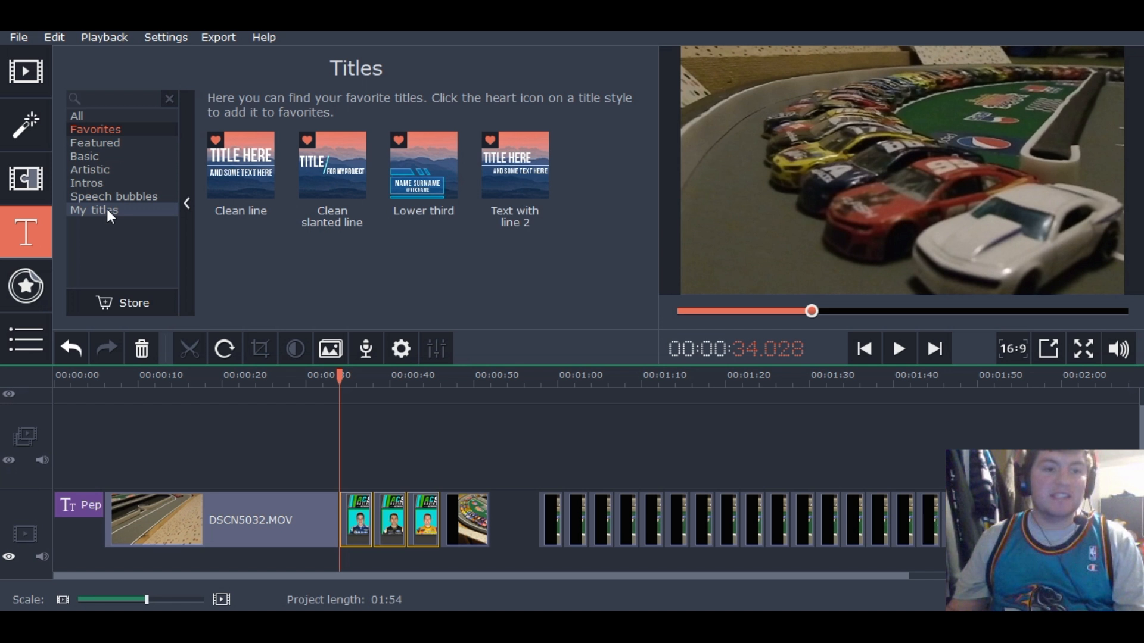
left_click(102, 208)
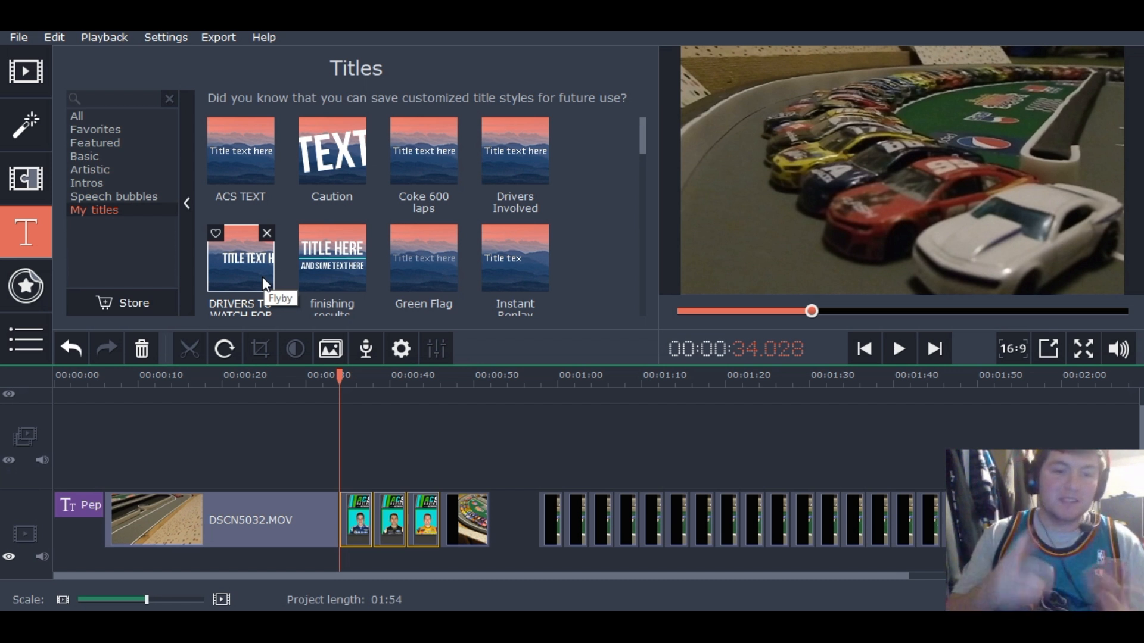
left_click_drag(263, 281, 348, 506)
double_click(348, 506)
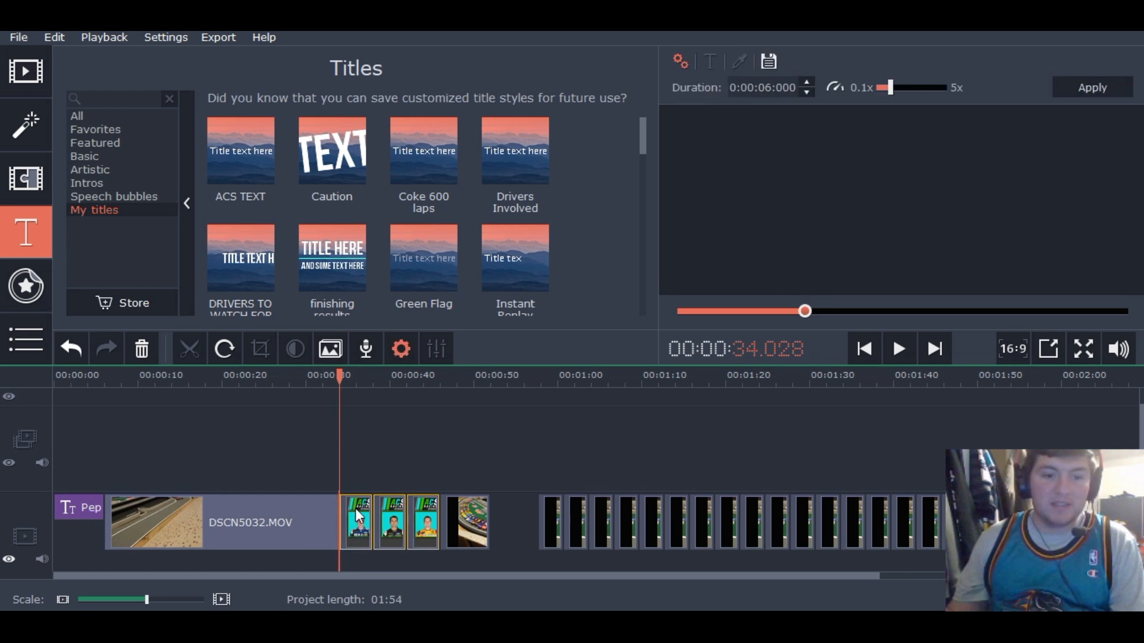
left_click(889, 349)
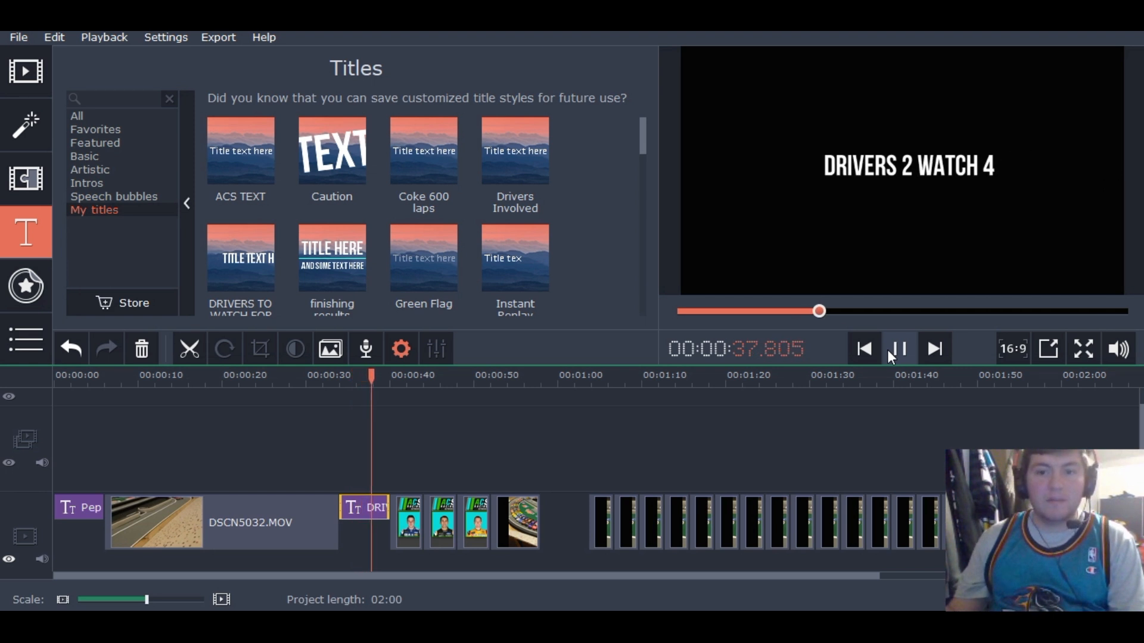
Stop the preview and set the DRIVERS 2 WATCH 4 title's duration to 0:00:05.000
left_click(890, 351)
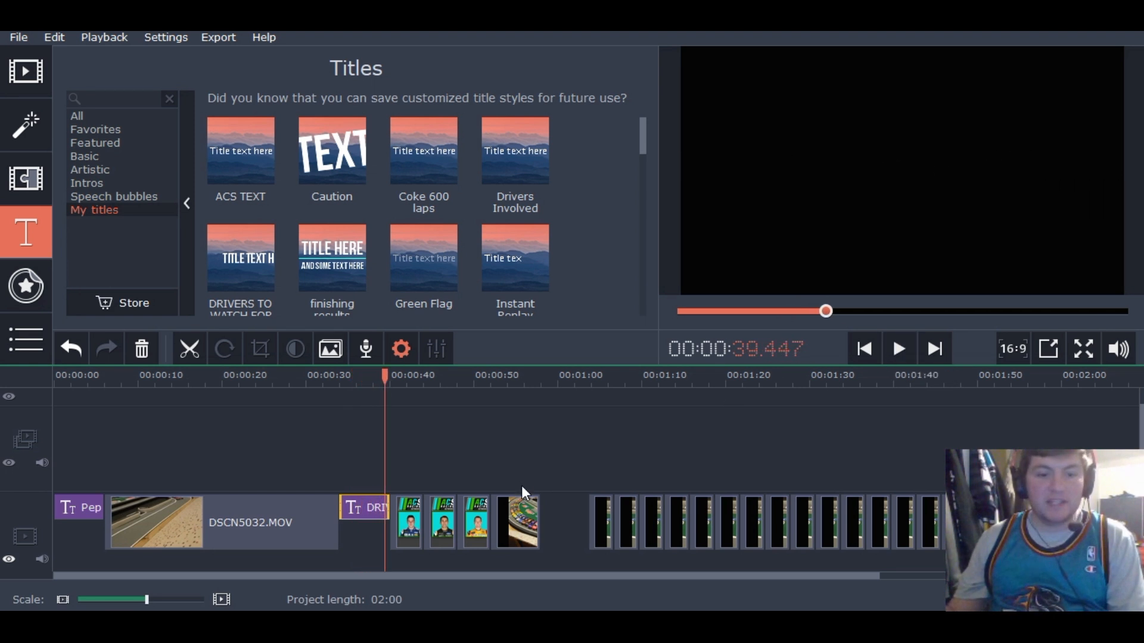
left_click(363, 509)
double_click(369, 510)
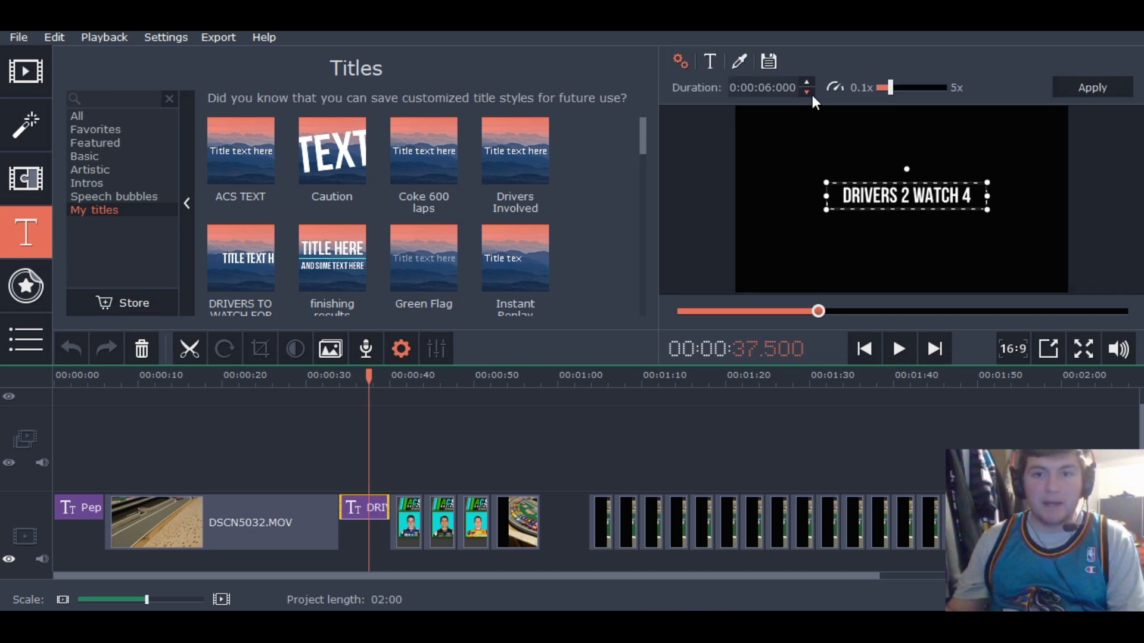
left_click(812, 95)
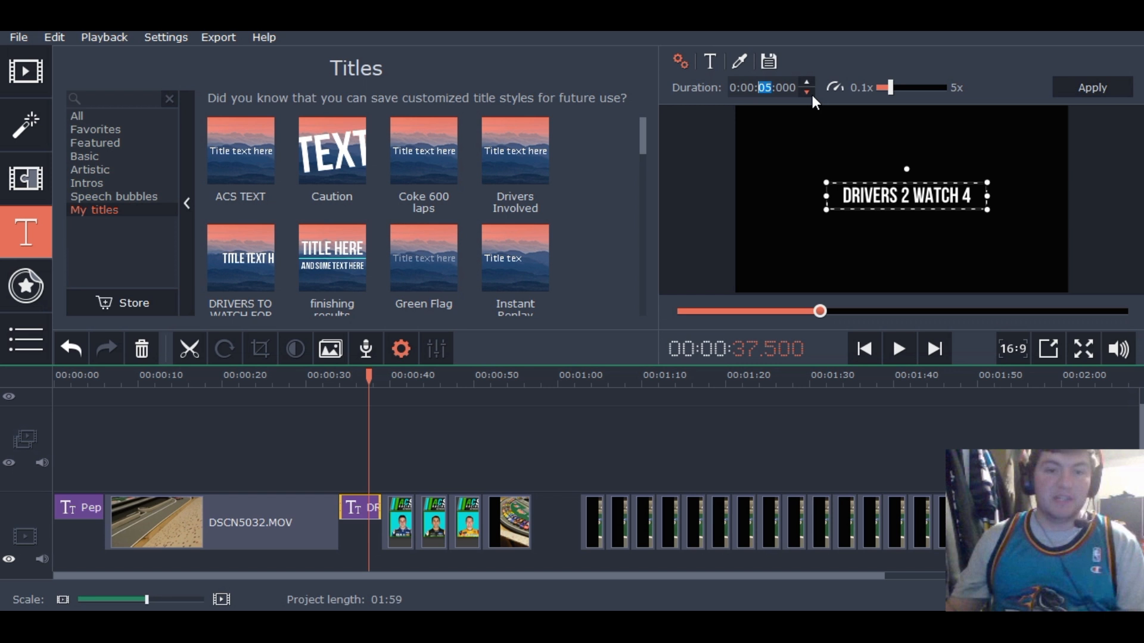
Place the saved Start your engines title on the title track above the DSCN5033.JPG picture
left_click_drag(644, 144, 654, 281)
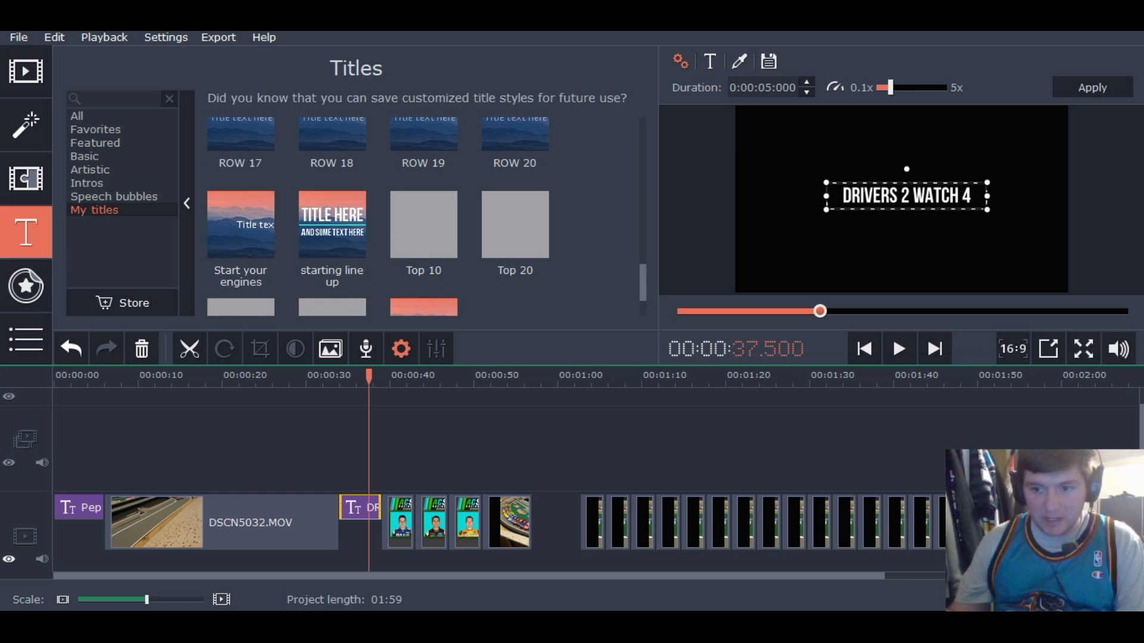
scroll(499, 481, "down", 3)
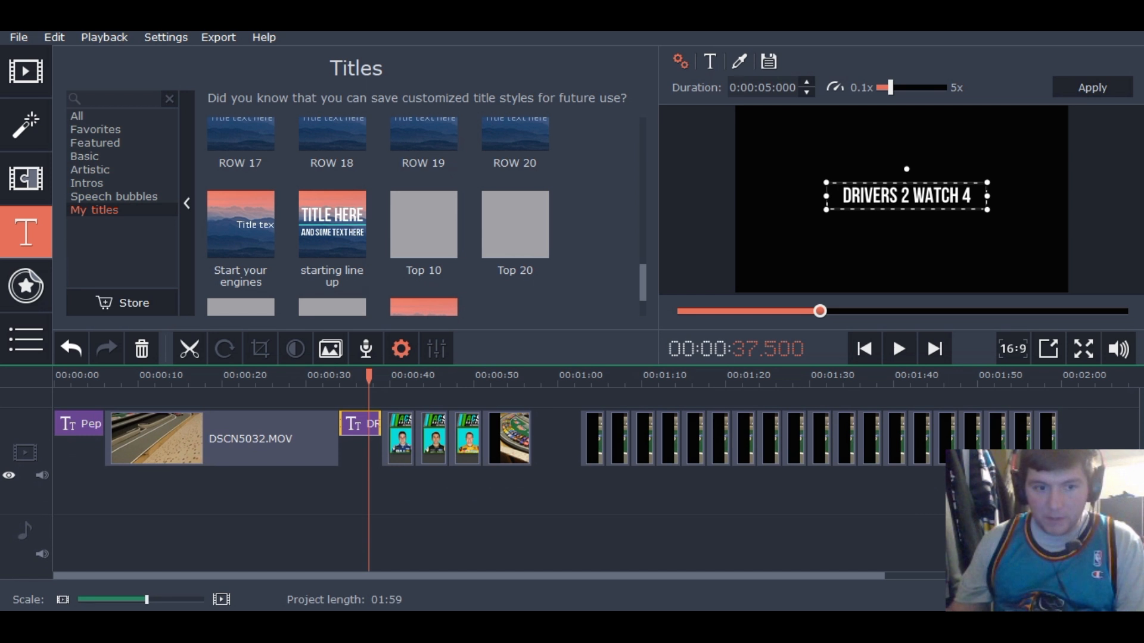
scroll(500, 480, "up", 4)
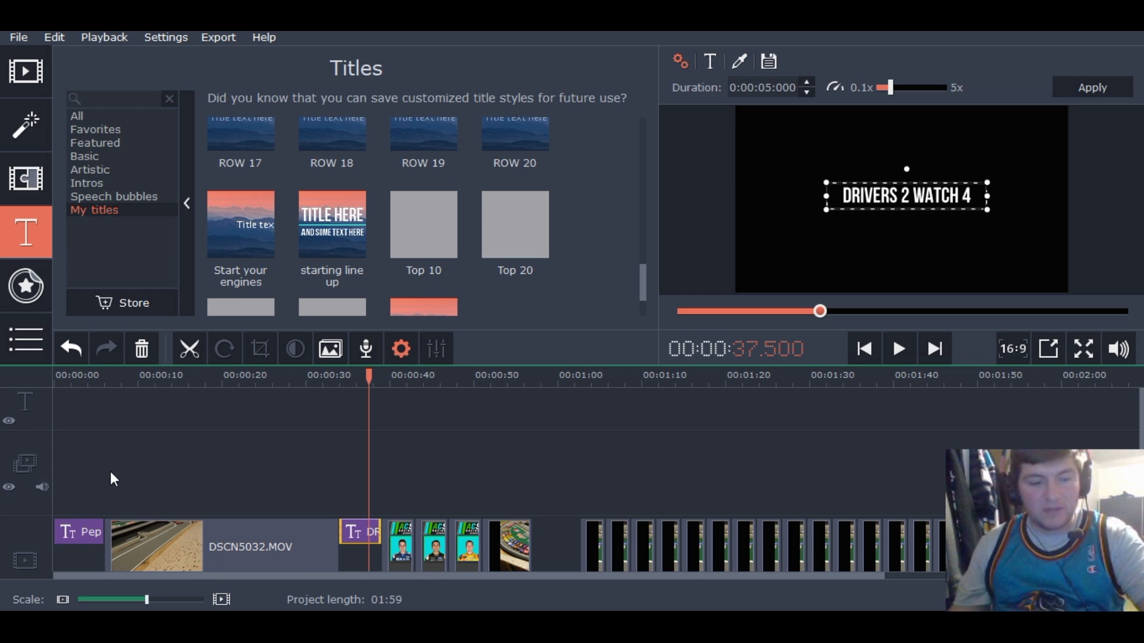
scroll(191, 482, "down", 3)
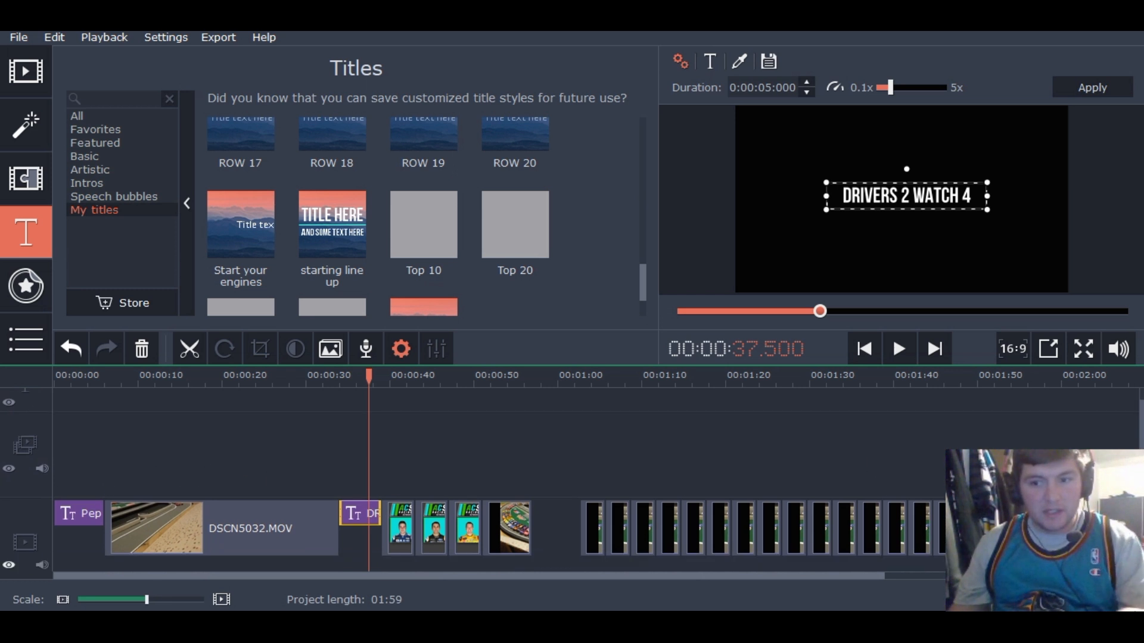
scroll(191, 483, "down", 3)
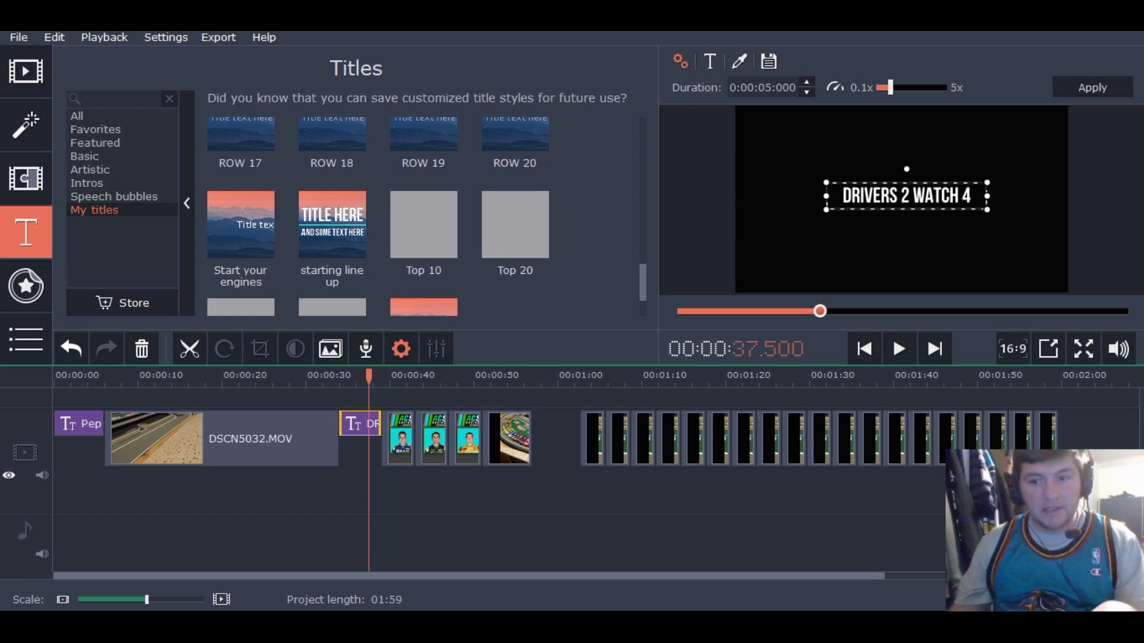
scroll(476, 483, "up", 4)
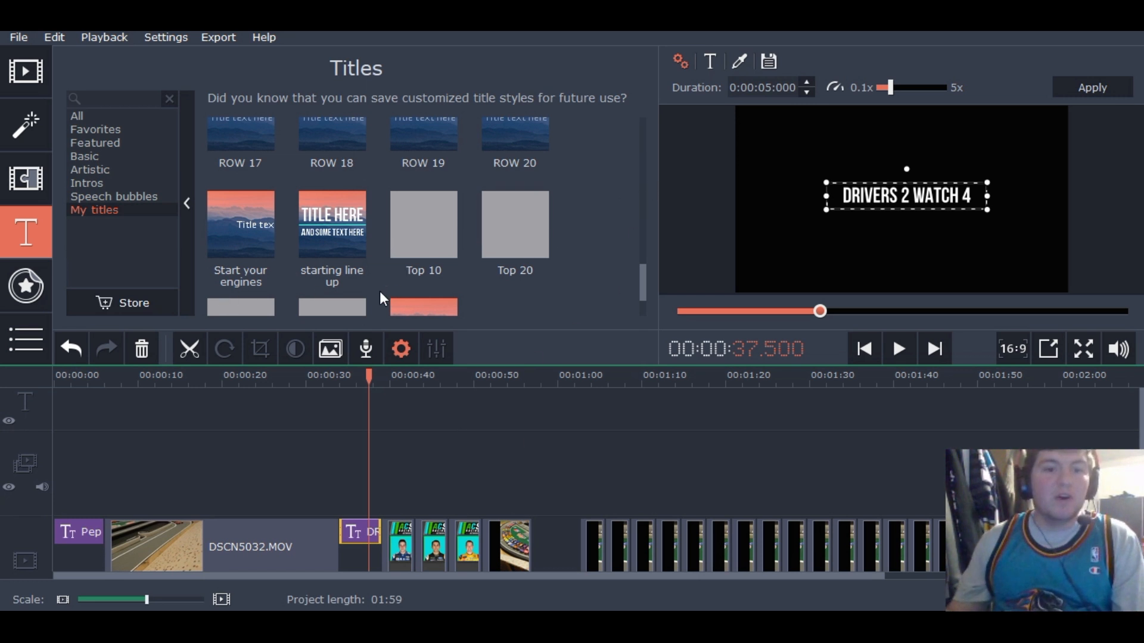
left_click_drag(224, 229, 526, 409)
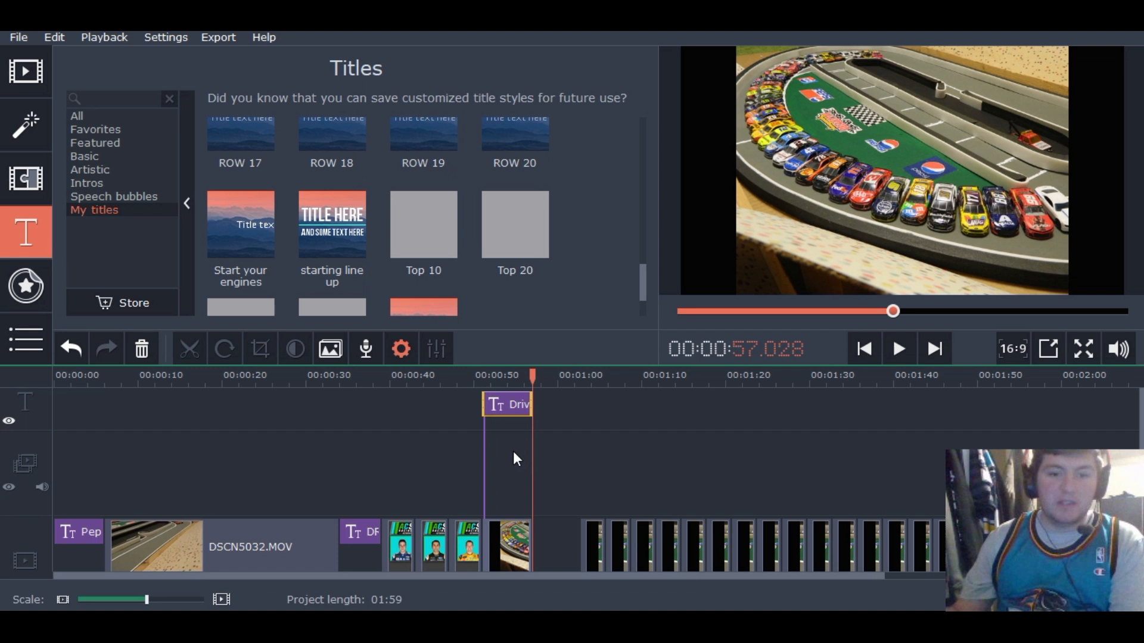
Add the saved ACS TEXT title on the title track at the start of the Alex Bowman graphic
left_click(516, 544)
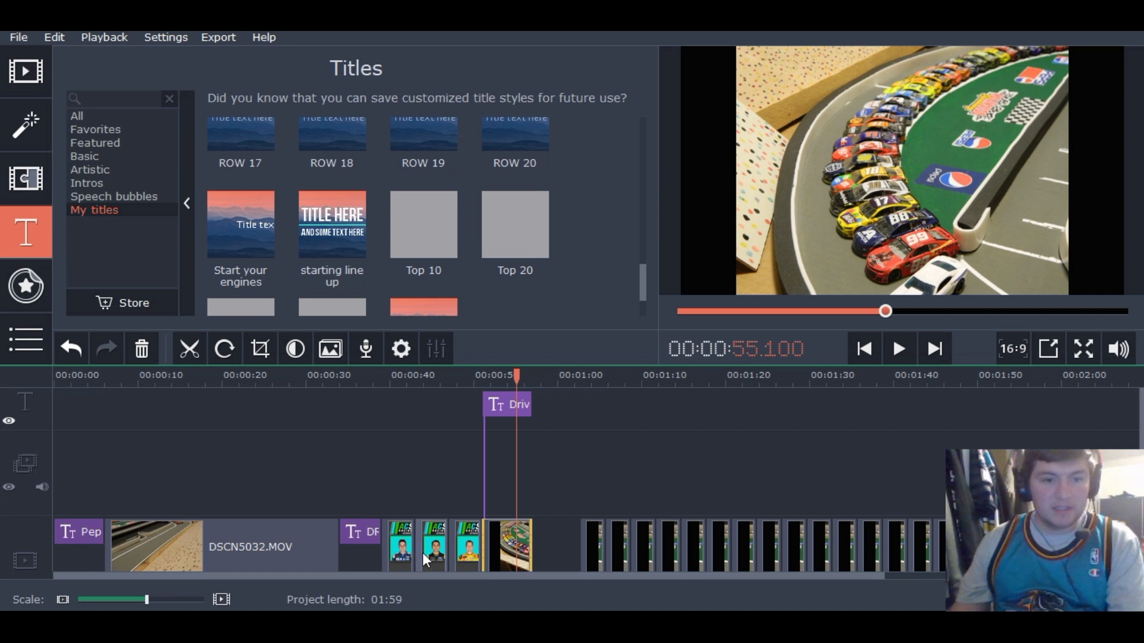
left_click(397, 533)
left_click(383, 533)
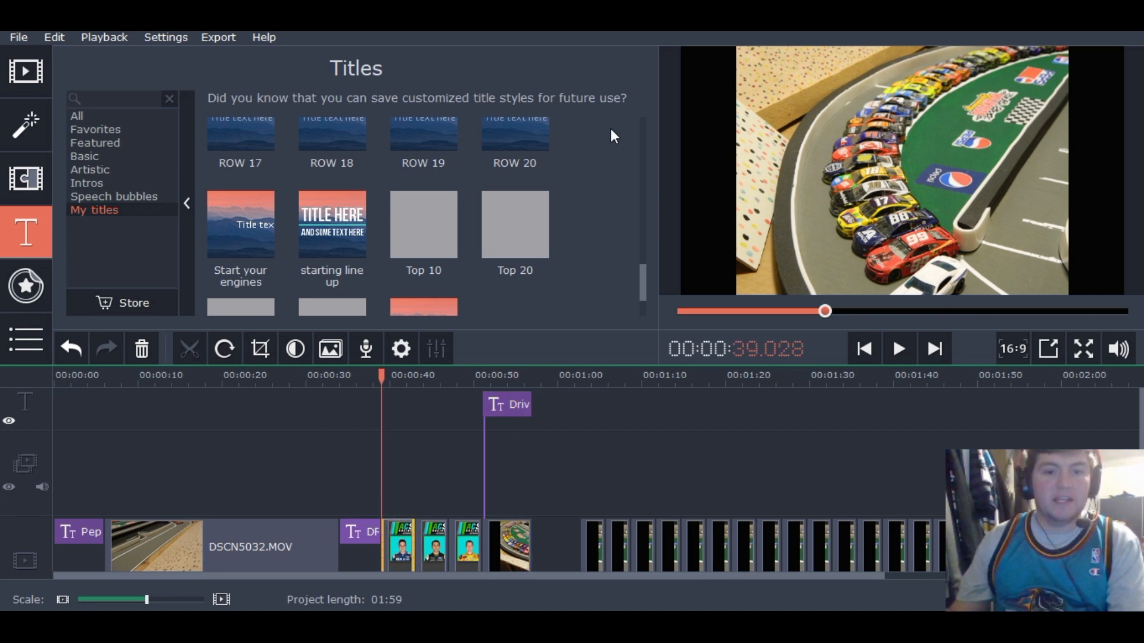
left_click_drag(639, 288, 641, 116)
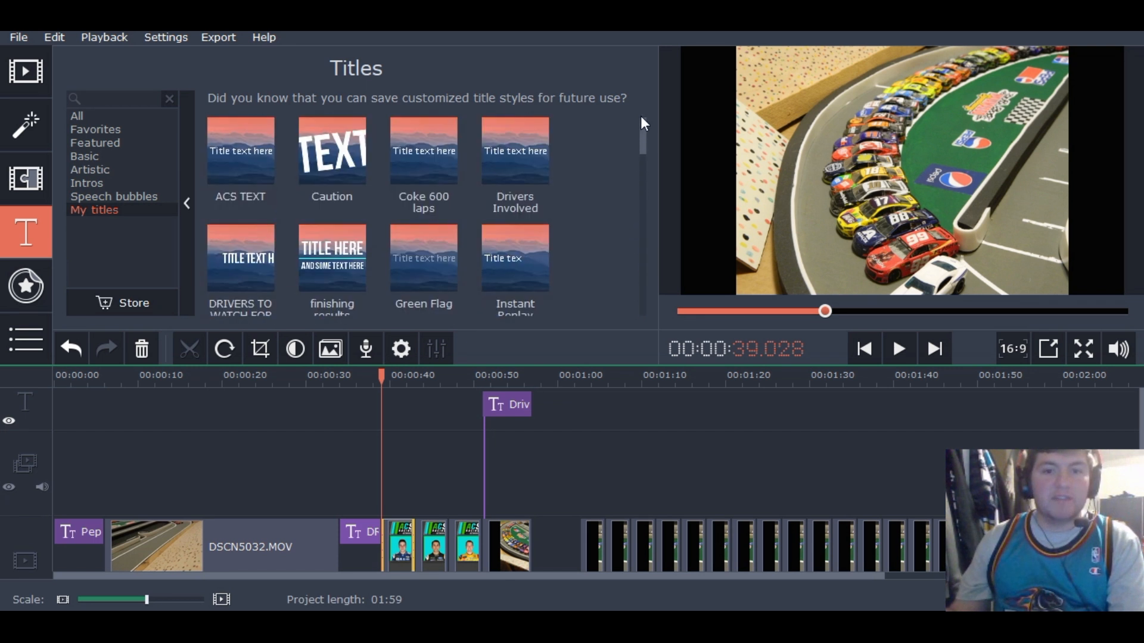
left_click(220, 162)
left_click_drag(227, 155, 383, 388)
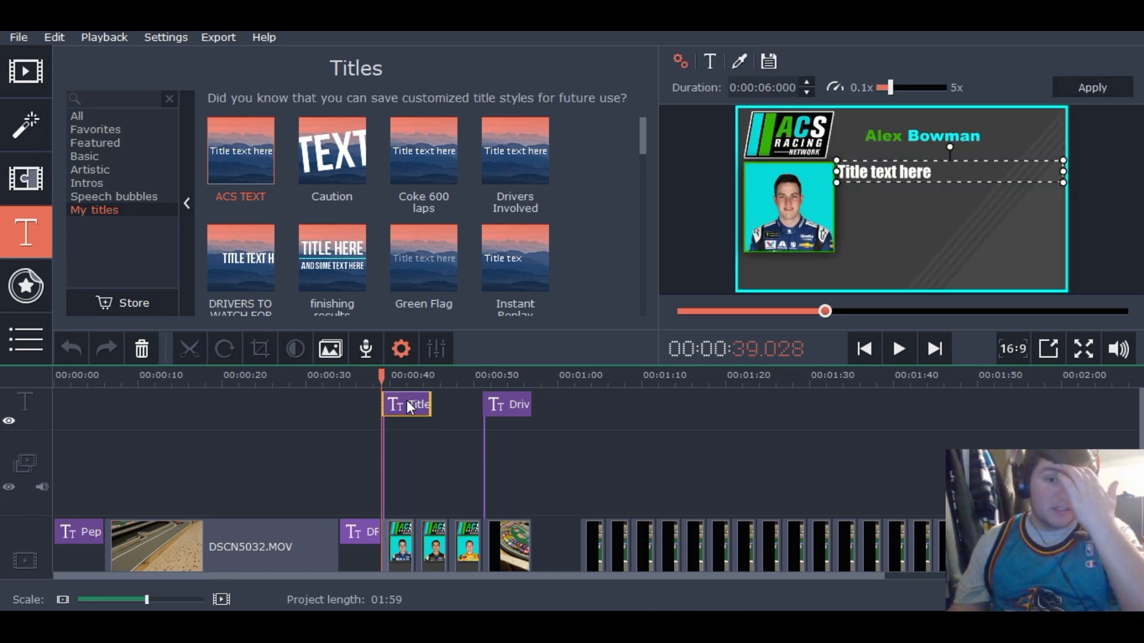
Set the duration of each of the three driver graphics, Alex Bowman, Aric Almirola and Kyle Busch, to 00:00:07.000
left_click(398, 534)
left_click(401, 349)
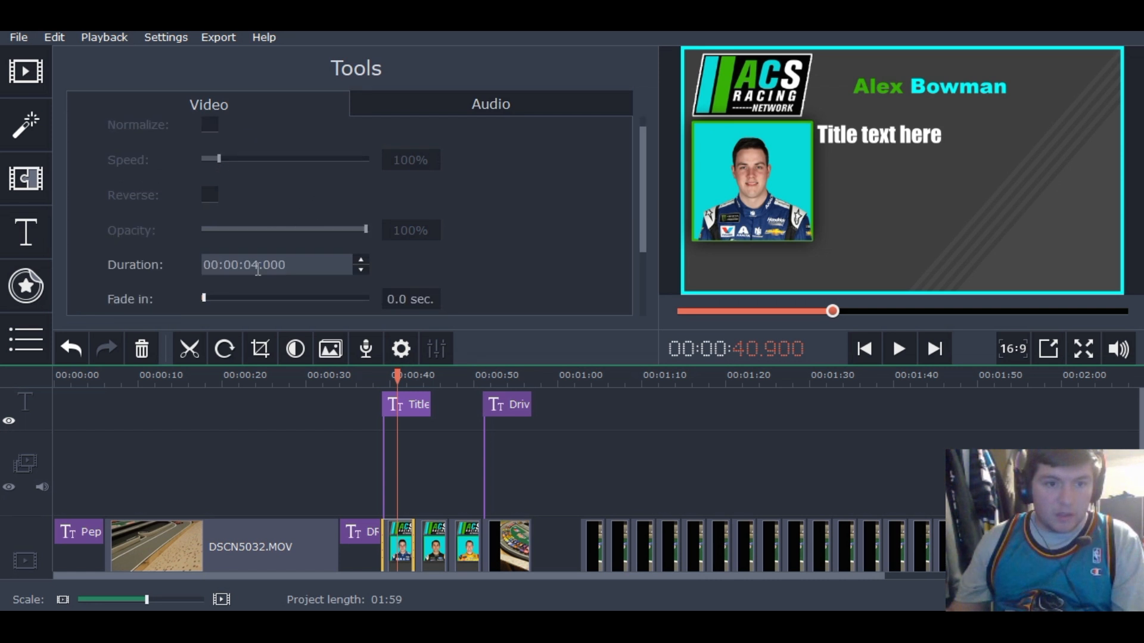
left_click(360, 259)
left_click(360, 260)
left_click(360, 259)
left_click(457, 545)
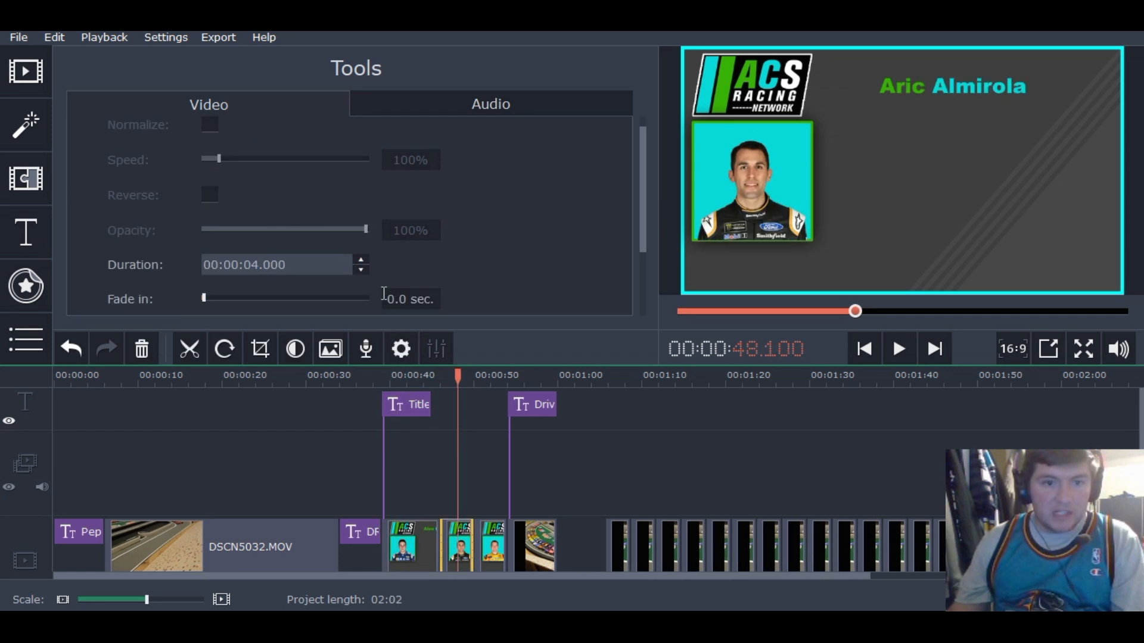
left_click(360, 260)
left_click(360, 260)
left_click(361, 260)
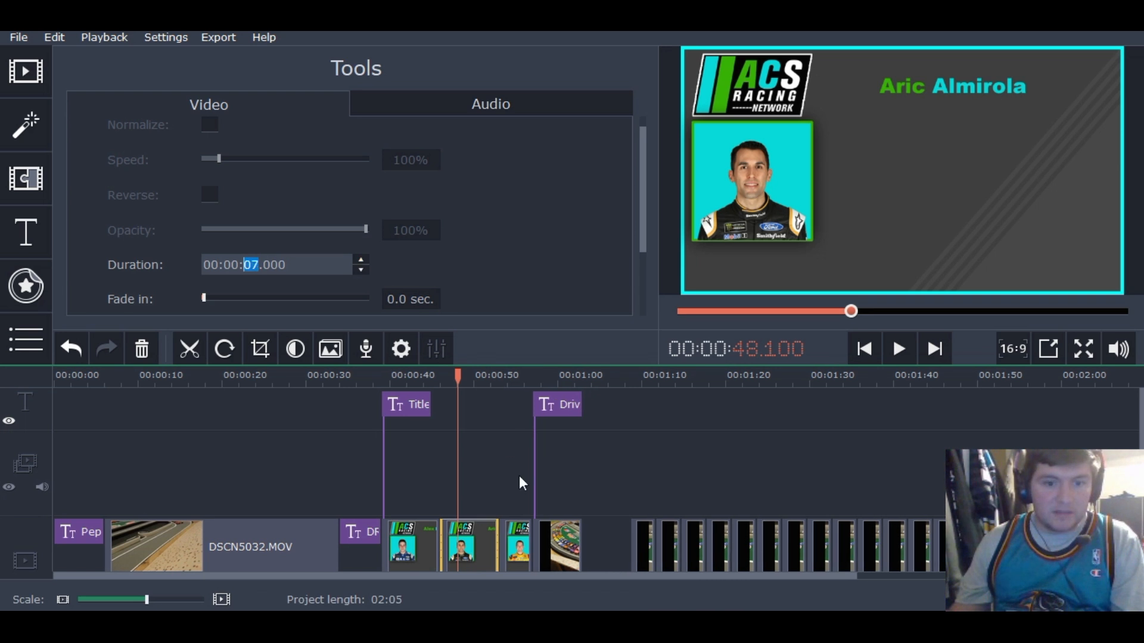
left_click(523, 545)
left_click(360, 260)
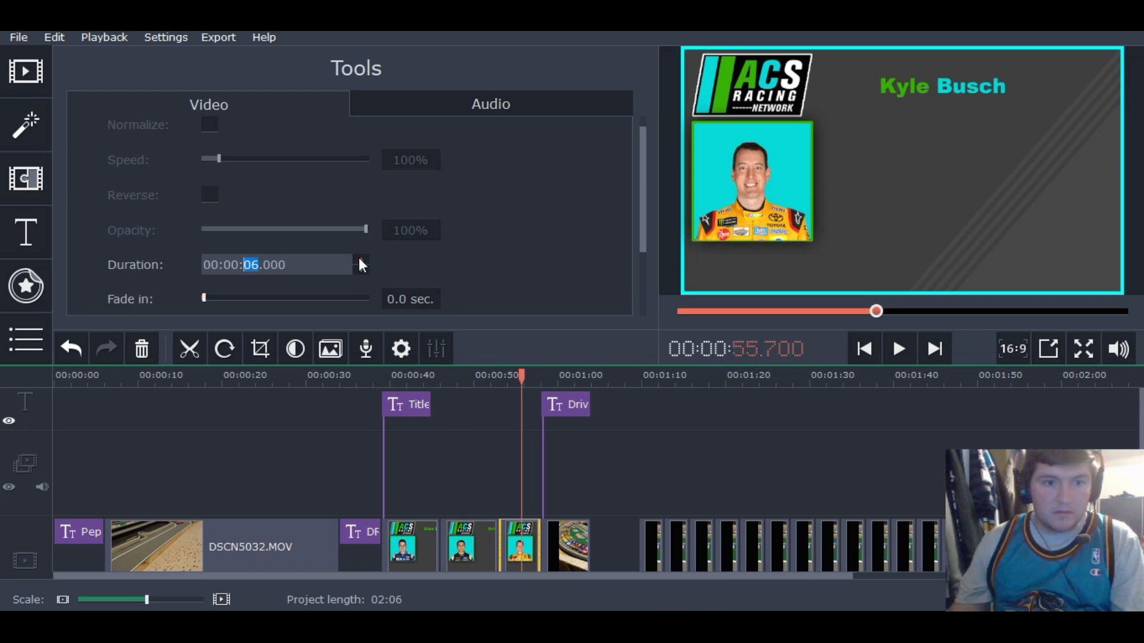
left_click(361, 260)
left_click(360, 260)
Extend the ACS TEXT title to the end of the Alex Bowman graphic and add matching ACS TEXT titles over the Aric Almirola and Kyle Busch graphics
left_click(404, 545)
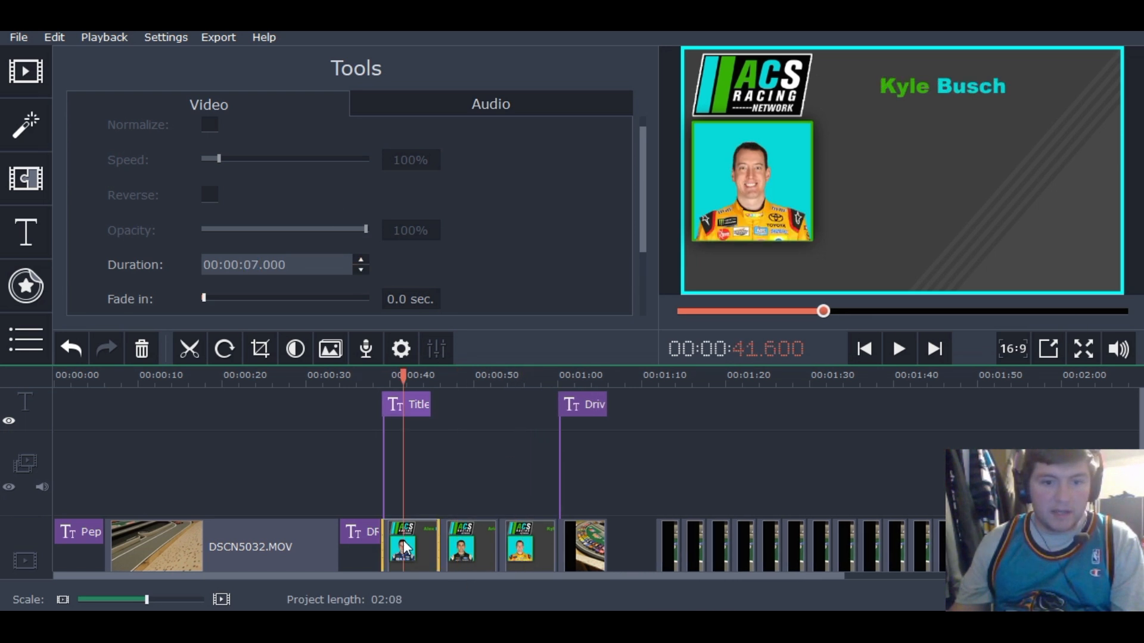
left_click(425, 404)
left_click_drag(426, 399, 432, 407)
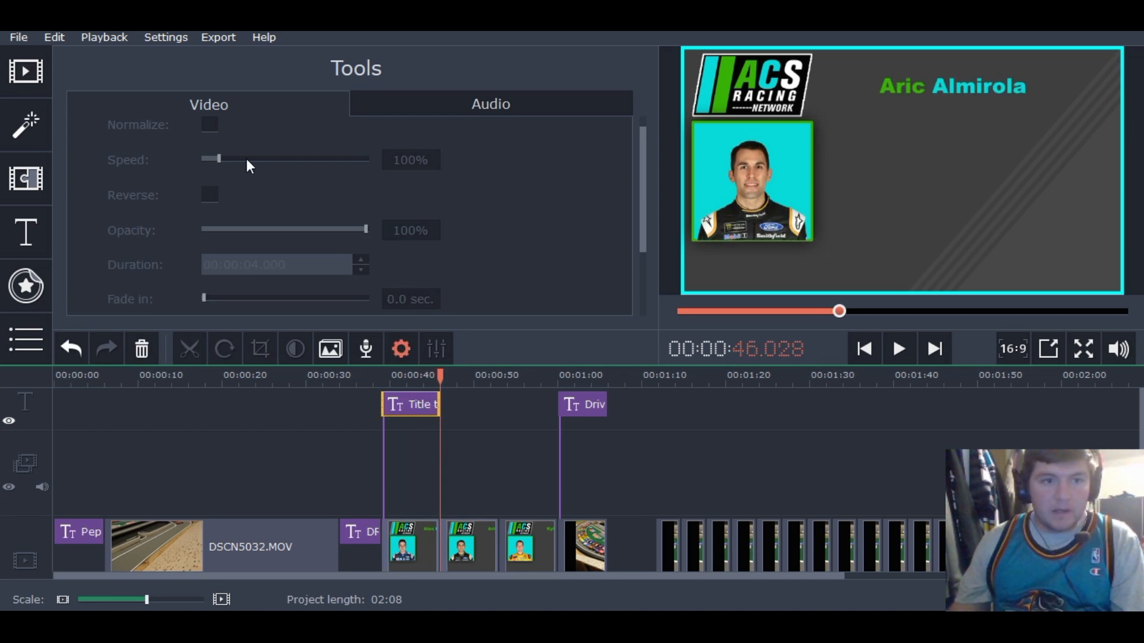
left_click(35, 229)
left_click_drag(233, 161, 490, 411)
left_click_drag(237, 167, 558, 407)
double_click(524, 404)
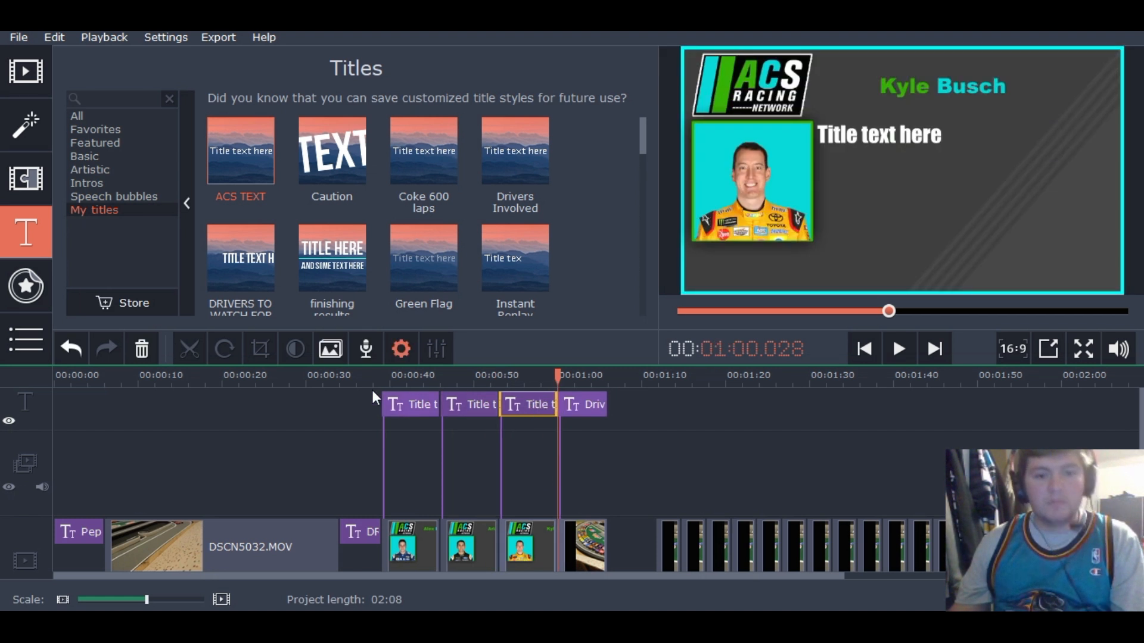
Place the saved ROW 1 title above the first two-car picture of the sequence, spanning that picture
left_click_drag(406, 574, 569, 577)
scroll(543, 237, "down", 3)
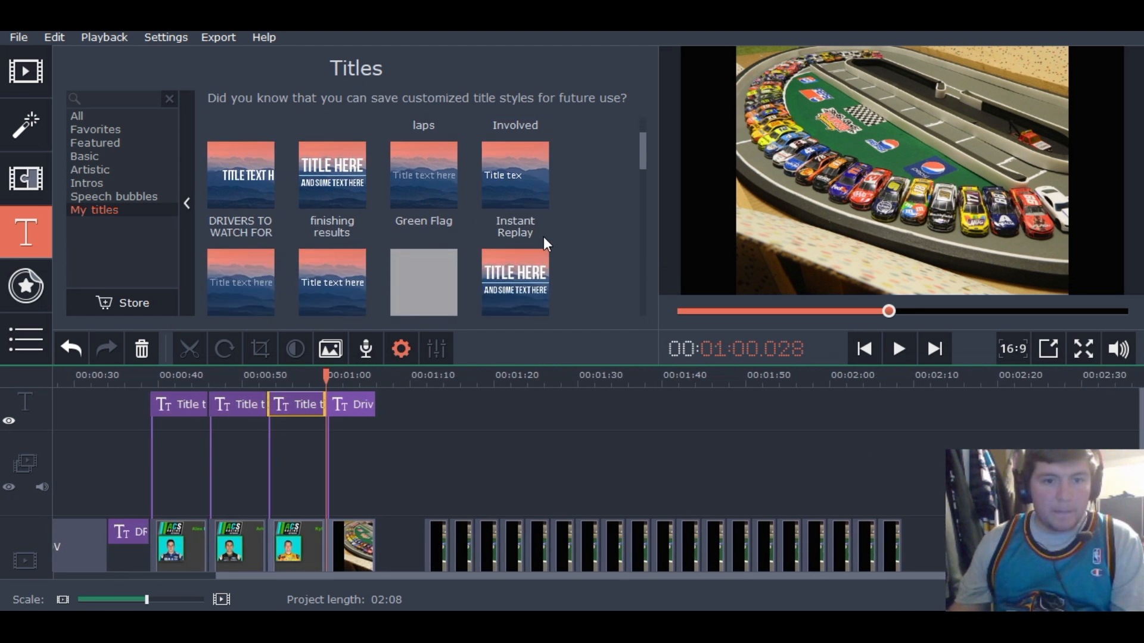
scroll(529, 239, "down", 1)
left_click_drag(234, 238, 449, 407)
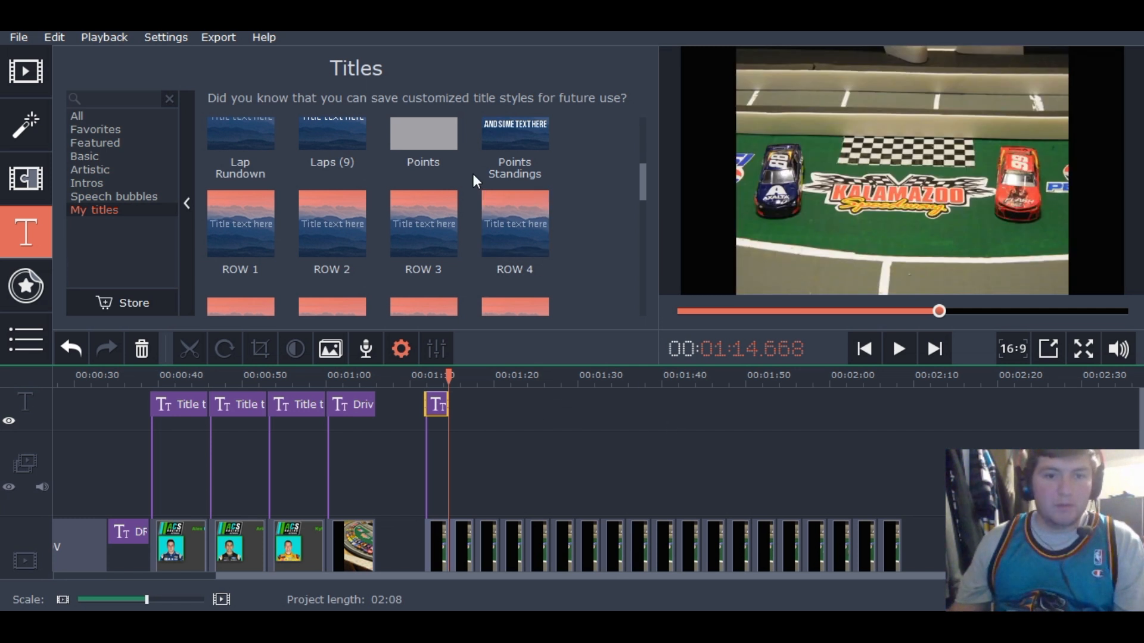
scroll(472, 173, "down", 5)
scroll(475, 189, "down", 5)
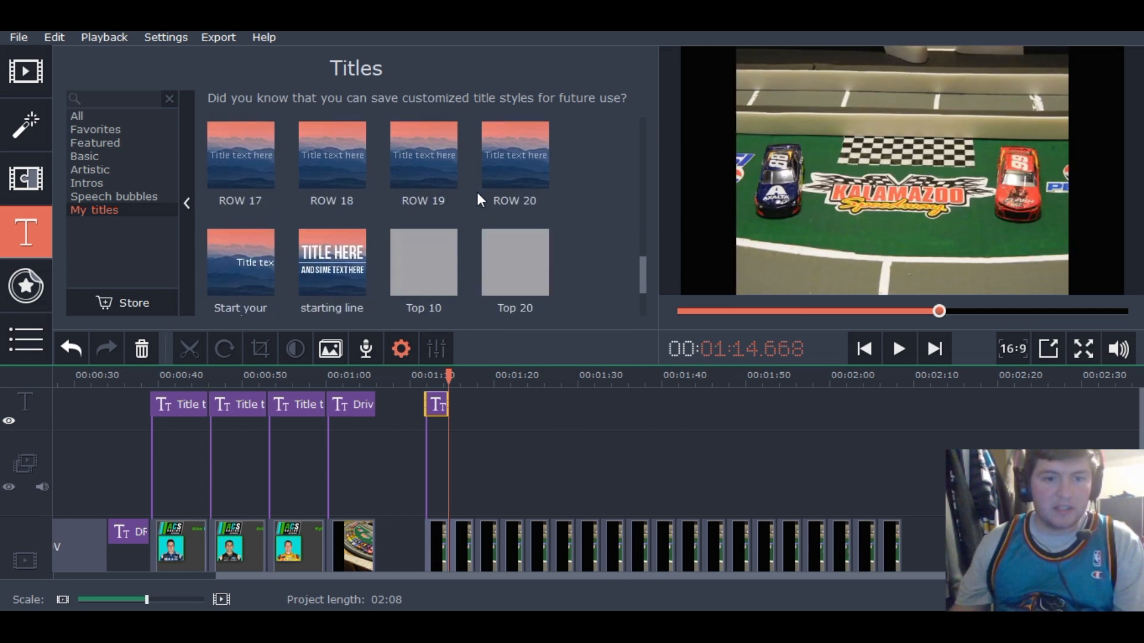
scroll(480, 199, "up", 10)
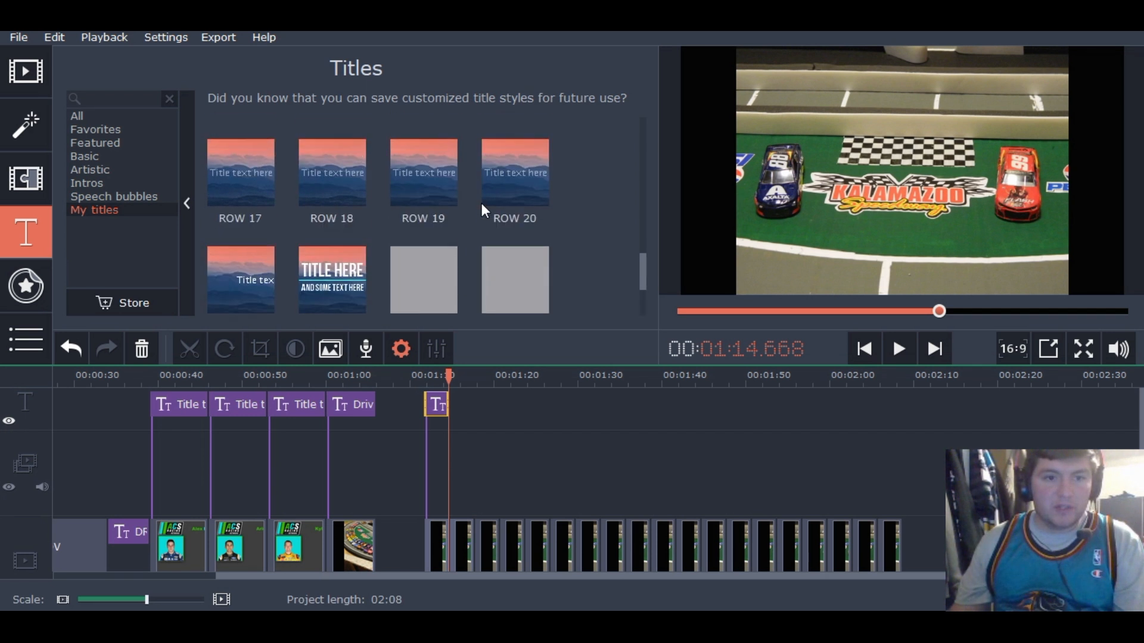
scroll(484, 205, "up", 5)
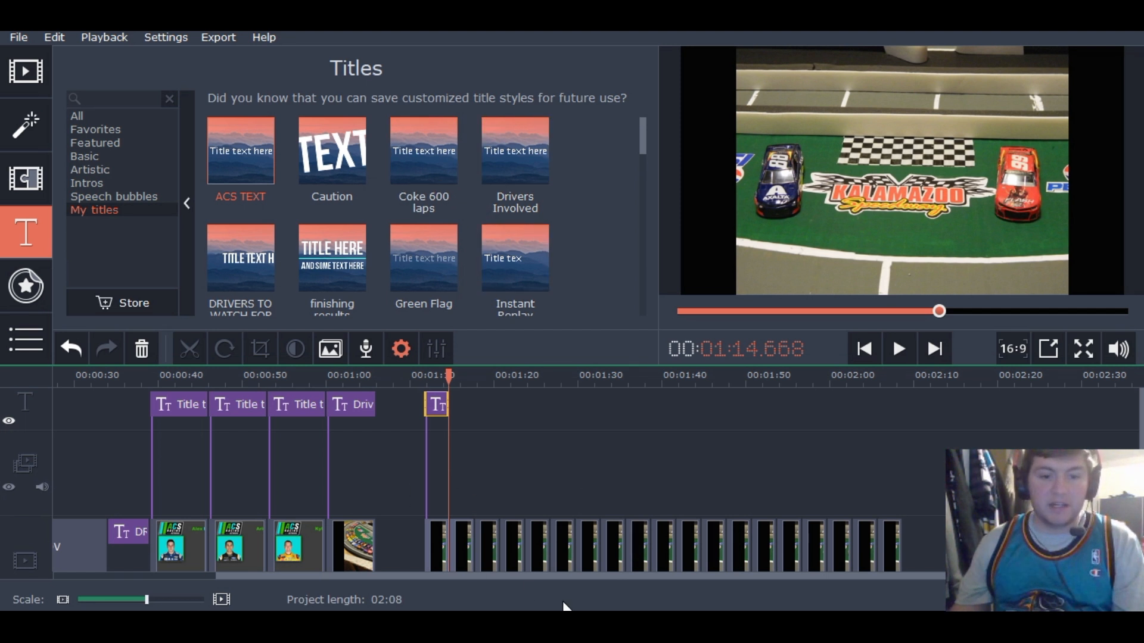
left_click_drag(538, 577, 312, 580)
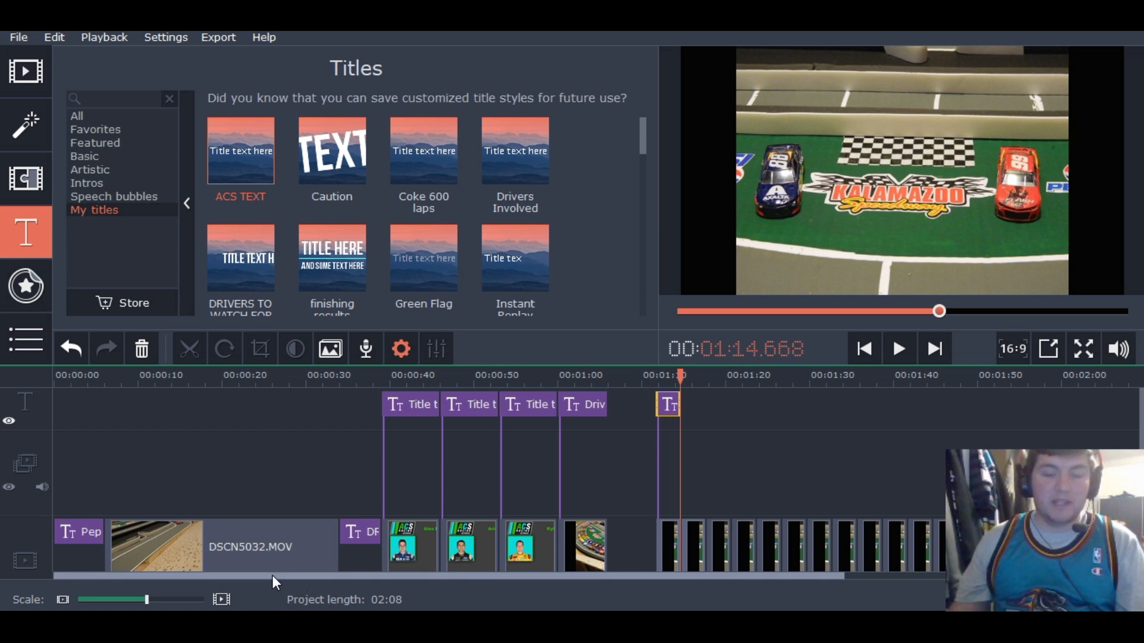
mouse_move(324, 577)
left_mouse_down()
mouse_move(441, 574)
mouse_move(341, 574)
left_mouse_up()
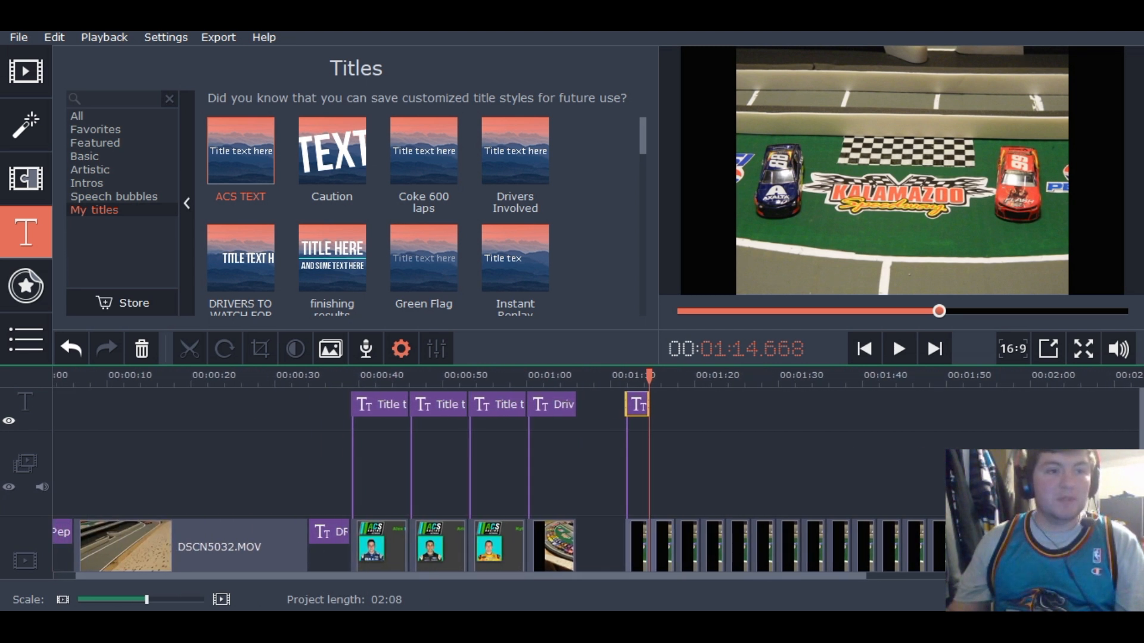
Save the project as KAL 1 in the ACS Racing Network folder
left_click(18, 37)
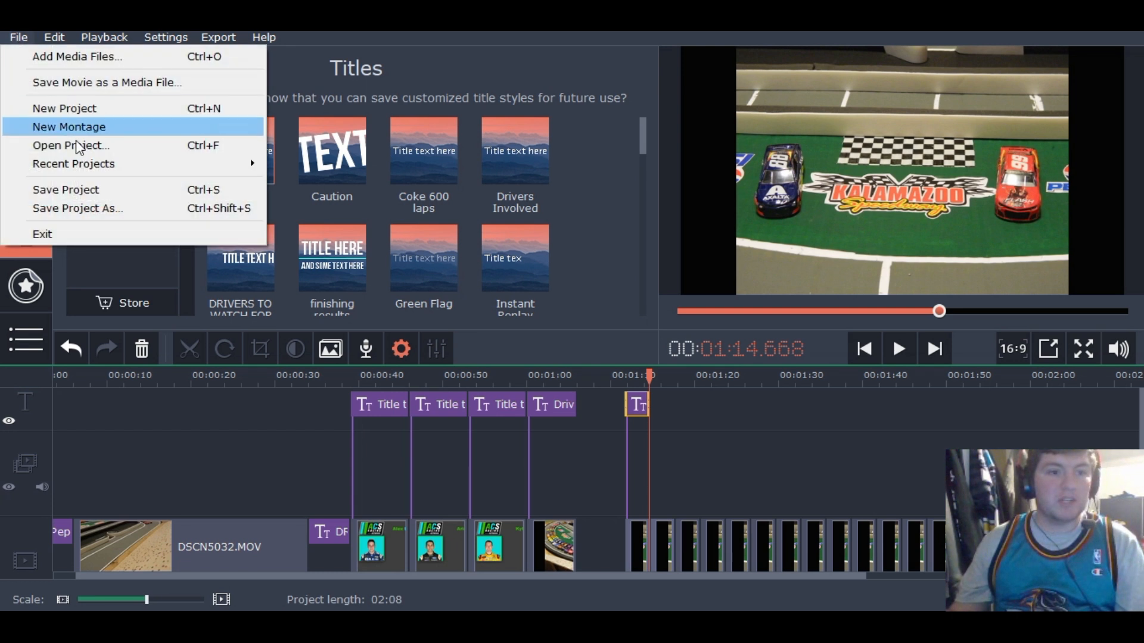
left_click(80, 190)
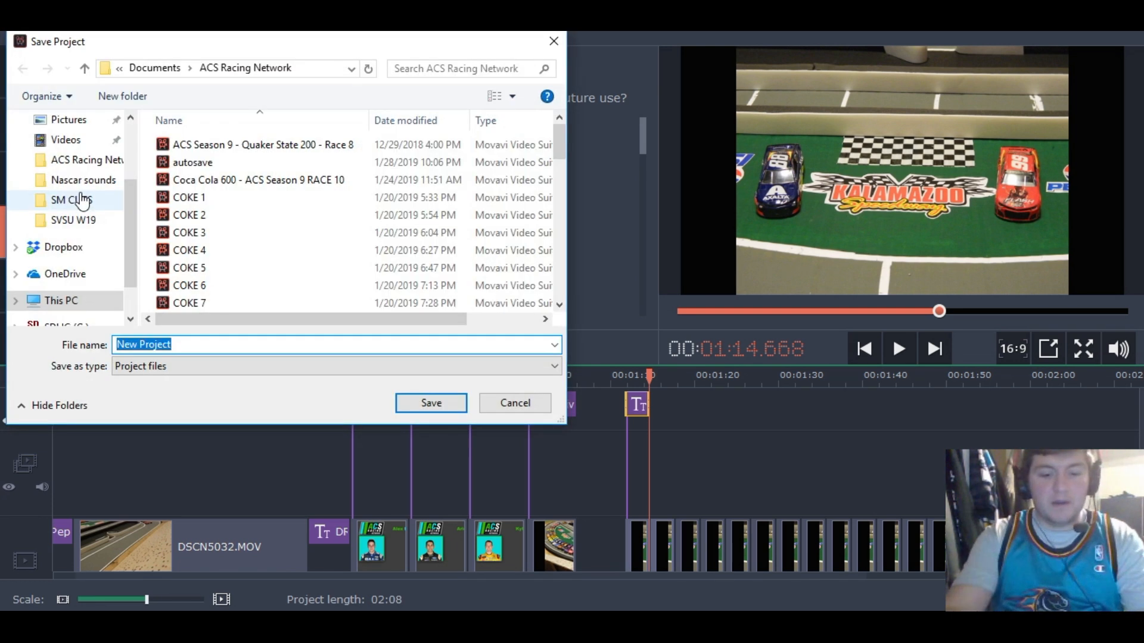
type("KAL 1")
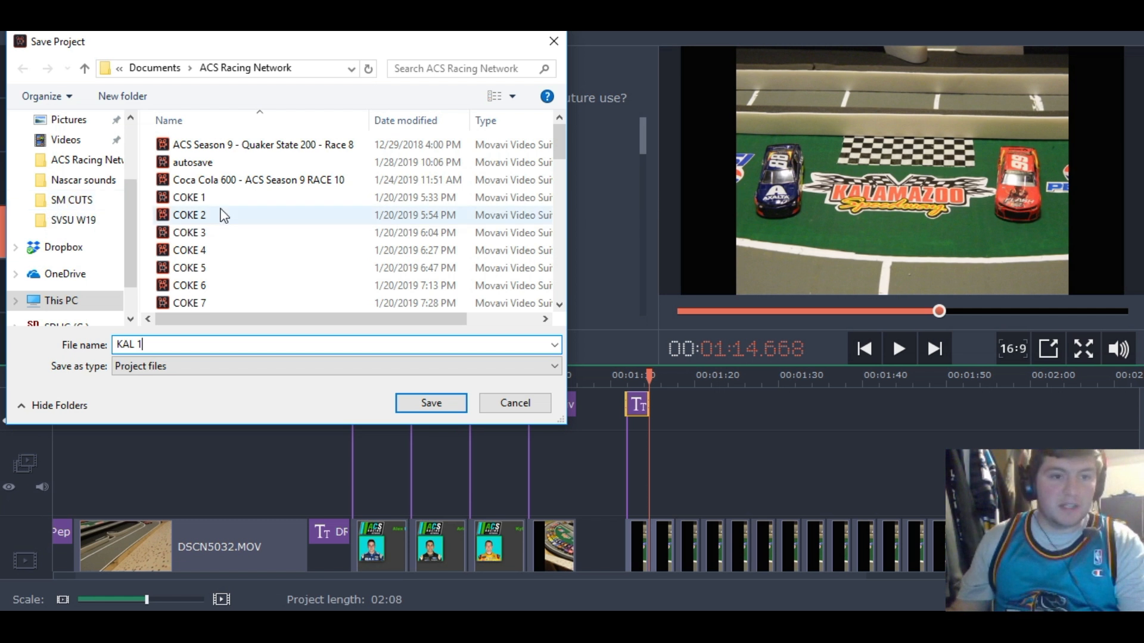
scroll(224, 215, "down", 3)
scroll(209, 208, "down", 2)
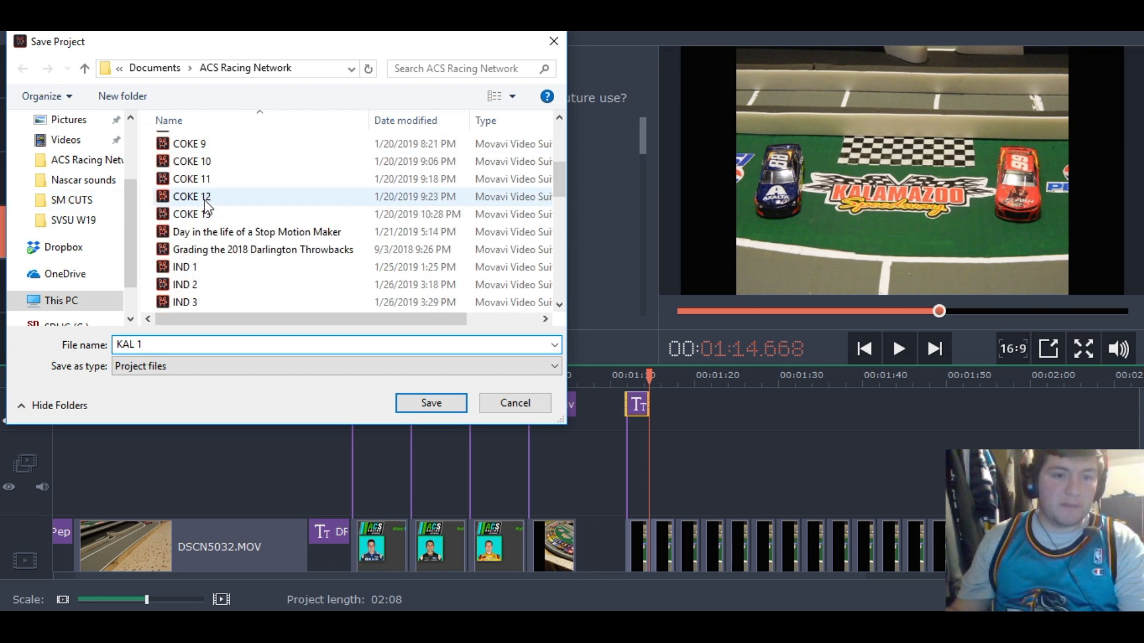
scroll(205, 203, "down", 7)
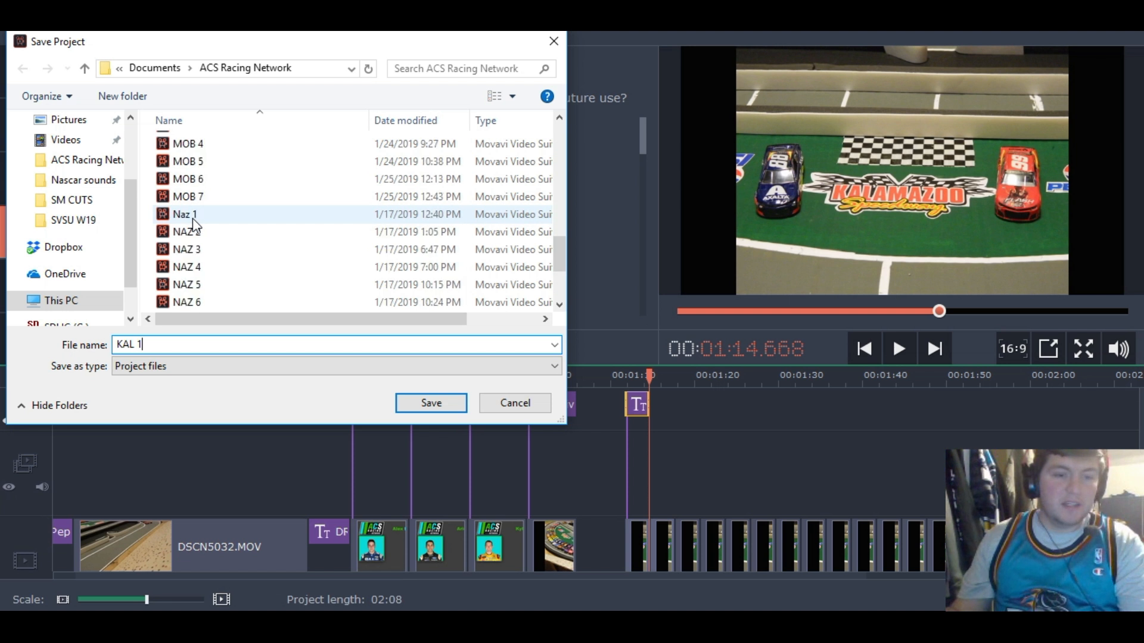
scroll(208, 250, "down", 2)
scroll(224, 285, "up", 15)
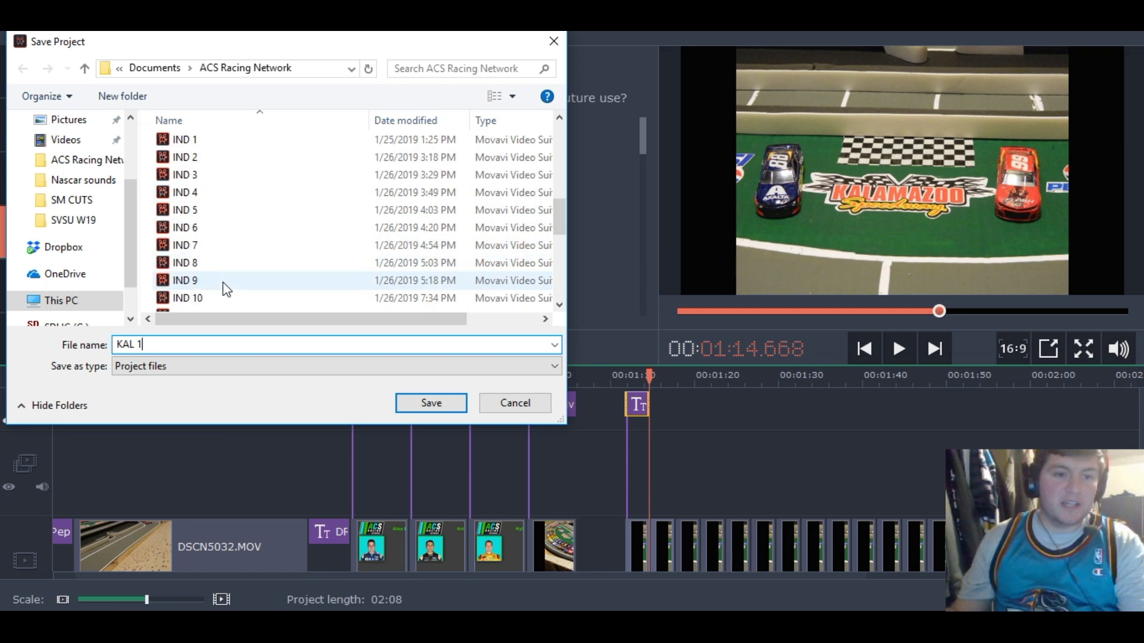
left_click(424, 405)
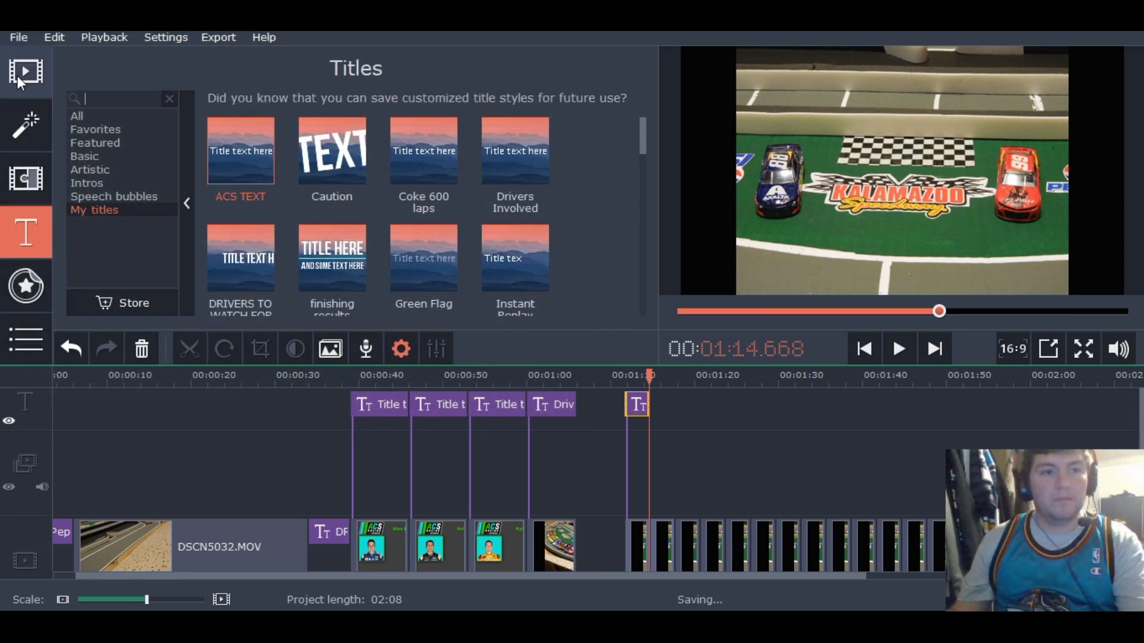
Review the MP4 export settings for KAL 1 and choose the SM CUTS folder inside ACS Videos as the save location
left_click(13, 38)
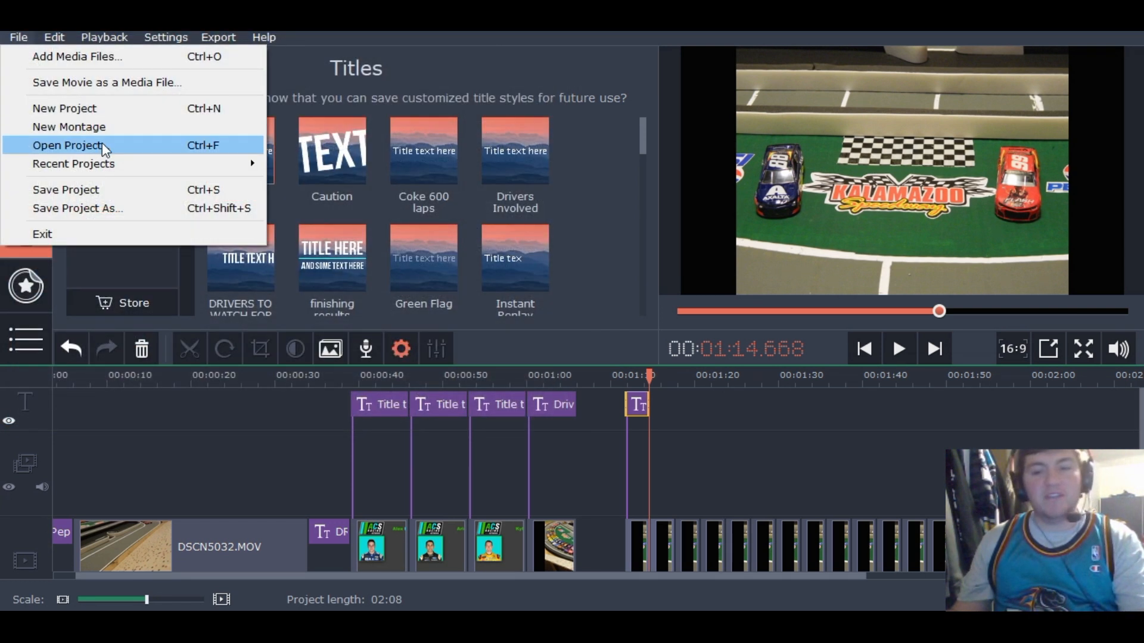
left_click(1090, 597)
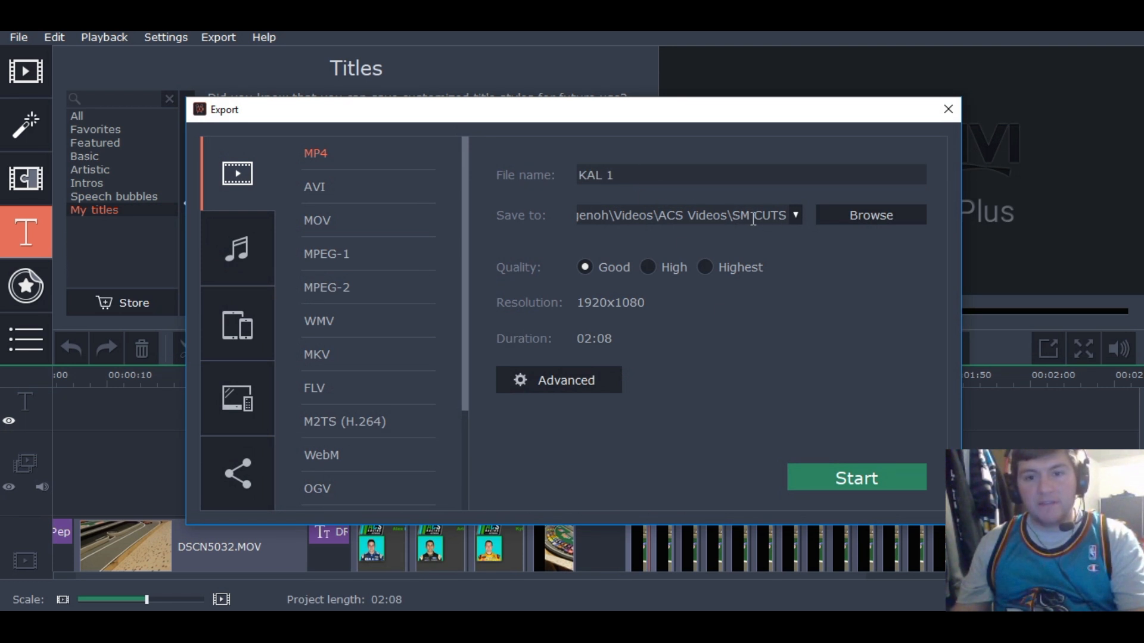
left_click(856, 217)
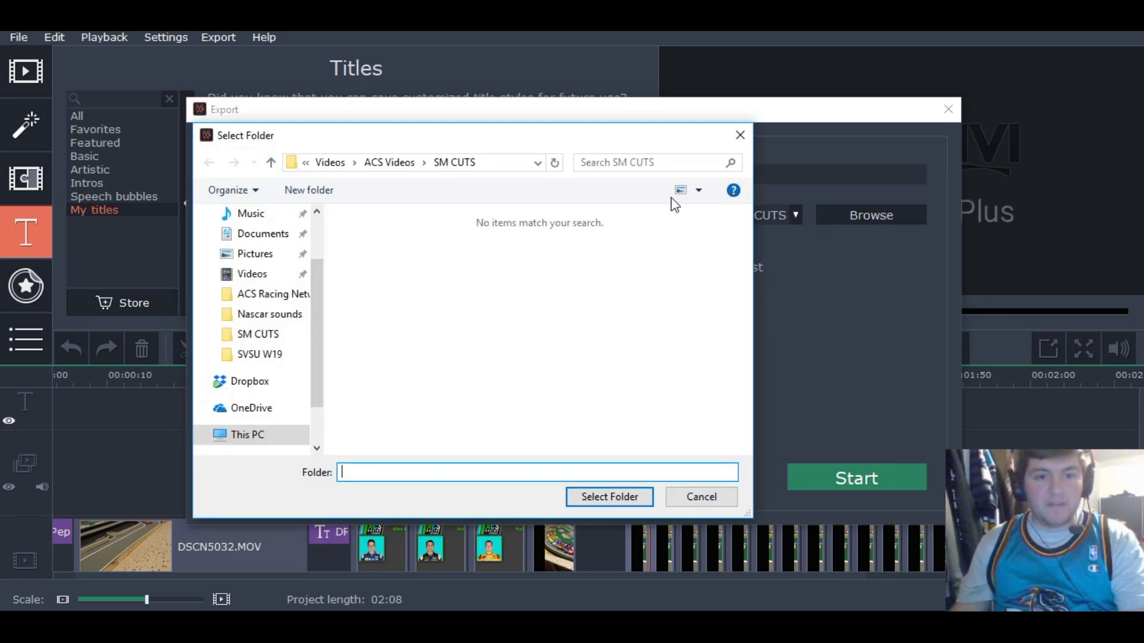
left_click(398, 162)
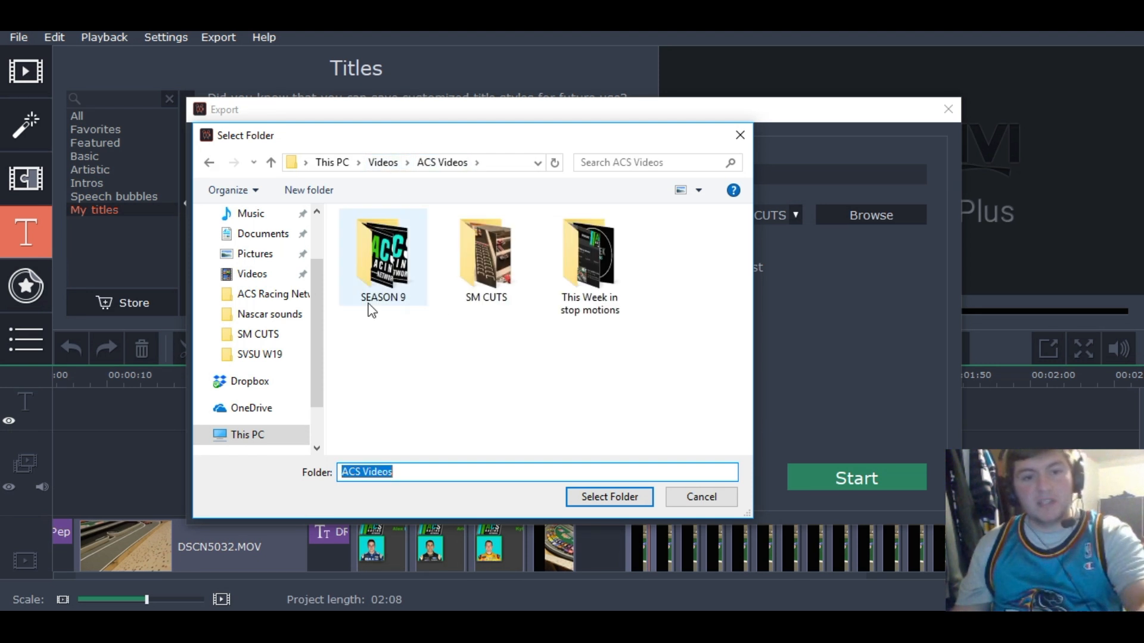
double_click(377, 265)
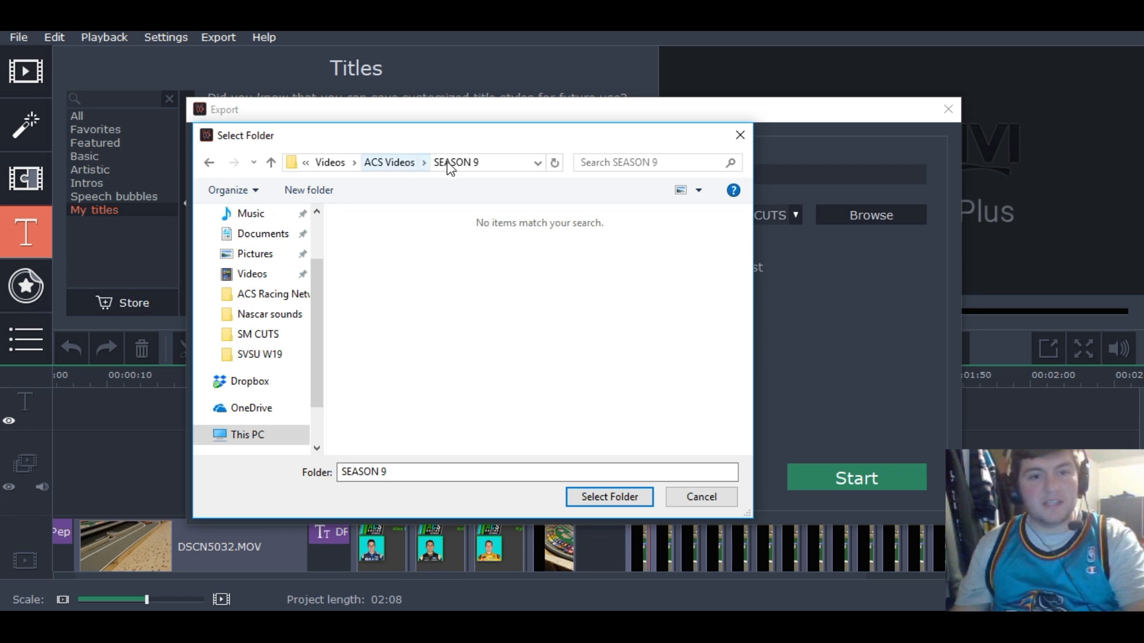
left_click(391, 163)
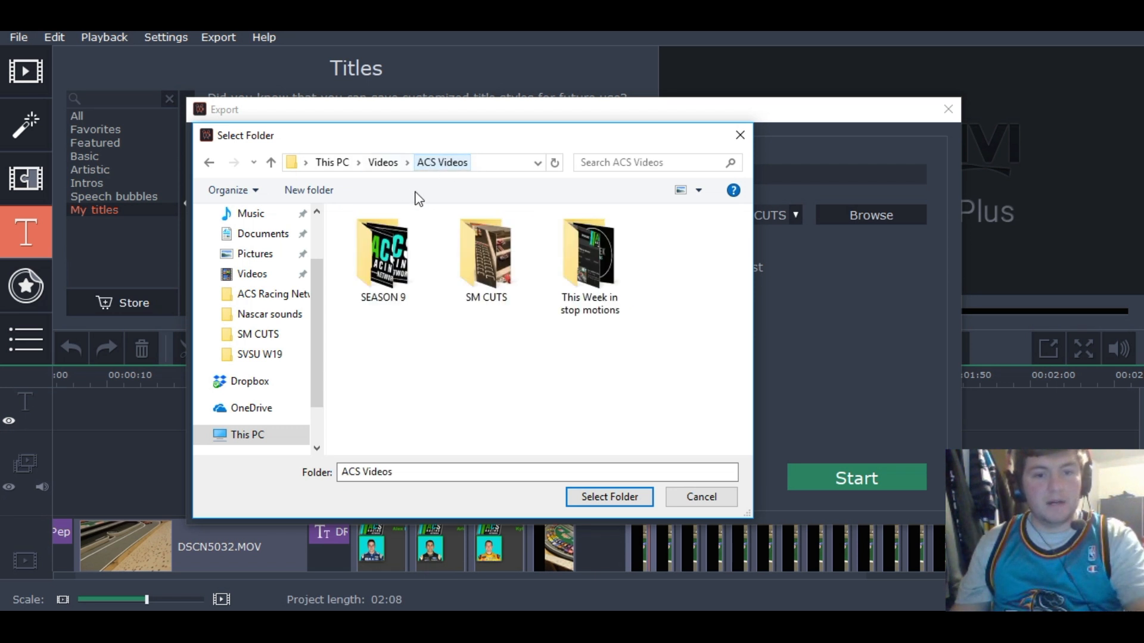
double_click(480, 250)
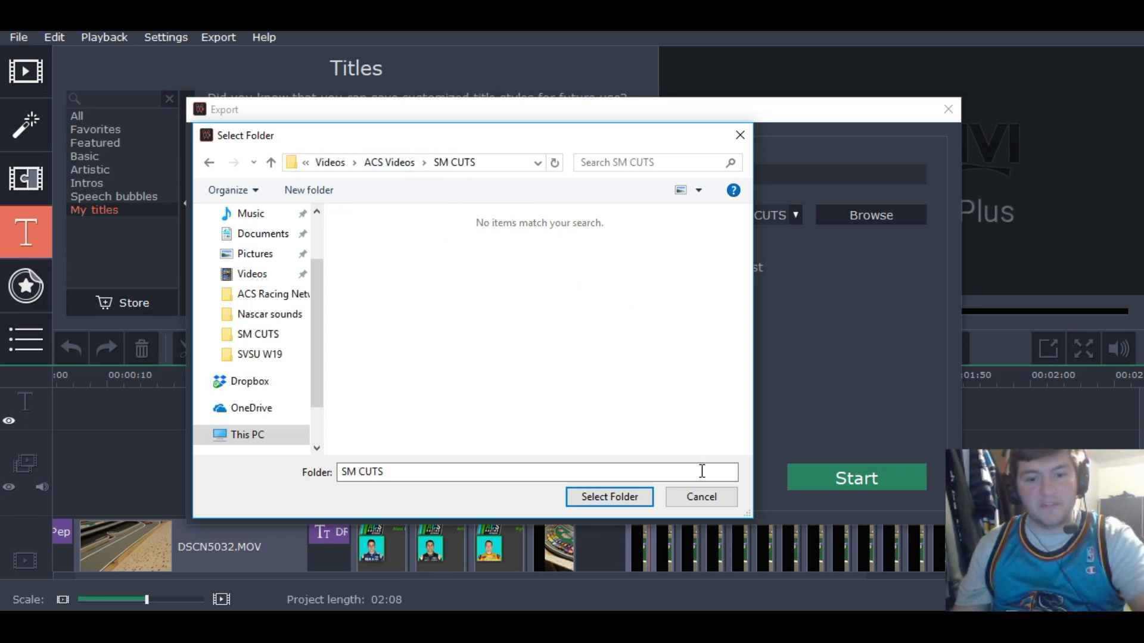
left_click(642, 498)
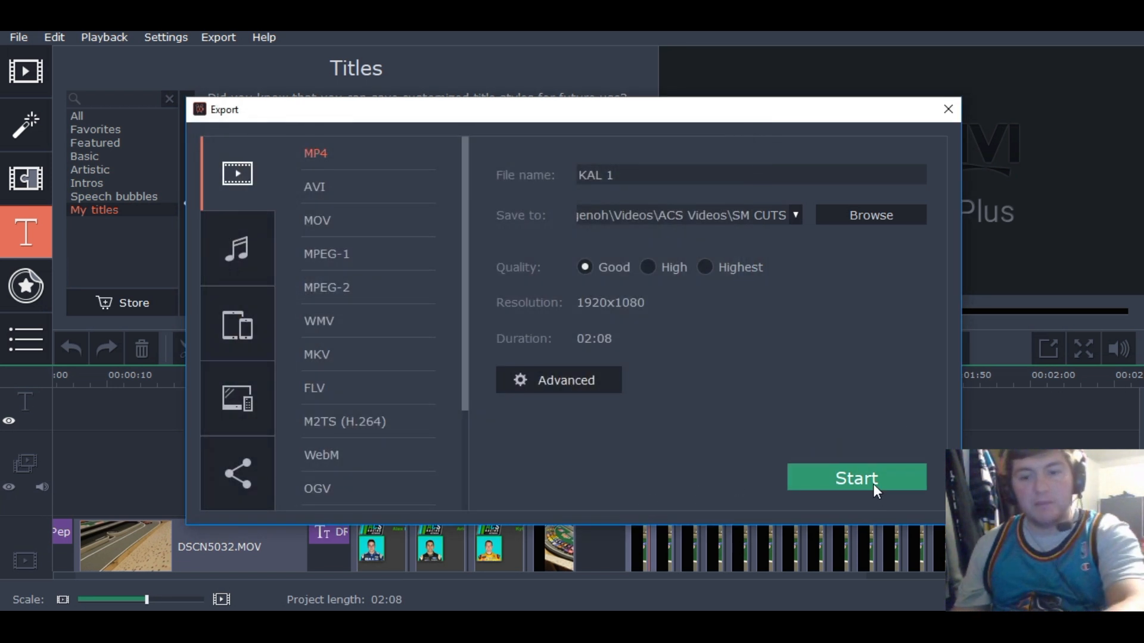
left_click(950, 112)
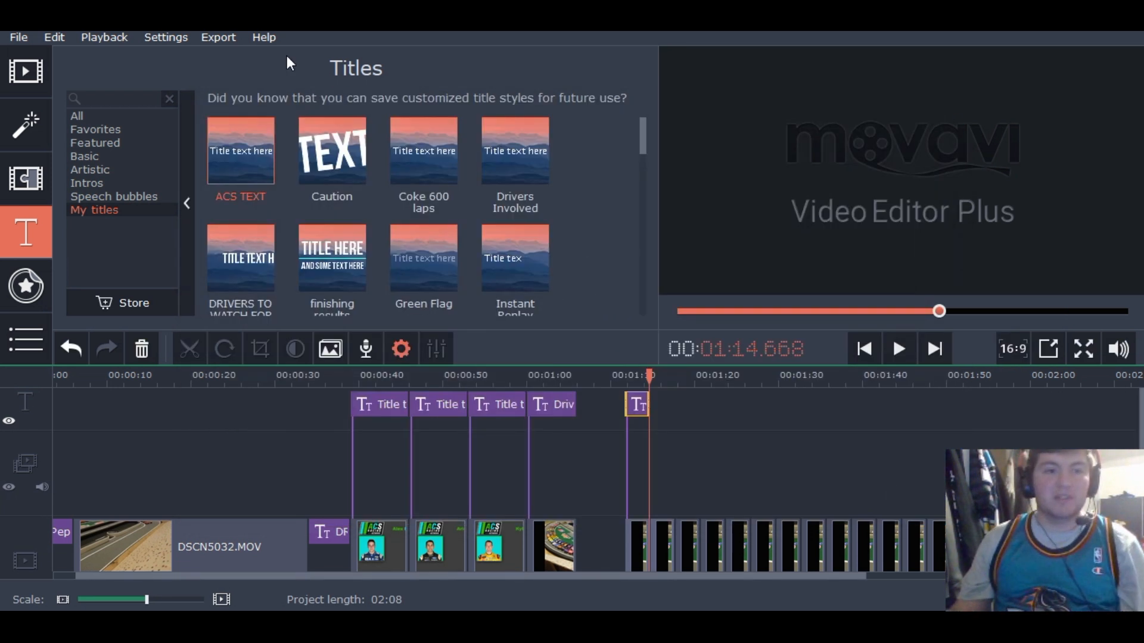
Start a new empty project in full-feature mode
left_click(17, 37)
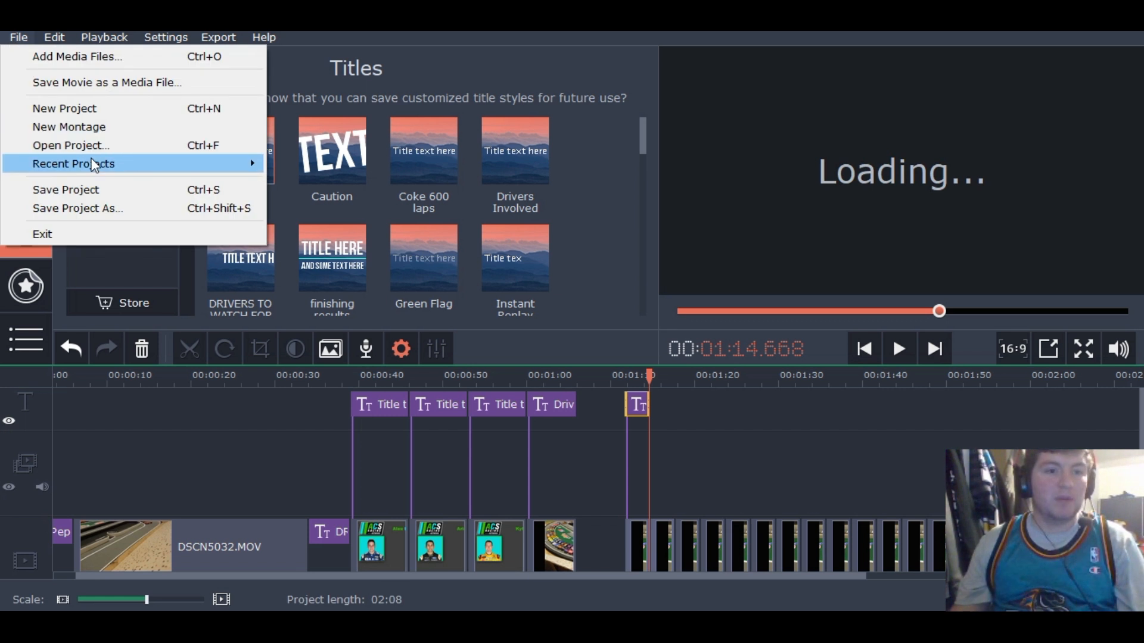
left_click(9, 39)
left_click(8, 39)
left_click(61, 110)
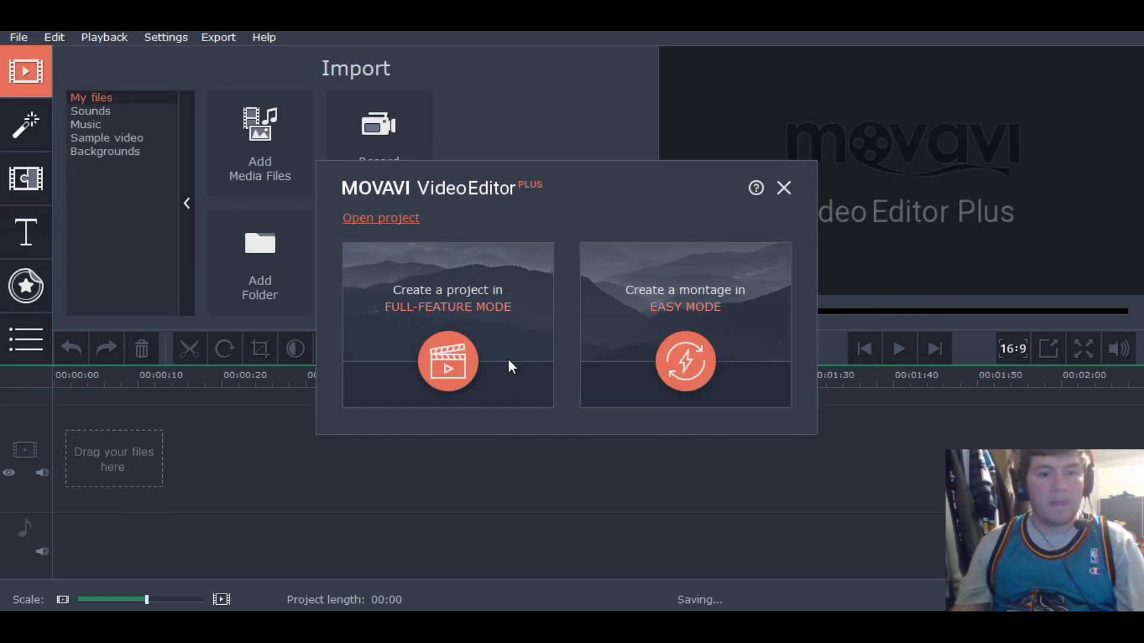
left_click(434, 300)
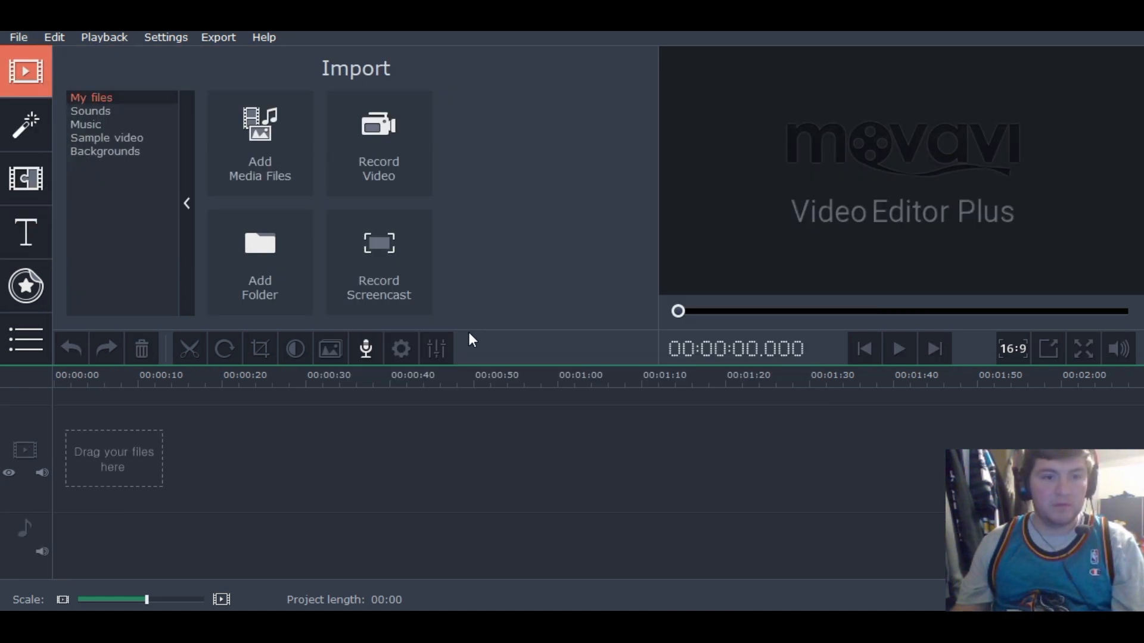
Import the pictures DSCN5100 through DSCN5233 from the 100NIKON folder under Season 9, Kalamazoo
left_click(254, 170)
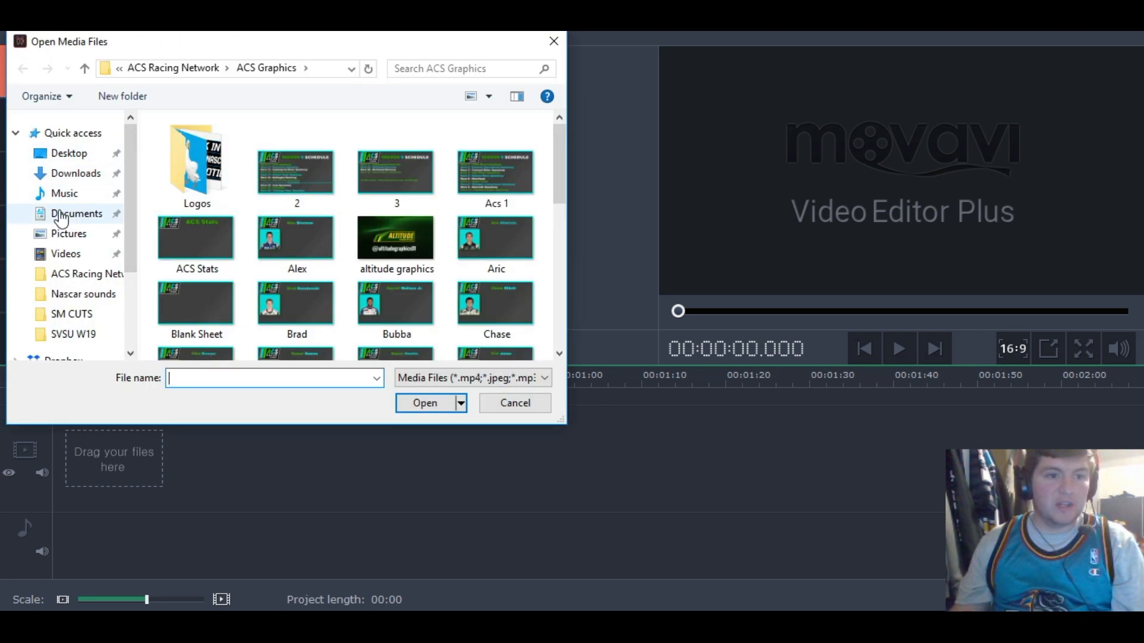
left_click(184, 68)
double_click(485, 180)
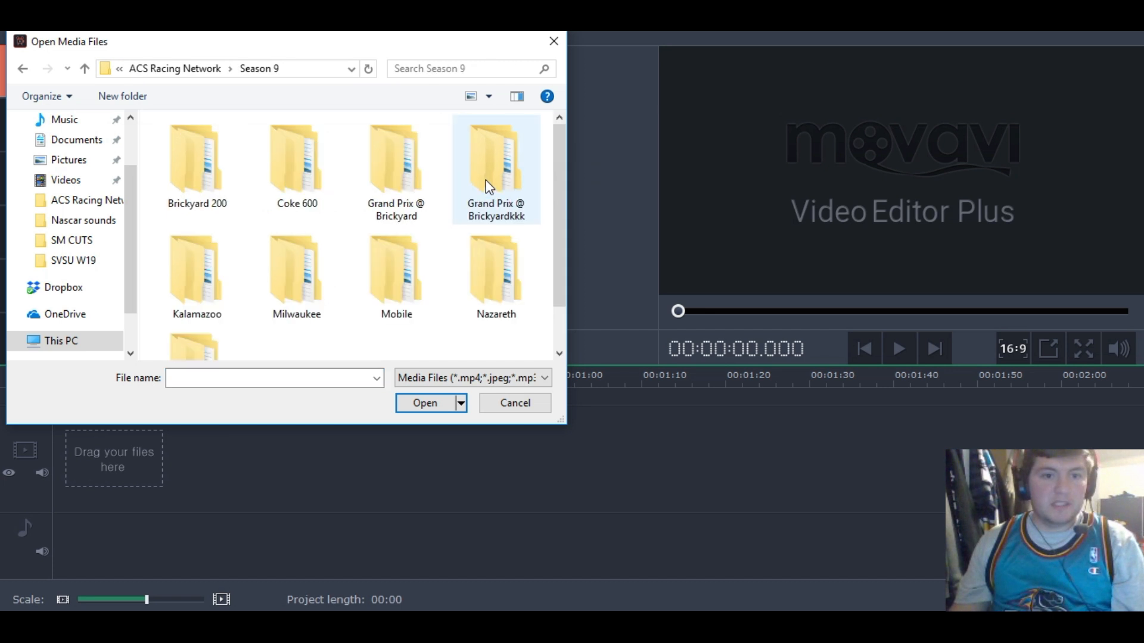
double_click(200, 271)
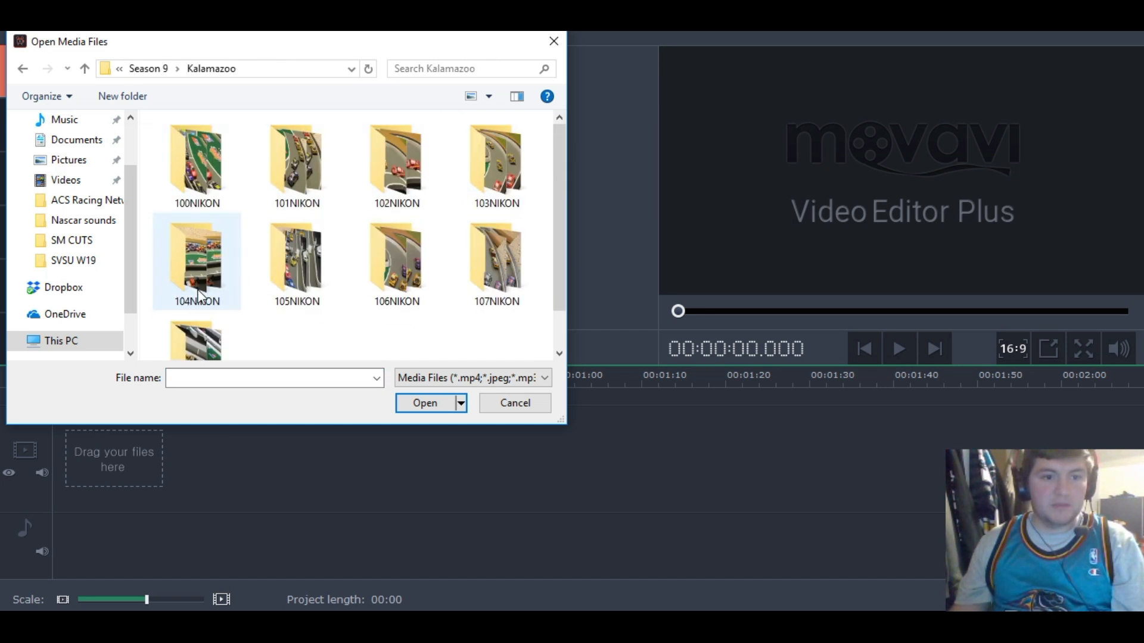
double_click(220, 164)
scroll(298, 256, "down", 5)
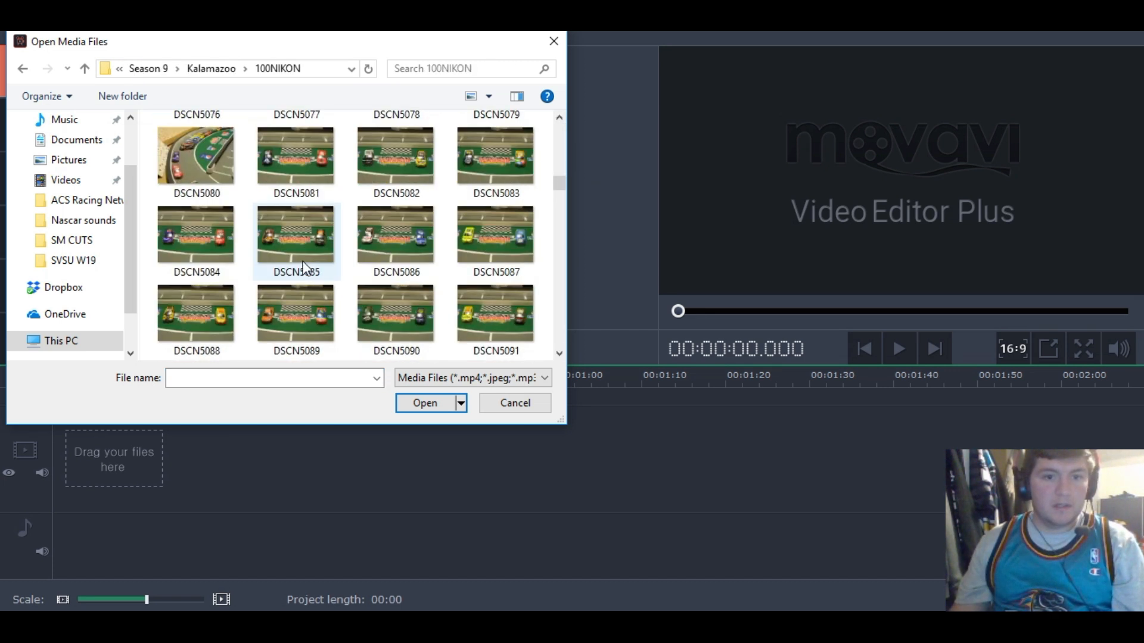
scroll(321, 269, "down", 4)
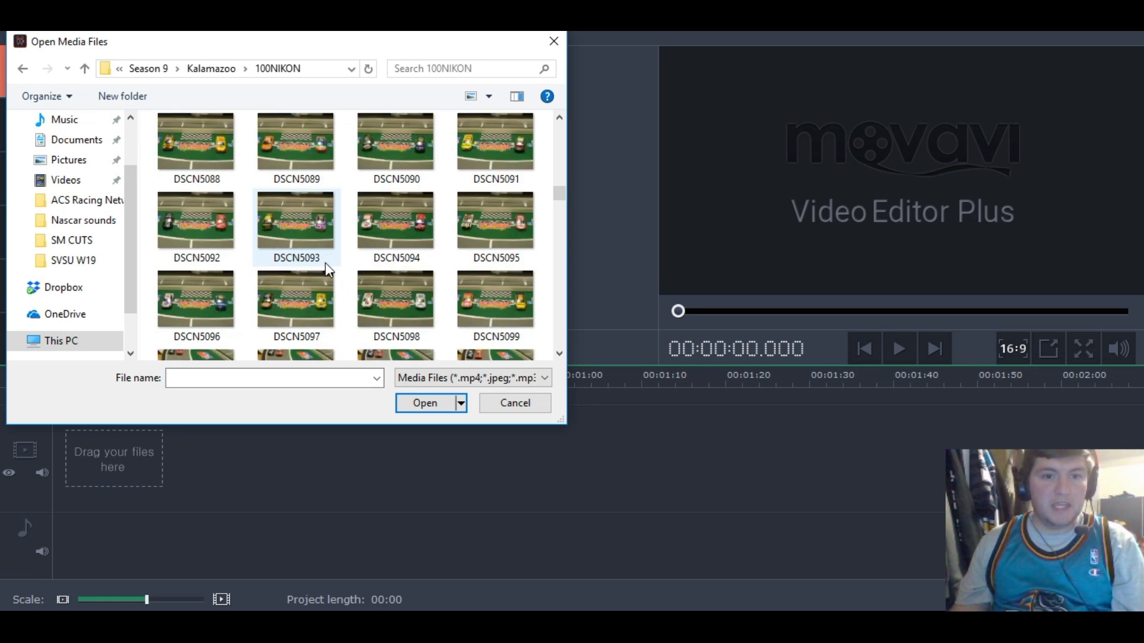
left_click_drag(149, 229, 566, 462)
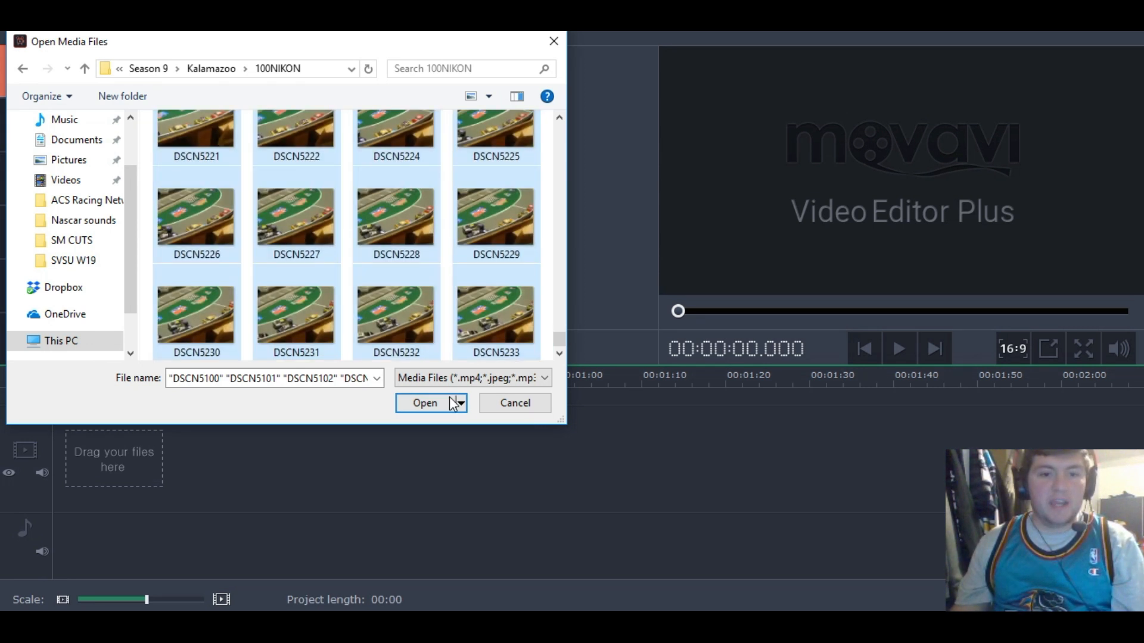
left_click(424, 403)
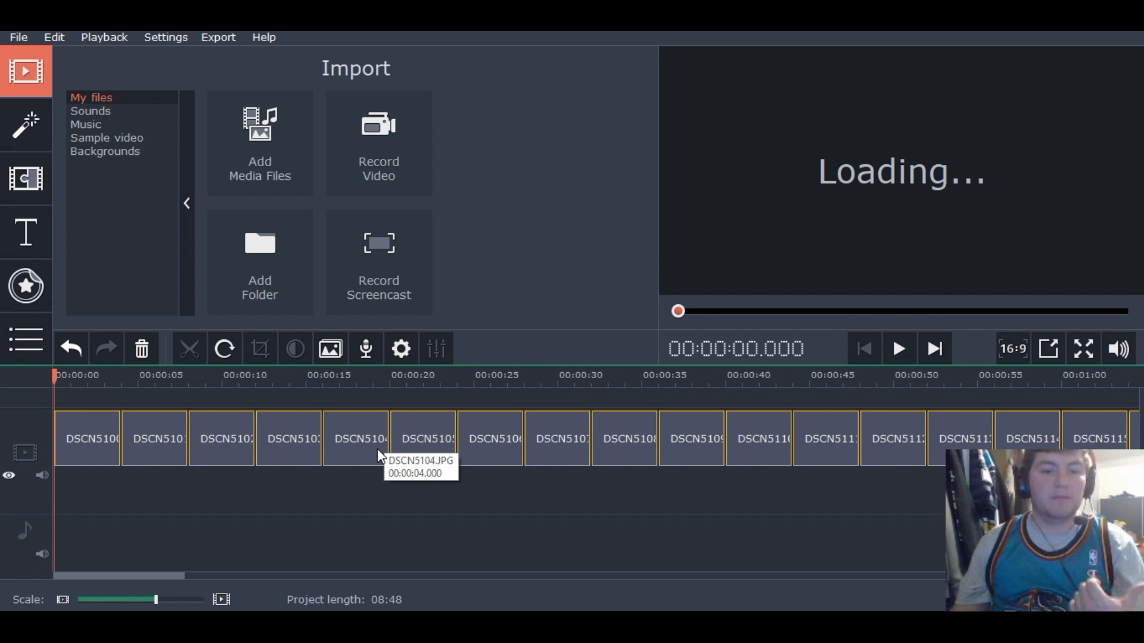
Set the duration of all imported race pictures to 00:00:00.080
double_click(386, 402)
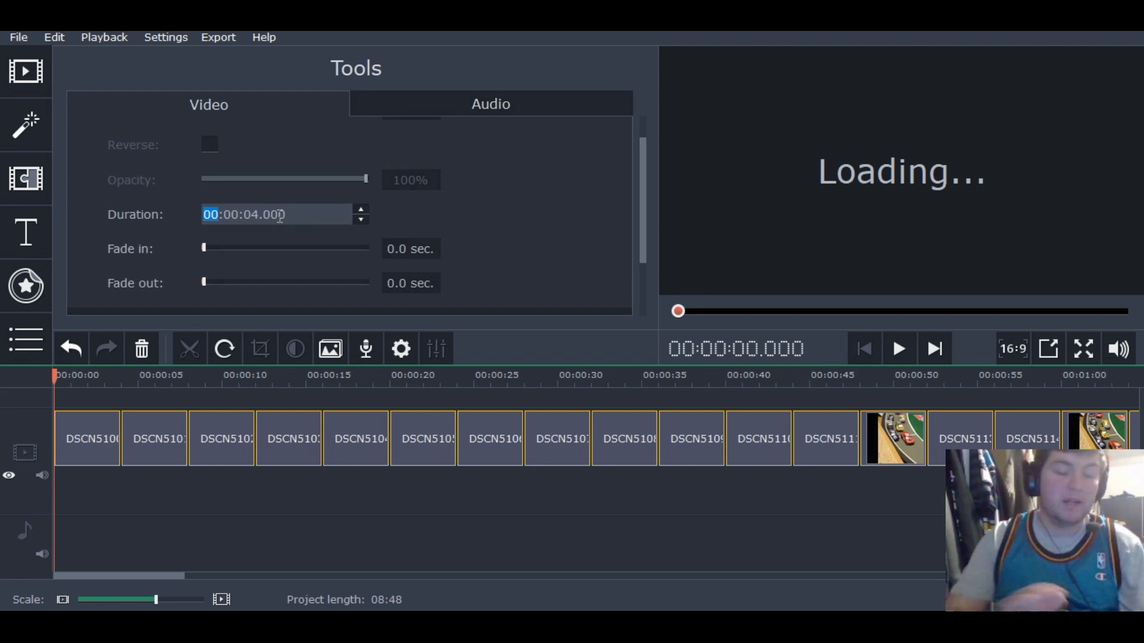
left_click(279, 214)
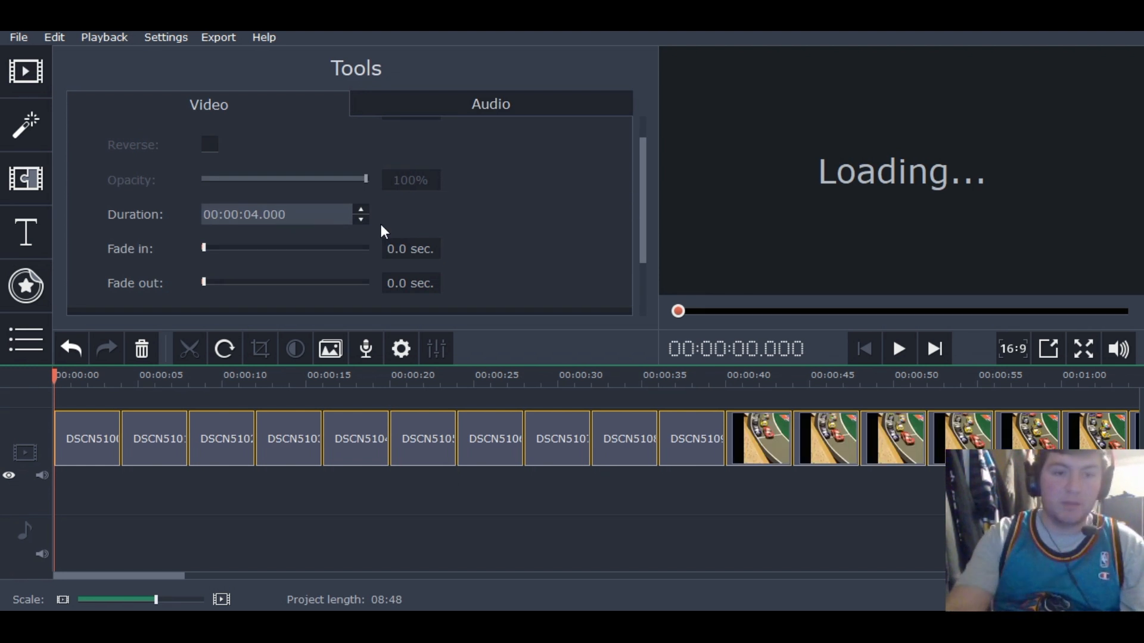
key("BackSpace")
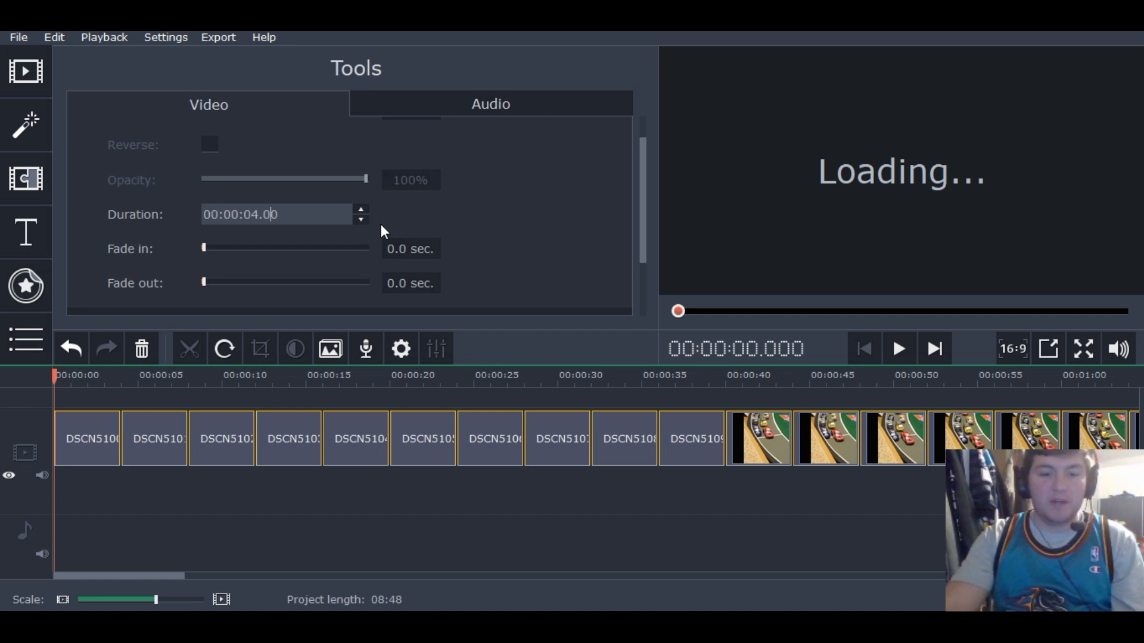
type("8")
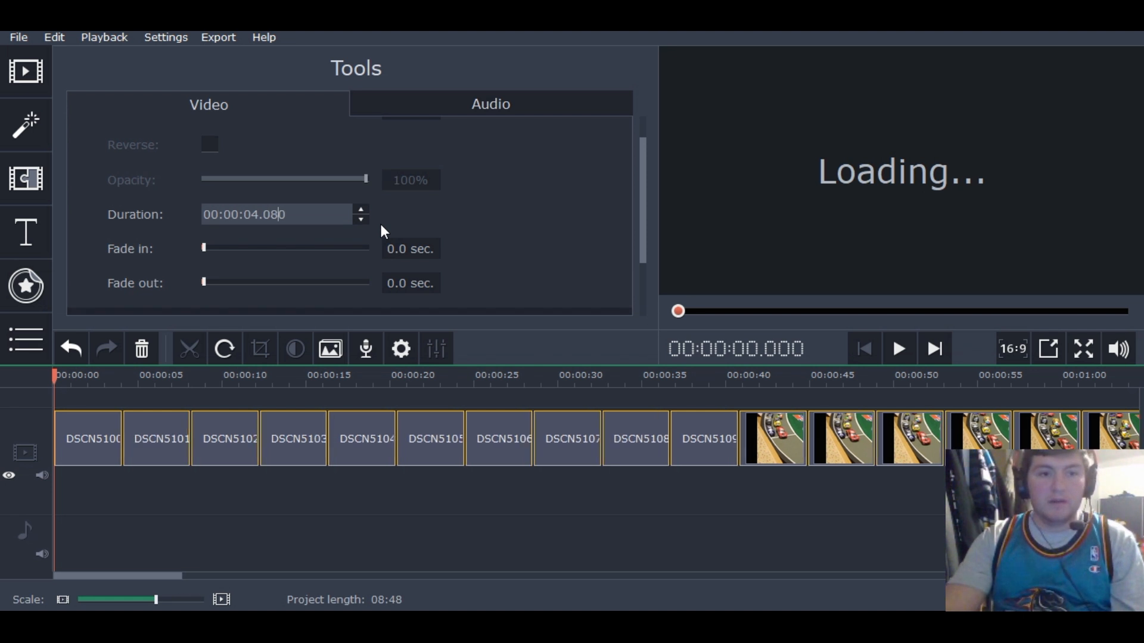
key("Left")
key("Left")
key("Left")
key("BackSpace")
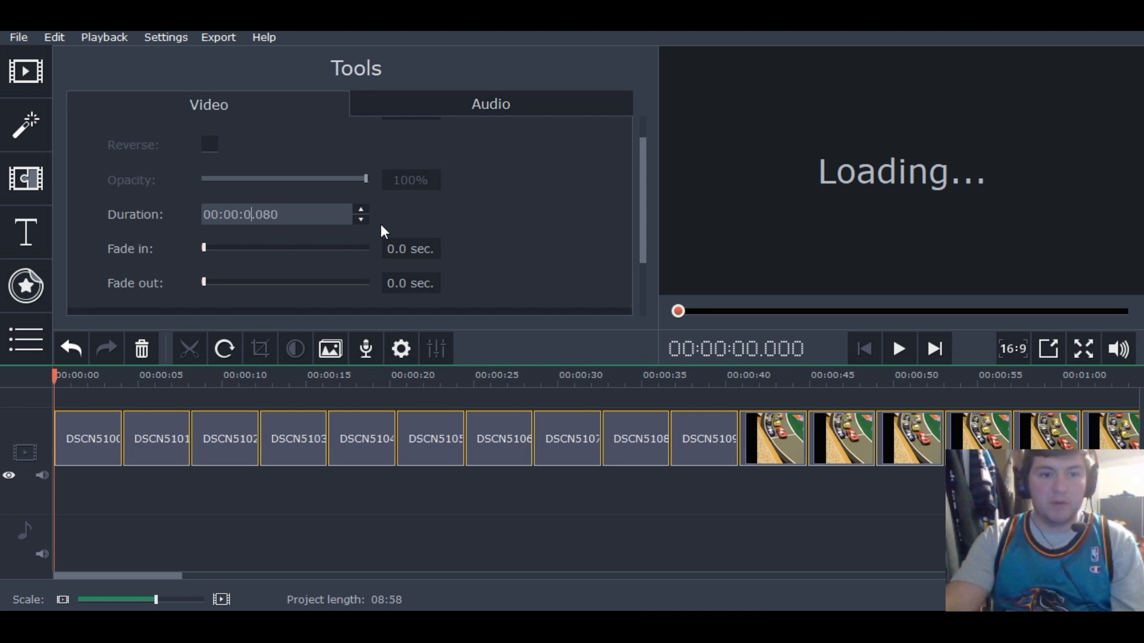
type("0")
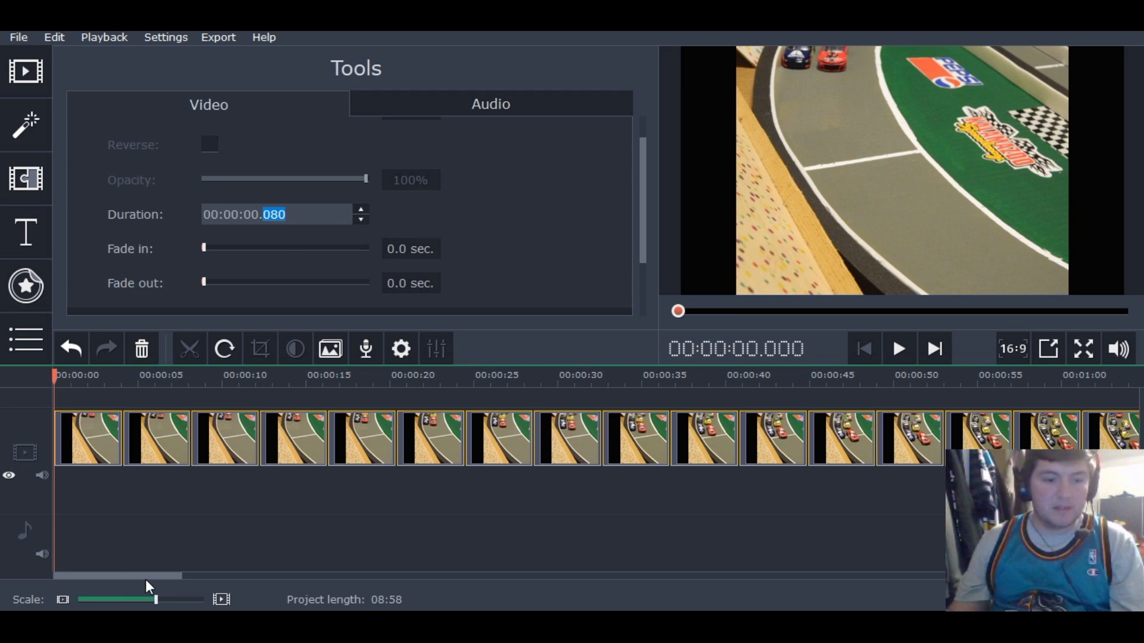
left_click(307, 215)
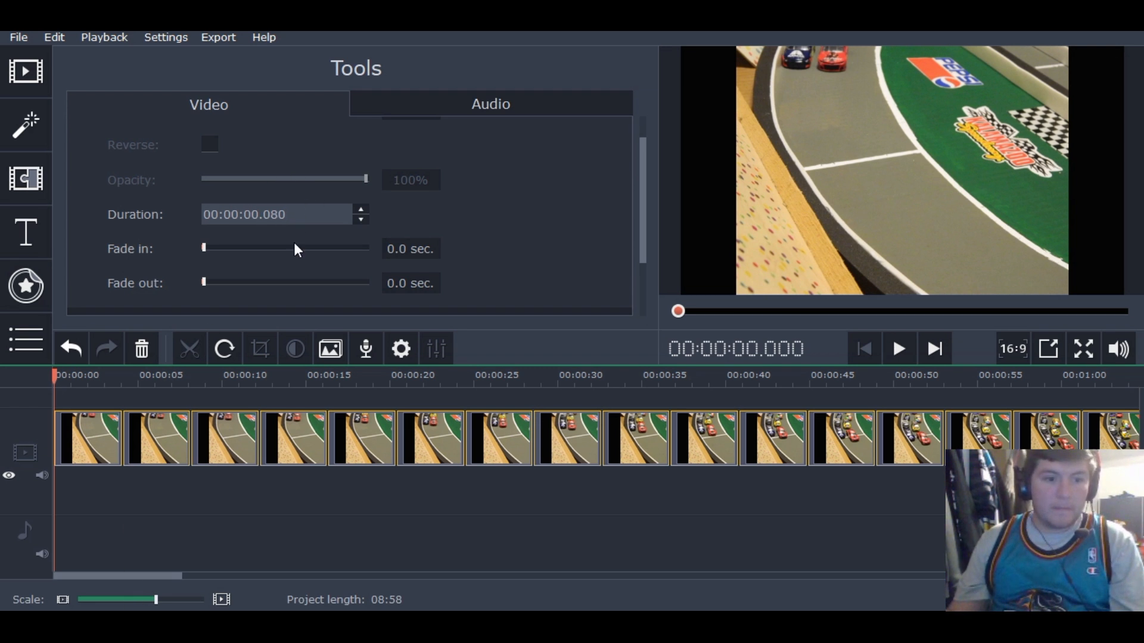
key("Return")
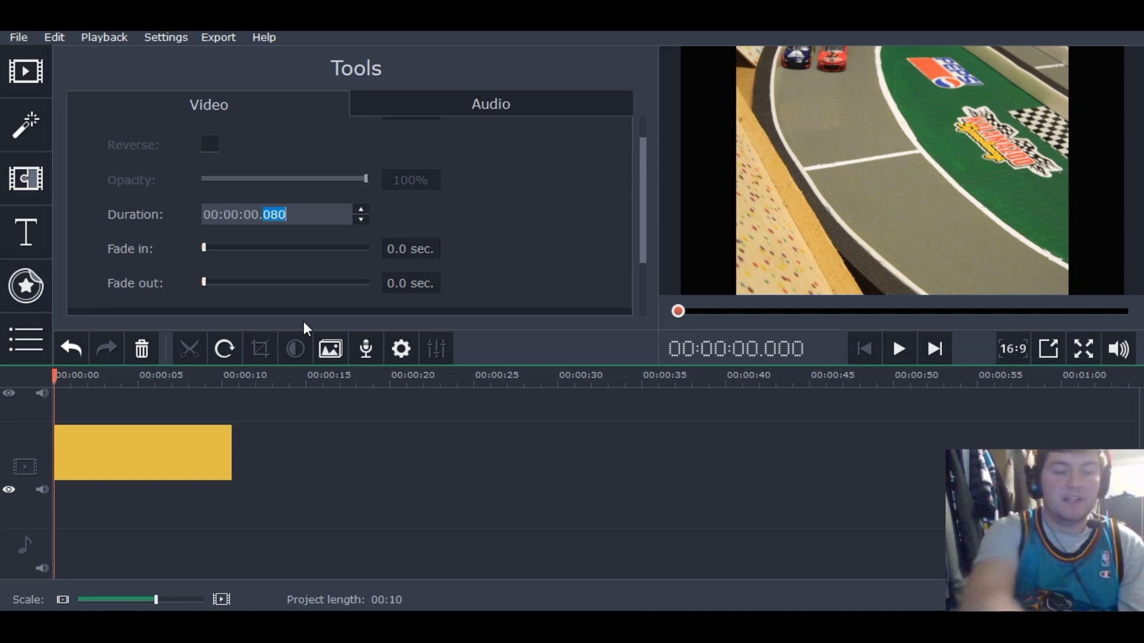
Examine the individual race picture clips at the start of the timeline and the sequence as a whole
left_click(222, 599)
left_click(222, 599)
left_click(221, 600)
left_click(221, 599)
left_click(222, 599)
mouse_move(99, 577)
left_mouse_down()
mouse_move(253, 575)
mouse_move(82, 588)
left_mouse_up()
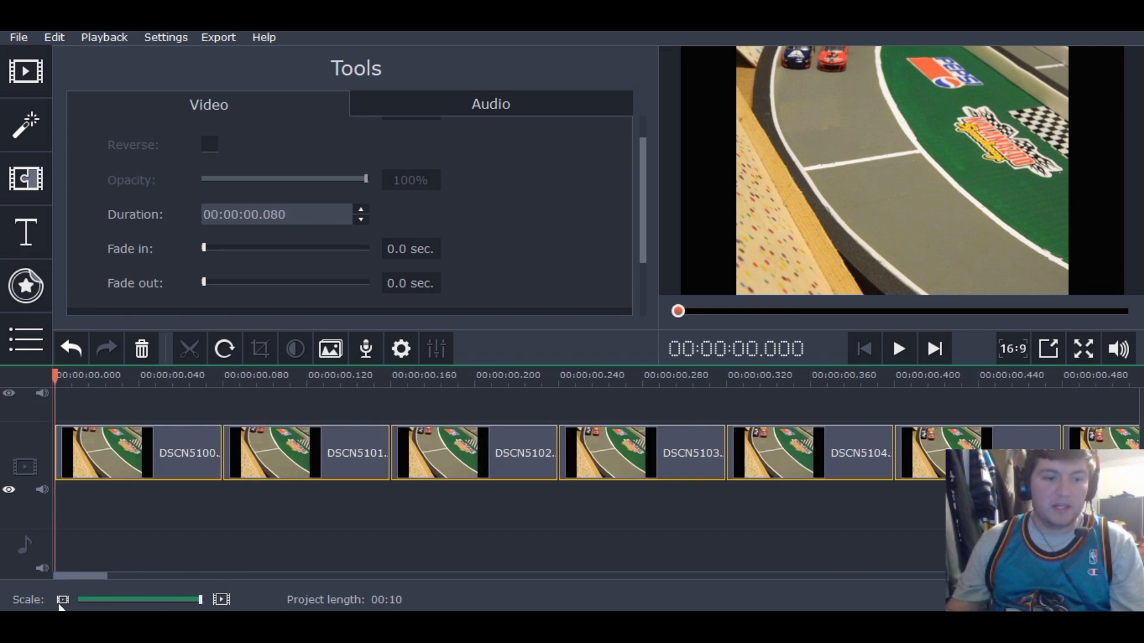
left_click(62, 600)
left_click(62, 600)
left_click(62, 600)
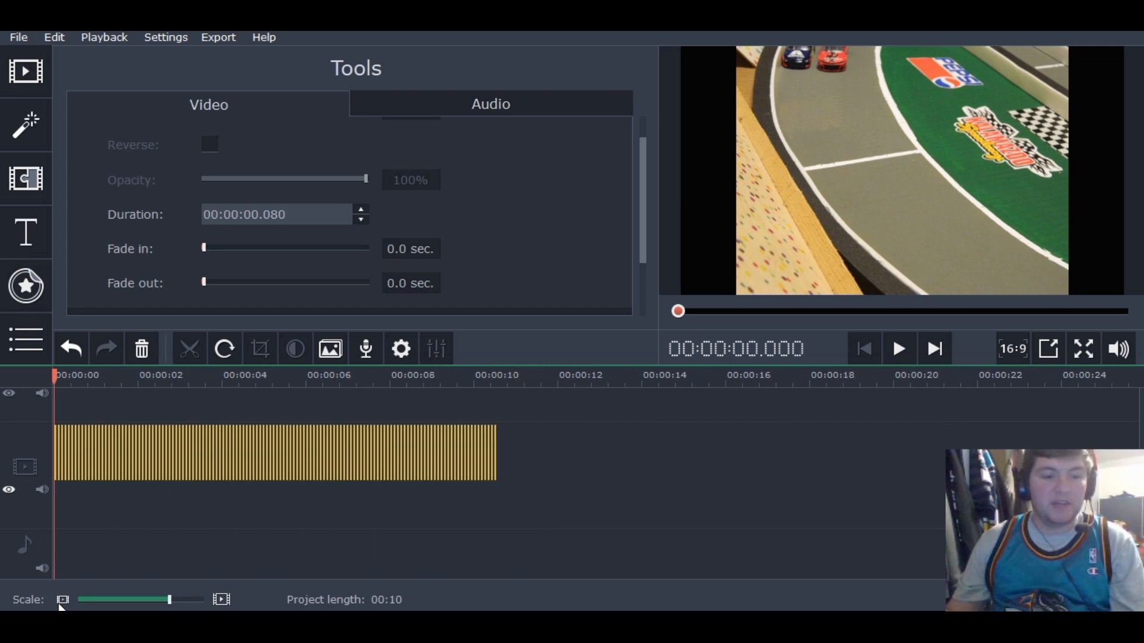
Insert the saved Green Flag title ahead of the race pictures and set its duration to 4 seconds
left_click(8, 234)
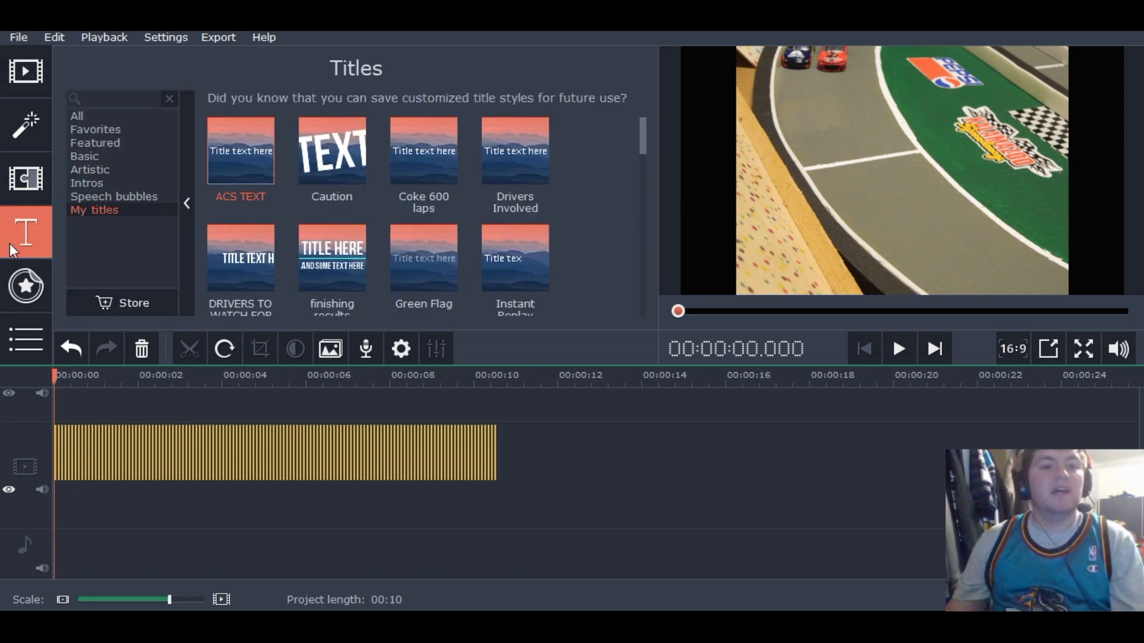
scroll(260, 227, "down", 2)
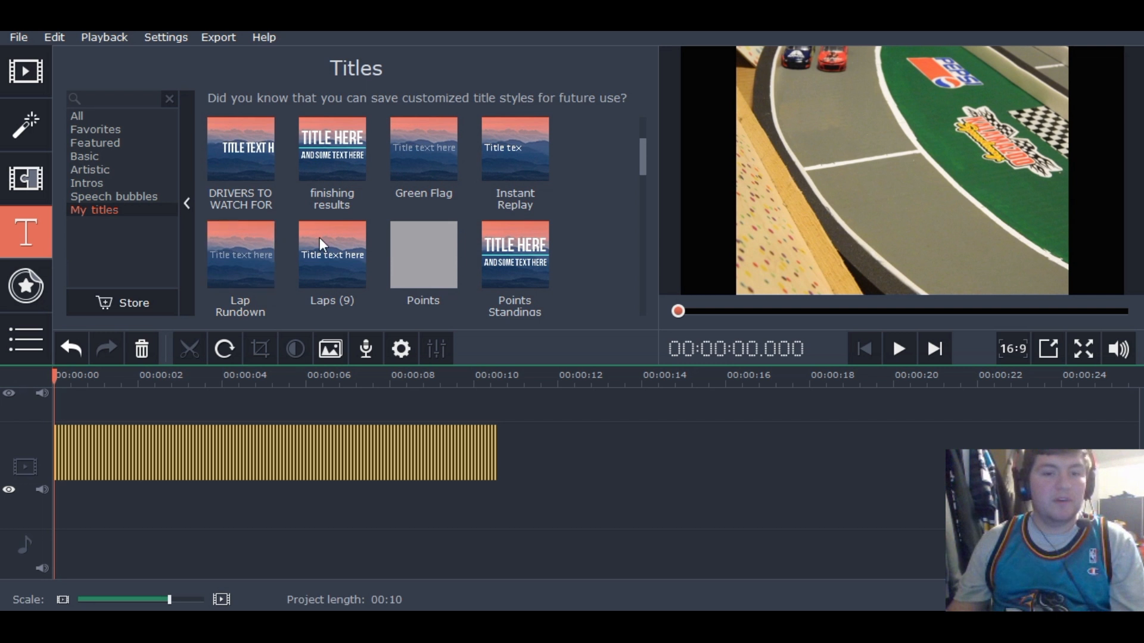
scroll(476, 247, "down", 1)
scroll(476, 246, "up", 2)
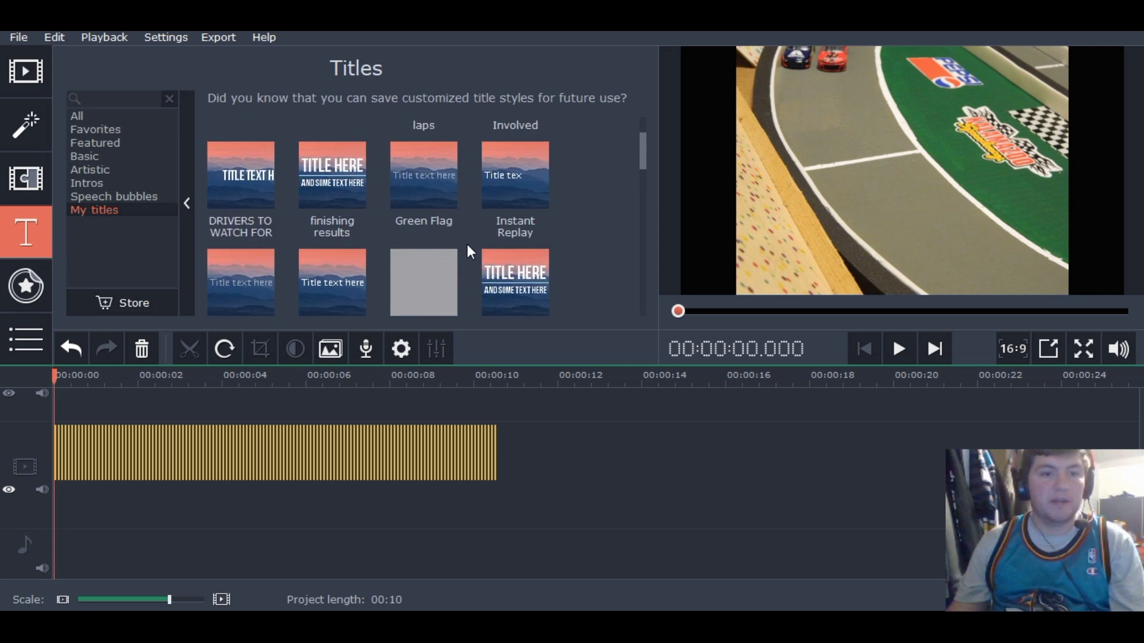
left_click_drag(433, 179, 55, 445)
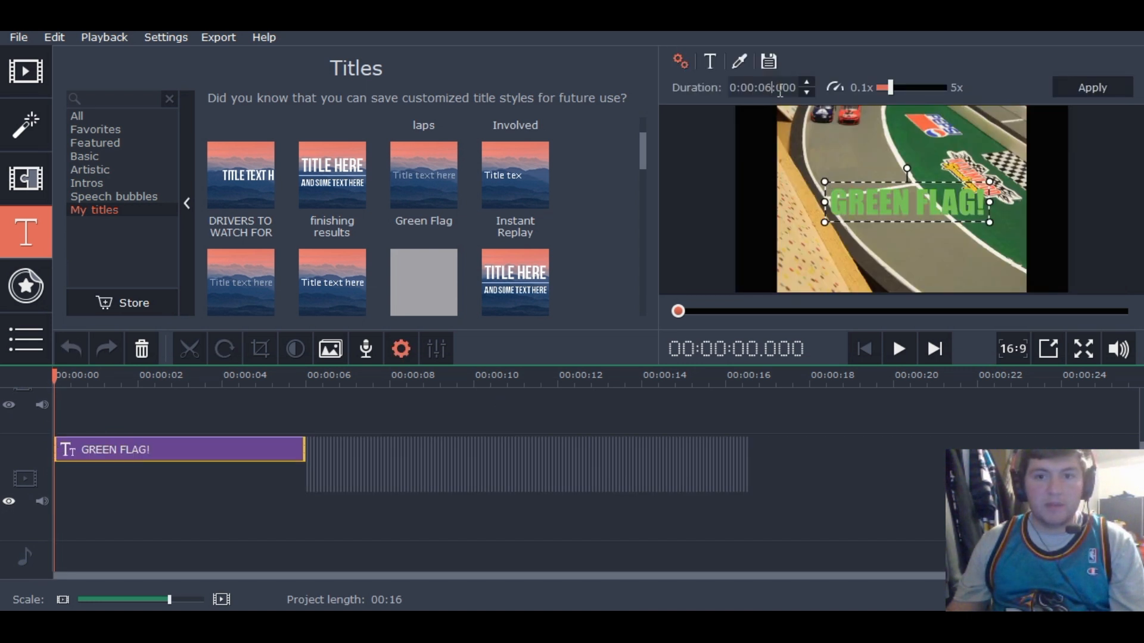
left_click(810, 91)
left_click(810, 92)
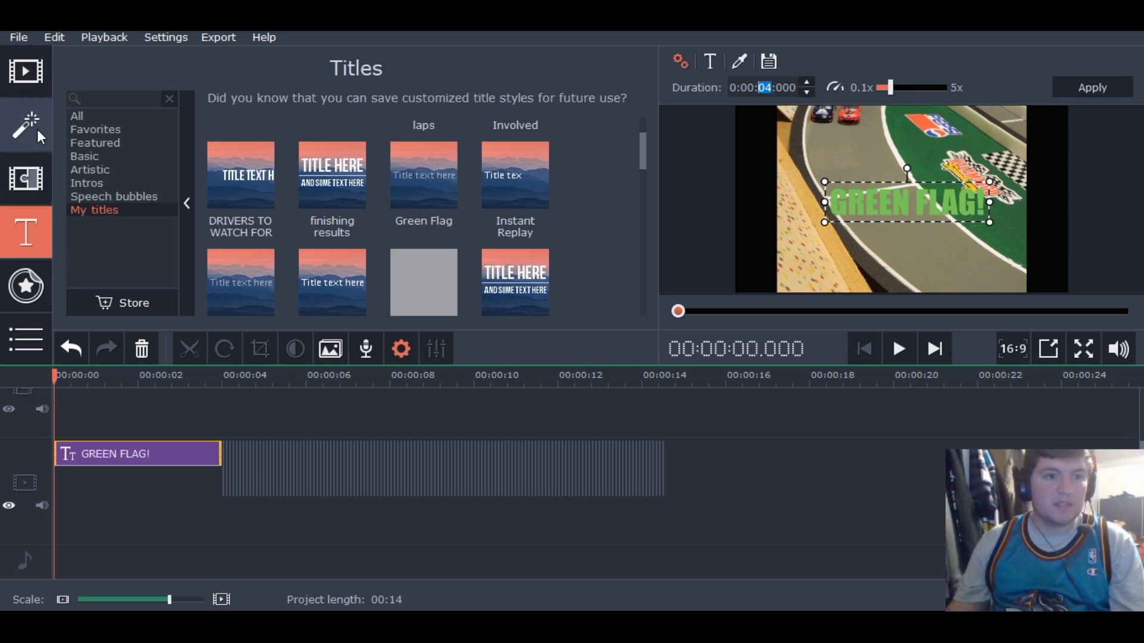
Import the 2013 KANSAS SPEEDWAY NASCAR RACE RESTART audio file from the Nascar sounds folder under Music, ACS
left_click(25, 71)
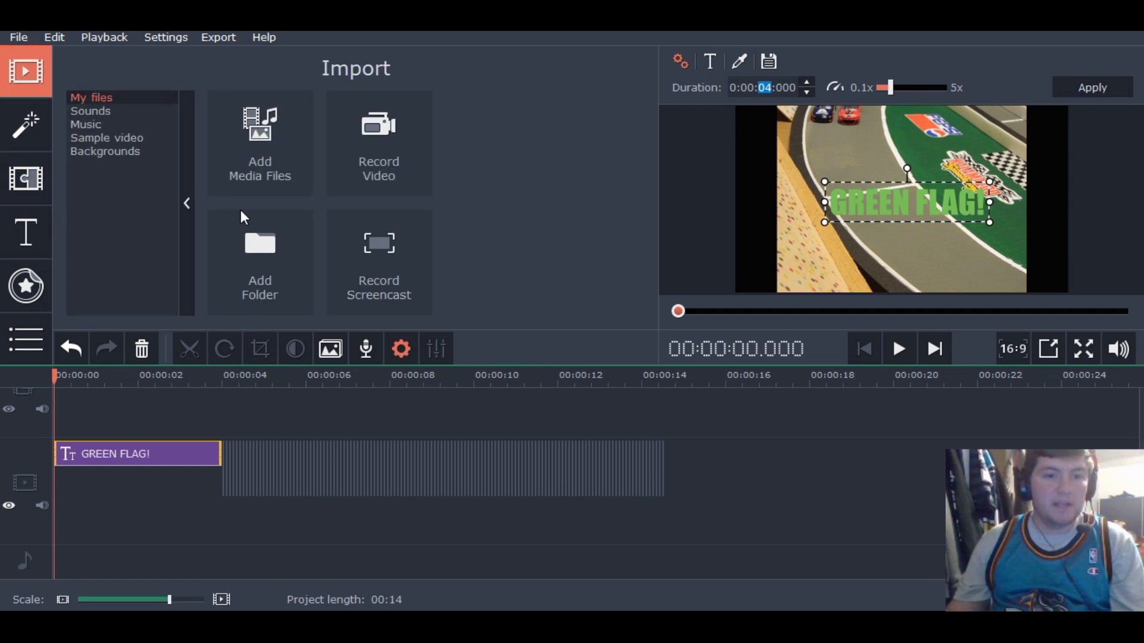
left_click(260, 172)
left_click(68, 193)
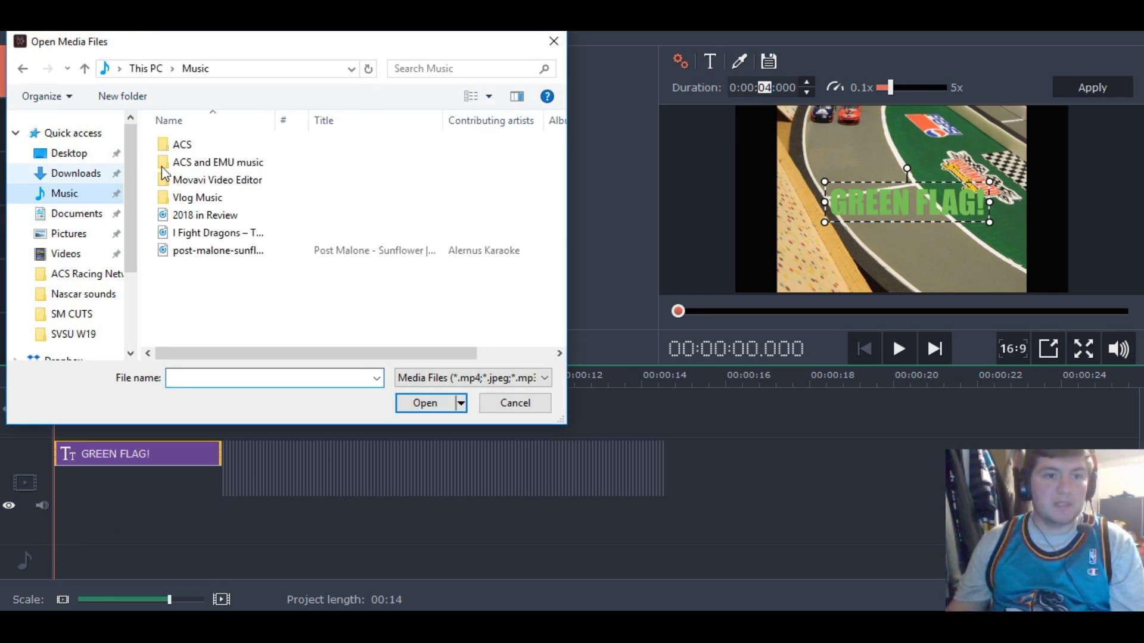
double_click(201, 144)
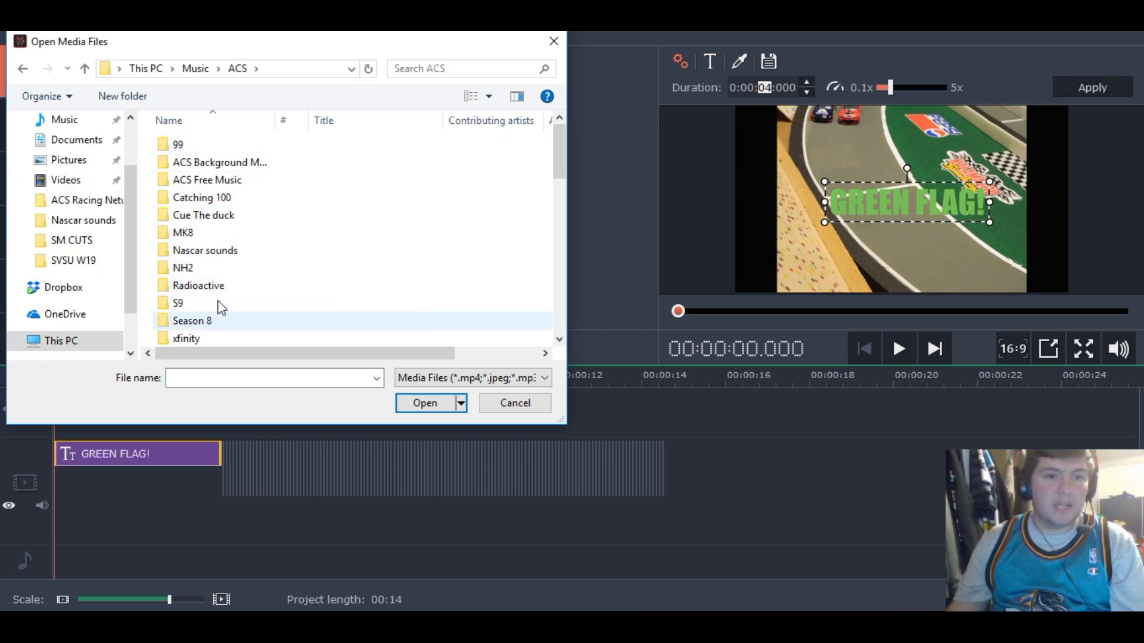
double_click(220, 253)
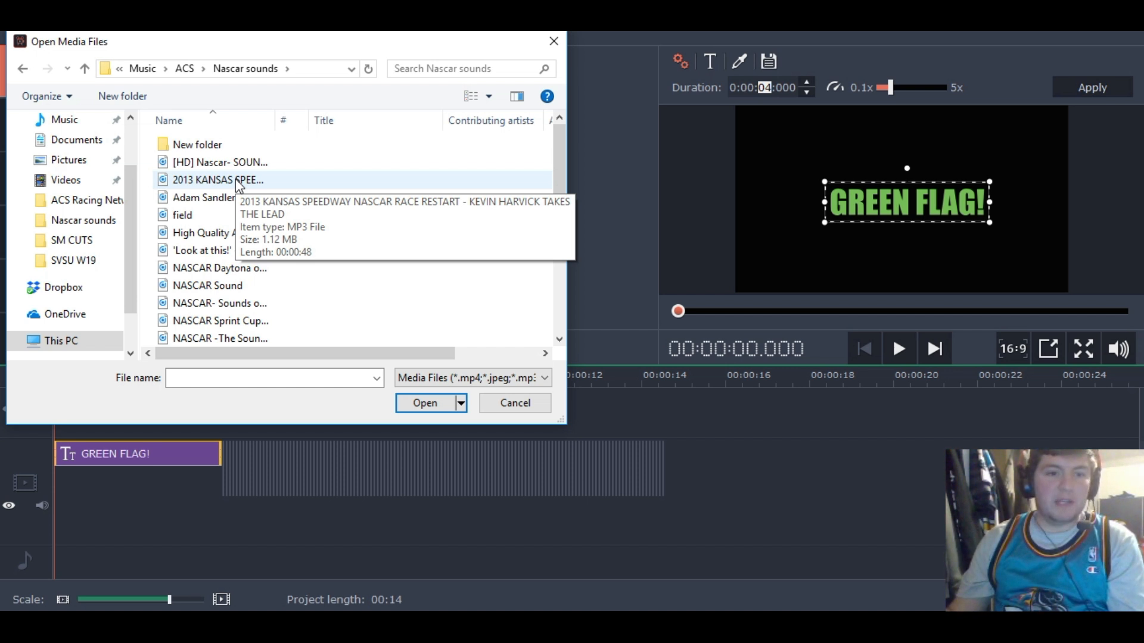
double_click(236, 181)
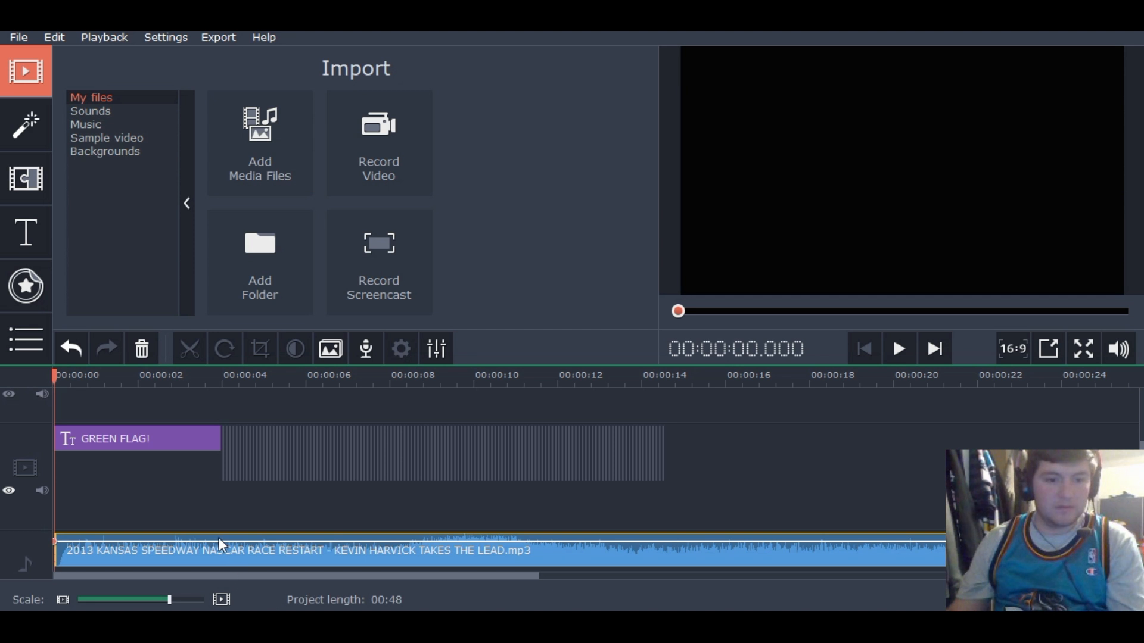
Split the restart audio at 00:00:04.000, where the race pictures begin, and delete the part before the cut
left_click(218, 545)
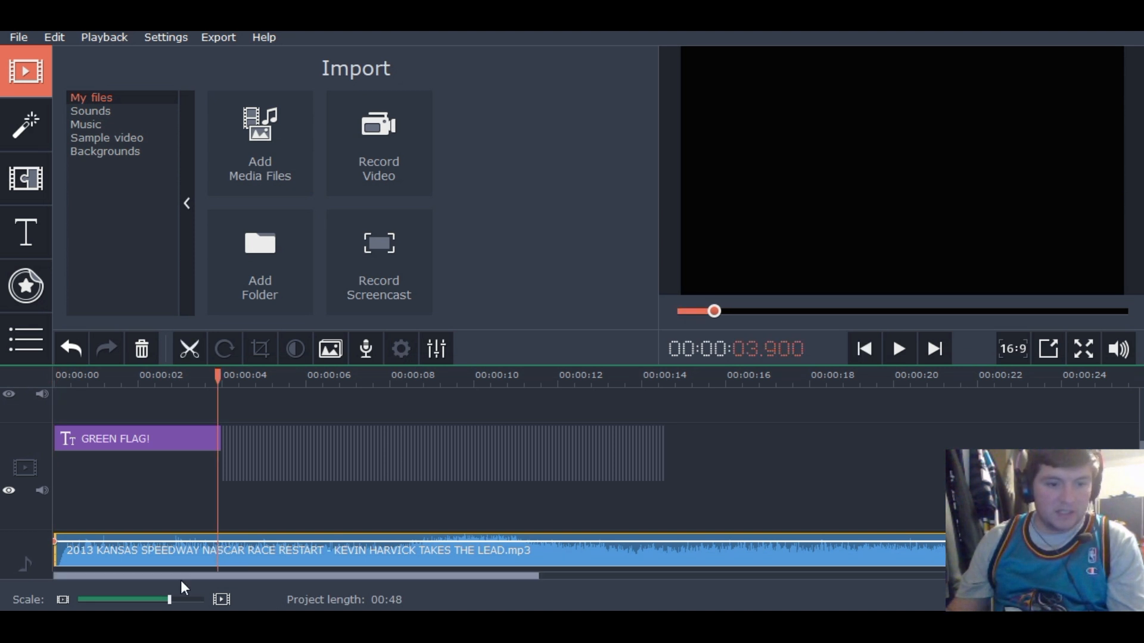
left_click(221, 600)
left_click(221, 599)
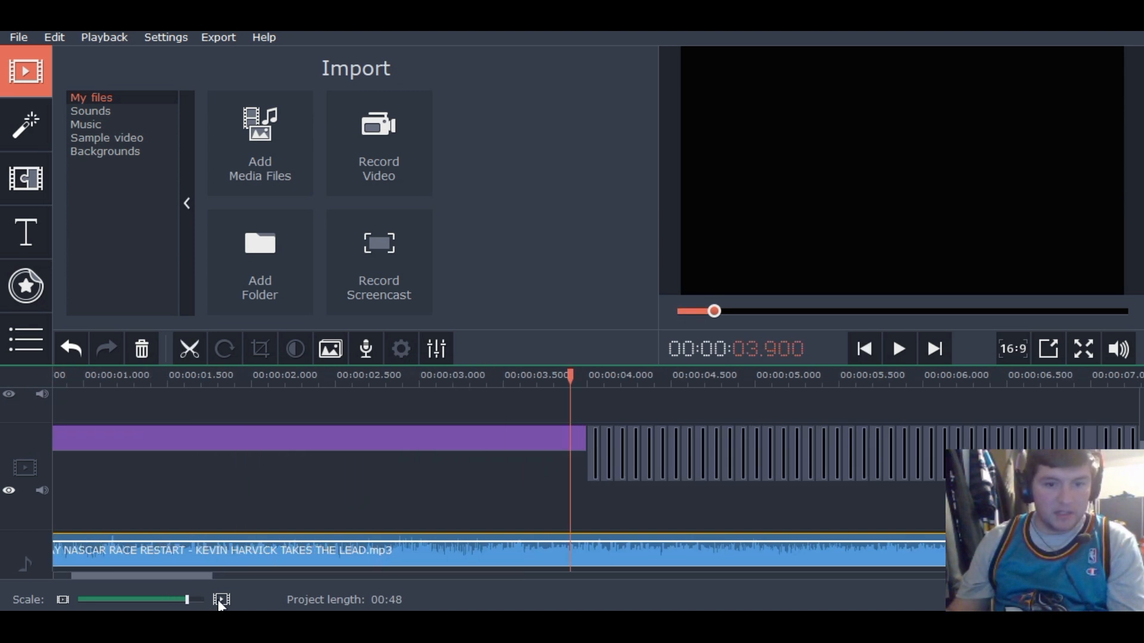
left_click(592, 553)
left_click(587, 552)
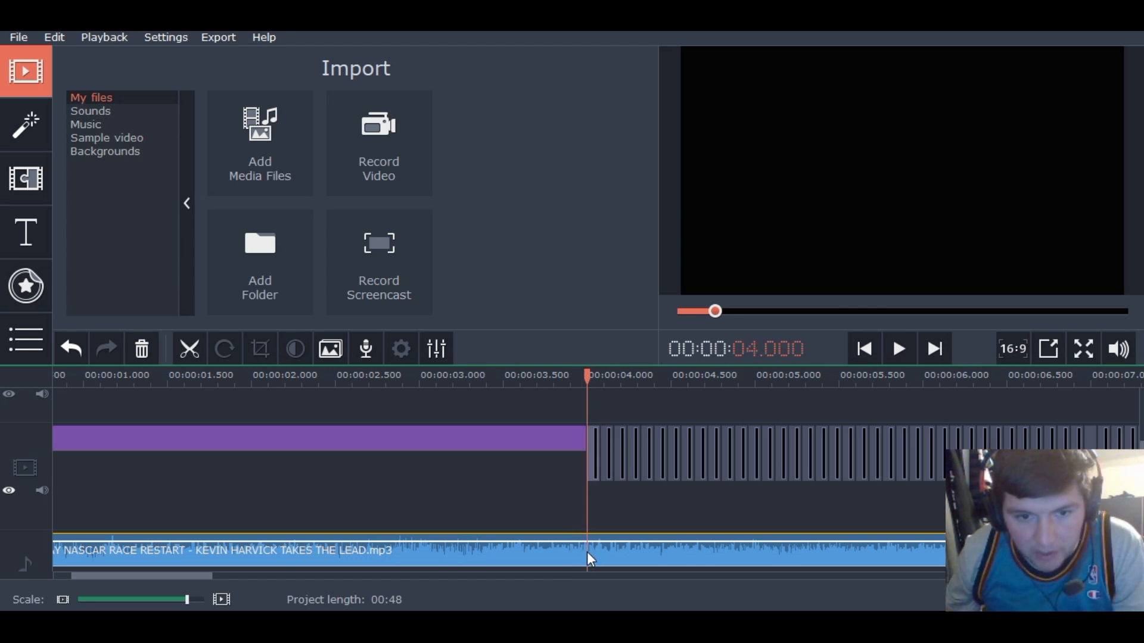
left_click(206, 356)
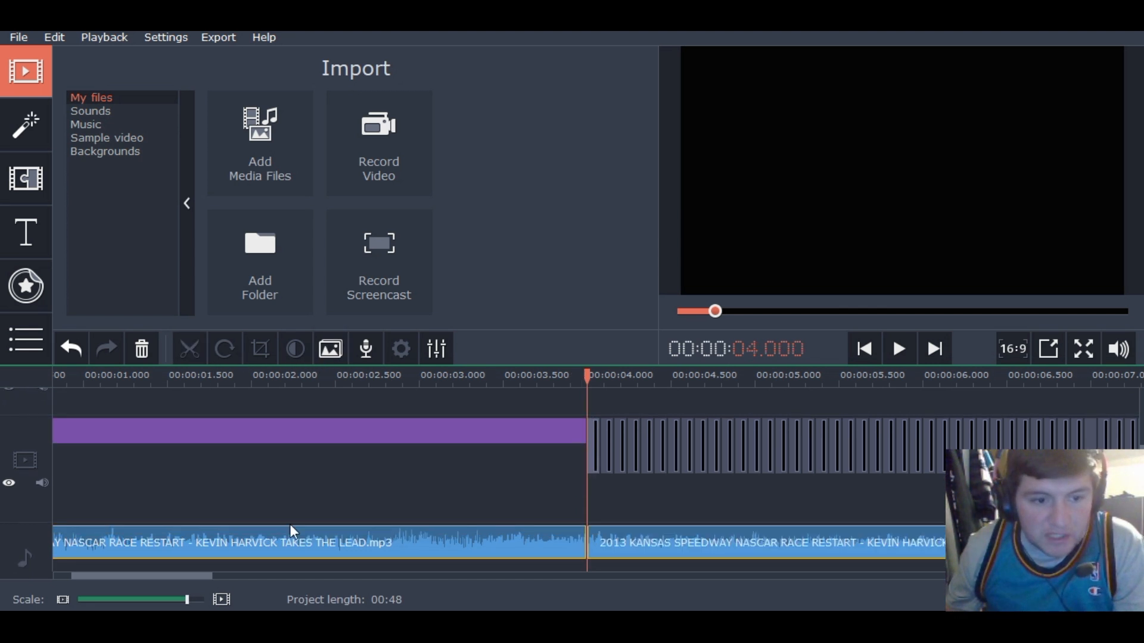
left_click(385, 544)
key("Delete")
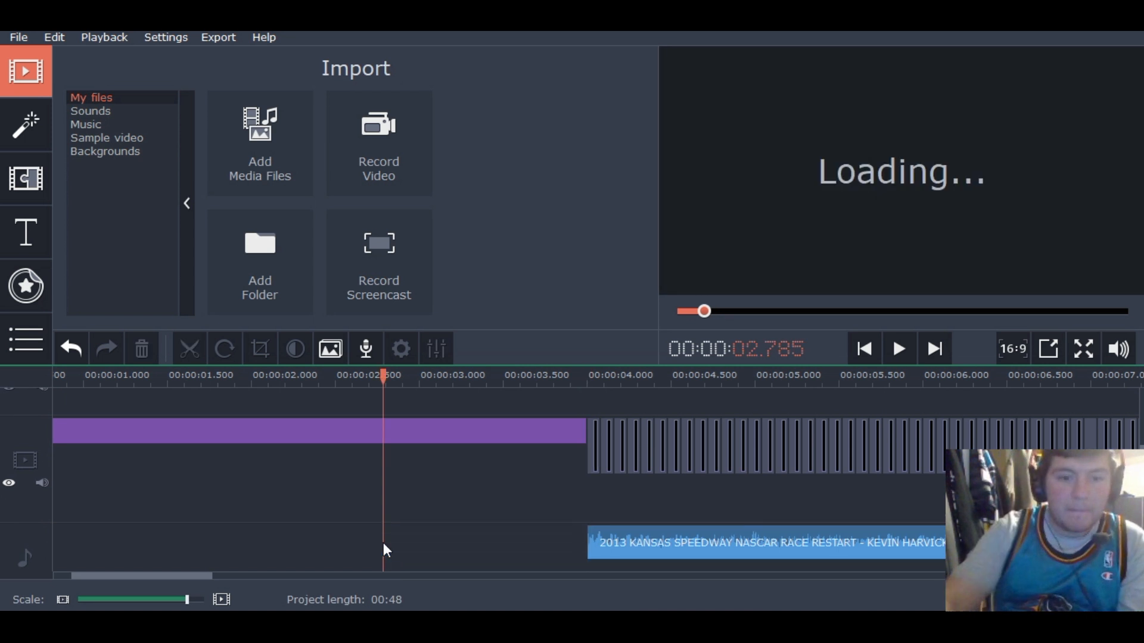
Move the remaining restart audio to the start of the timeline, beneath the GREEN FLAG! title
left_click(64, 599)
left_click_drag(588, 539, 134, 538)
left_click(74, 440)
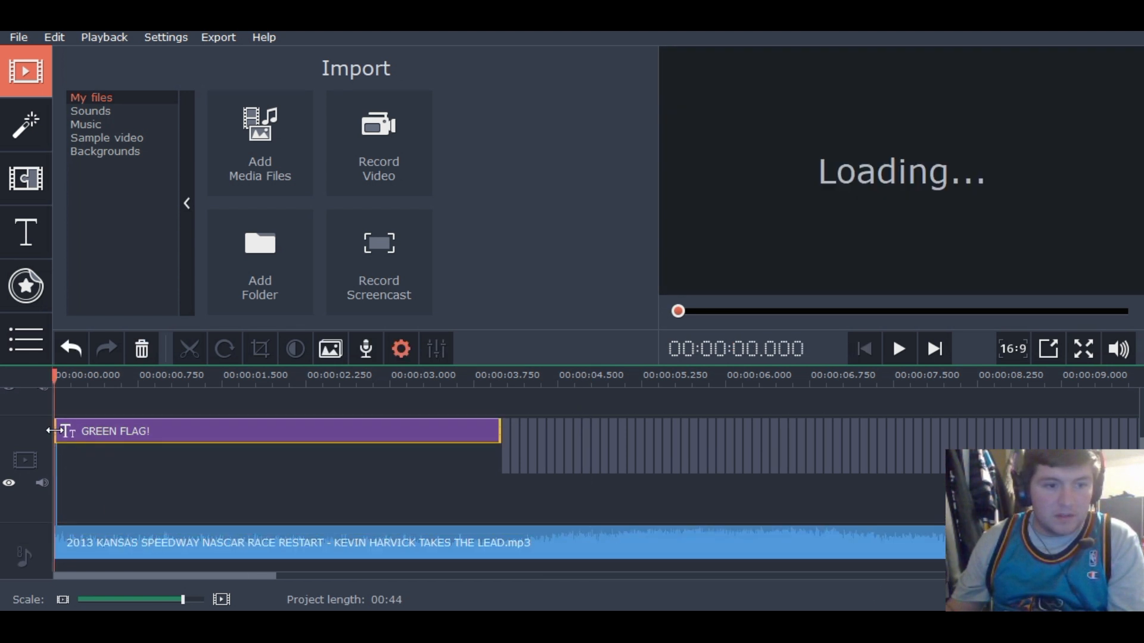
Play back the GREEN FLAG! title and first race pictures with the audio, and examine the picture sequence on the timeline
left_click(905, 348)
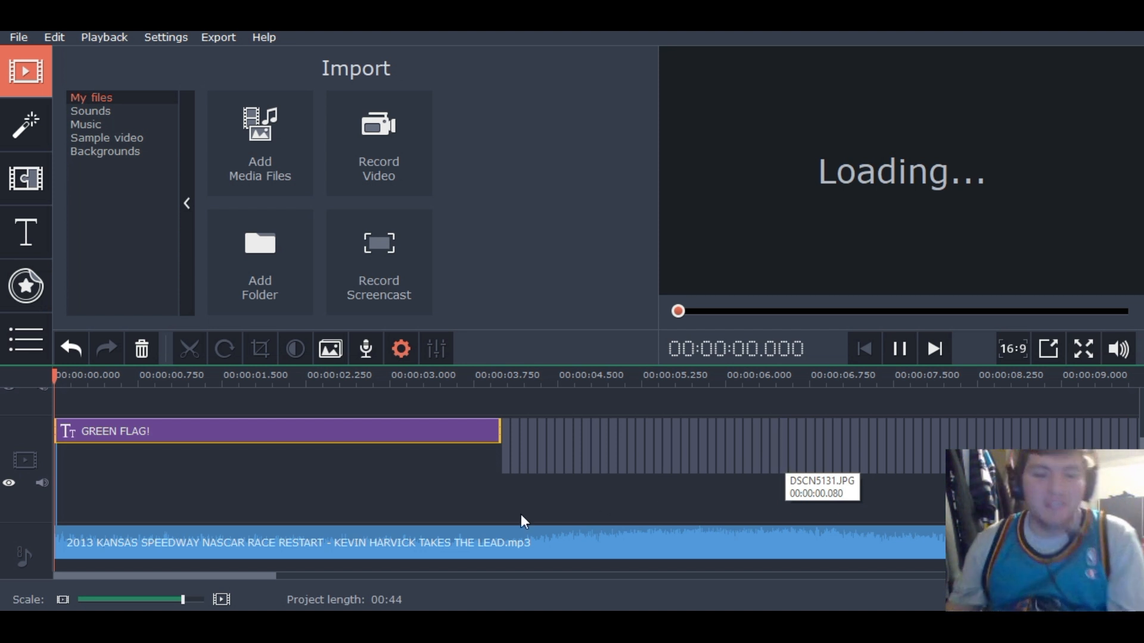
left_click(203, 446)
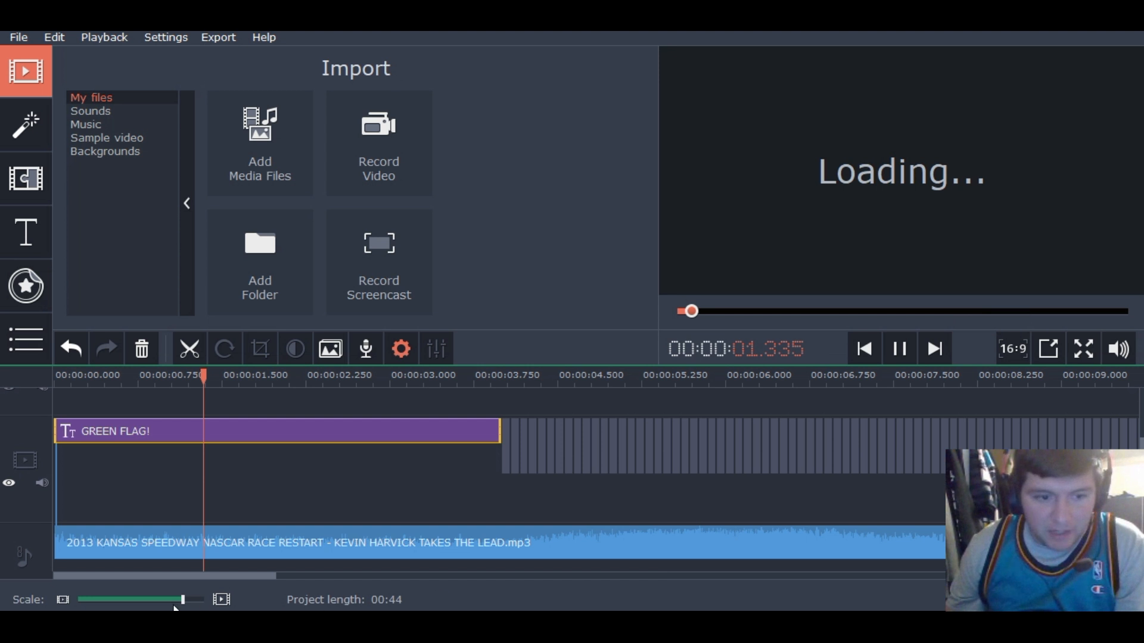
left_click(62, 599)
left_click(63, 600)
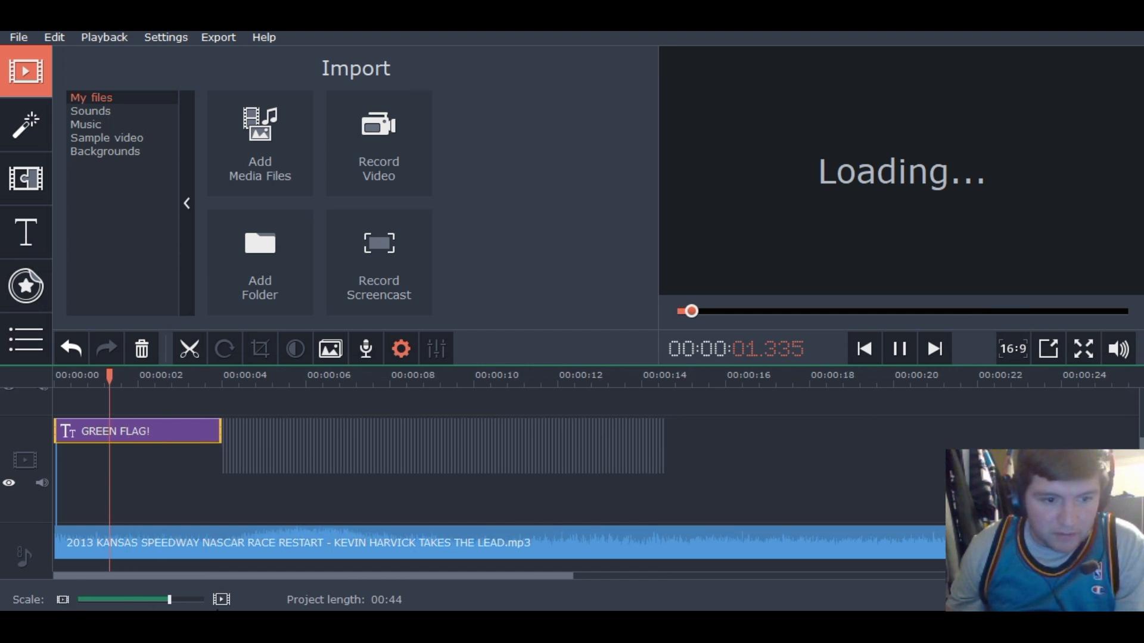
left_click(223, 600)
left_click(222, 600)
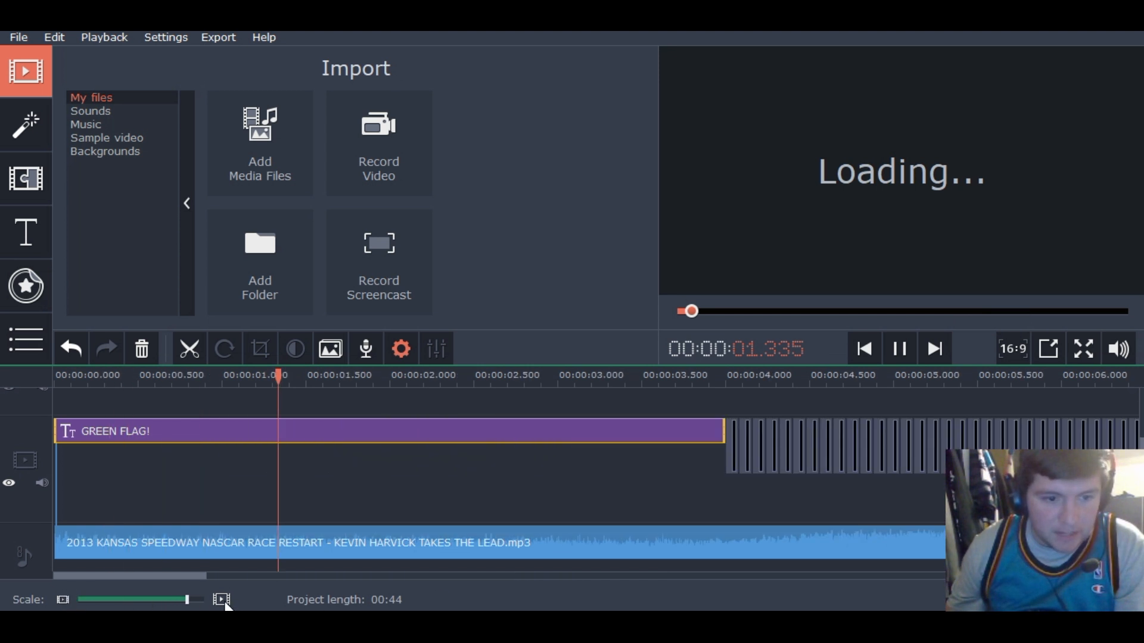
left_click(222, 600)
left_click(222, 600)
left_click_drag(87, 574, 220, 578)
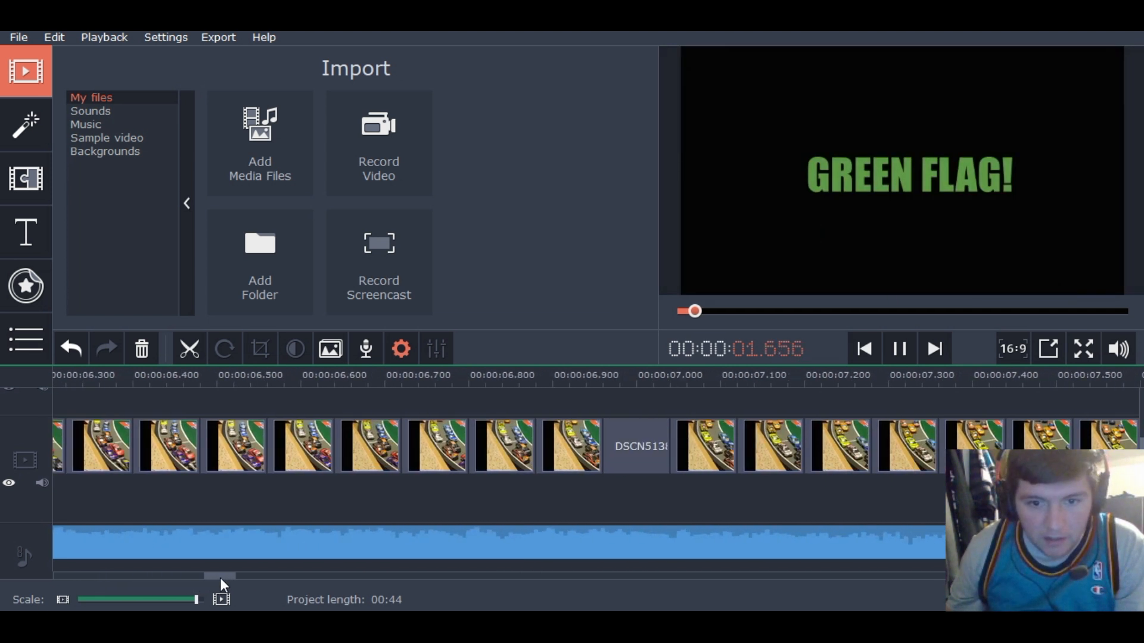
left_click(900, 347)
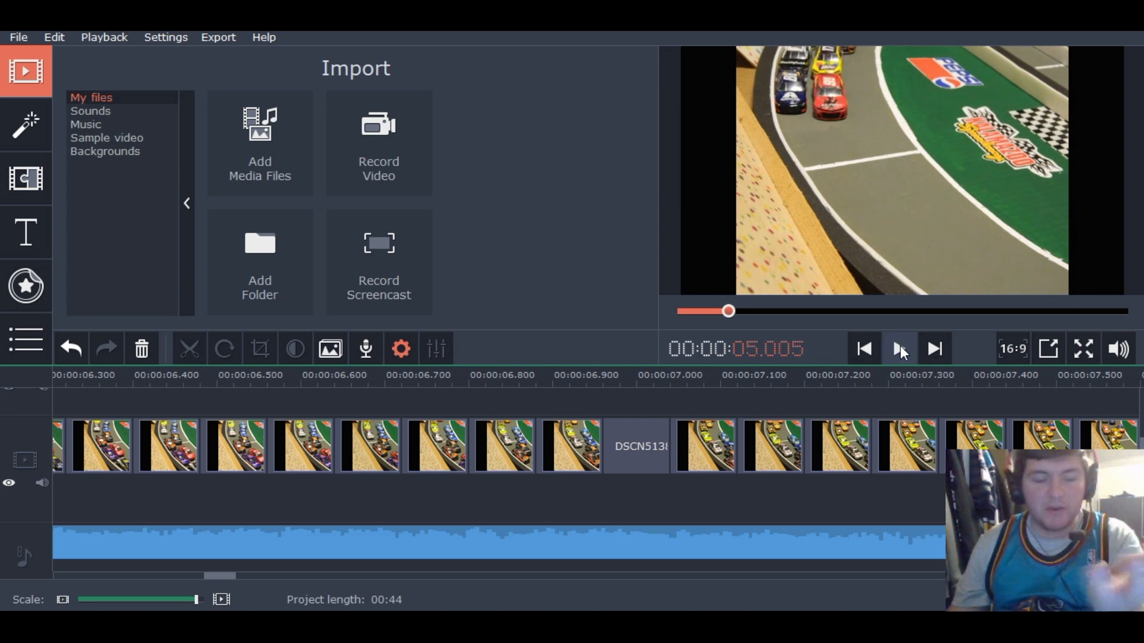
Split the restart audio at 00:00:09.763, where the pictures switch to another camera angle, and delete the rest
left_click_drag(227, 576, 299, 574)
left_click(407, 540)
left_click(413, 541)
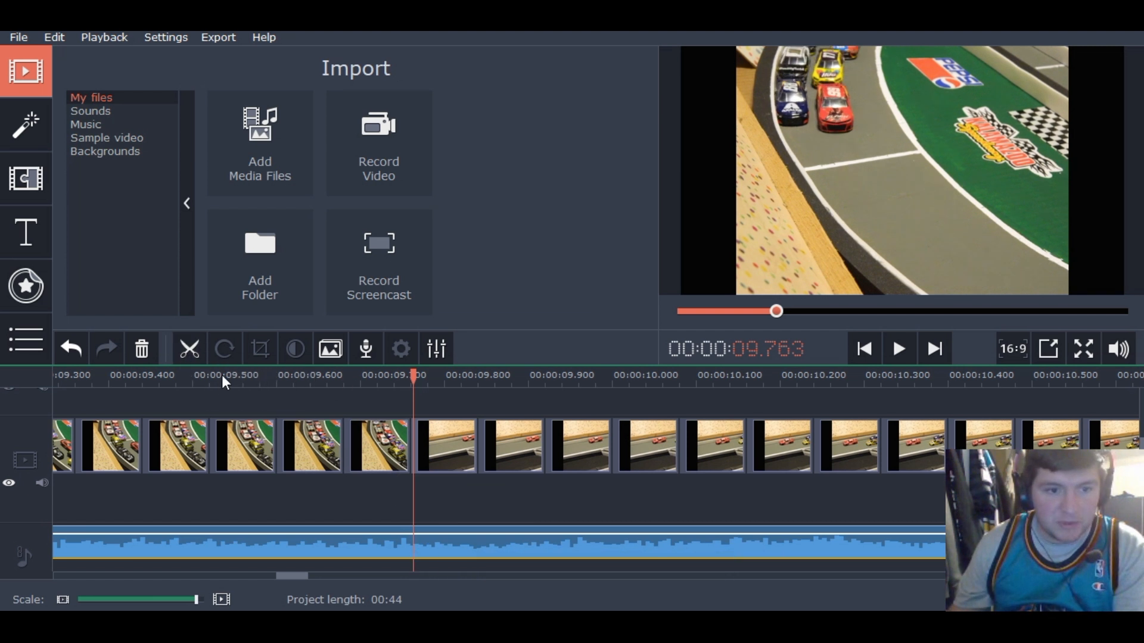
left_click(189, 350)
left_click(546, 544)
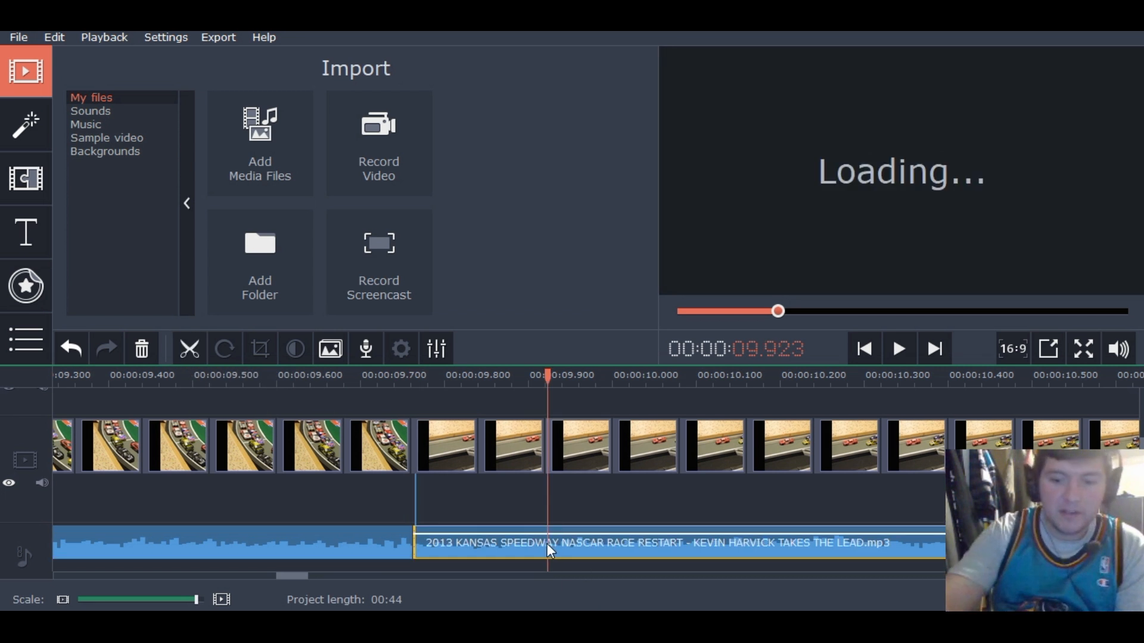
key("Delete")
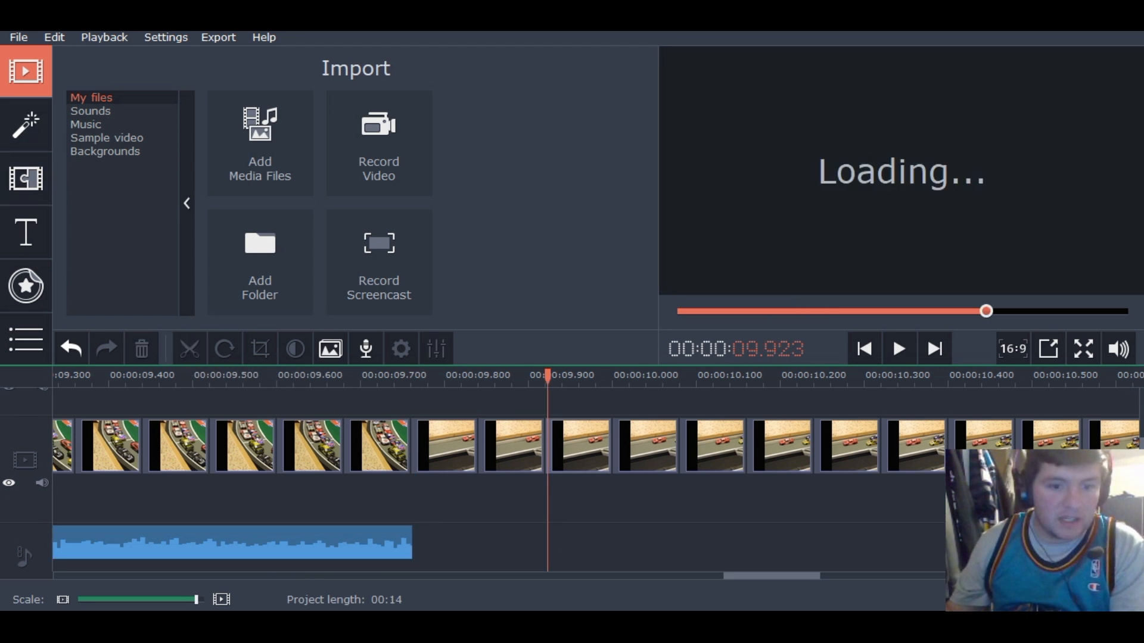
Import the NASCAR1 audio file from the Nascar sounds folder
left_click(402, 542)
left_click(410, 544)
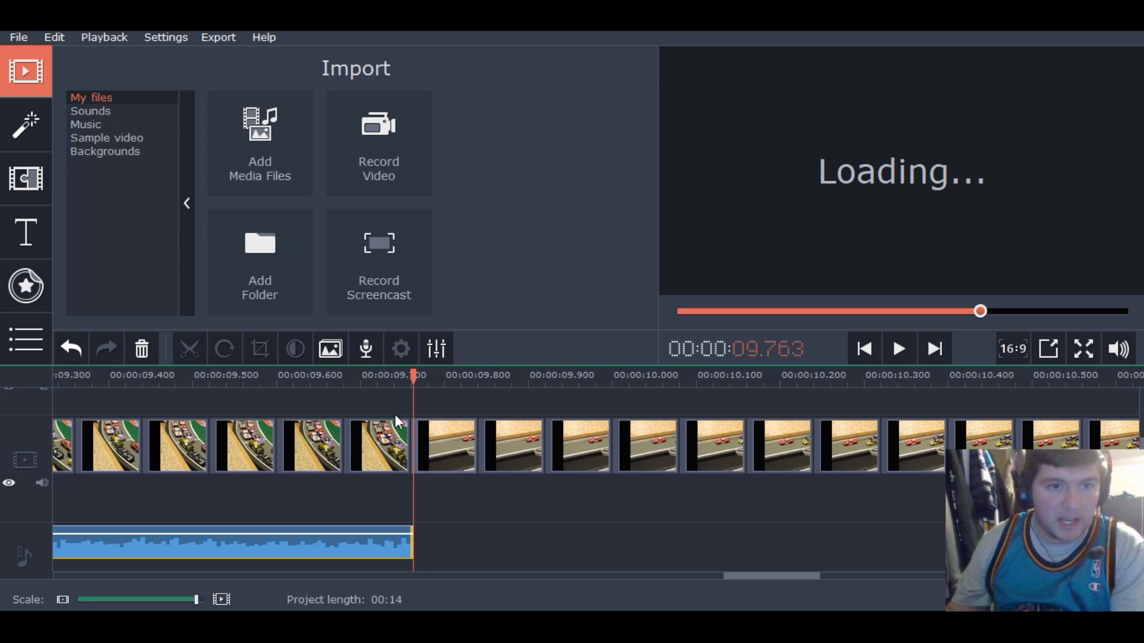
left_click(268, 168)
scroll(233, 256, "down", 1)
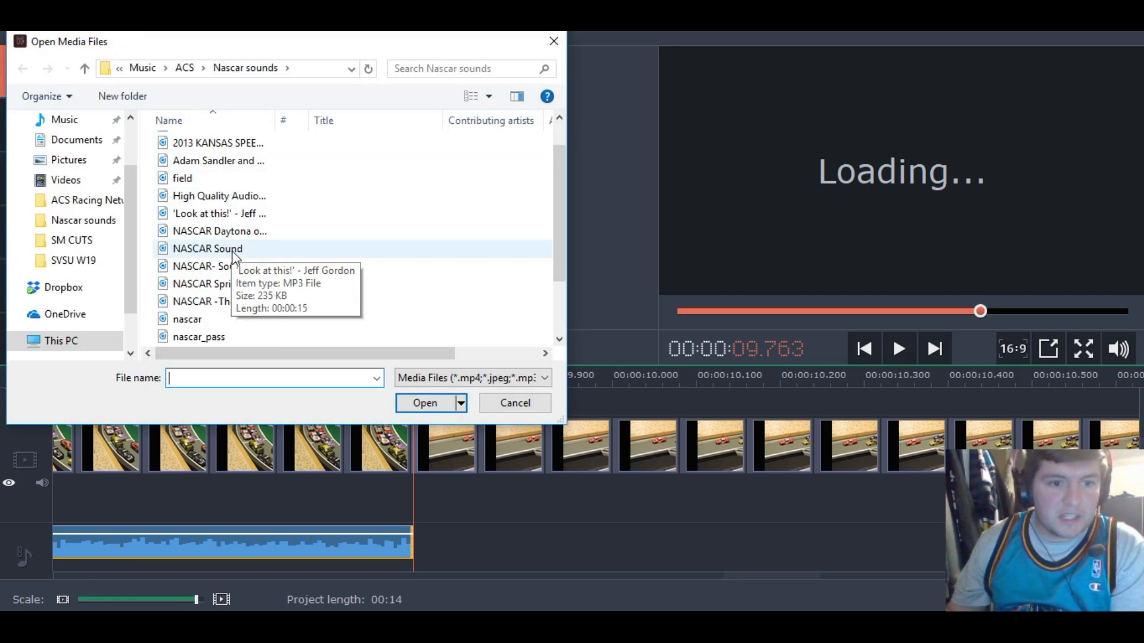
scroll(234, 257, "down", 1)
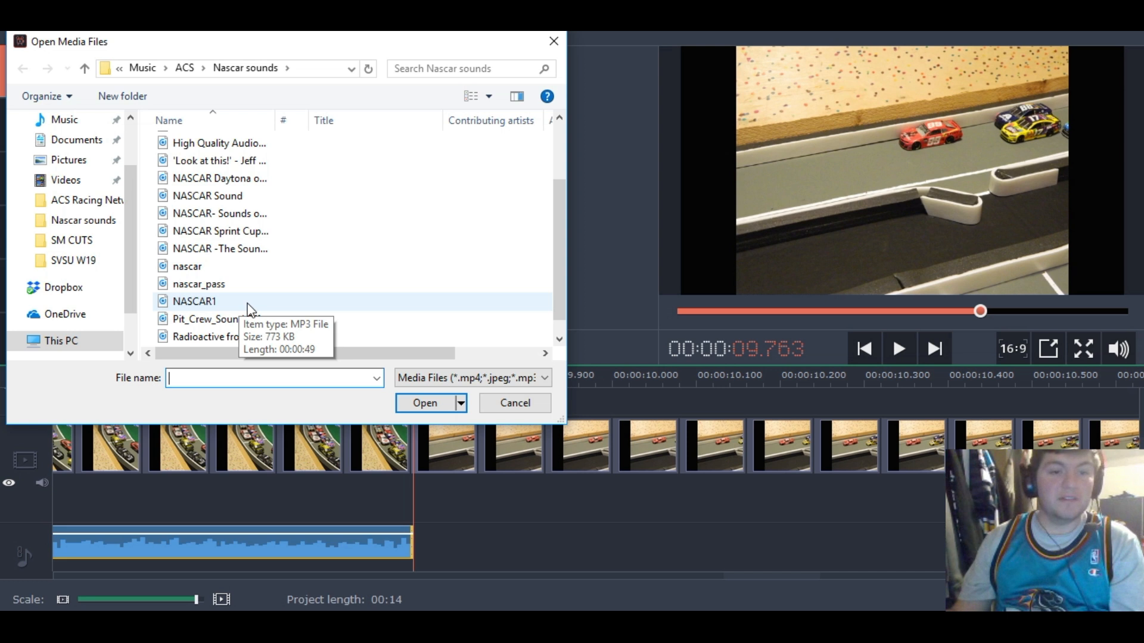
double_click(250, 303)
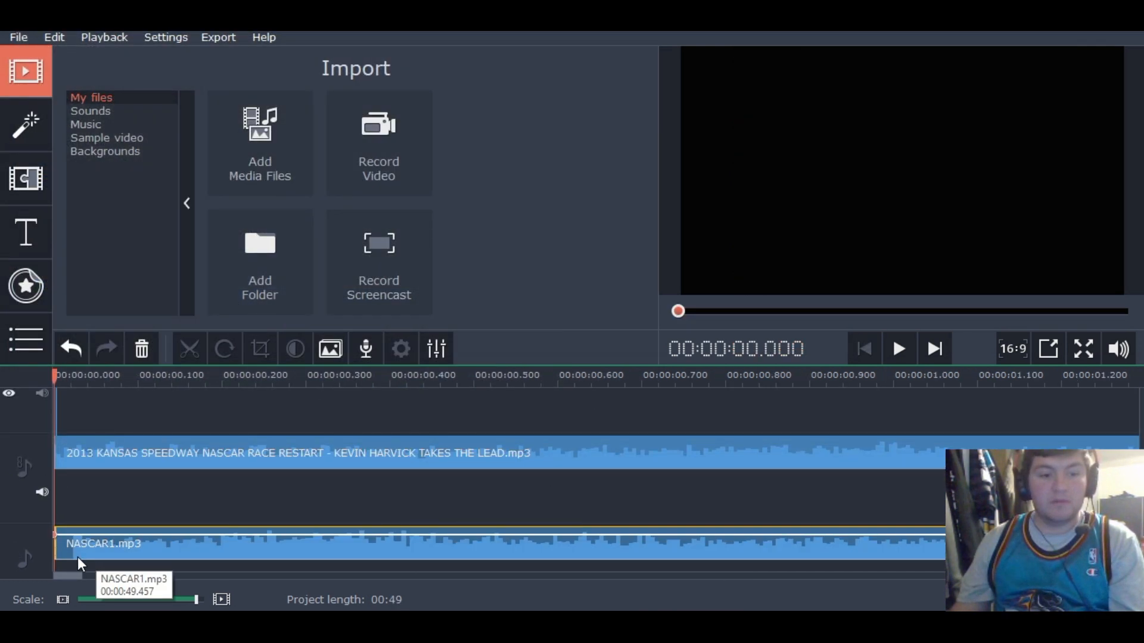
Move the NASCAR1 clip so that it starts exactly at the end of the restart audio, at 00:00:09.762
left_click(63, 600)
left_click_drag(72, 543, 478, 457)
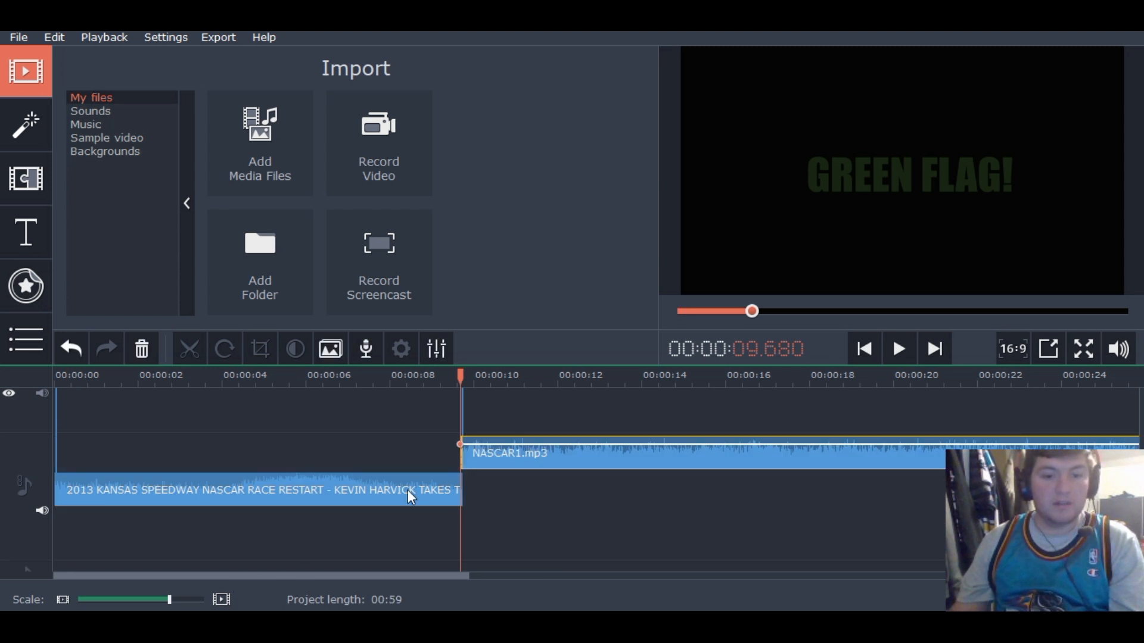
left_click(220, 599)
left_click(221, 599)
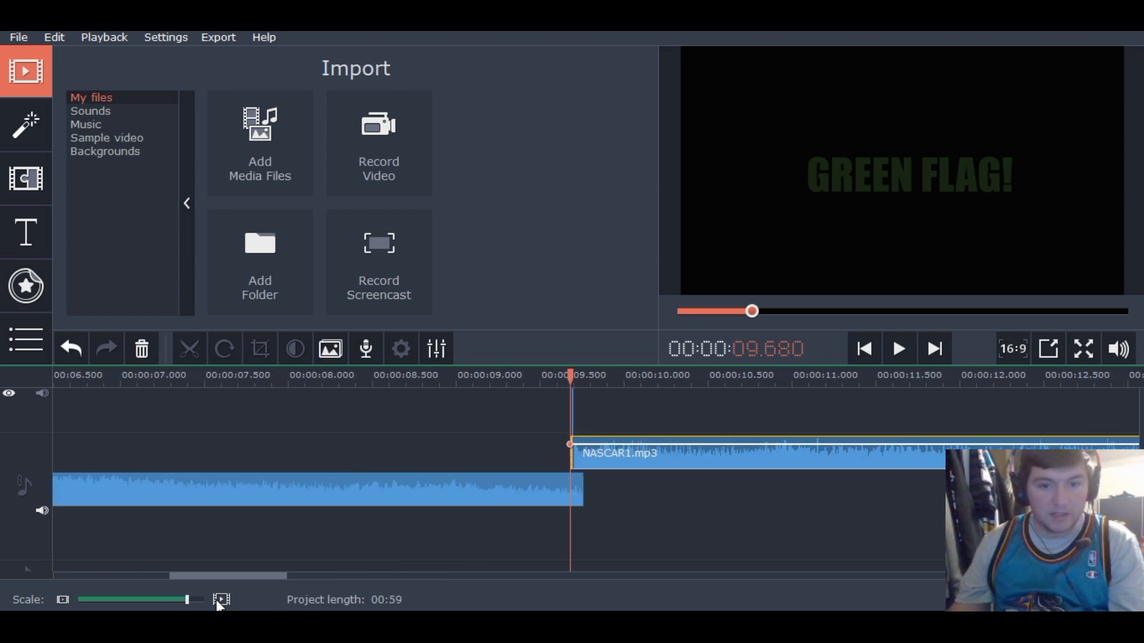
left_click(221, 599)
left_click(220, 599)
left_click_drag(625, 445, 787, 494)
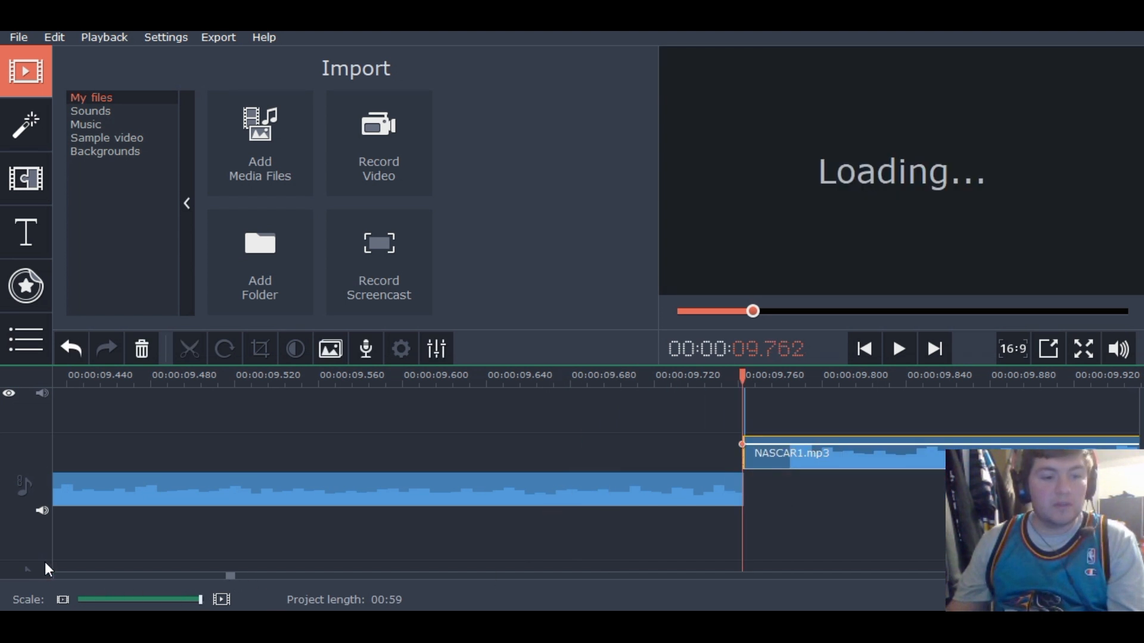
Split the NASCAR1 audio at 00:00:14.557, where the race pictures end, and delete the excess after the cut
left_click(64, 601)
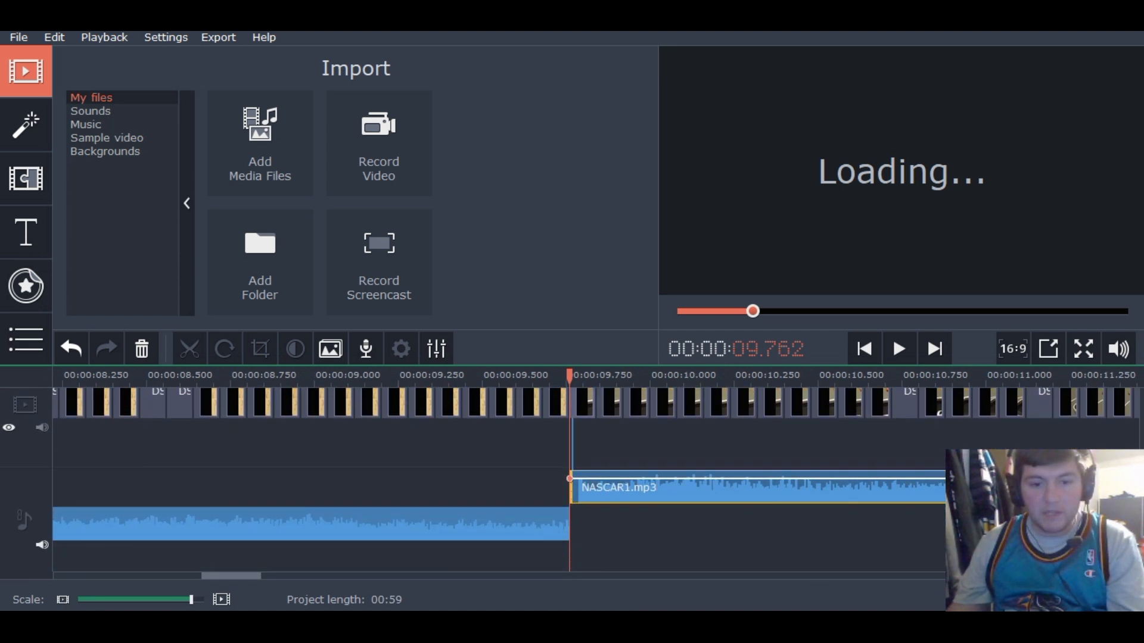
left_click_drag(220, 577, 310, 575)
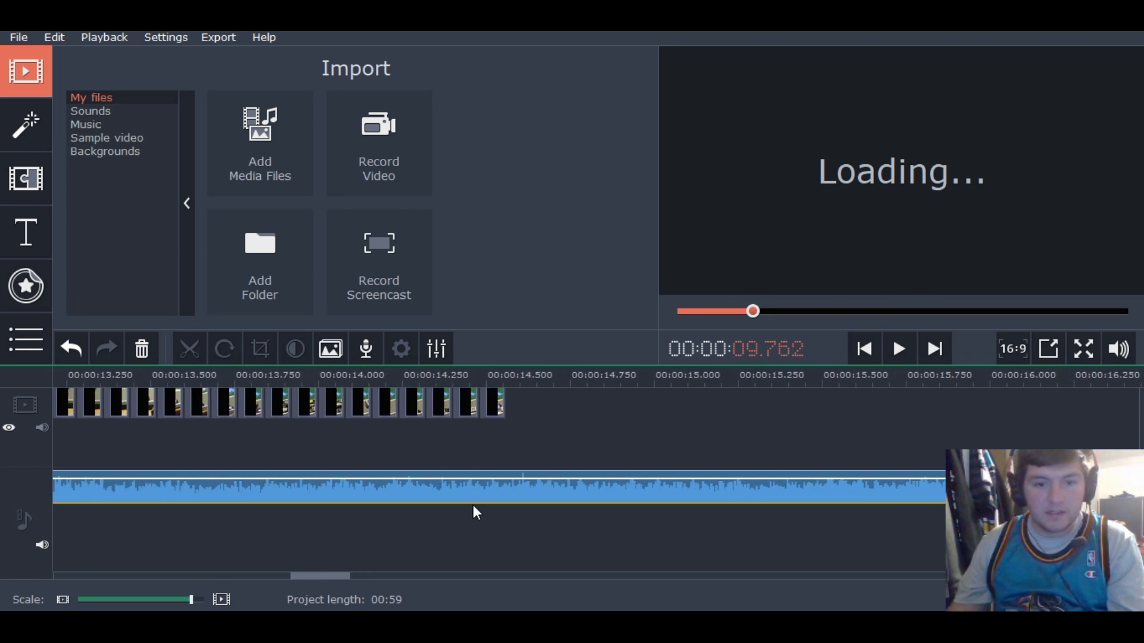
left_click(506, 481)
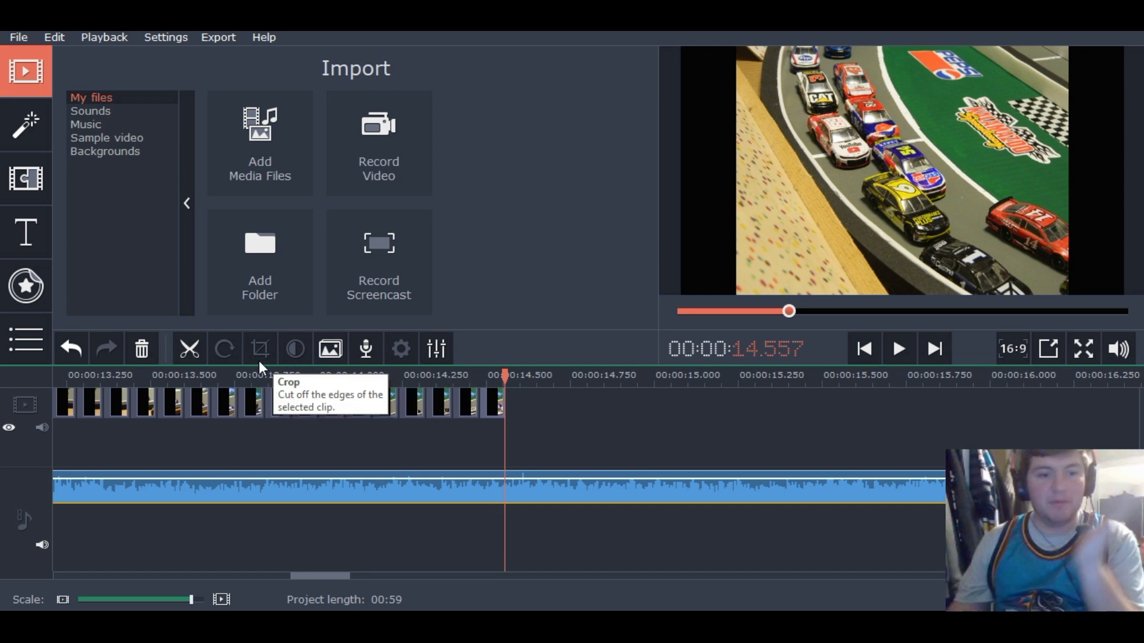
left_click(205, 354)
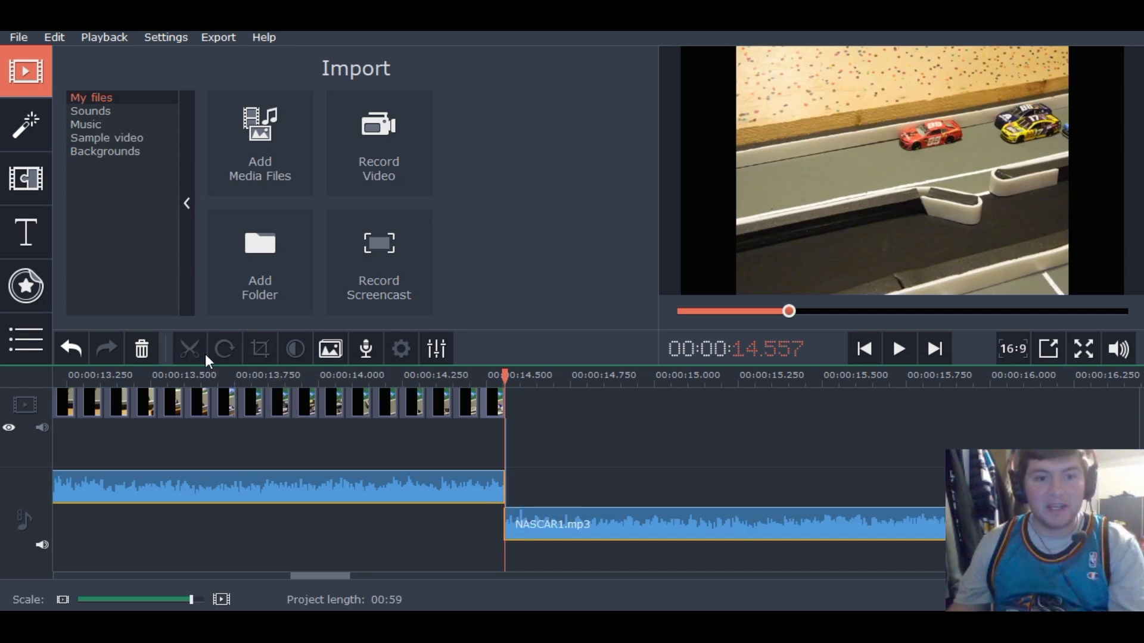
left_click(632, 521)
key("Delete")
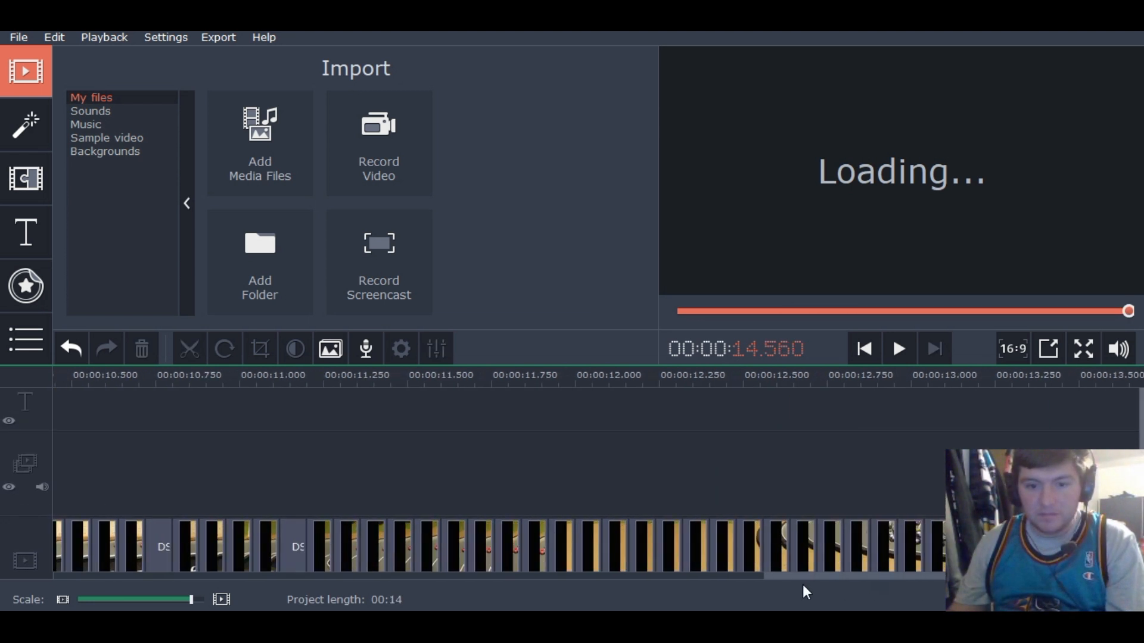
Add the saved Laps (9) title to the title track, starting at 00:00:04.720 above picture DSCN5109
left_click(220, 599)
left_click(221, 600)
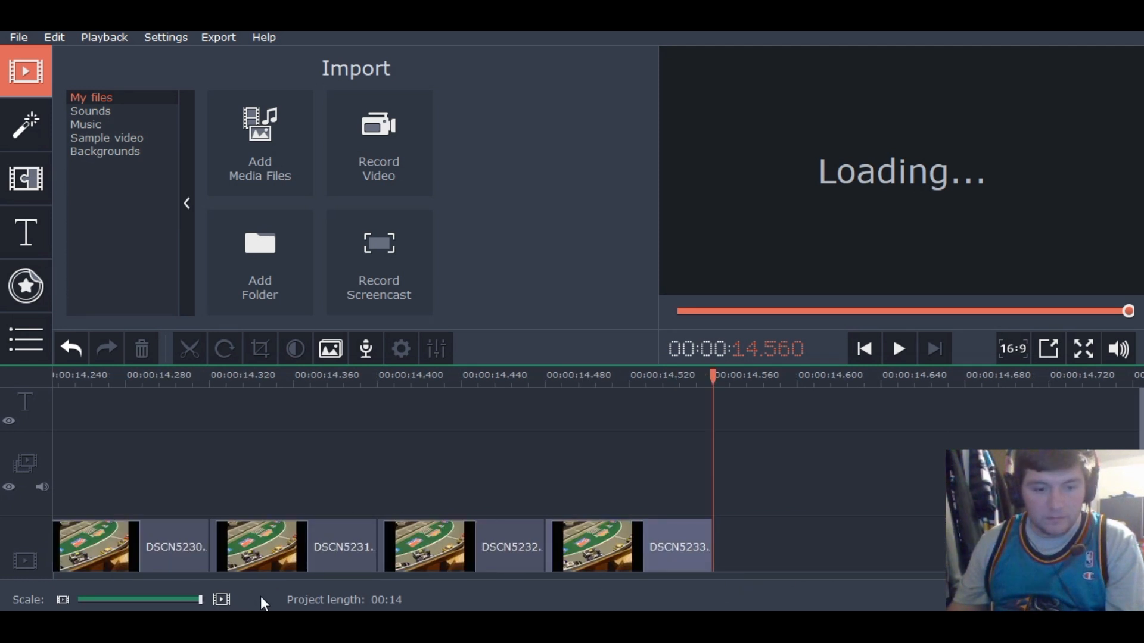
left_click_drag(1117, 576, 427, 586)
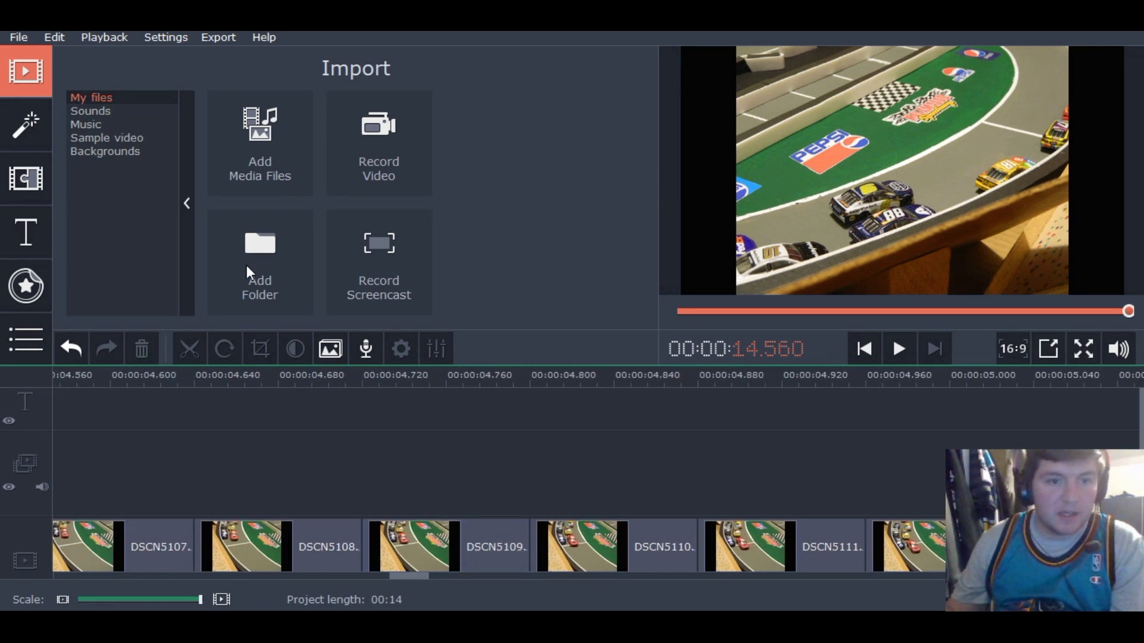
left_click(24, 217)
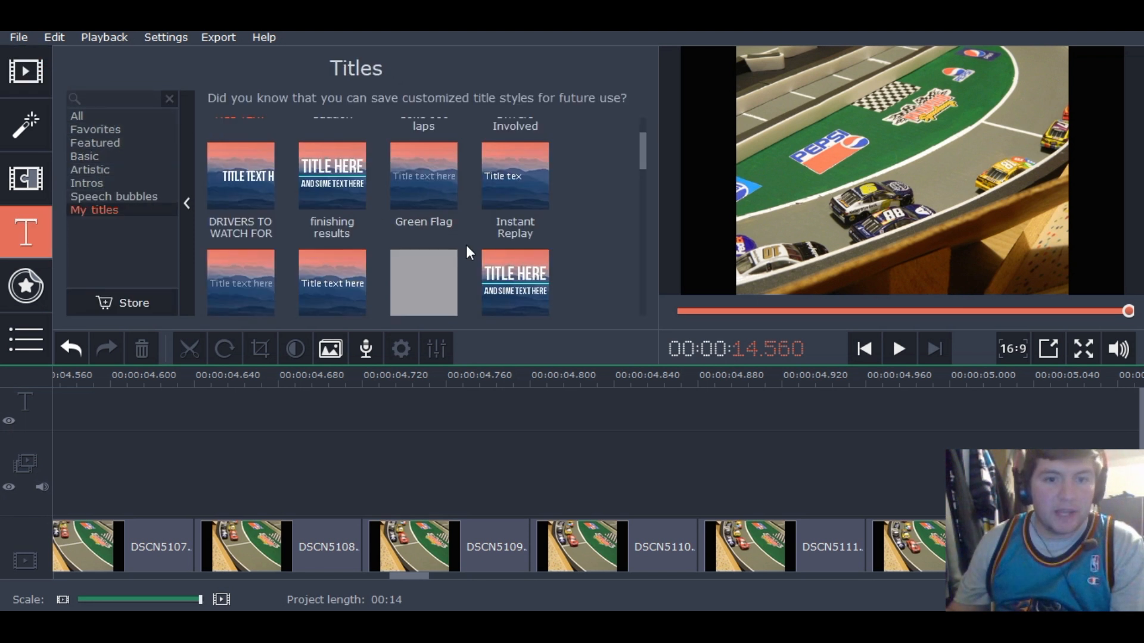
scroll(475, 252, "down", 1)
left_click_drag(275, 216, 366, 403)
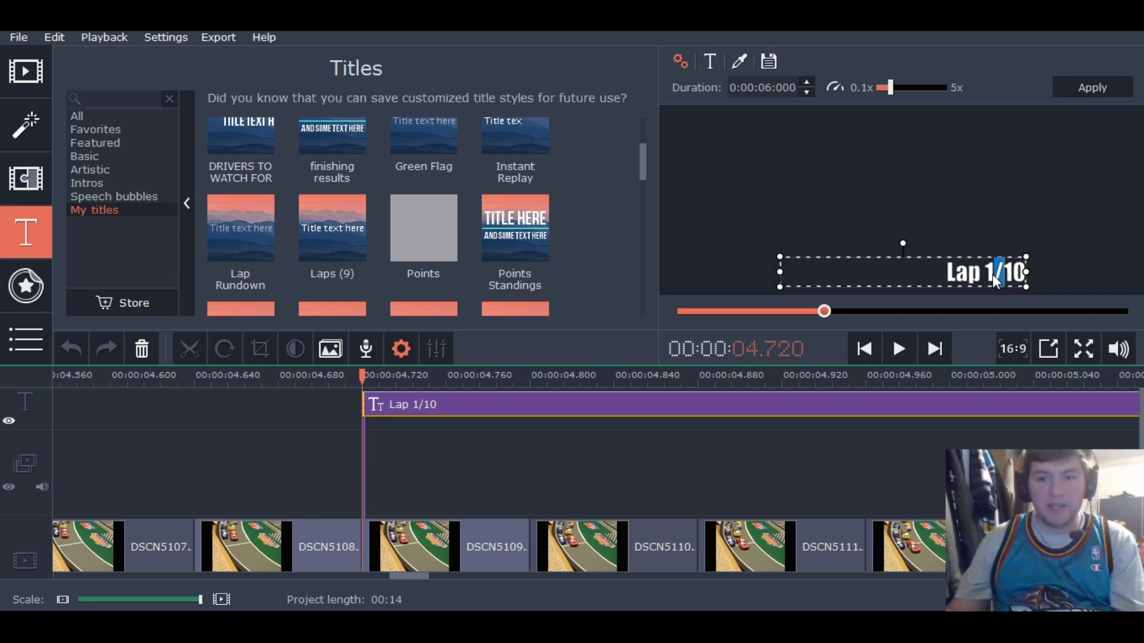
Try 4 and 3 as the lap number in the title, restore it to "Lap 1/10" and apply it
type("4")
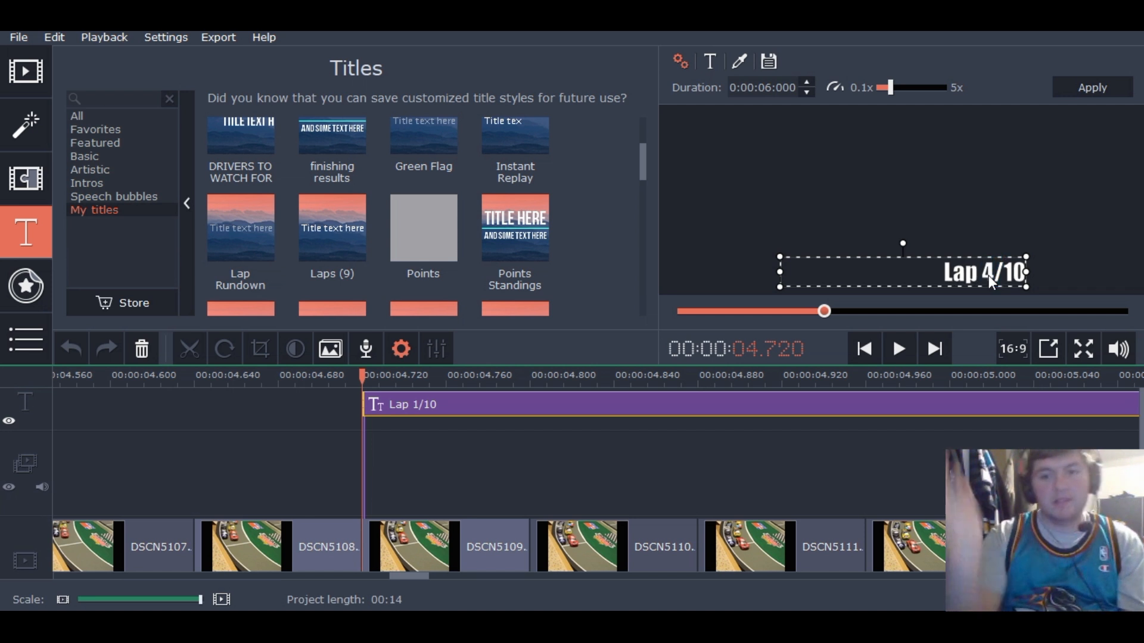
key("BackSpace")
type("3")
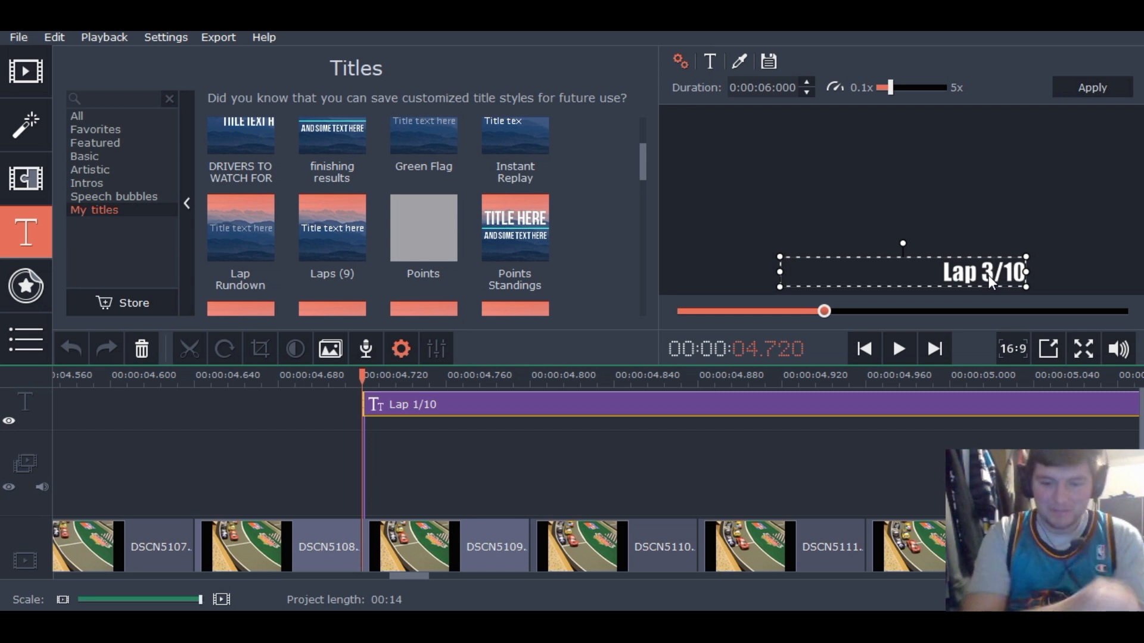
key("BackSpace")
type("1")
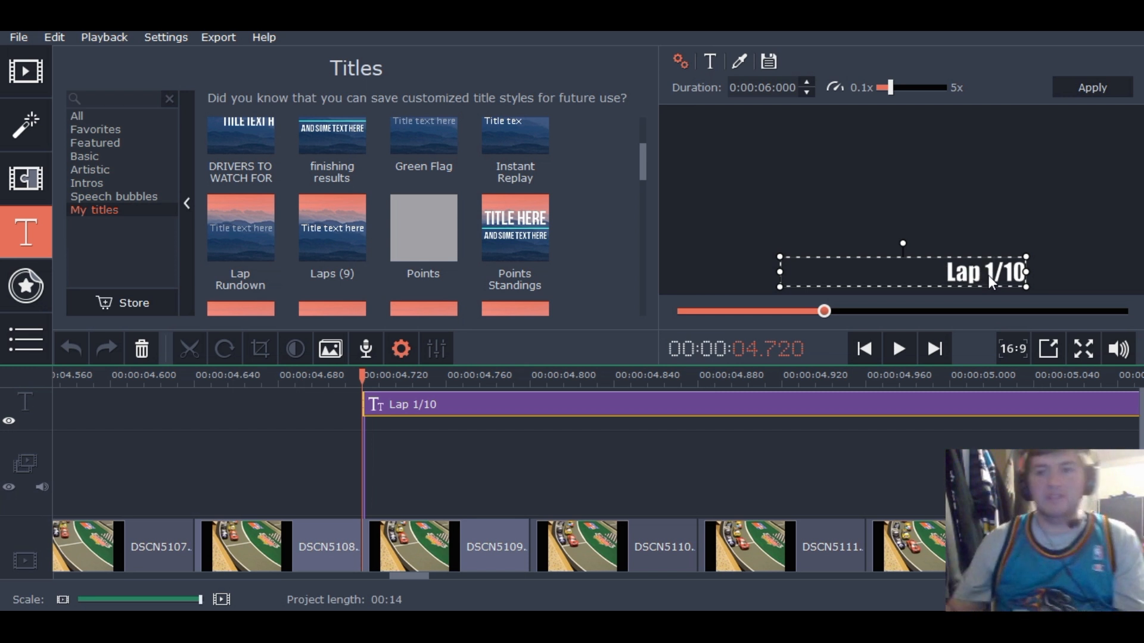
left_click(1081, 91)
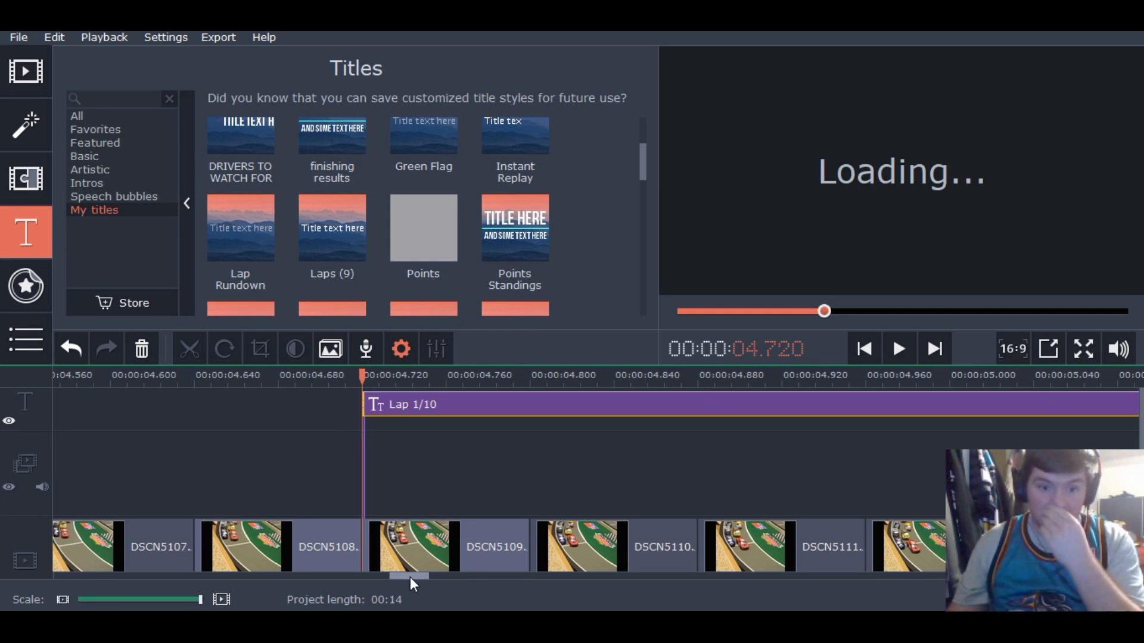
Save the project as "KAL 2" in the ACS Racing Network documents folder
left_click_drag(410, 577, 1070, 569)
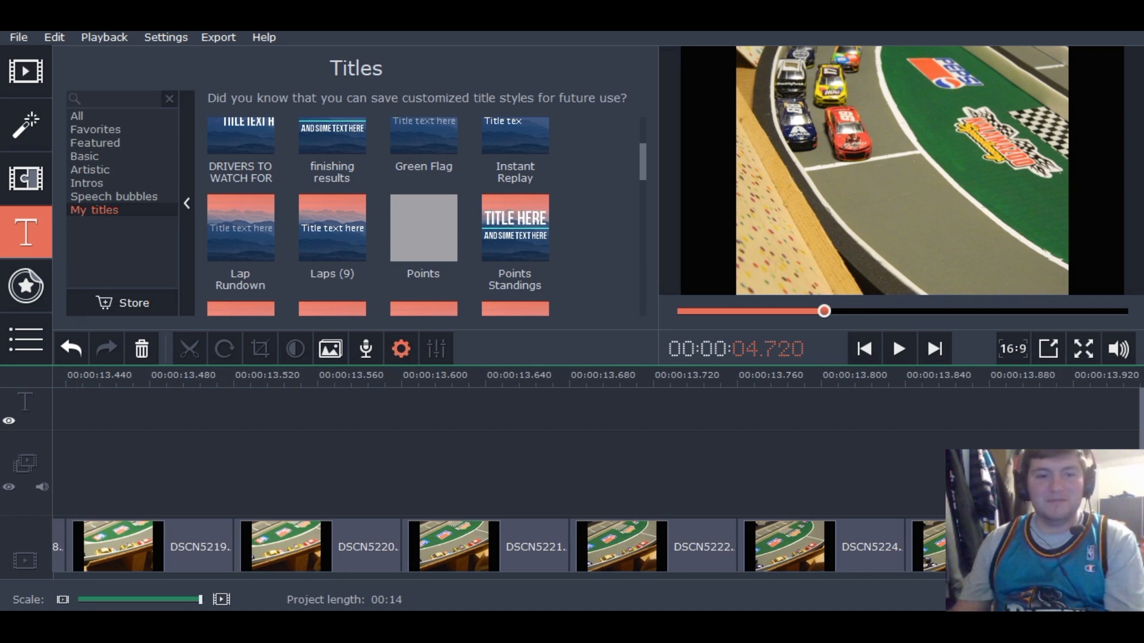
left_click_drag(1070, 569, 1100, 569)
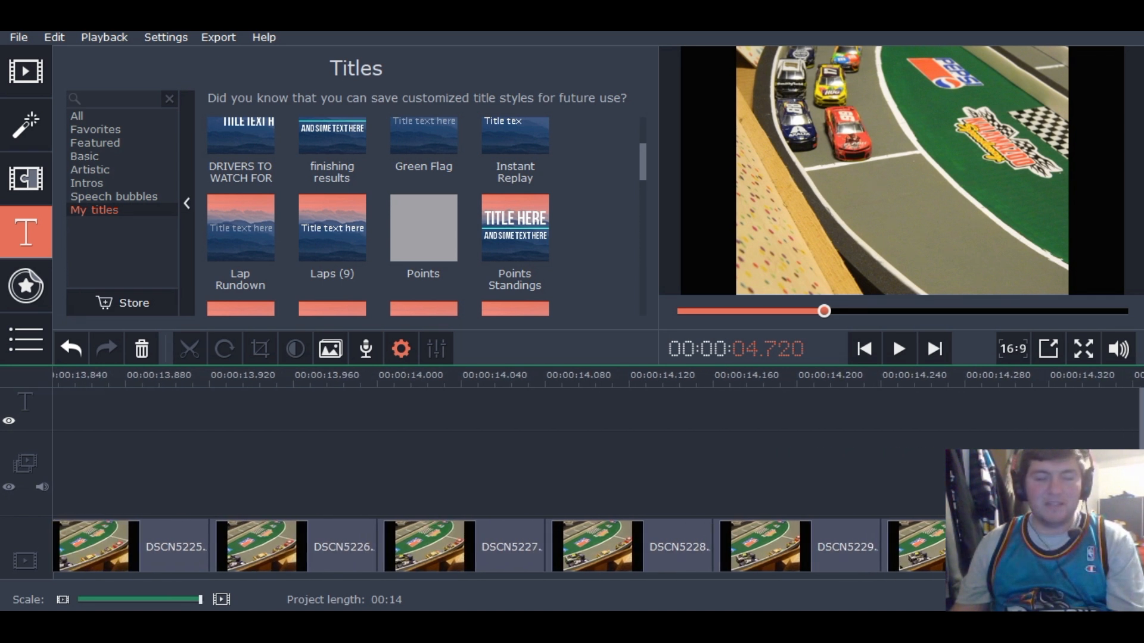
left_click(19, 37)
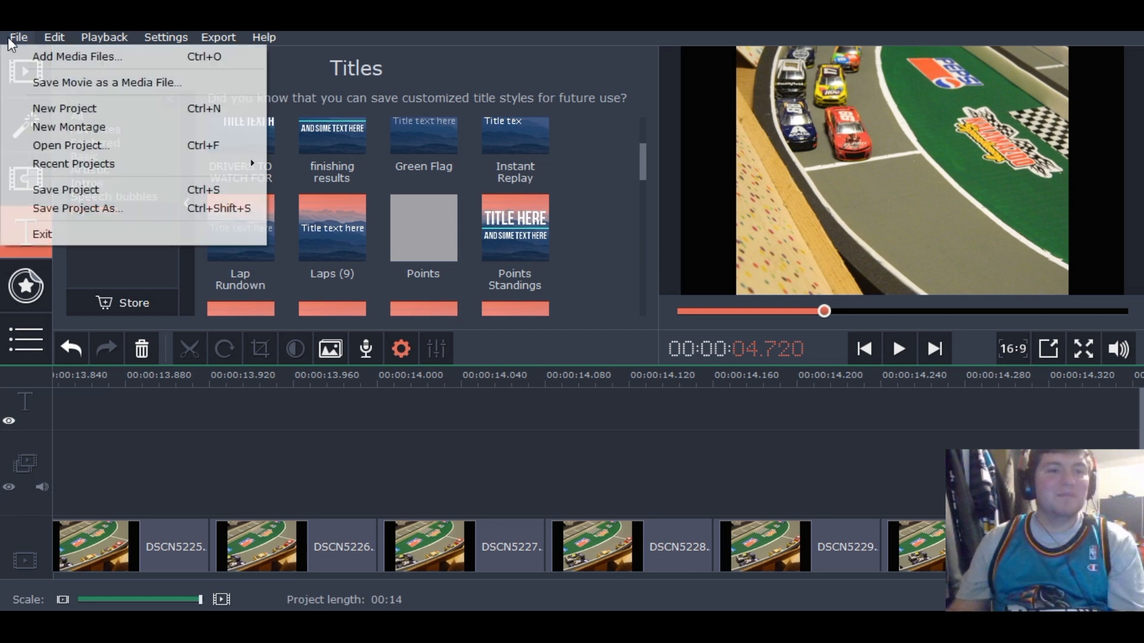
left_click(116, 188)
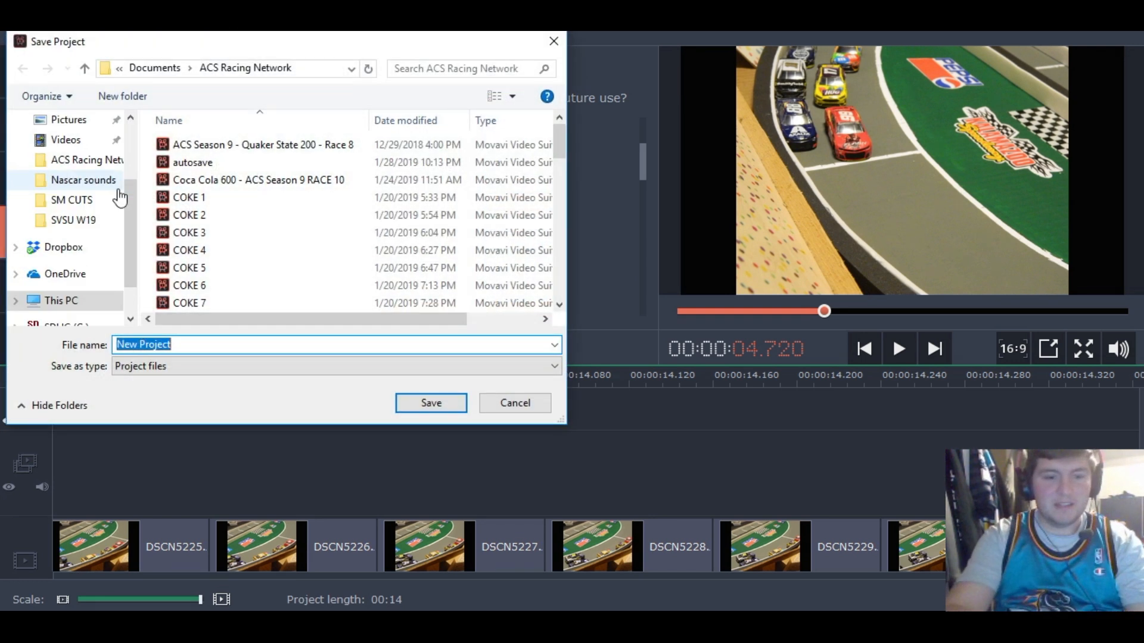
type("KAL 2")
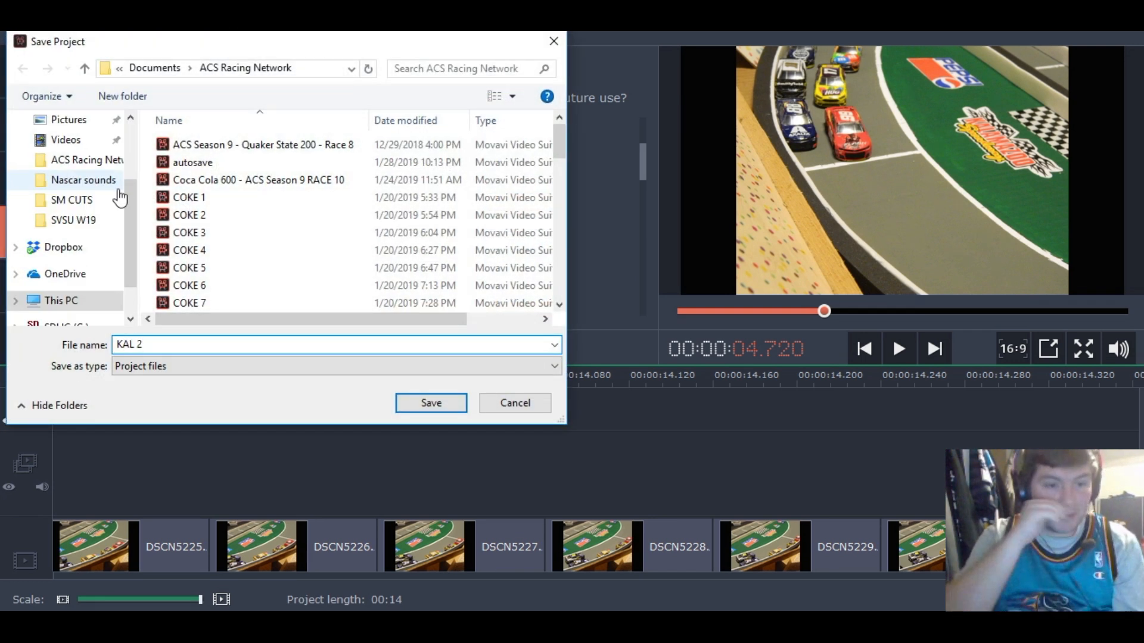
key("Return")
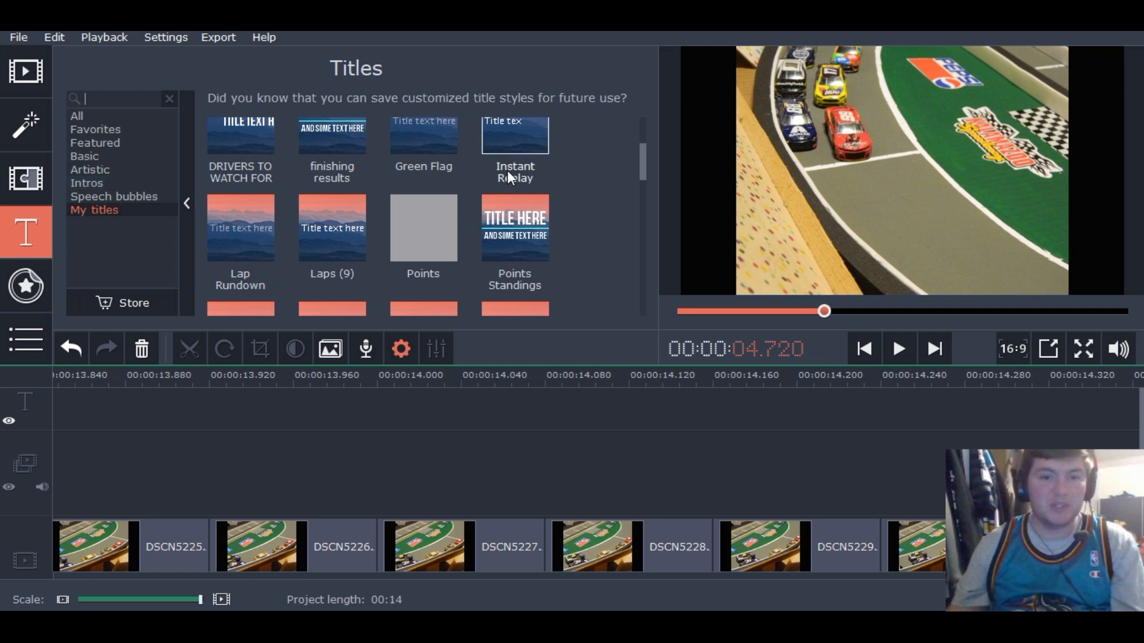
Look through the saved custom title styles, from Instant Replay and finishing results down to Wreck Text
mouse_move(642, 166)
left_mouse_down()
mouse_move(644, 155)
mouse_move(646, 166)
left_mouse_up()
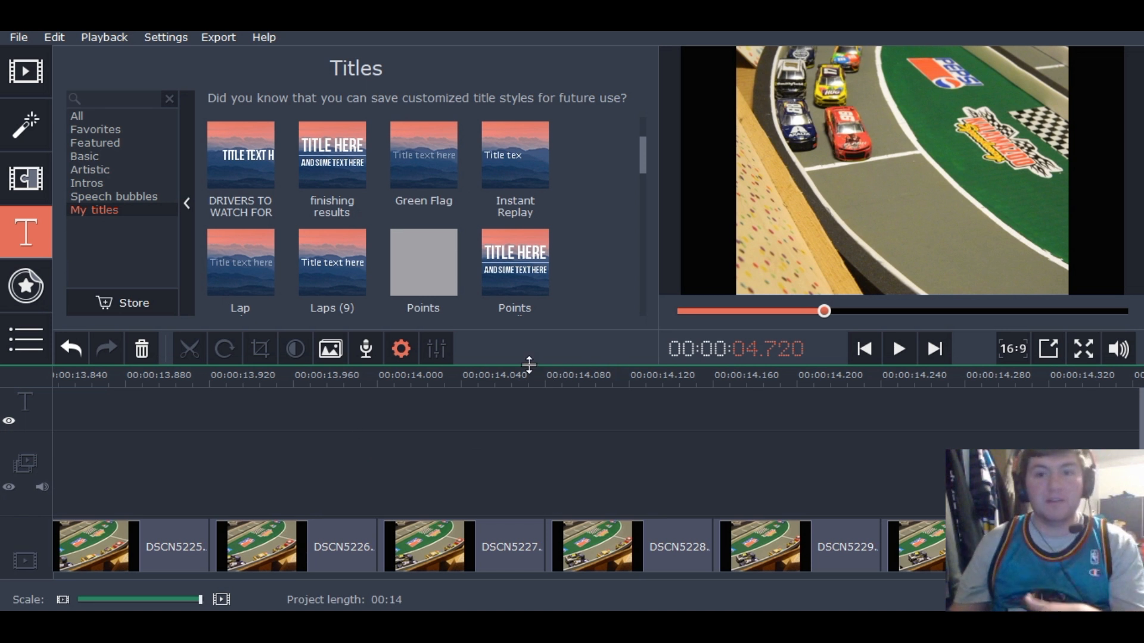
left_click_drag(514, 170, 484, 132)
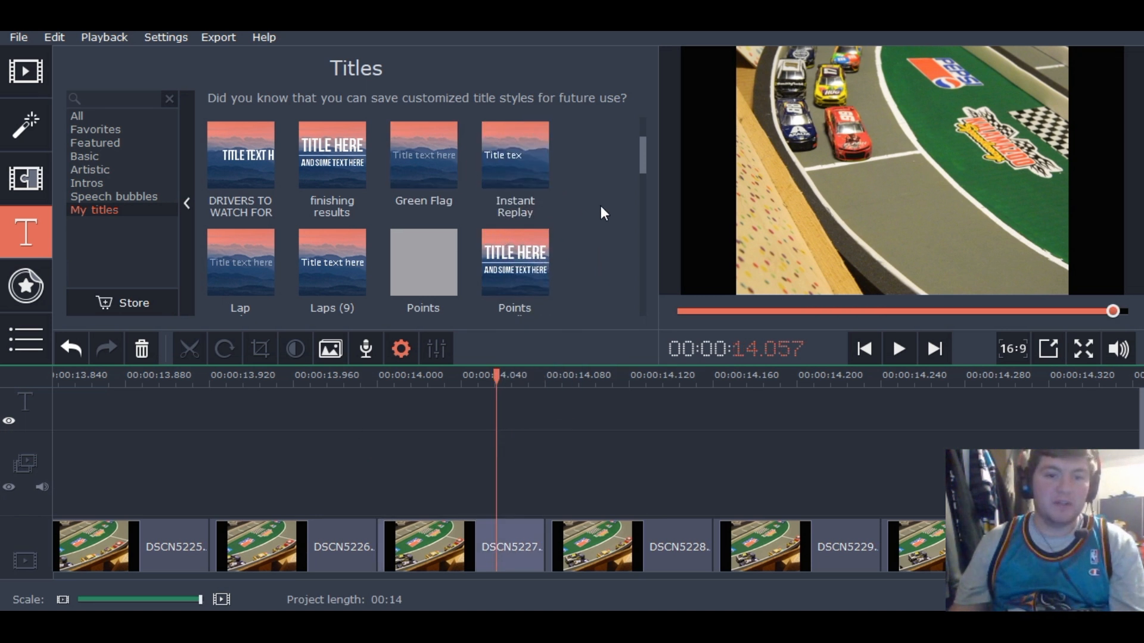
mouse_move(644, 162)
left_mouse_down()
mouse_move(637, 189)
mouse_move(640, 142)
left_mouse_up()
left_click_drag(349, 156, 326, 134)
left_click_drag(646, 140, 663, 298)
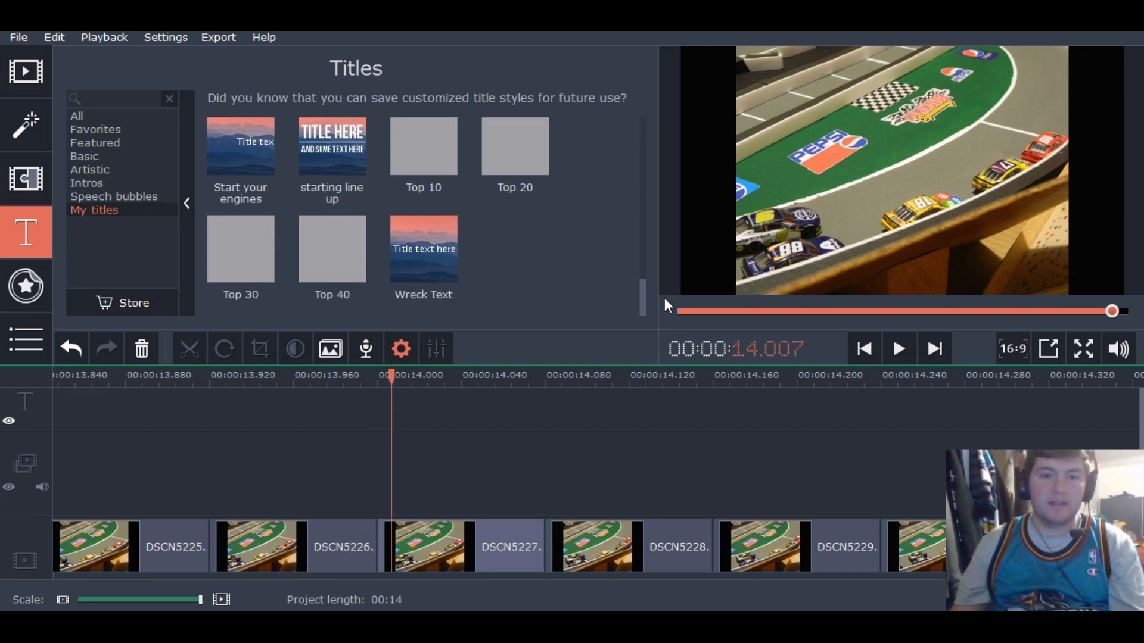
mouse_move(427, 253)
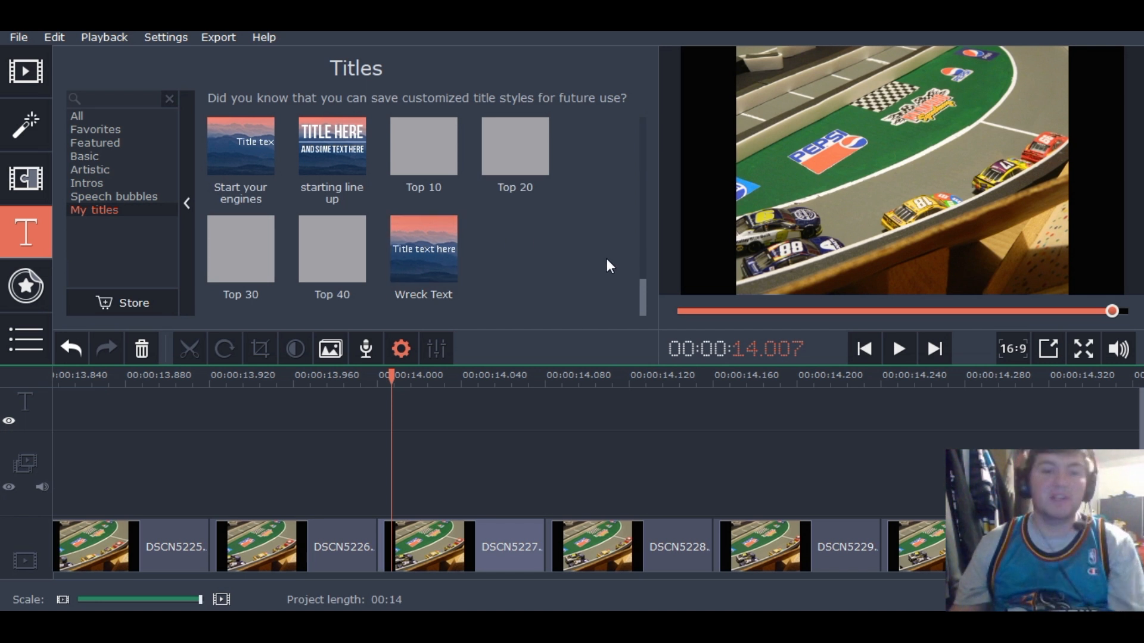
Create a new project in full-feature mode
left_click(20, 36)
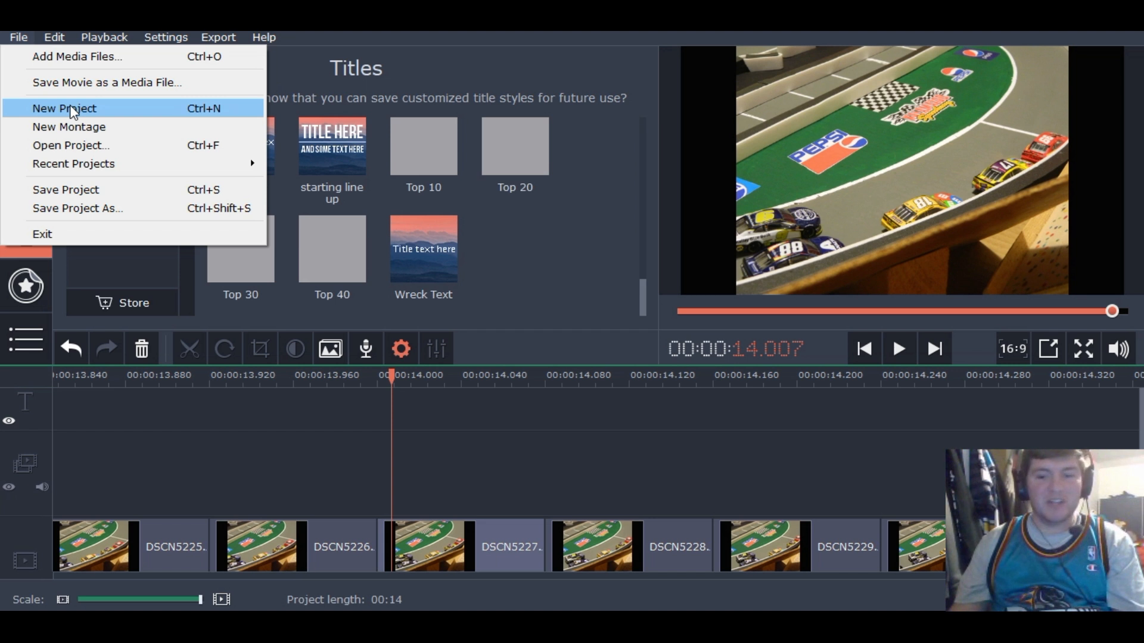
left_click(40, 111)
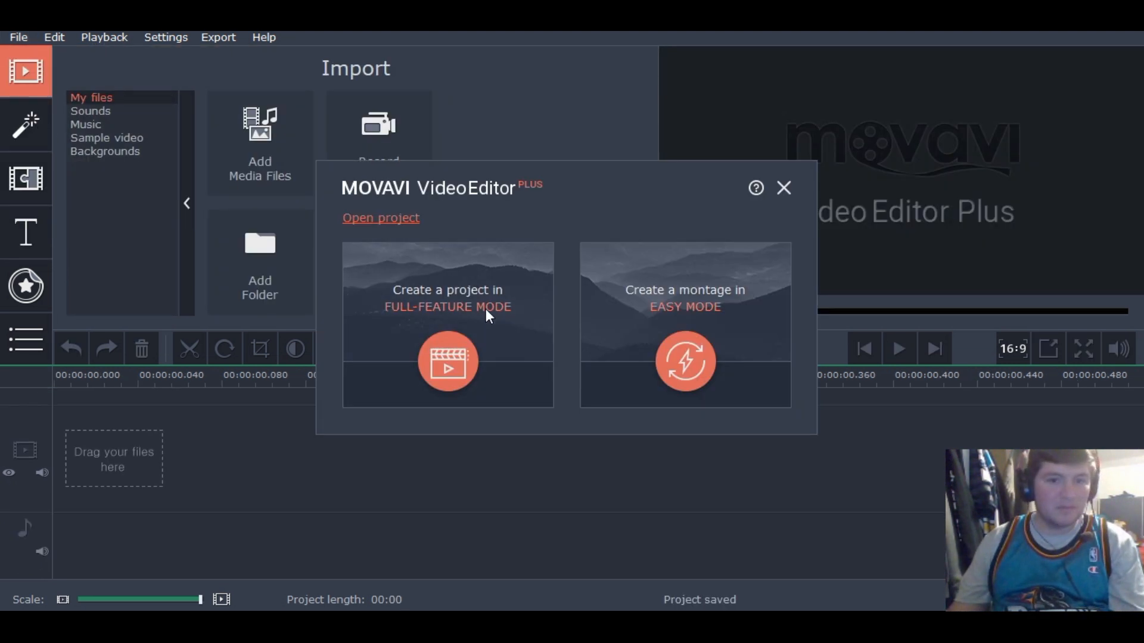
left_click(486, 310)
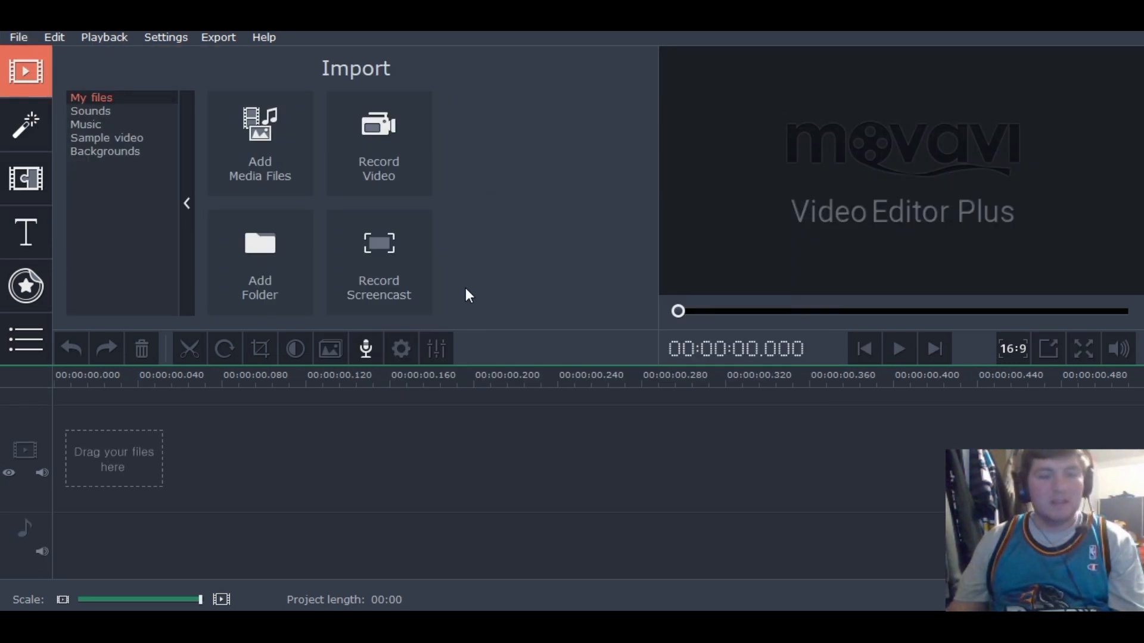
Start adding media files and browse to the Kalamazoo folder under Pictures, ACS Racing Network, Season 9
left_click(253, 156)
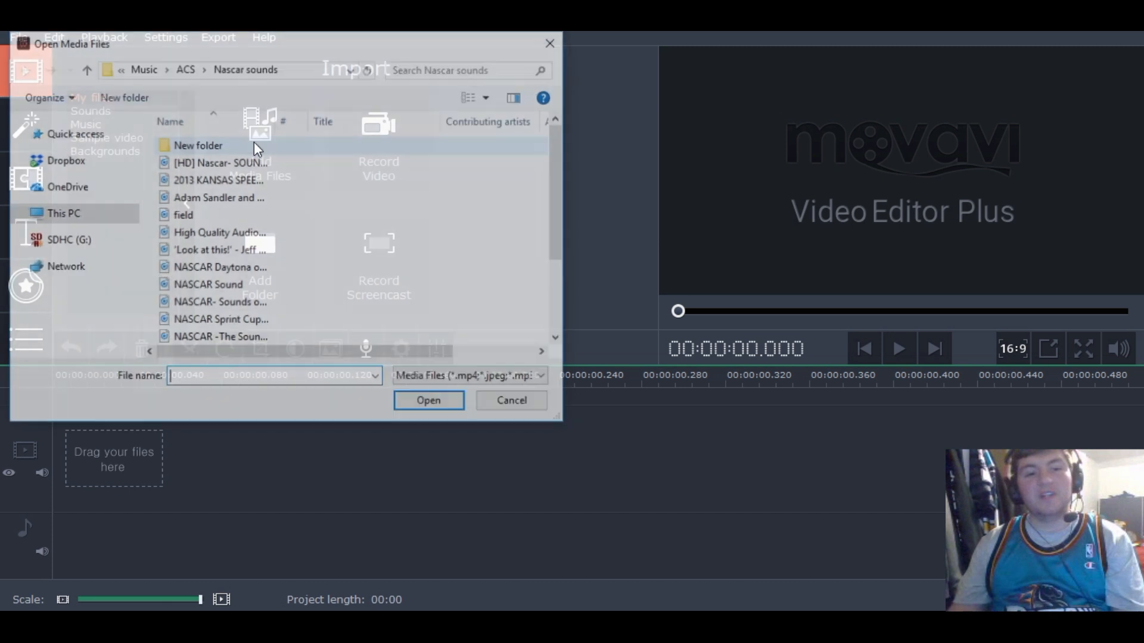
left_click(184, 69)
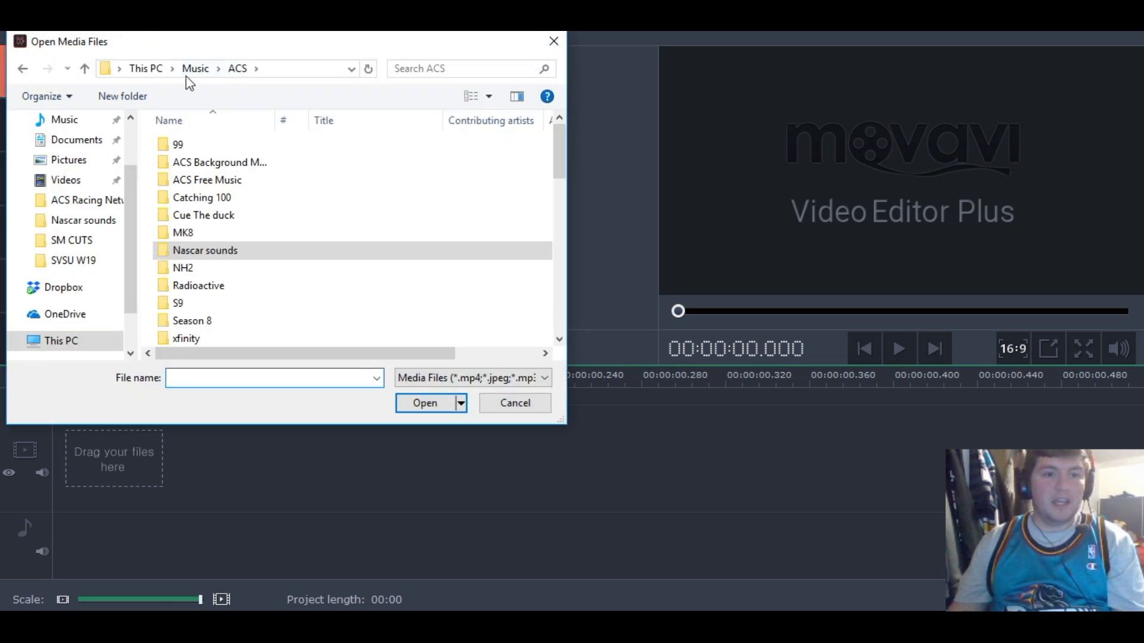
left_click(68, 162)
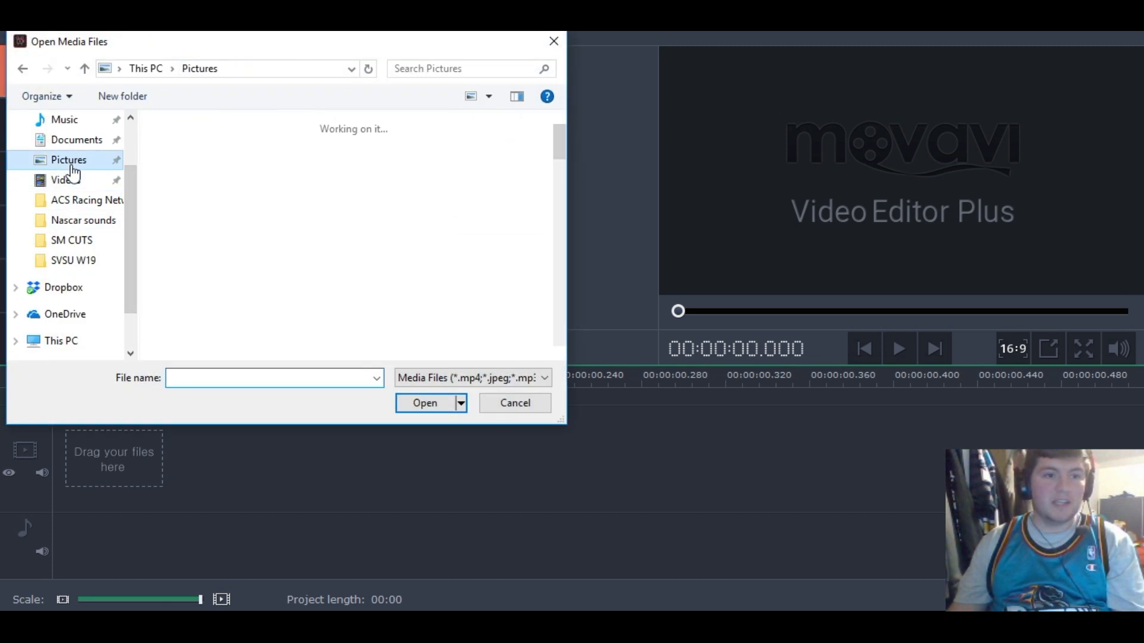
double_click(197, 163)
double_click(196, 162)
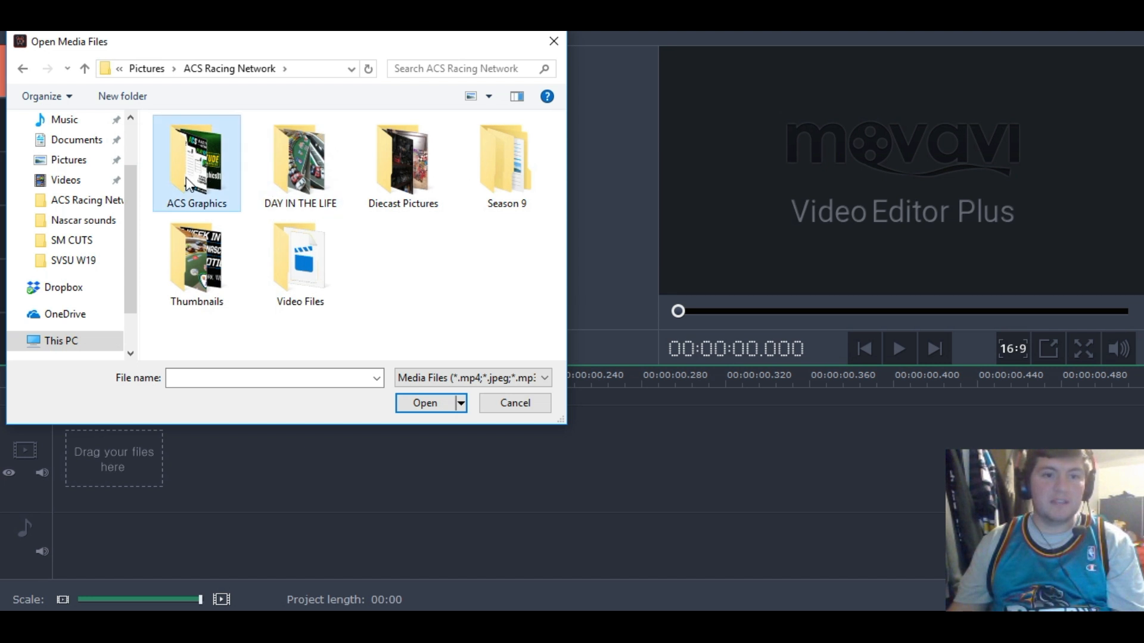
left_click(185, 69)
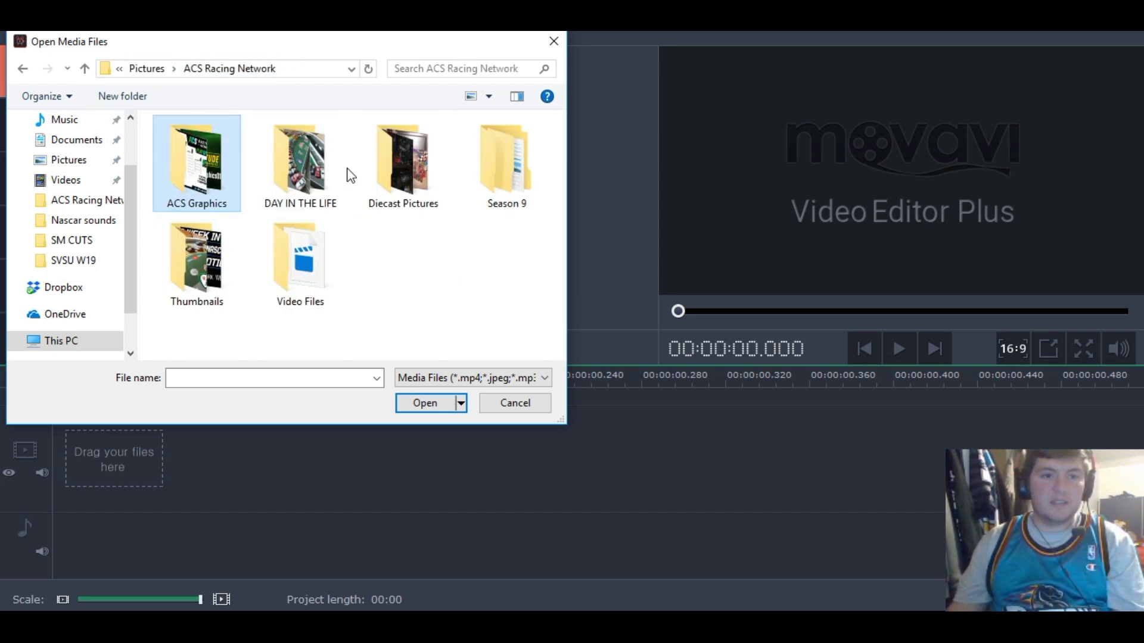
double_click(529, 169)
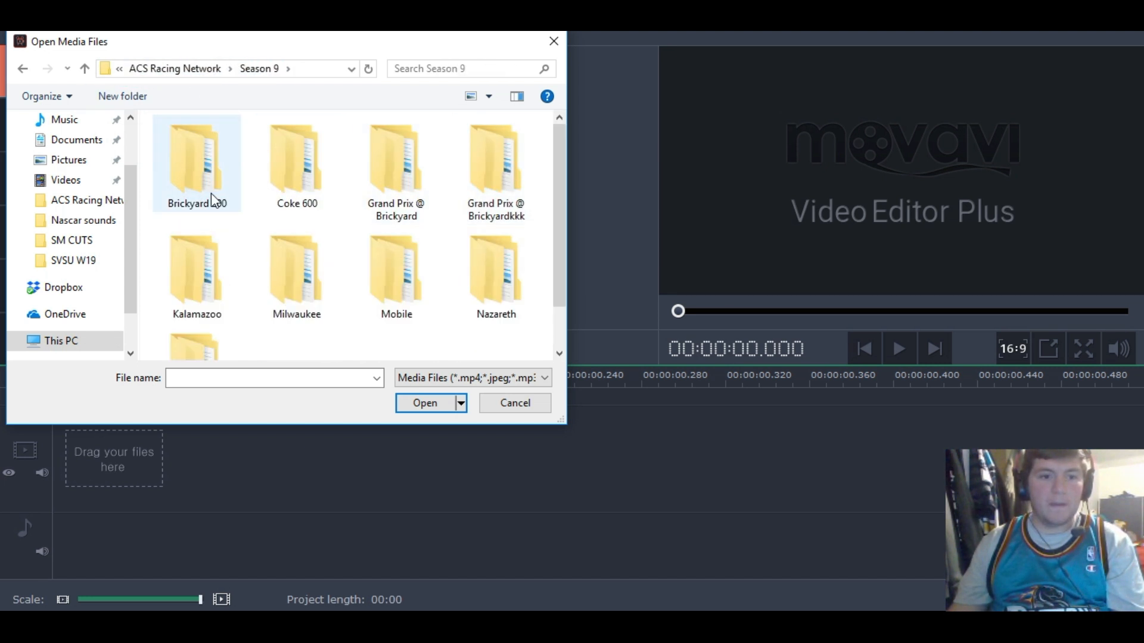
double_click(207, 279)
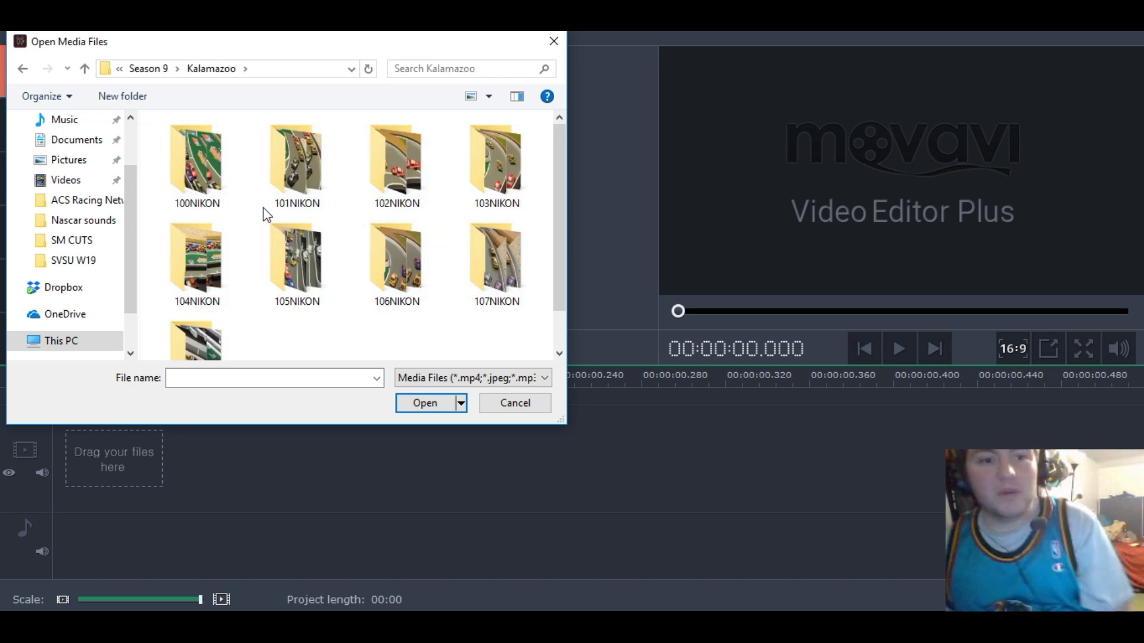
Browse the 108NIKON and 107NIKON folders for the start of the yellow car's burnout photo sequence
scroll(190, 247, "down", 1)
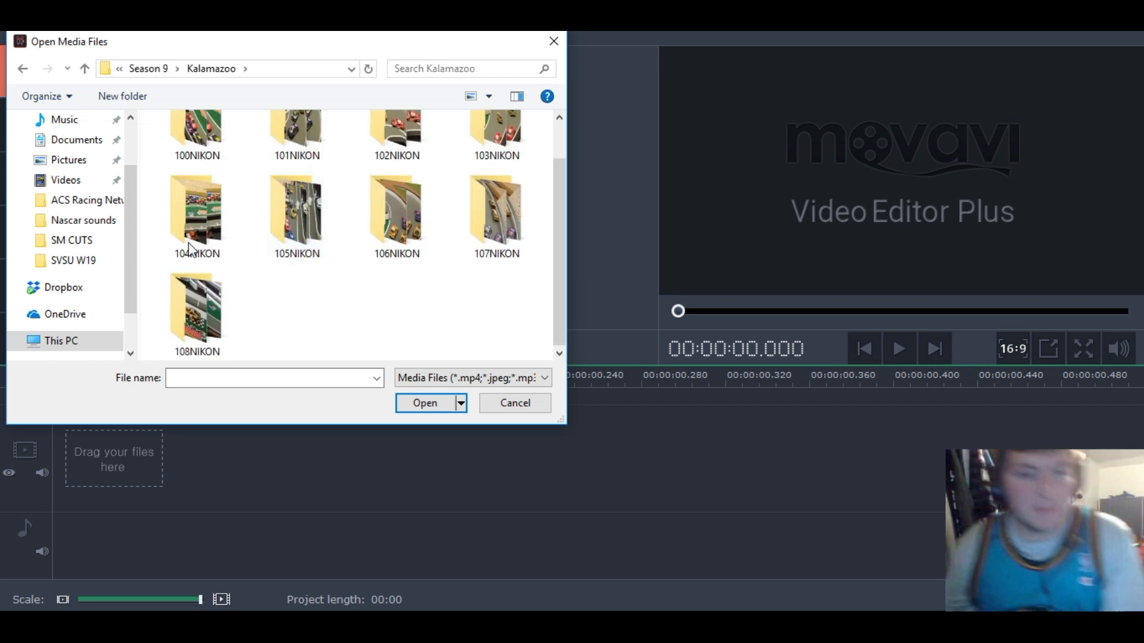
double_click(198, 305)
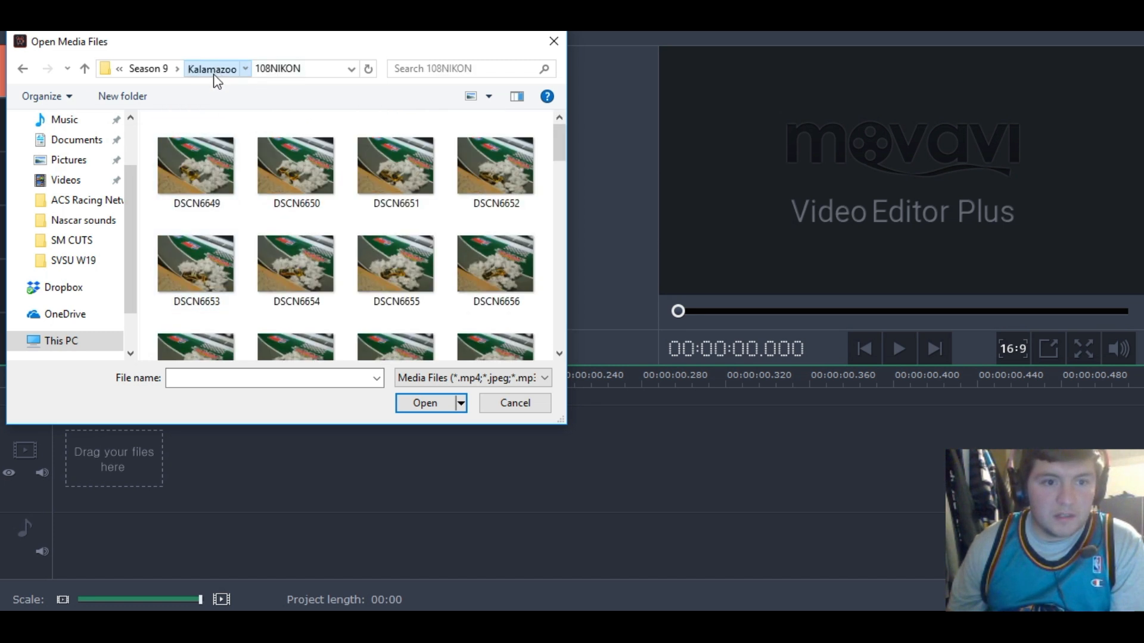
left_click(212, 70)
double_click(486, 238)
scroll(401, 248, "down", 8)
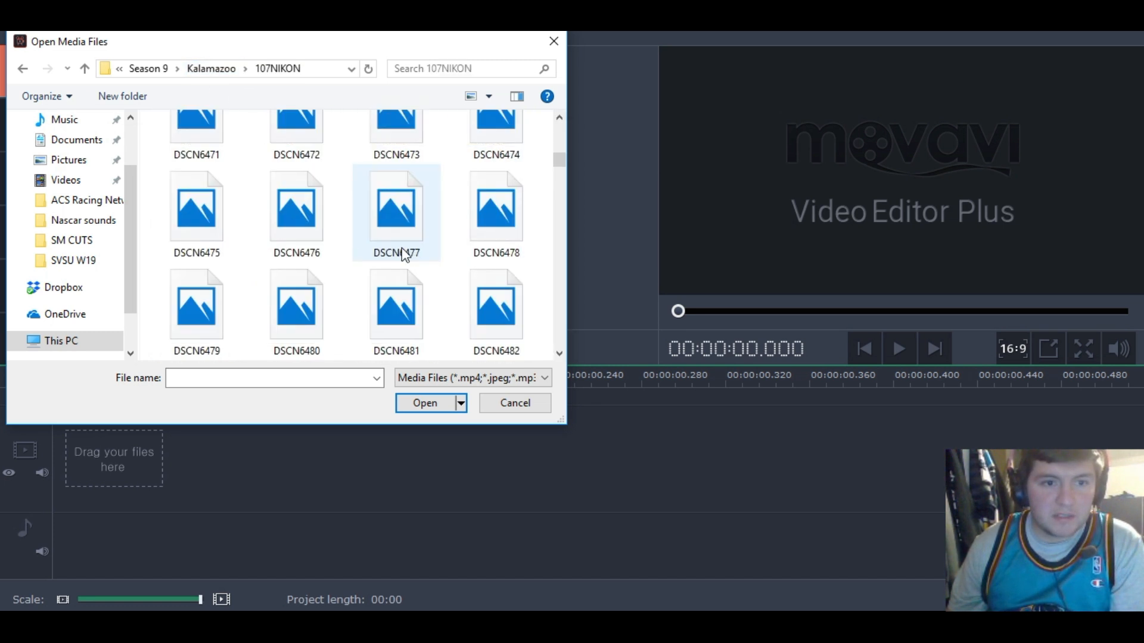
scroll(403, 255, "down", 15)
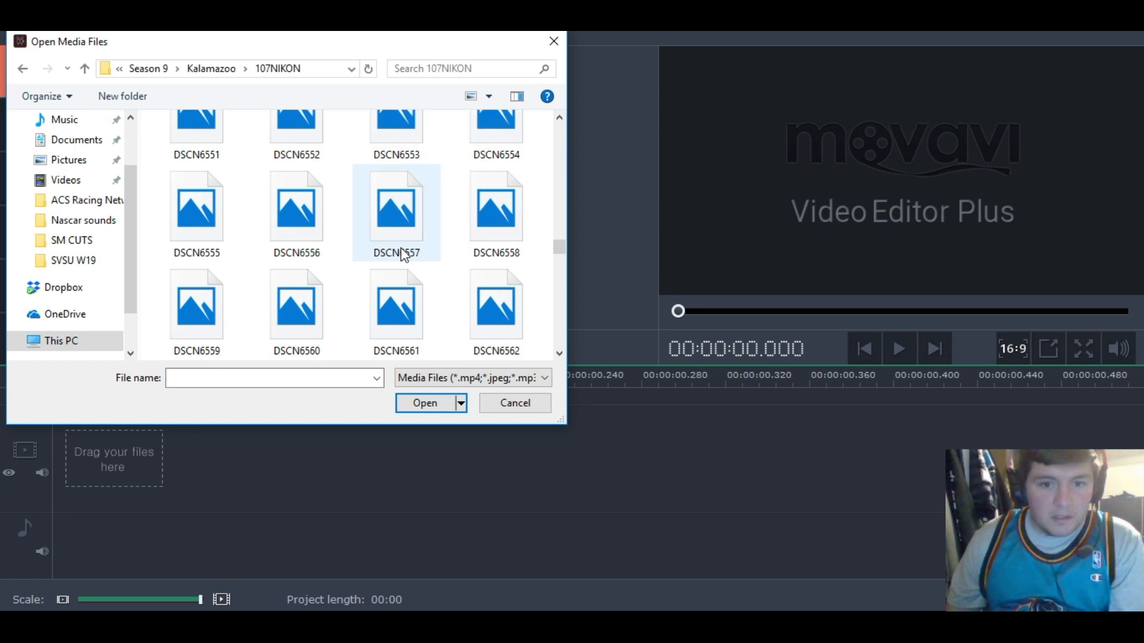
scroll(402, 257, "down", 10)
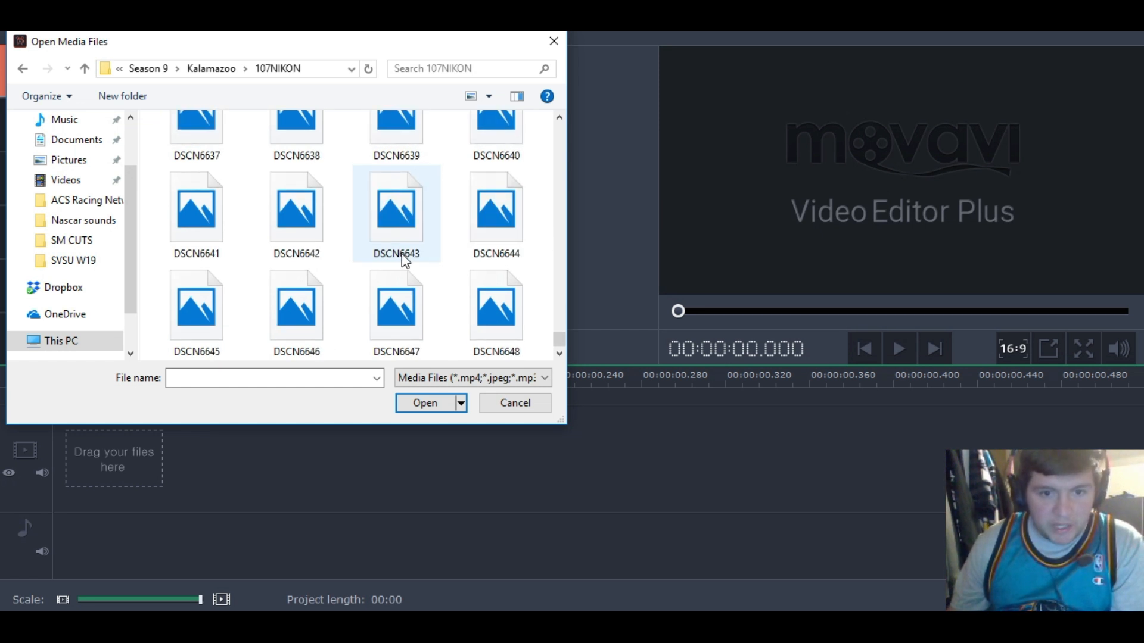
scroll(409, 263, "up", 3)
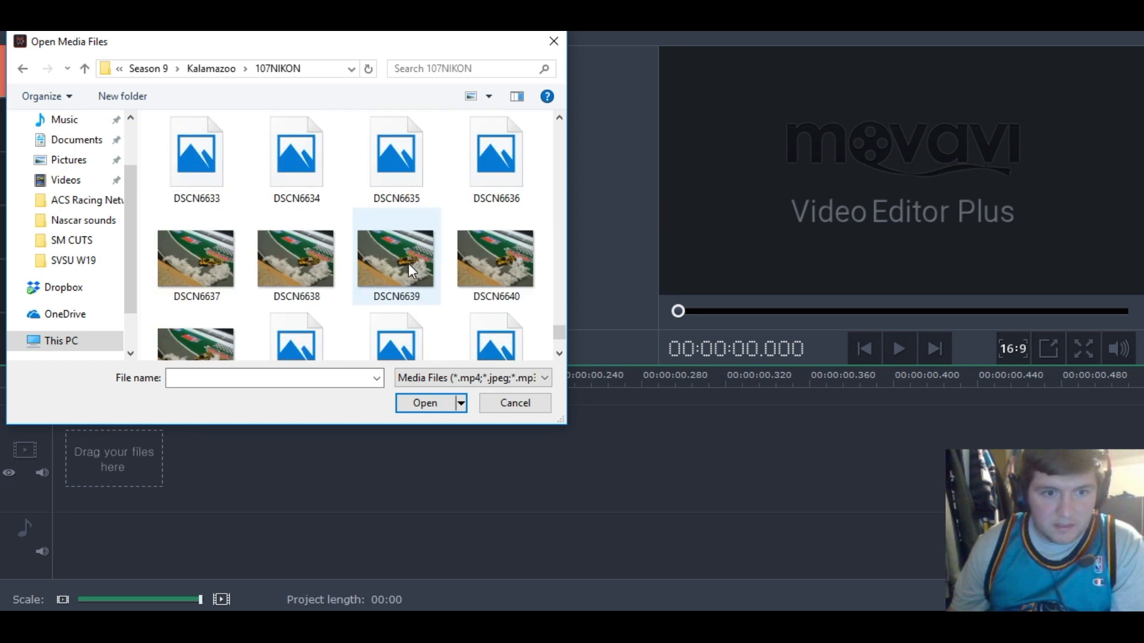
scroll(409, 263, "down", 2)
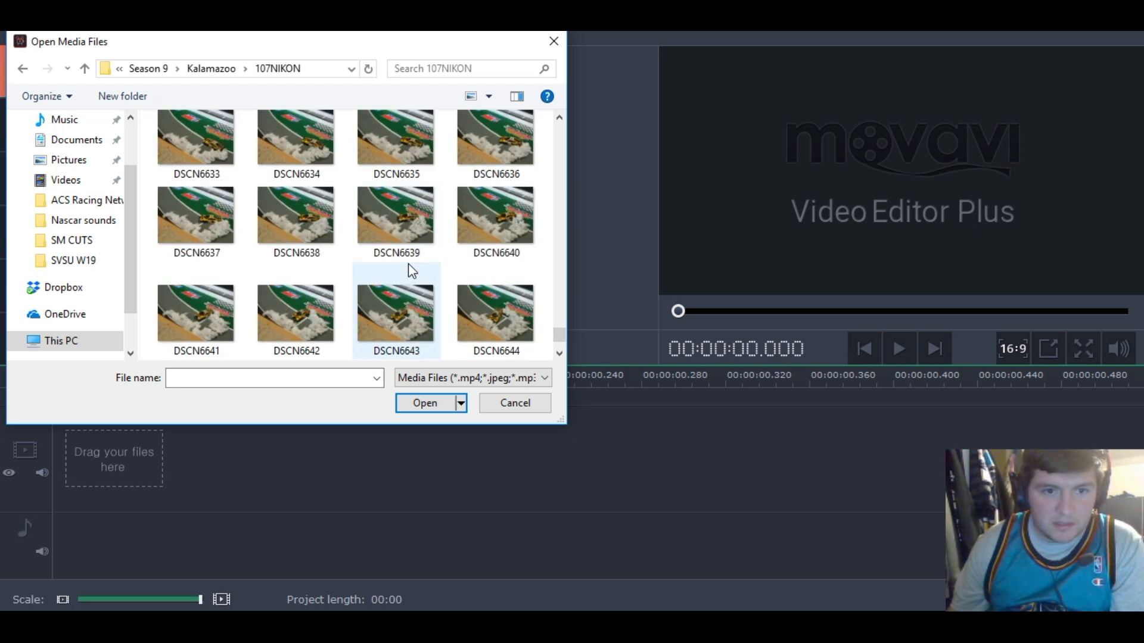
scroll(408, 263, "up", 6)
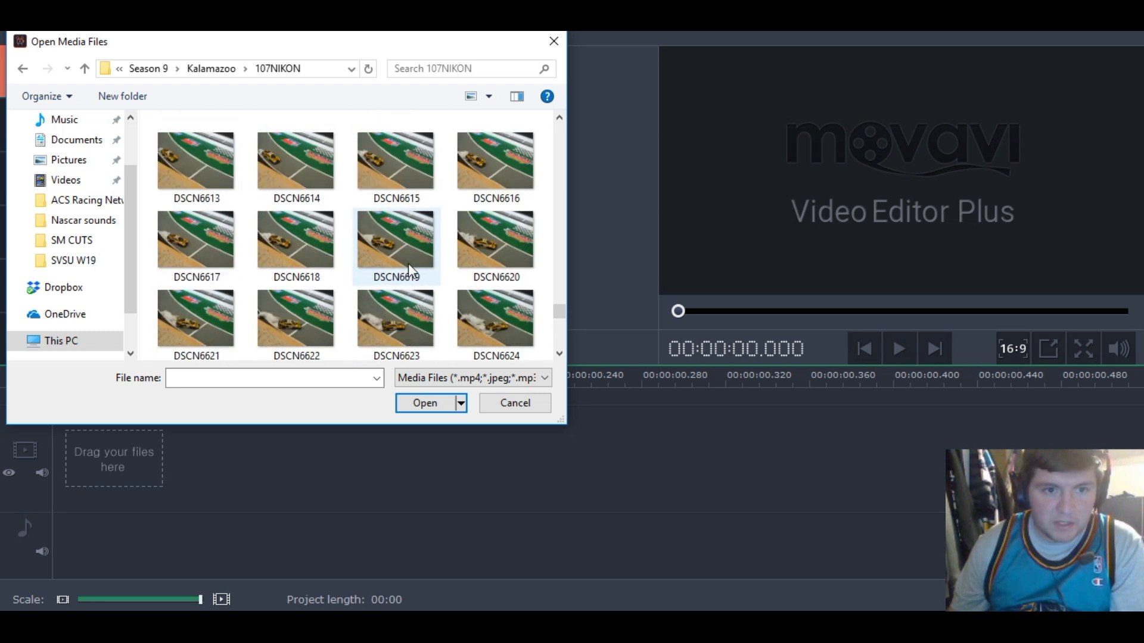
scroll(409, 263, "up", 4)
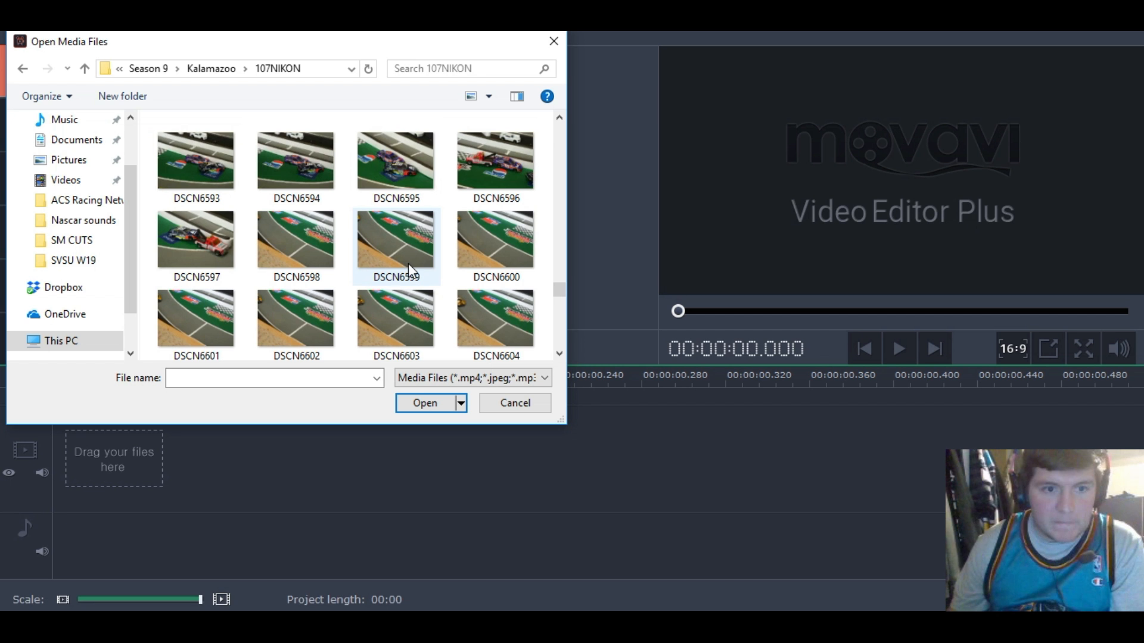
Add photos DSCN6598 through DSCN6648 from the 107NIKON folder to the project
left_click(299, 241)
scroll(299, 242, "down", 11)
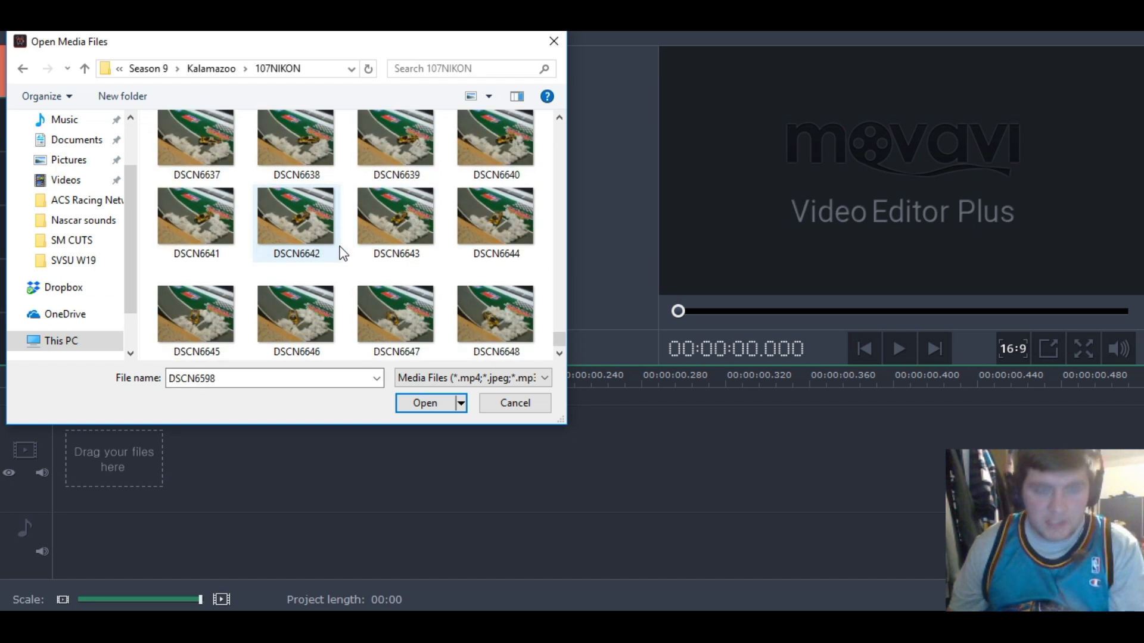
left_click(478, 341, "shift")
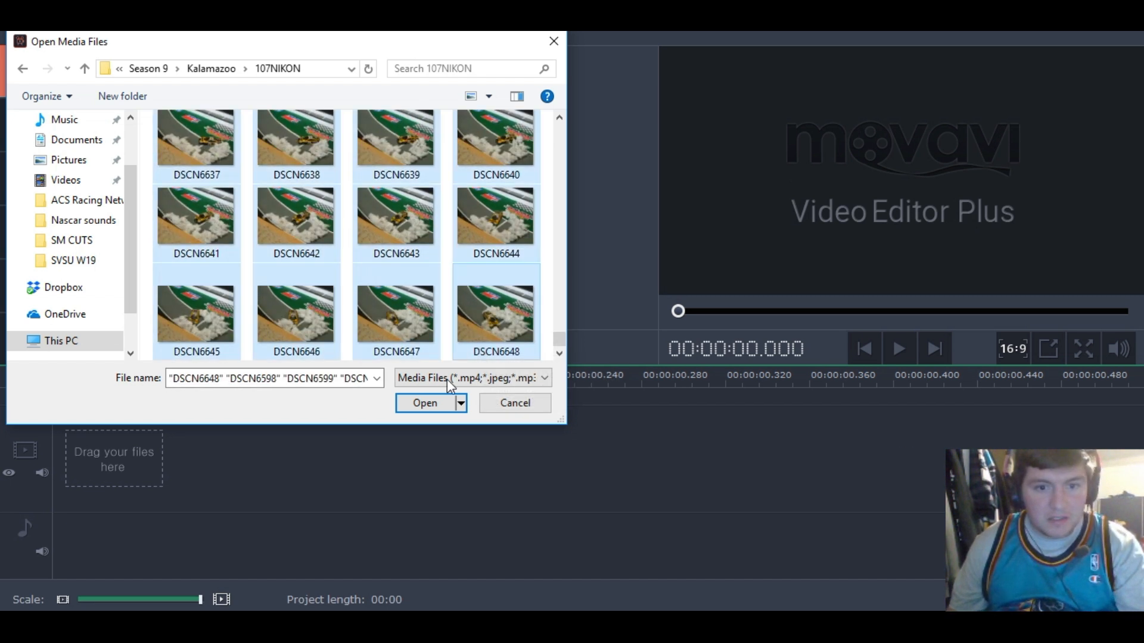
left_click(438, 402)
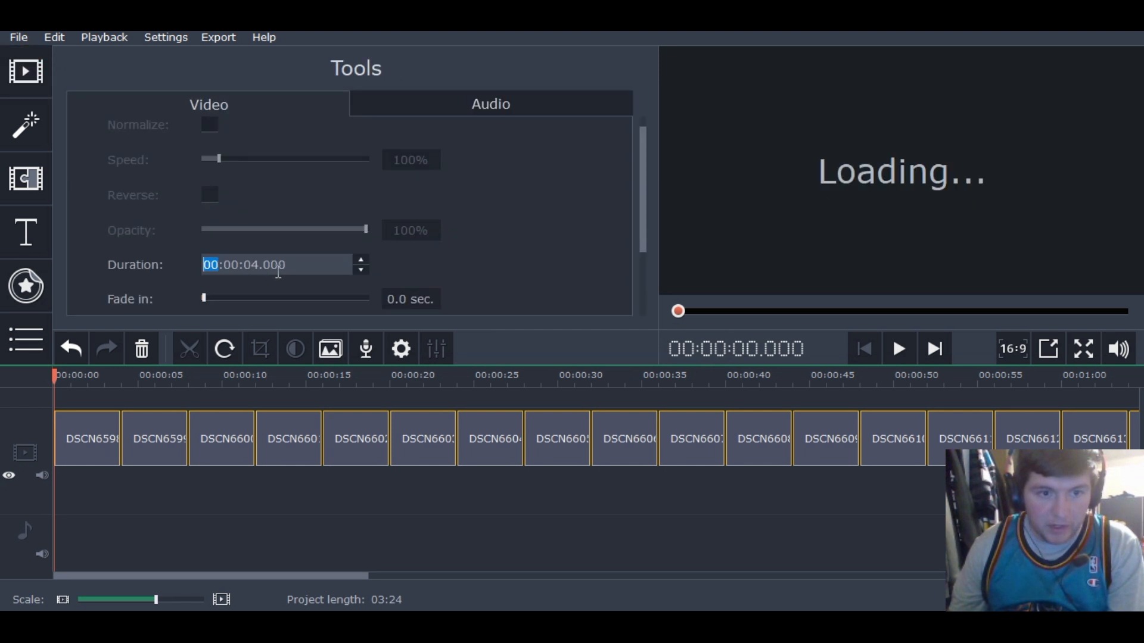
Set the duration of all the added photos to 00:00:00.090
left_click(300, 269)
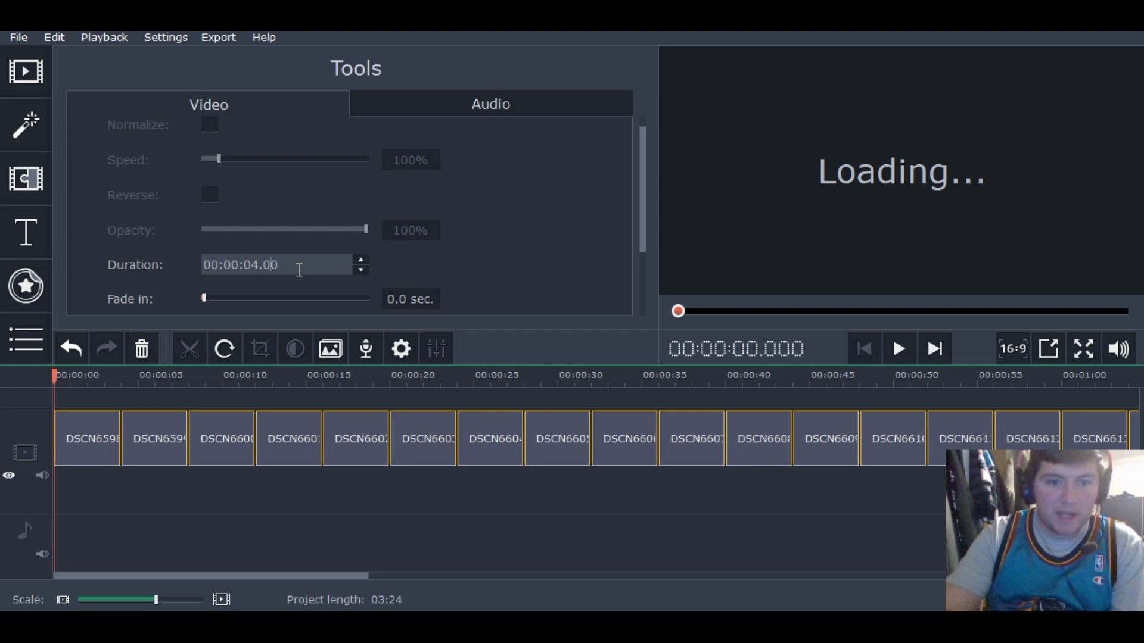
type("9")
key("Left")
key("Left")
key("Left")
key("BackSpace")
type("0")
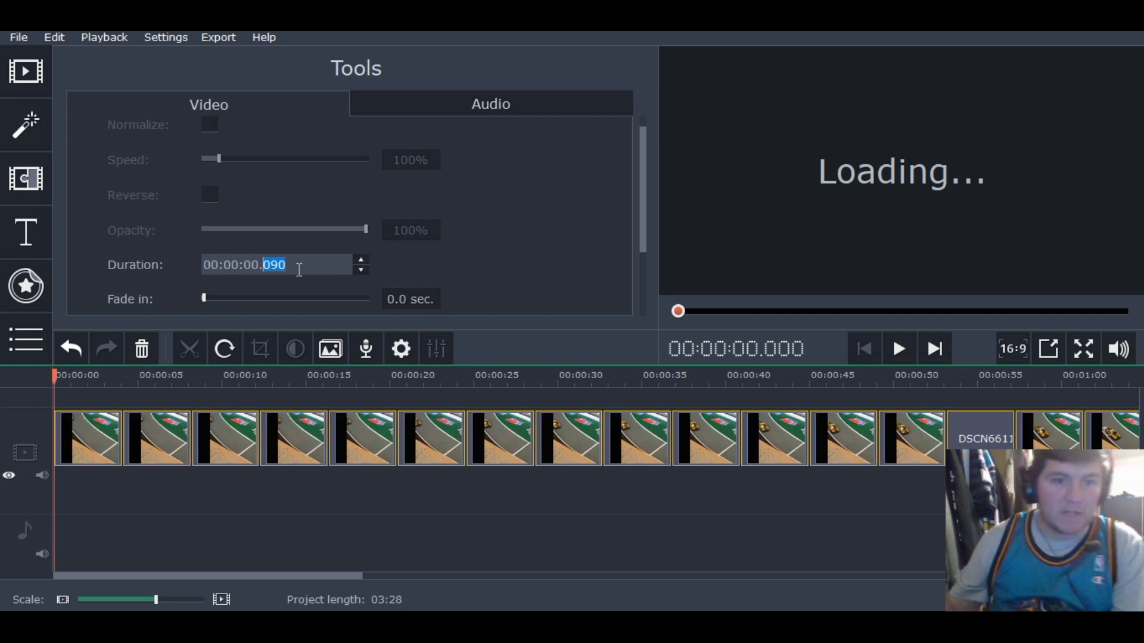
left_click(300, 270)
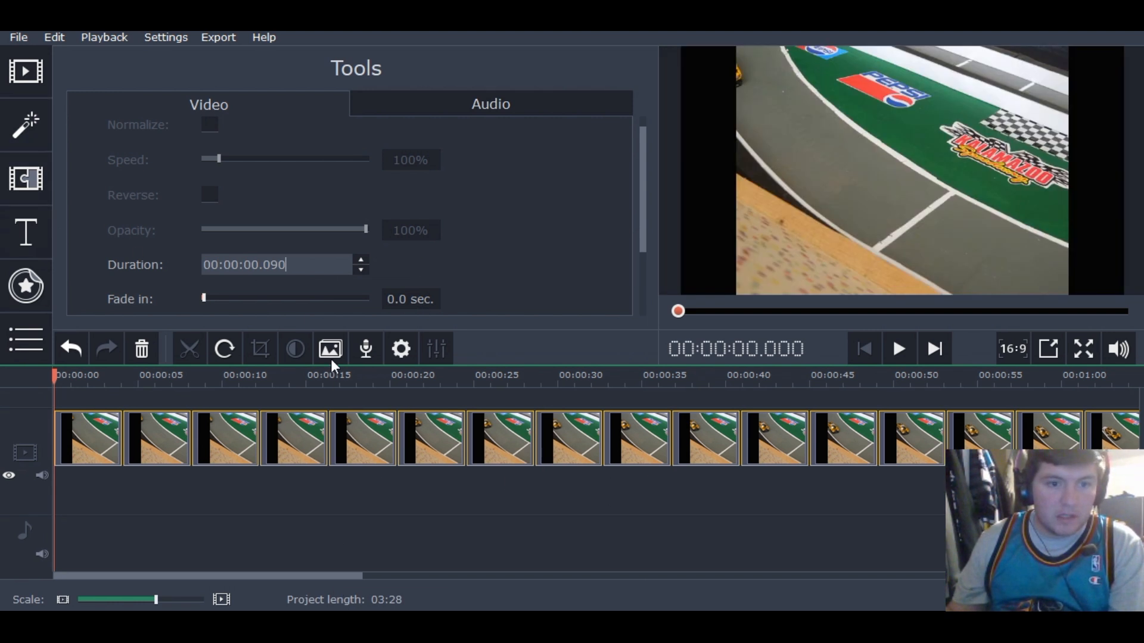
key("Return")
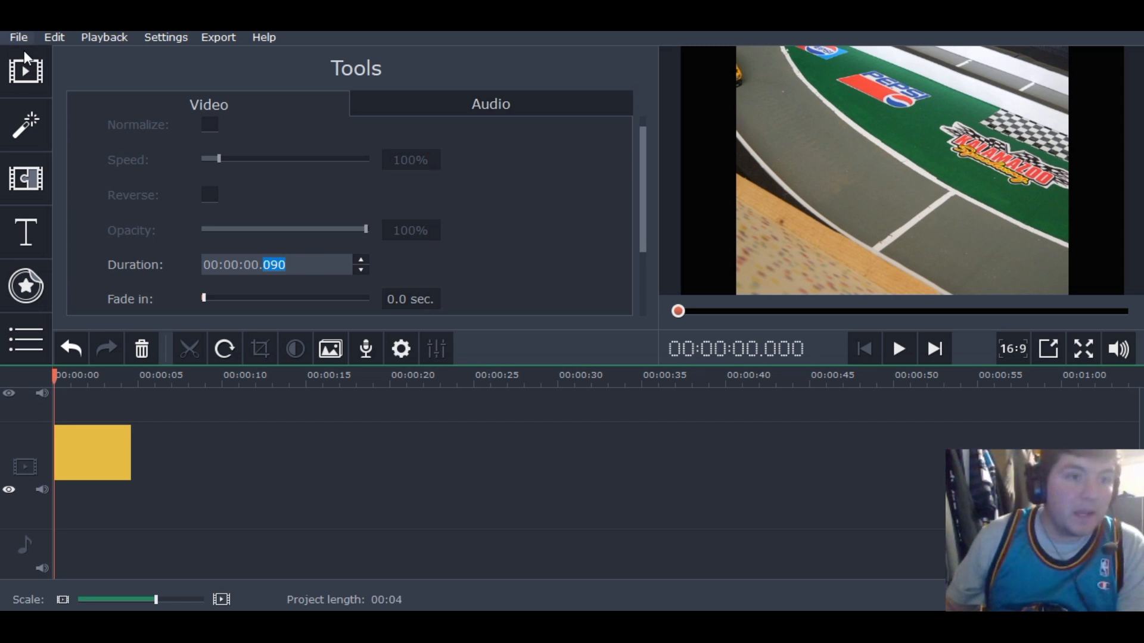
Add the continuing burnout photos, starting from DSCN6649, from the Kalamazoo 108NIKON folder
left_click(24, 55)
left_click(242, 140)
left_click(220, 67)
double_click(202, 307)
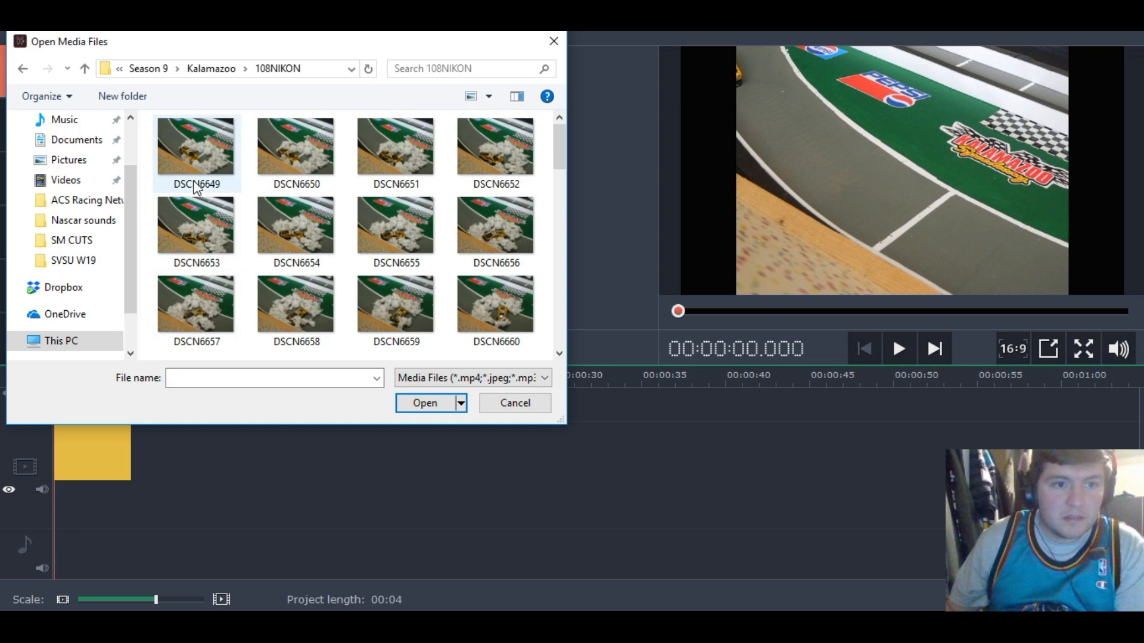
left_click_drag(150, 140, 526, 335)
left_click(438, 405)
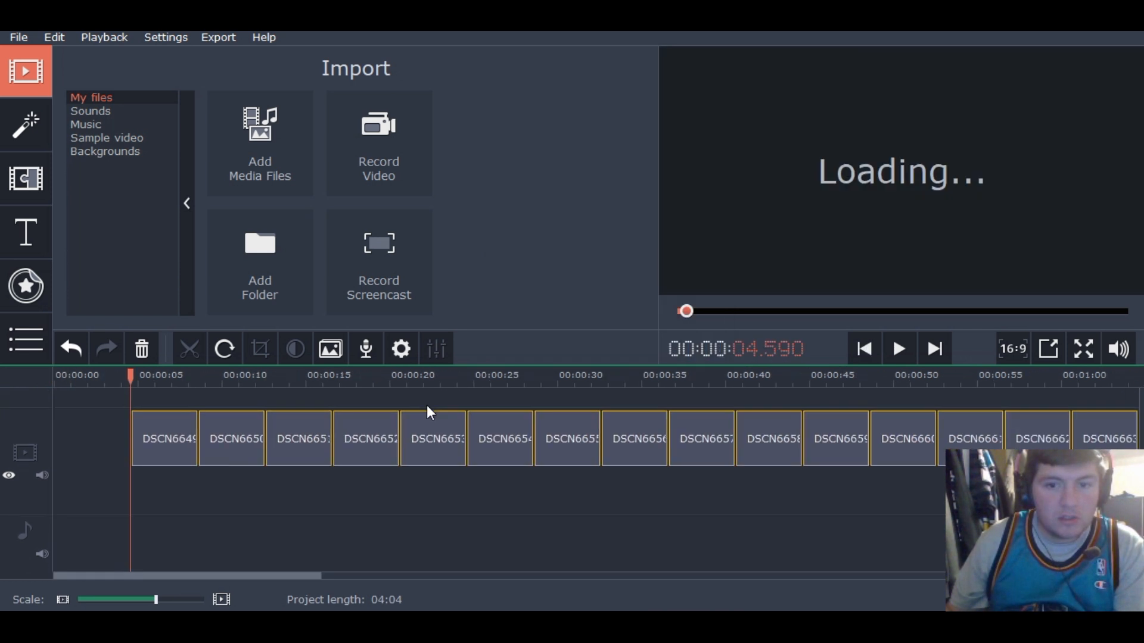
Set the duration of the newly added 108NIKON photos to 00:00:00.090
double_click(176, 421)
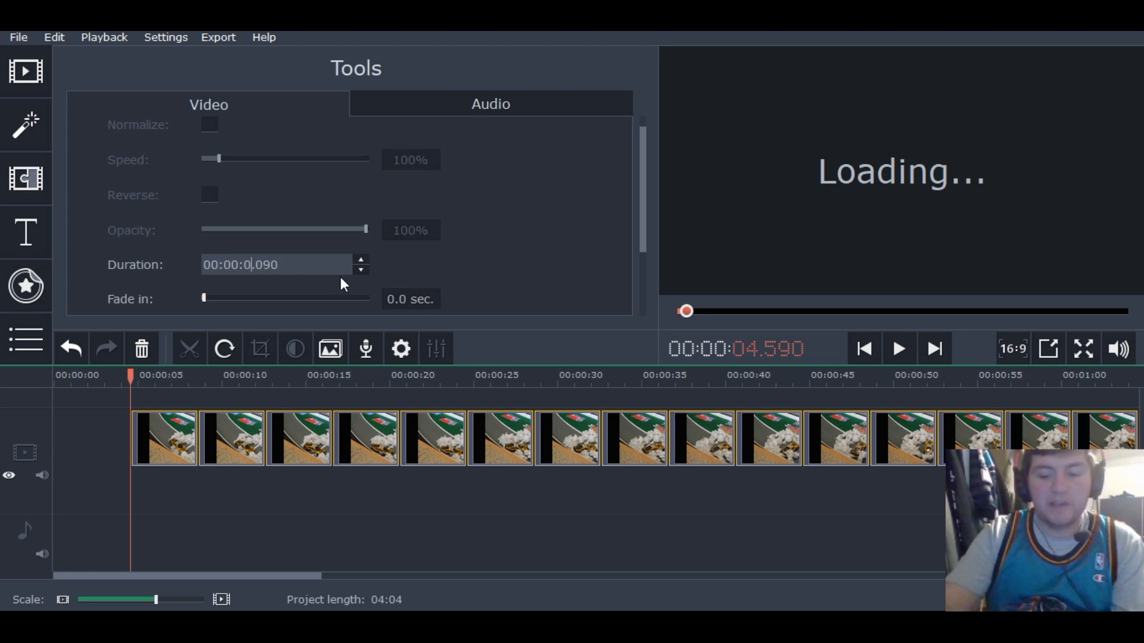
type("0")
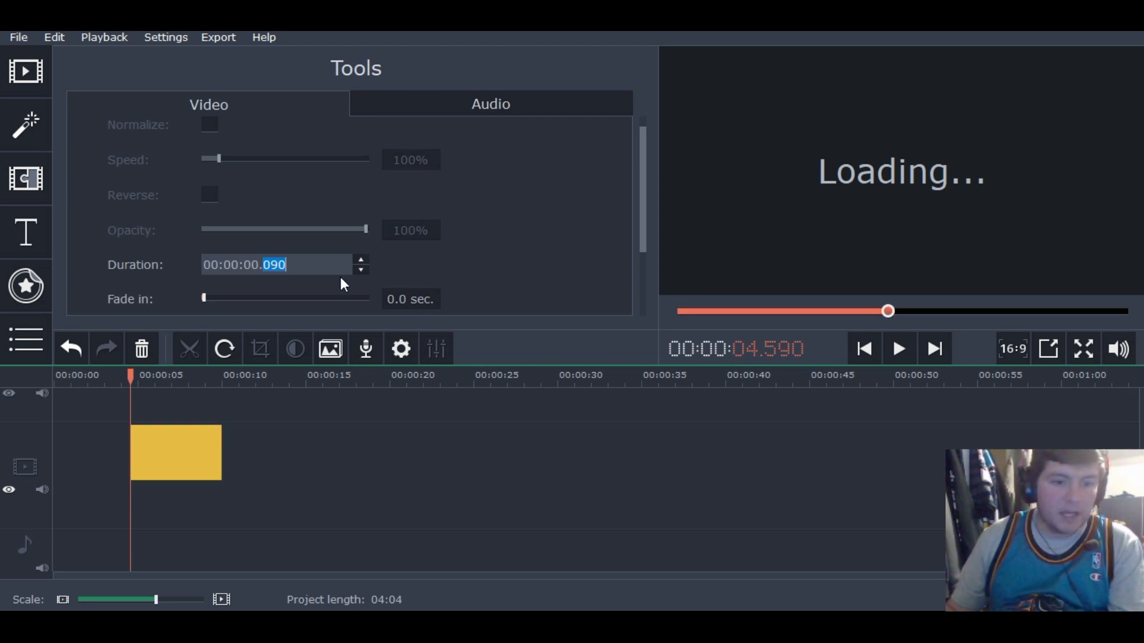
left_click(216, 598)
left_click(216, 598)
left_click(215, 599)
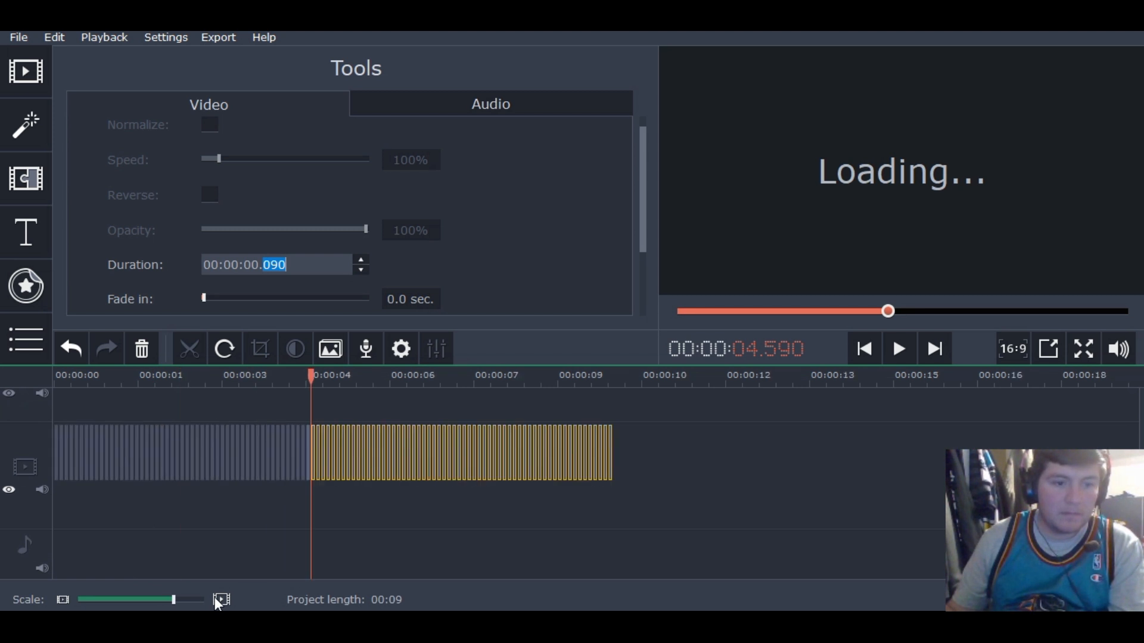
left_click(216, 598)
Insert the favorite title "Text with line 2" before the first photo and set its duration to 4 seconds
left_click(32, 80)
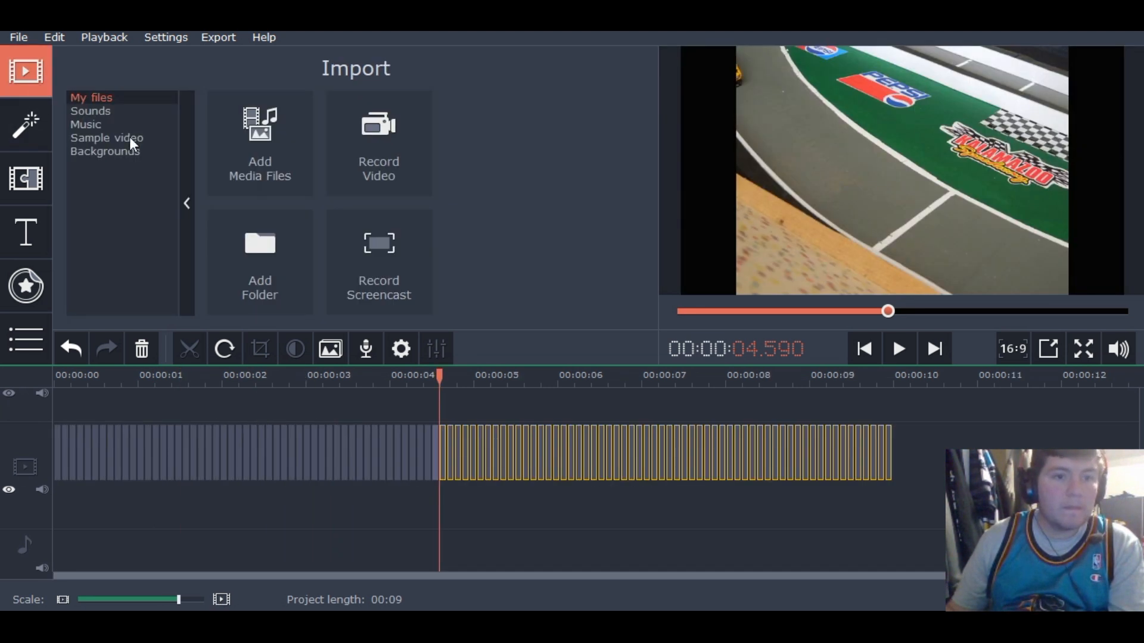
left_click(44, 243)
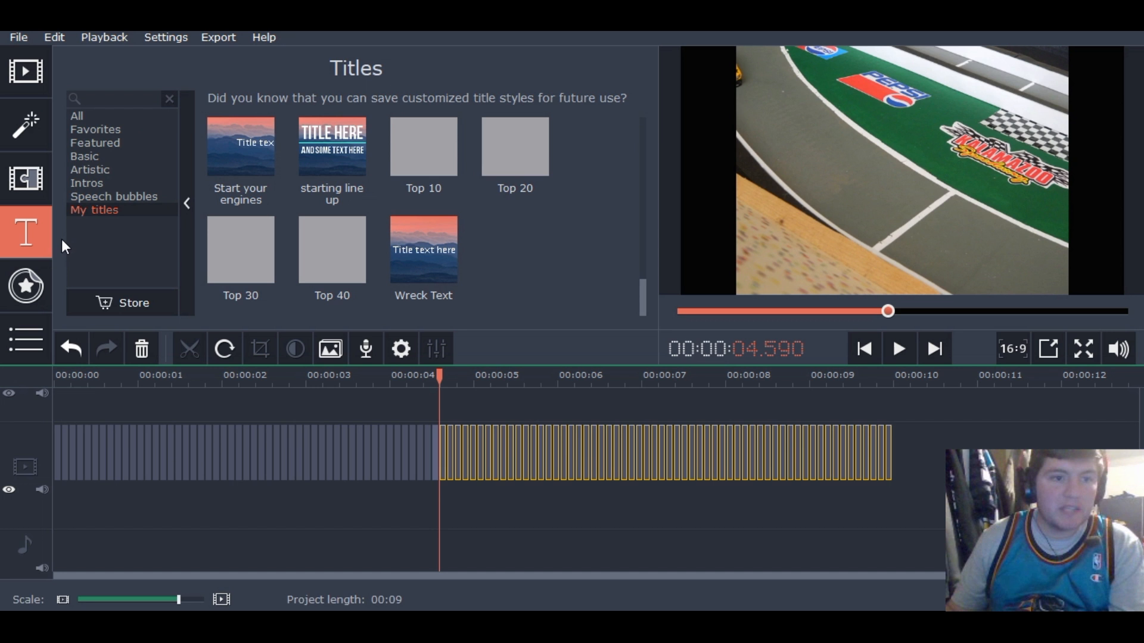
left_click(89, 129)
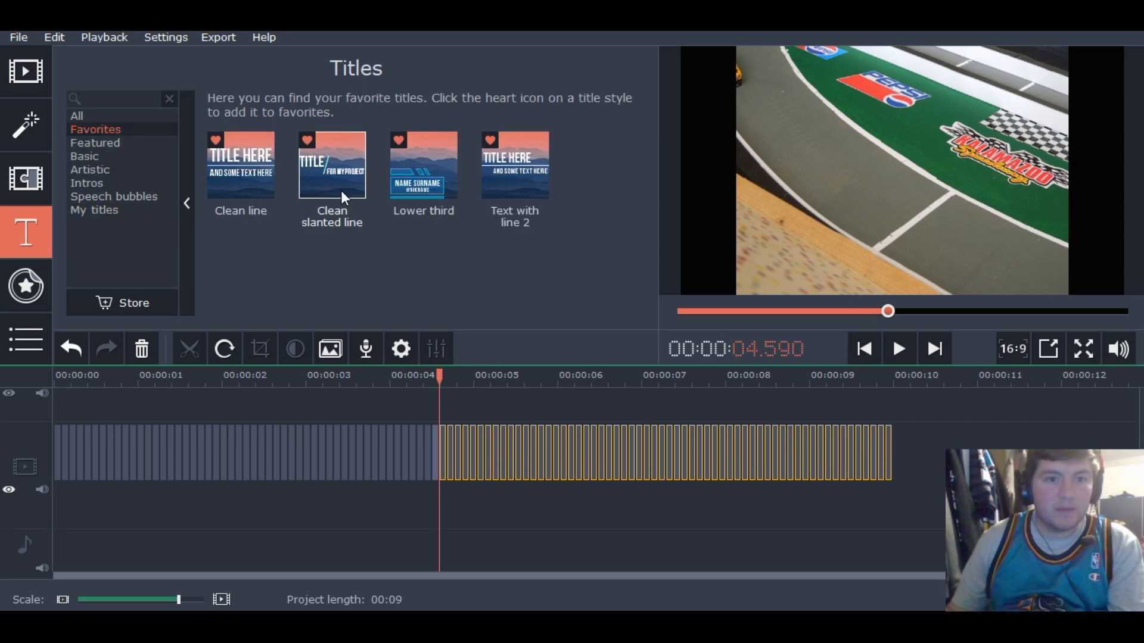
left_click_drag(527, 168, 51, 456)
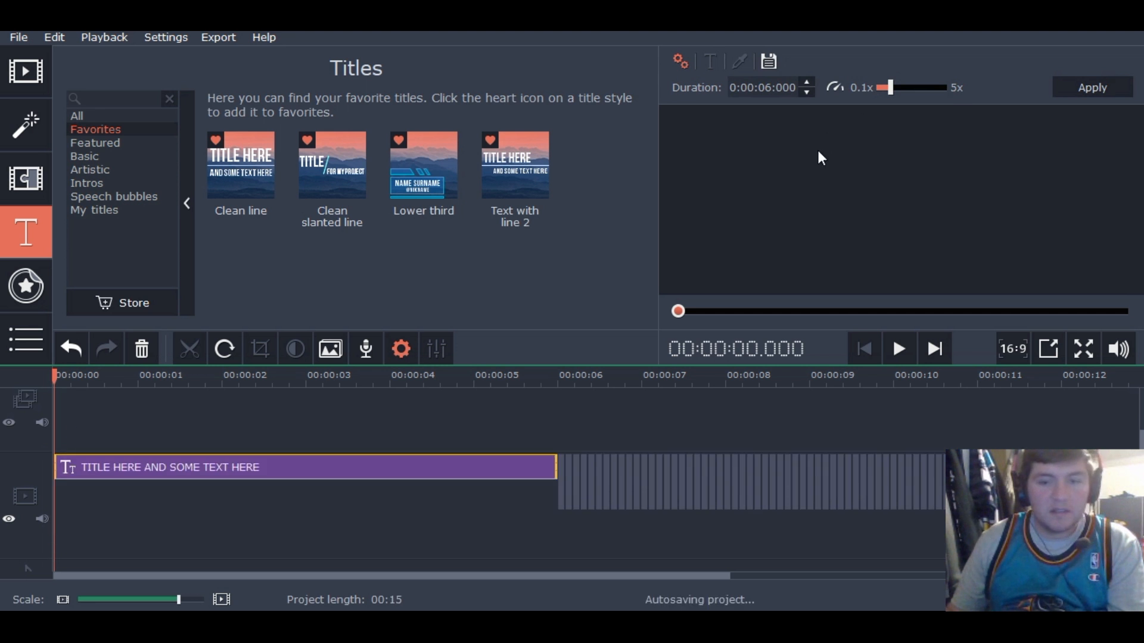
left_click(805, 90)
left_click(806, 90)
Replace the title's main line with "ERIK JONES"
left_click(873, 180)
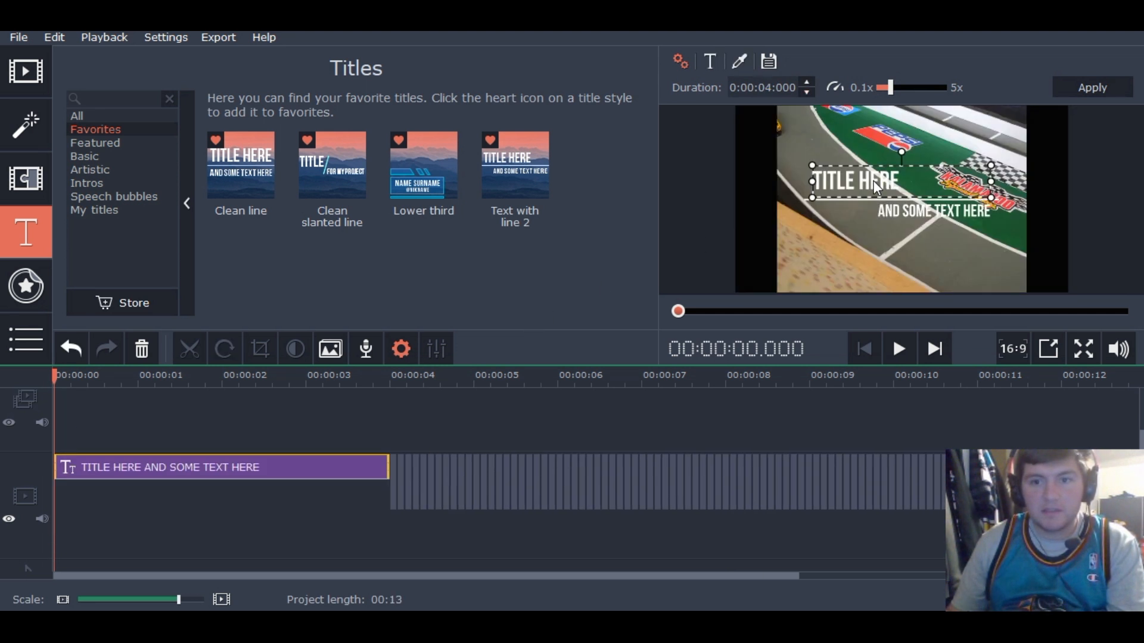
key("BackSpace")
key("BackSpace")
key("BackSpace")
key("BackSpace")
key("BackSpace")
key("BackSpace")
key("BackSpace")
type("ERIK JONES")
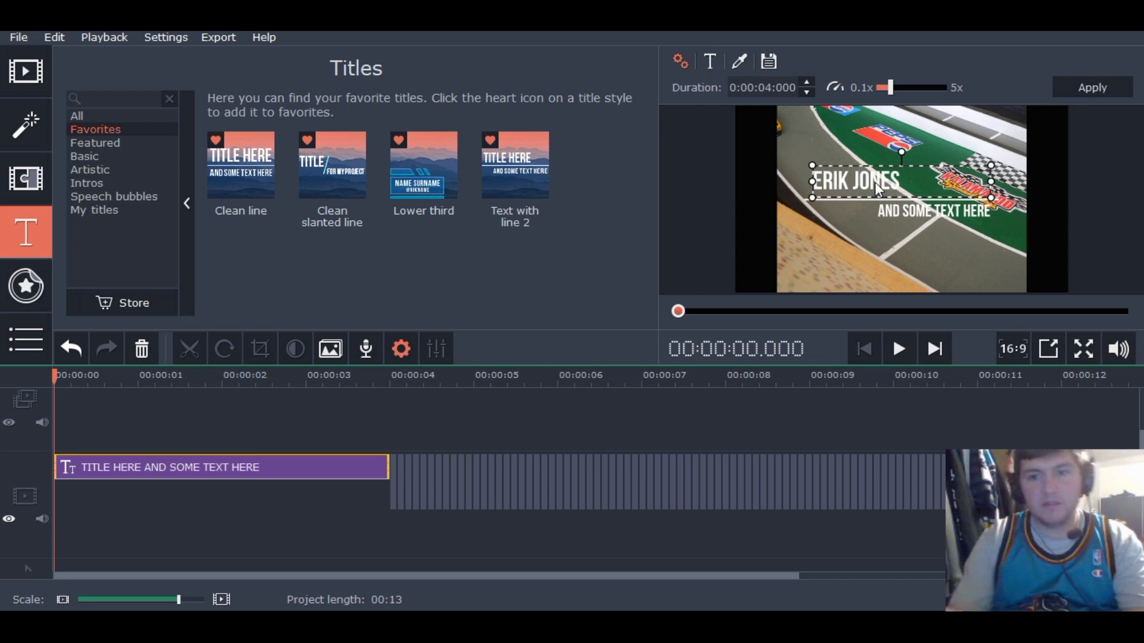
Replace the title's second line with "WINNER AT KALAMAZOO" and apply the text changes
double_click(983, 212)
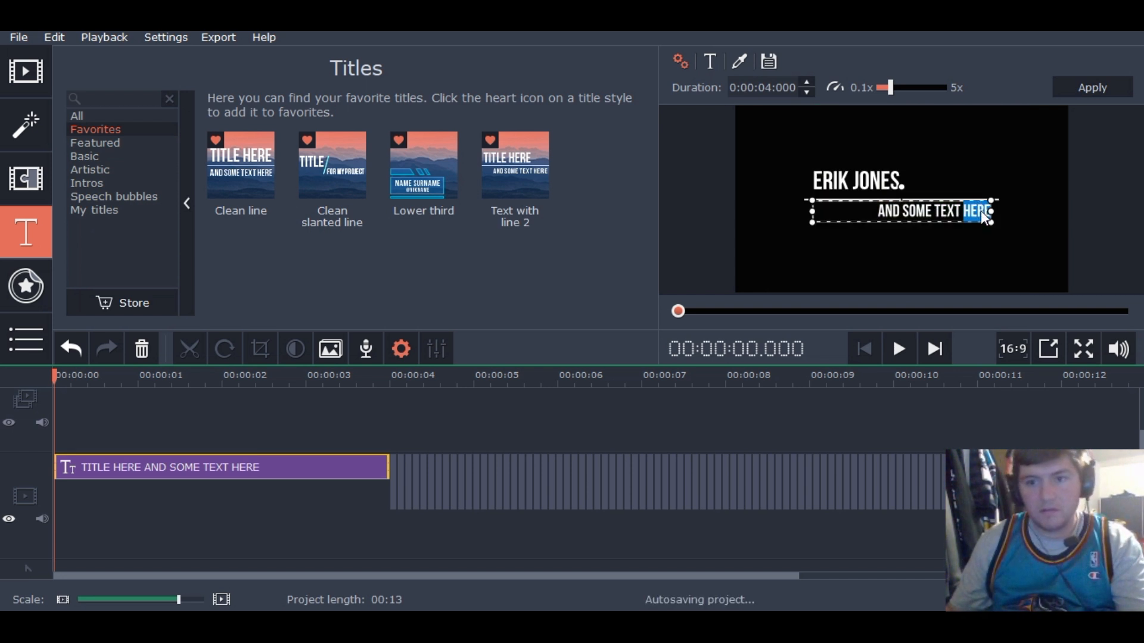
key("BackSpace")
key("BackSpace")
key("BackSpace")
key("BackSpace")
key("BackSpace")
key("BackSpace")
key("BackSpace")
key("BackSpace")
key("BackSpace")
key("BackSpace")
type("WINNER AT KALAMA")
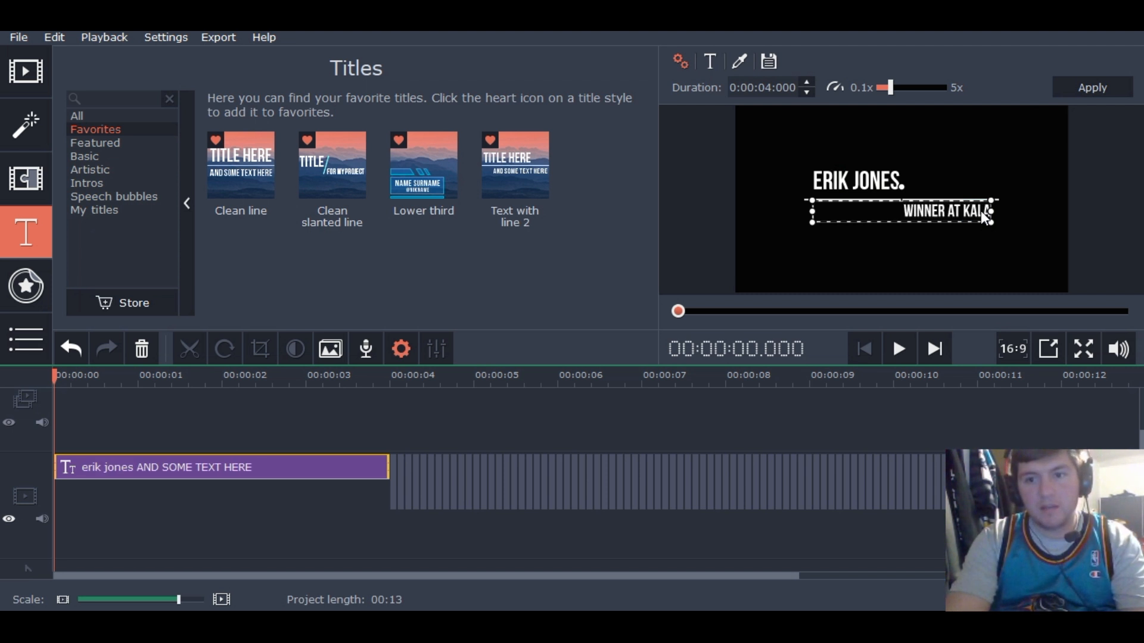
type("ZOO")
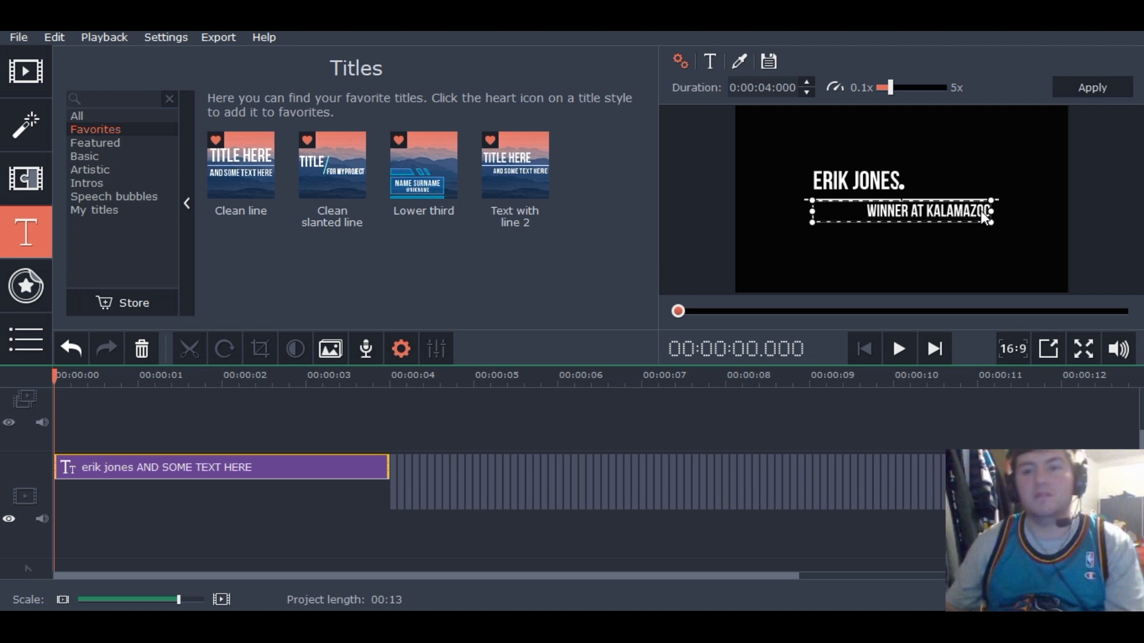
left_click(1102, 90)
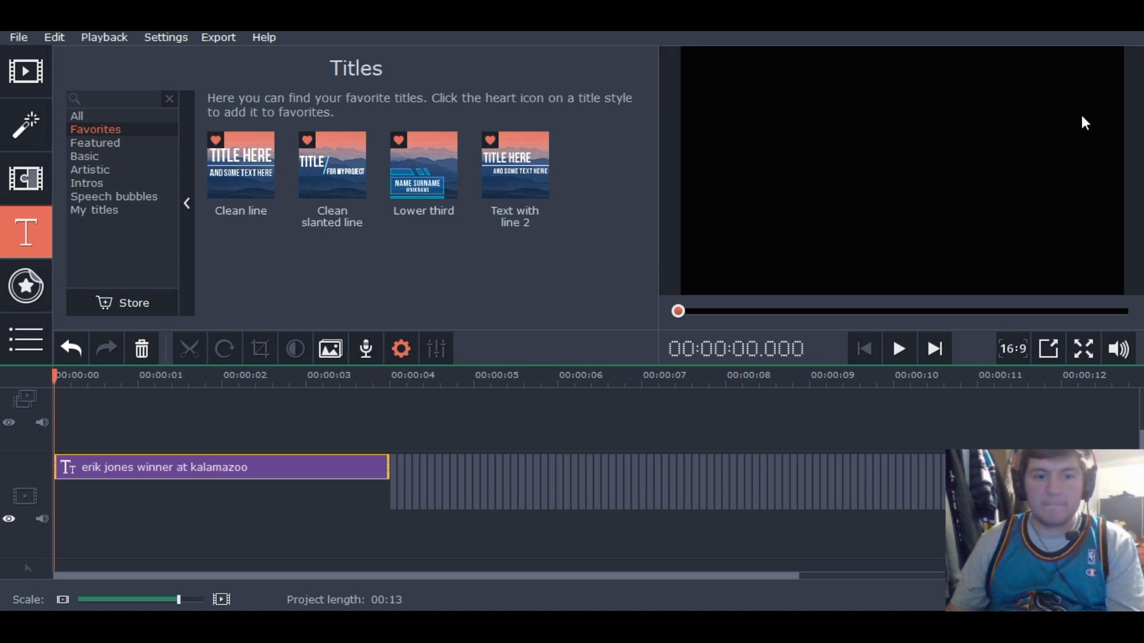
Preview the winner title, and recolor its "ERIK JONES" line yellow
left_click(893, 355)
left_click(893, 353)
double_click(141, 466)
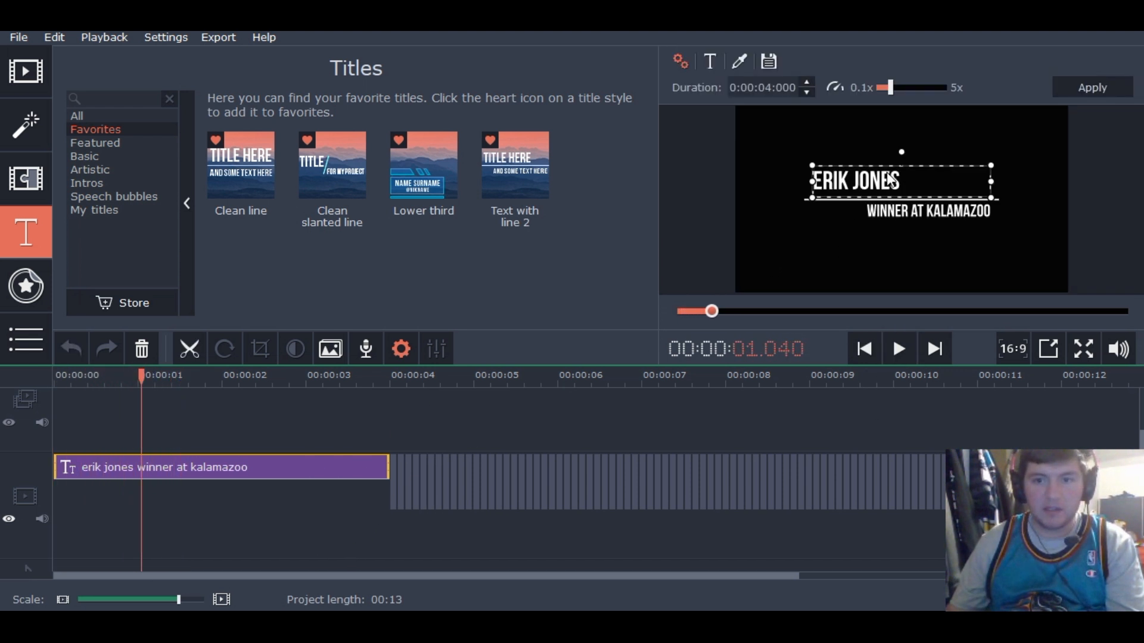
double_click(862, 187)
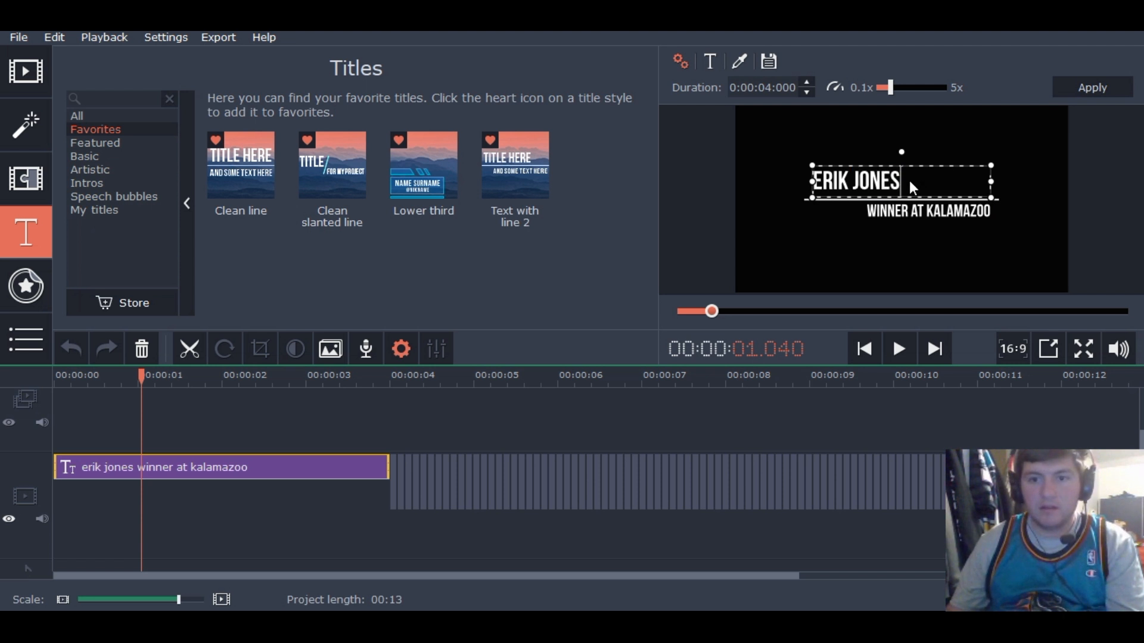
left_click(743, 59)
left_click(717, 86)
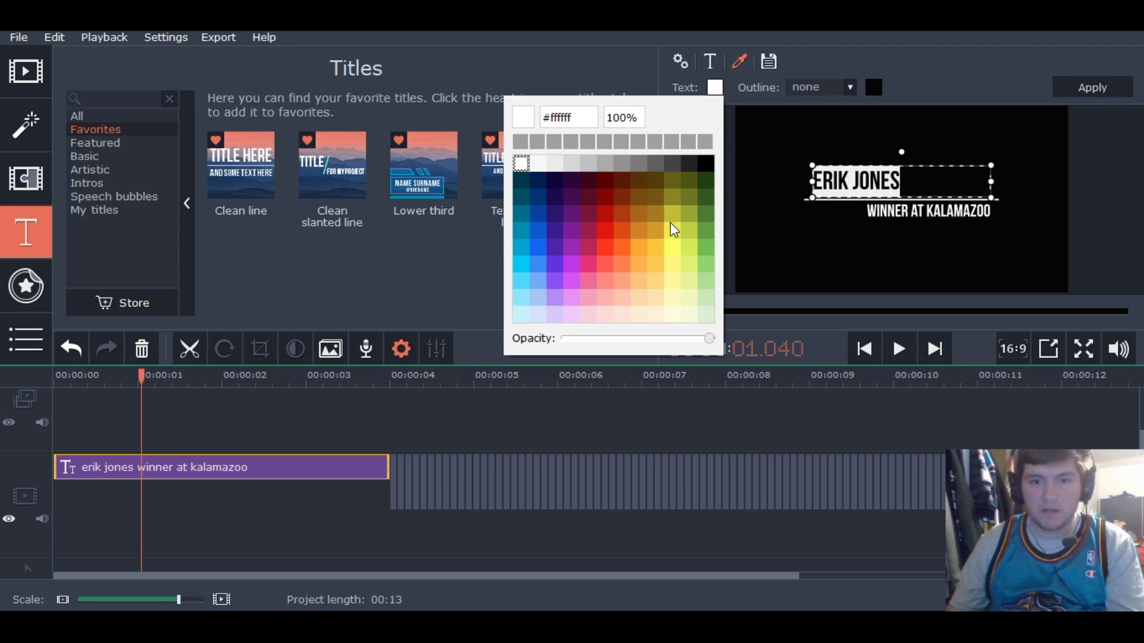
left_click(671, 225)
left_click(888, 199)
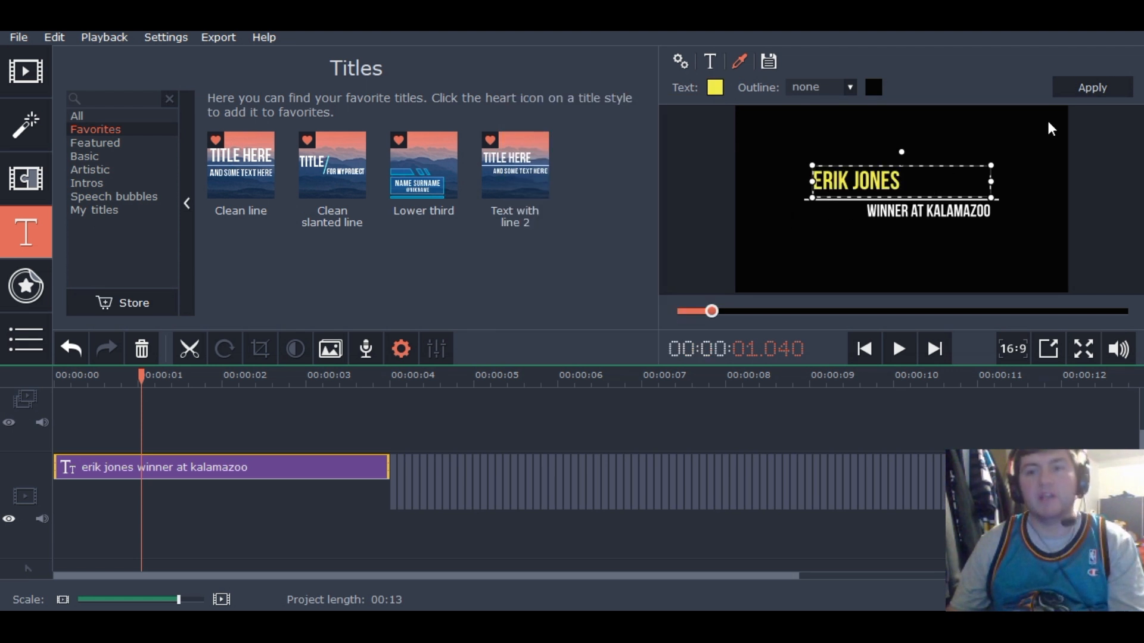
Apply the yellow recolor to the winner title and preview it through to the first photo
left_click(1090, 88)
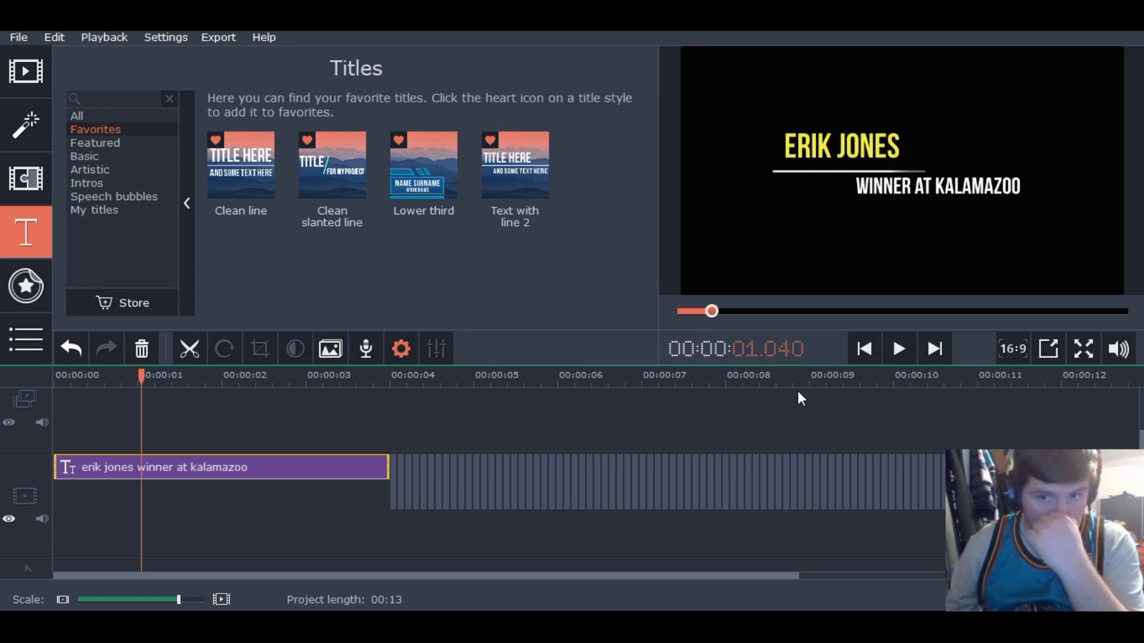
left_click(894, 348)
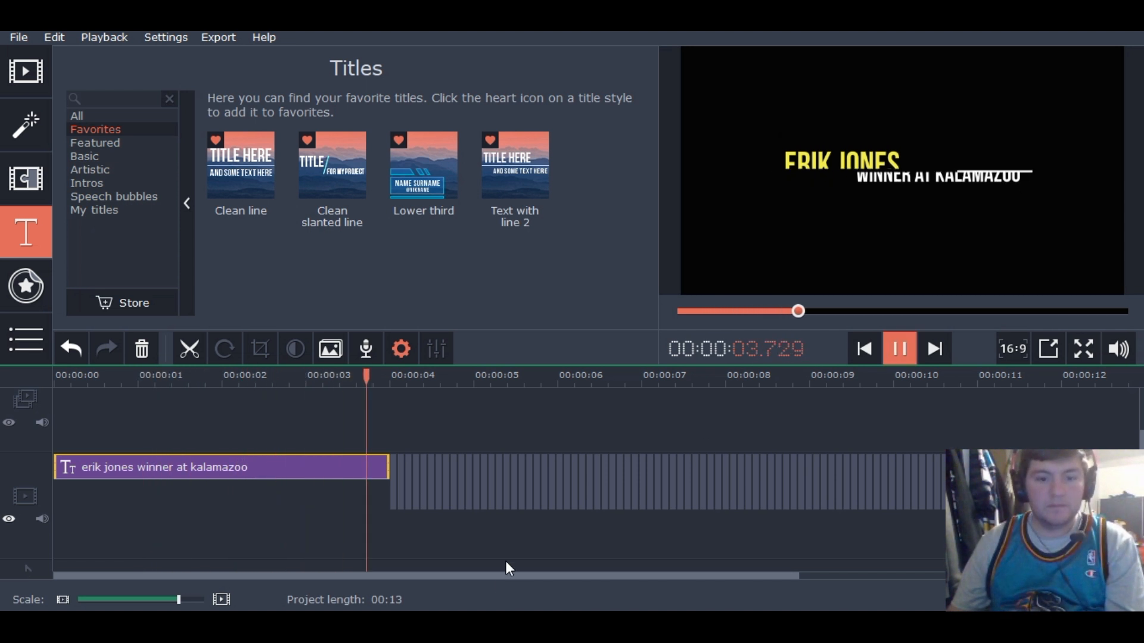
key("space")
left_click_drag(397, 578, 599, 572)
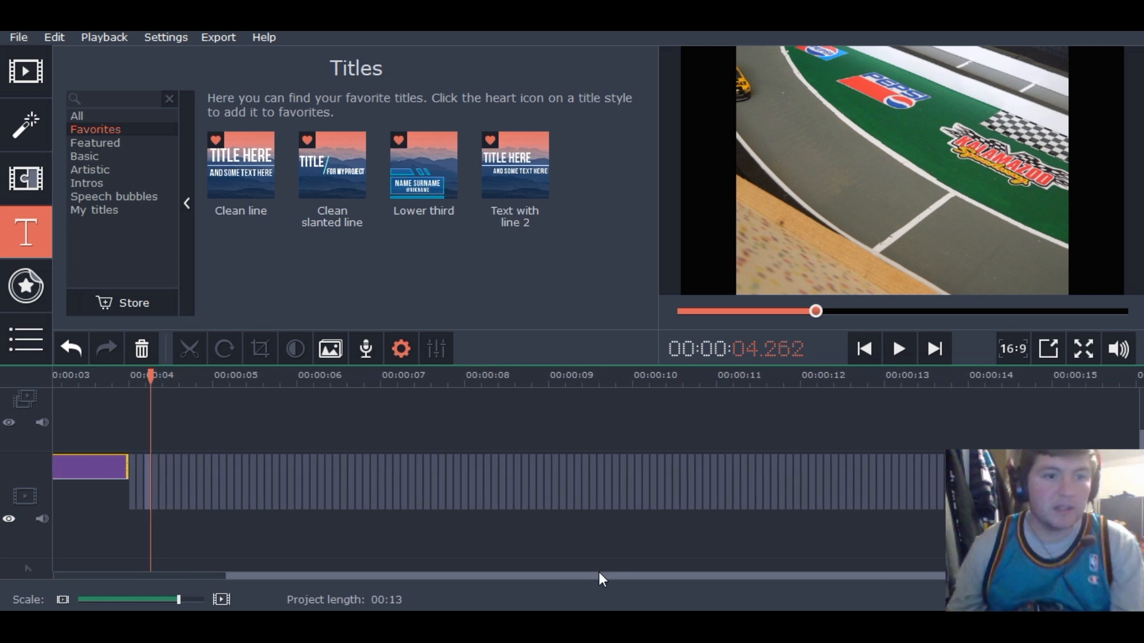
Start adding media files and browse to the Kalamazoo folder's 107NIKON subfolder
left_click(12, 94)
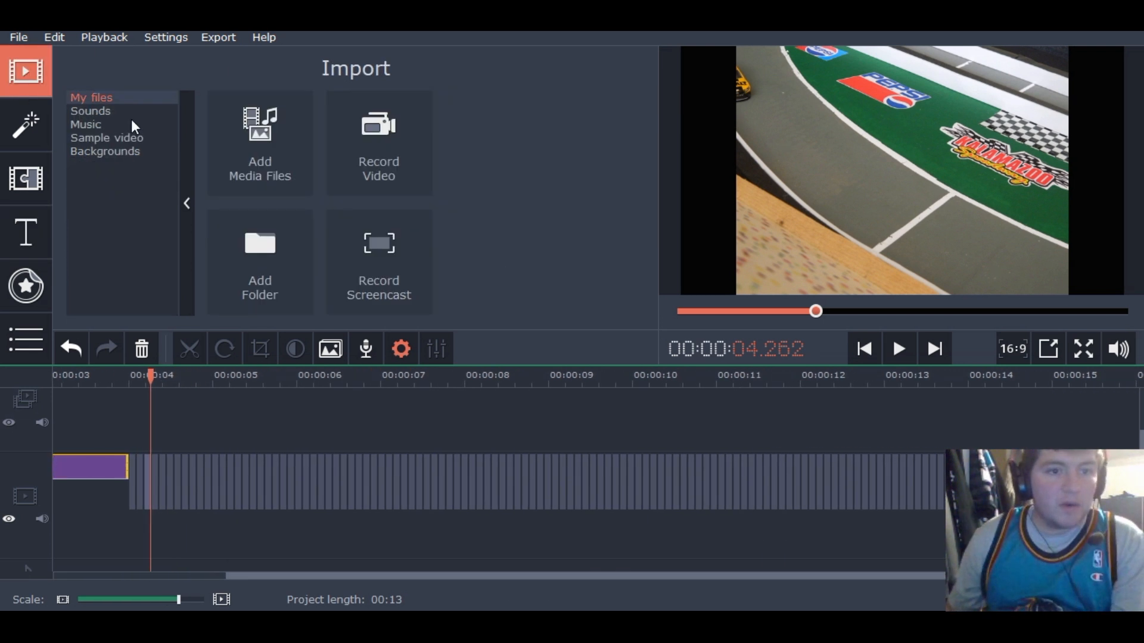
left_click(222, 137)
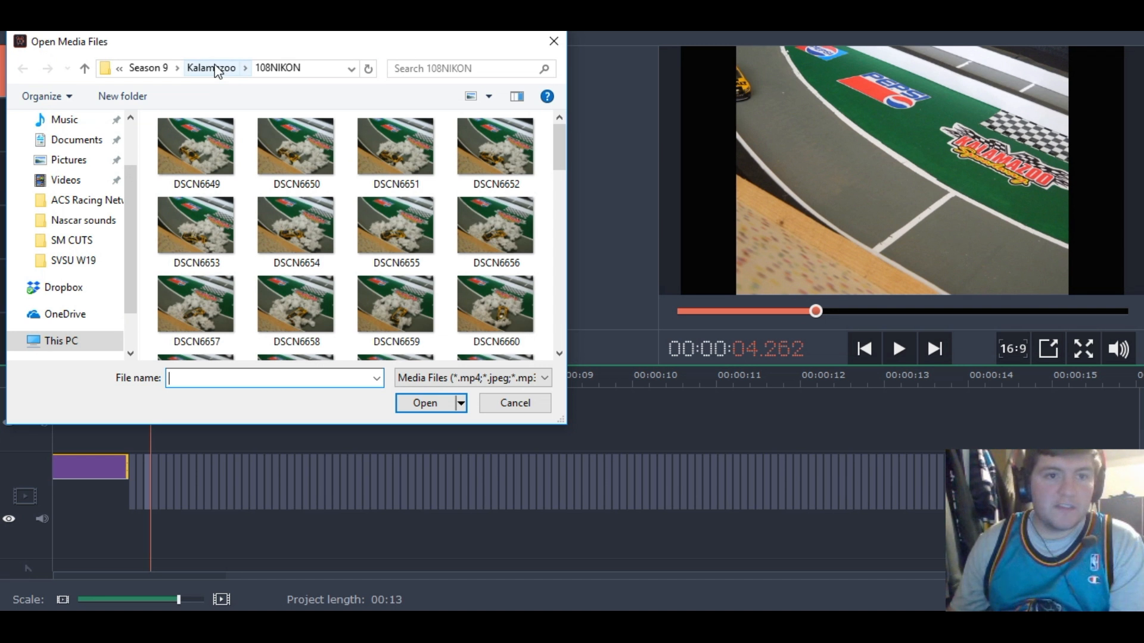
left_click(216, 68)
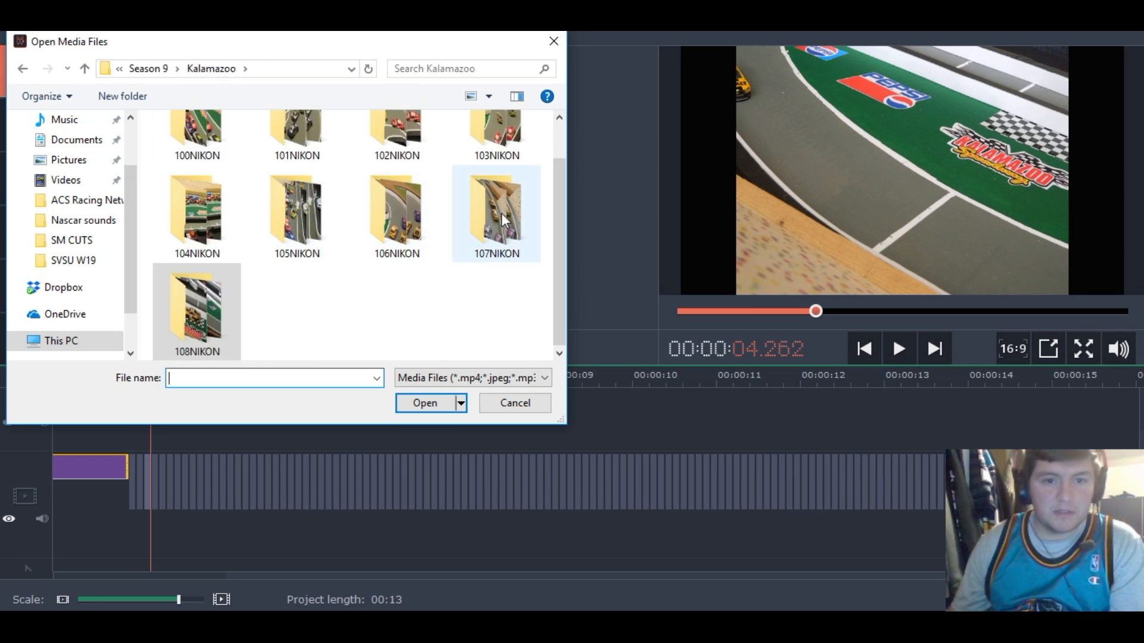
double_click(502, 213)
Import the photo range DSCN6550 through DSCN6592 from the 107NIKON folder into the project
scroll(371, 179, "down", 10)
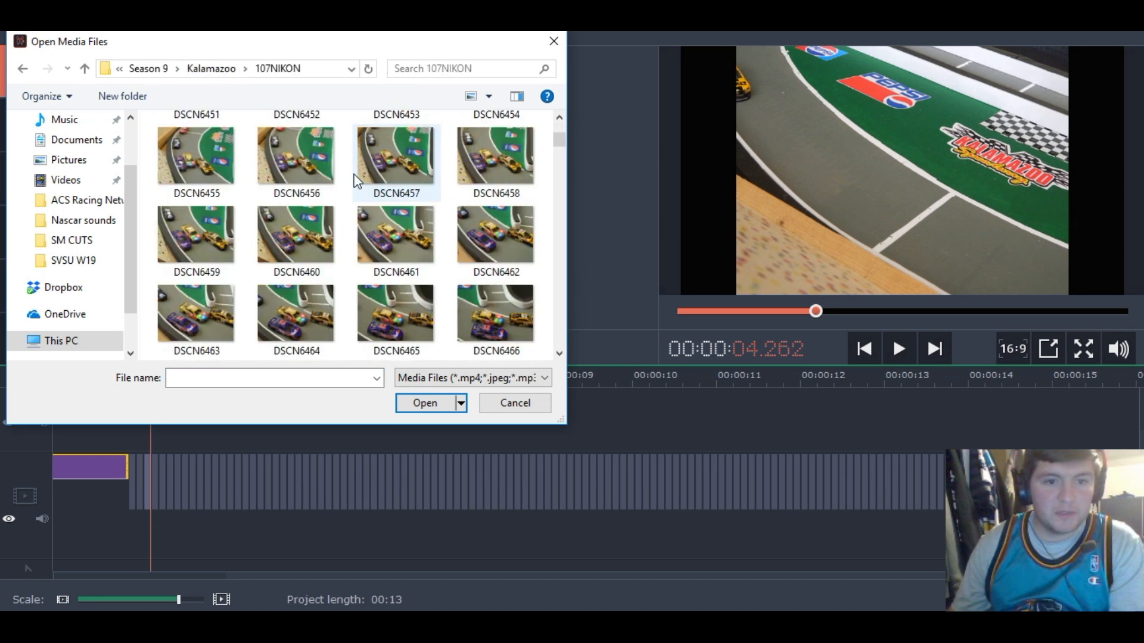
scroll(355, 179, "down", 12)
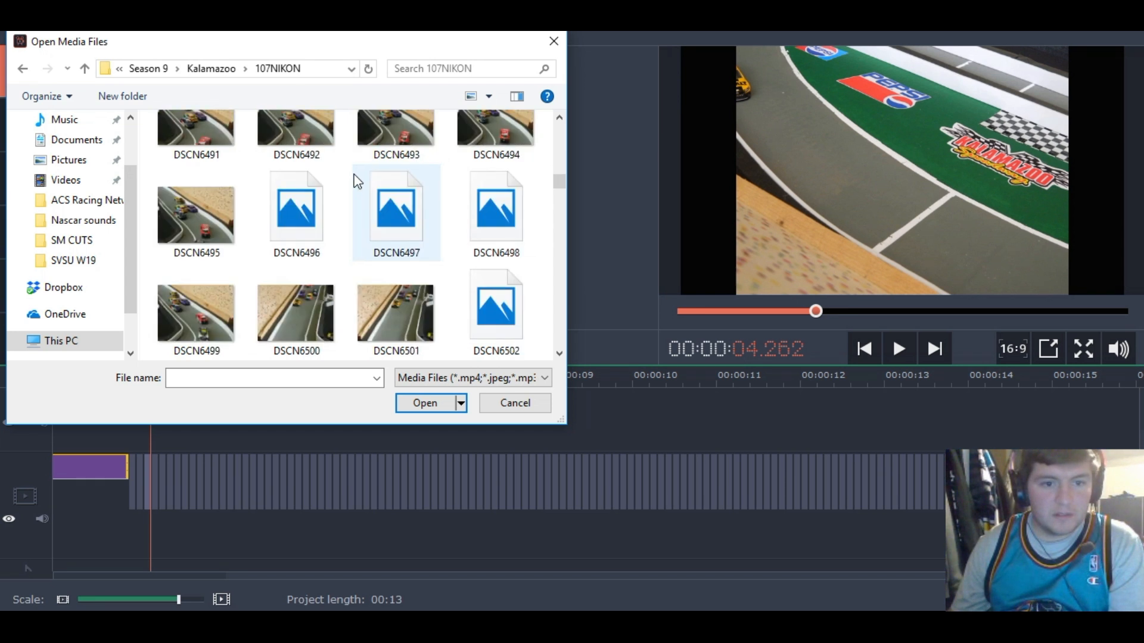
scroll(356, 179, "down", 10)
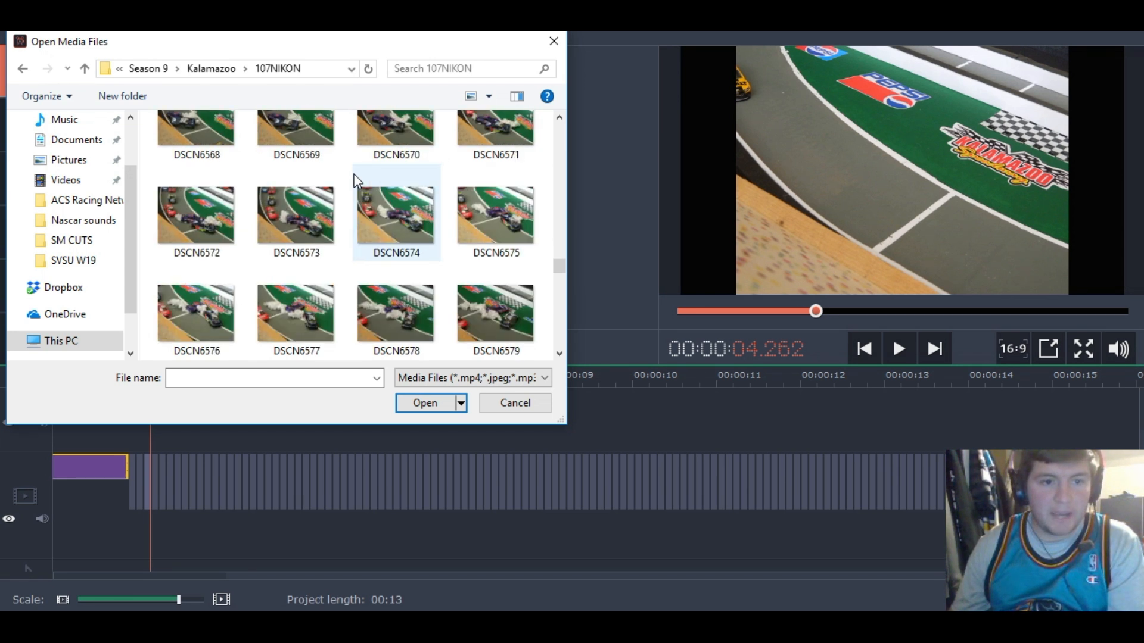
scroll(356, 179, "up", 5)
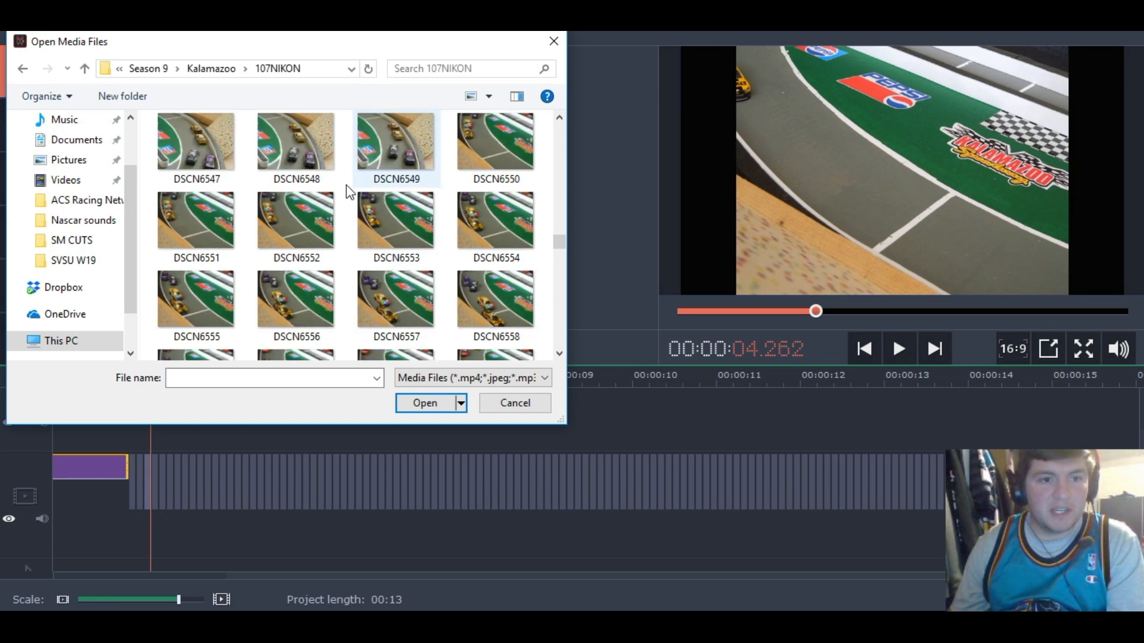
scroll(358, 185, "up", 4)
scroll(328, 191, "up", 4)
scroll(328, 191, "up", 2)
scroll(329, 190, "down", 10)
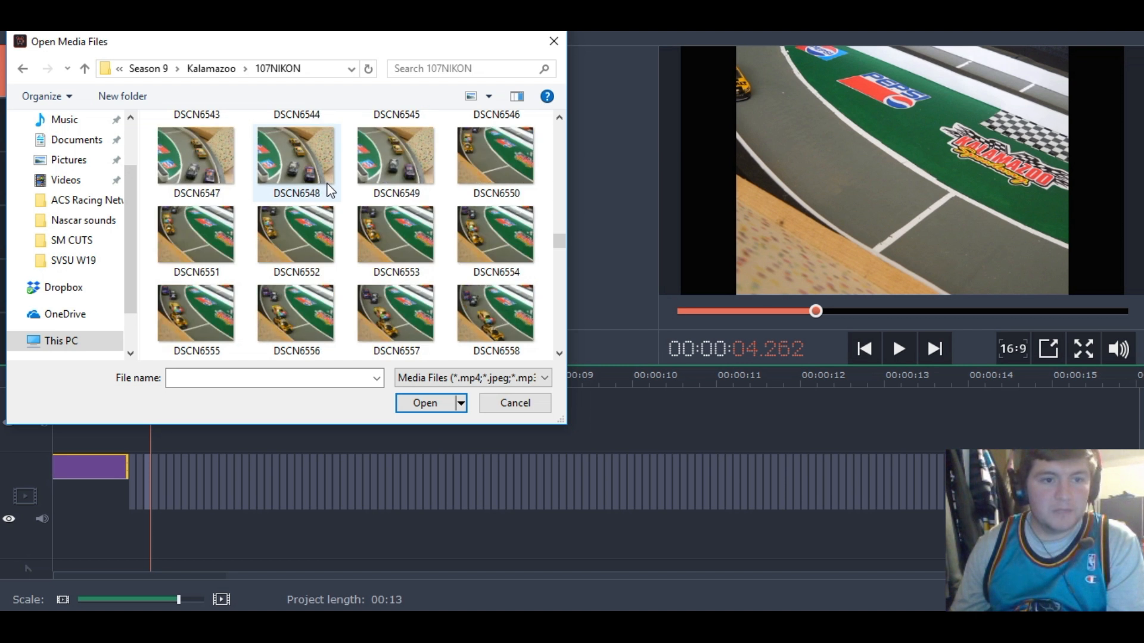
left_click(487, 143)
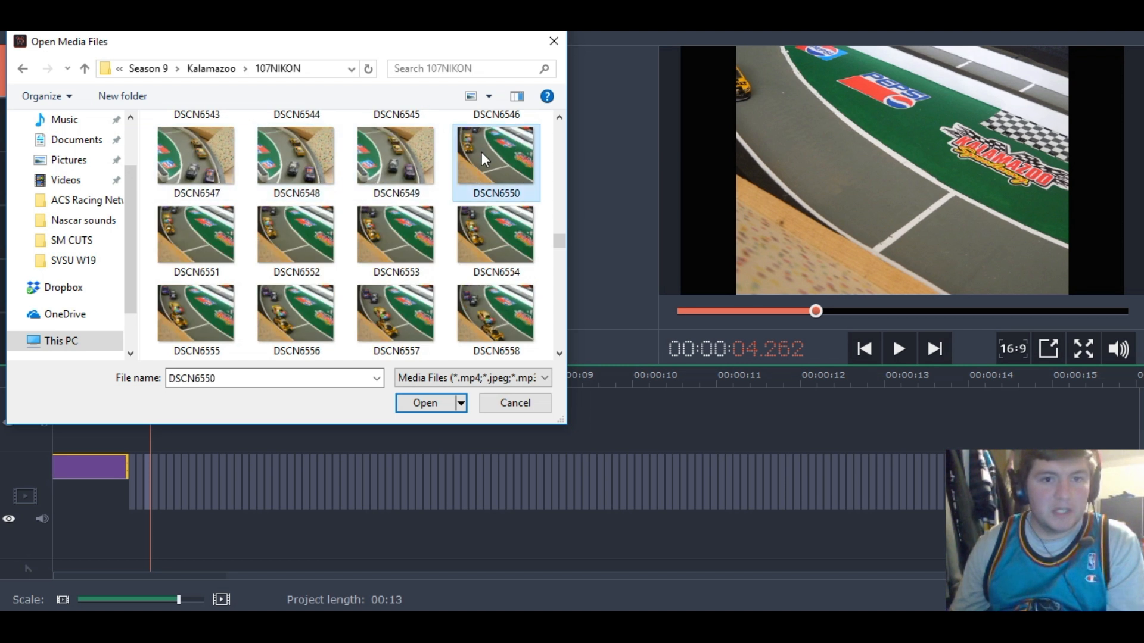
scroll(481, 154, "down", 5)
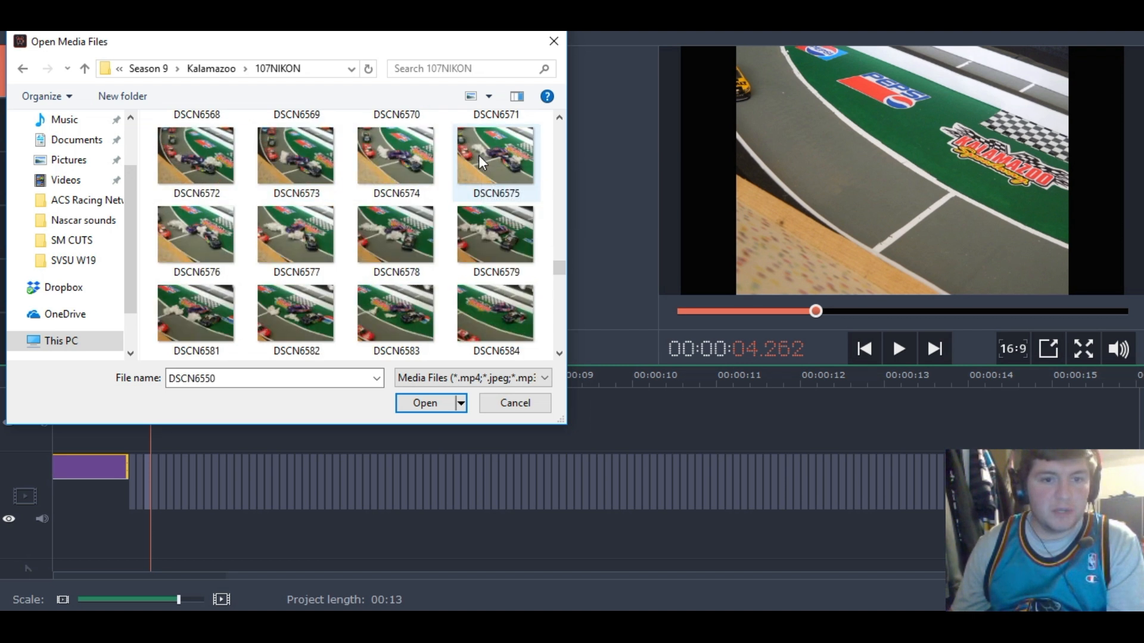
scroll(477, 156, "down", 2)
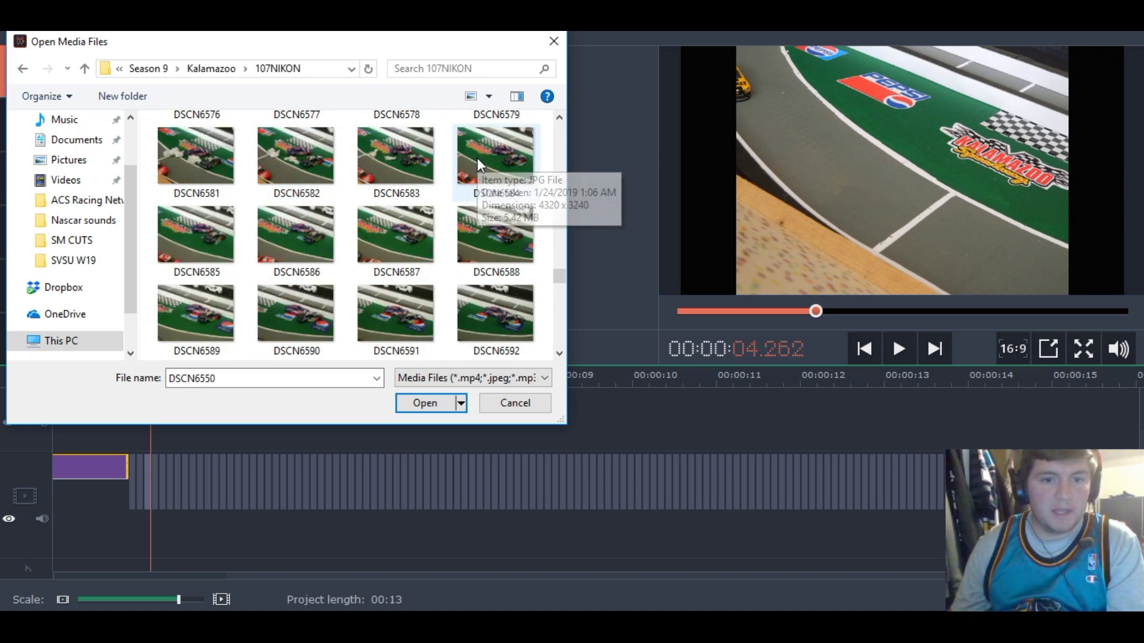
left_click(503, 299, "shift")
left_click(447, 405)
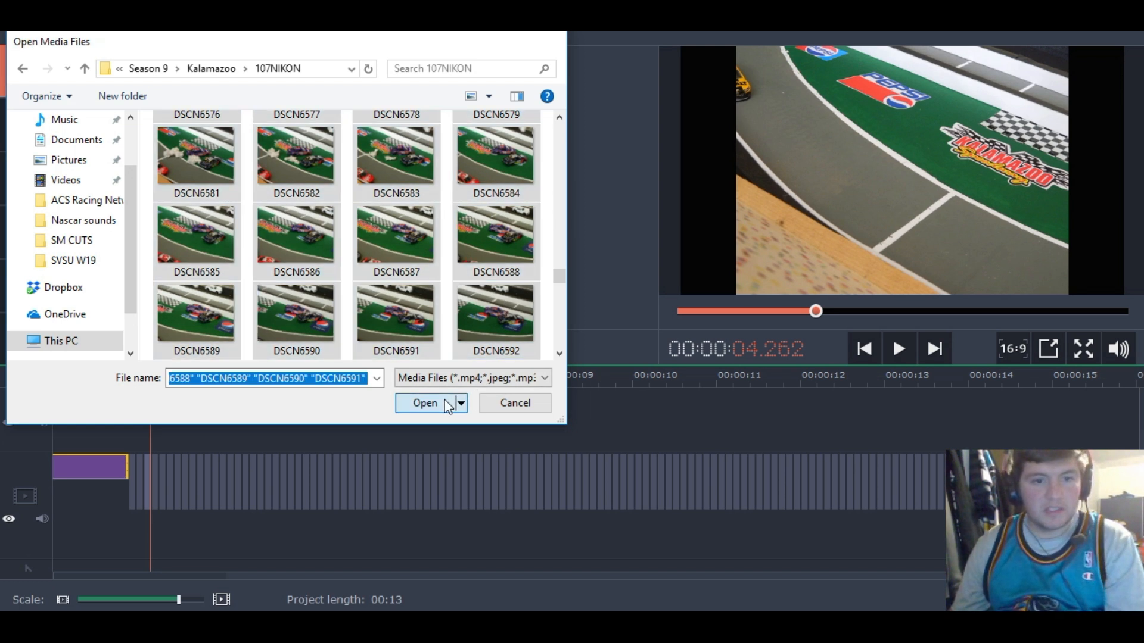
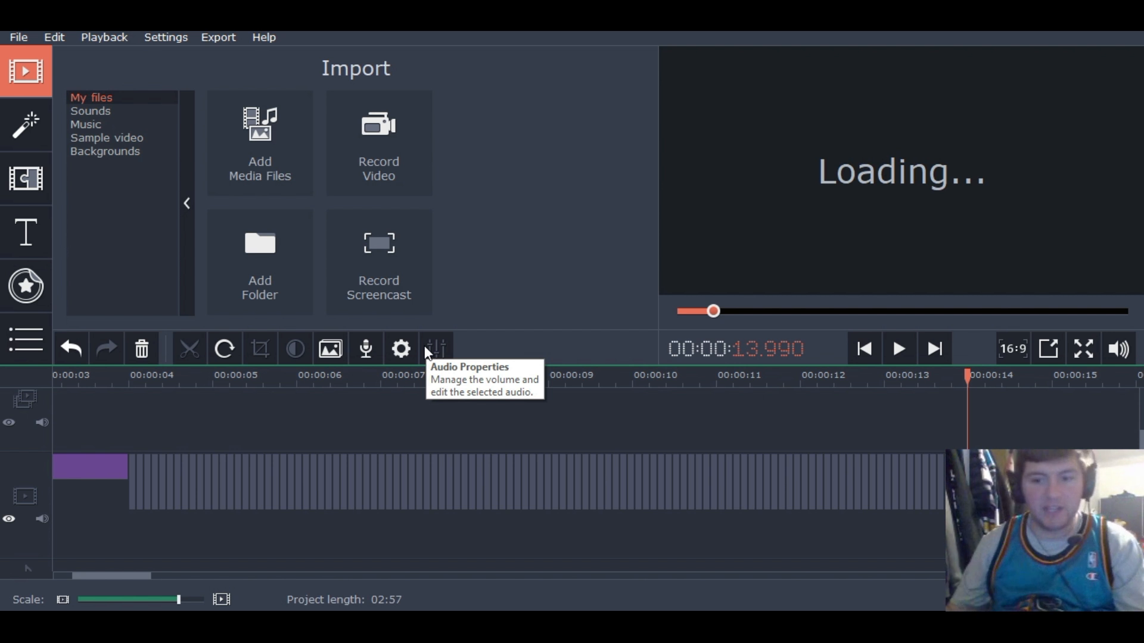
Set the duration of all newly imported photos to 00:00:00.120
left_click_drag(142, 576, 234, 578)
left_click(401, 348)
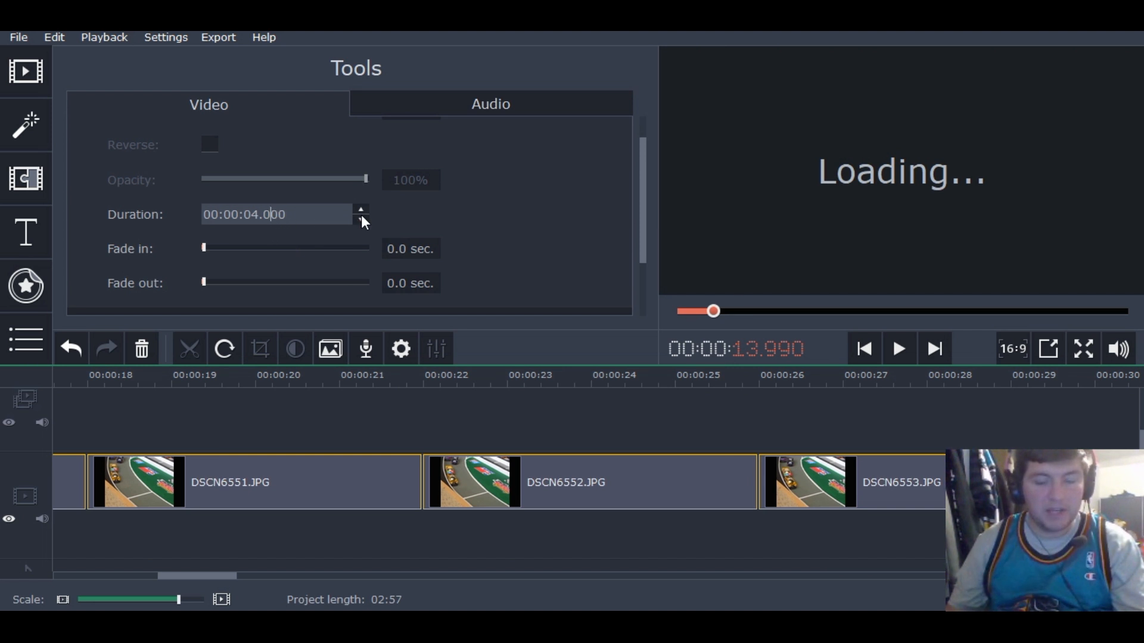
key("Delete")
key("Delete")
type("12")
key("Left")
key("Left")
key("BackSpace")
type("0")
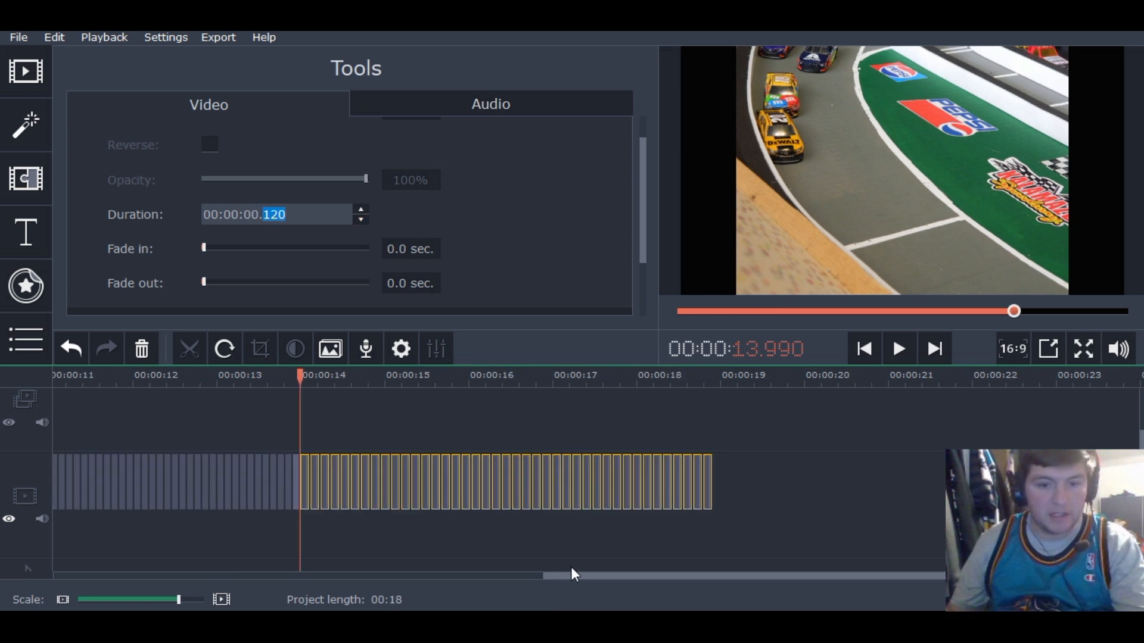
Set the duration of the first selected replay photo (DSCN6550) to 00:00:02.000
left_click_drag(572, 574, 499, 575)
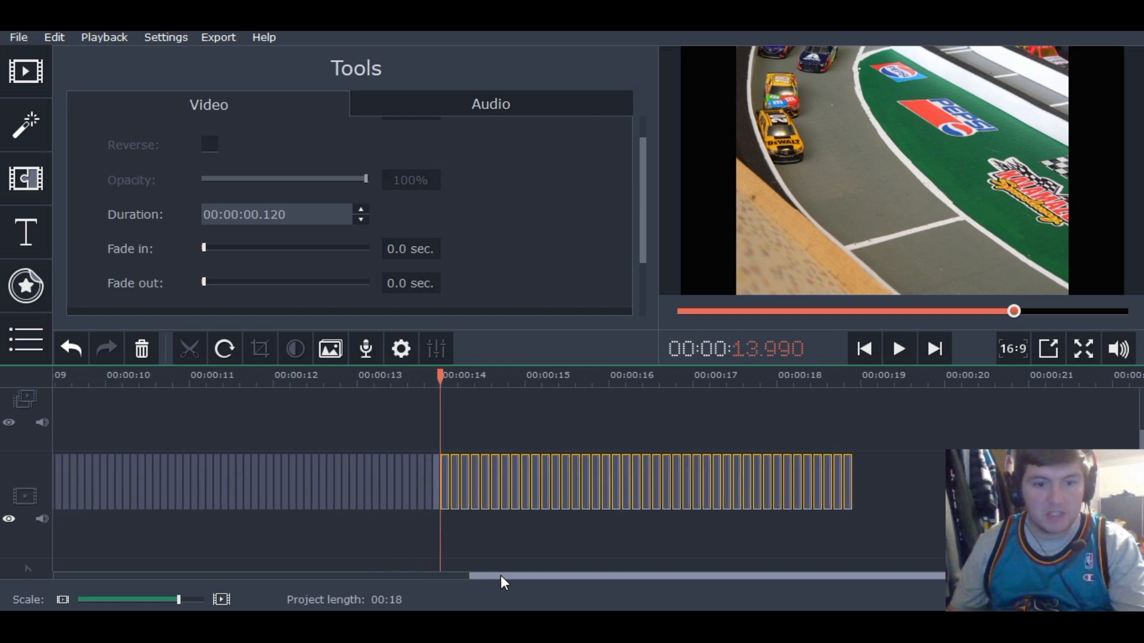
left_click(447, 489)
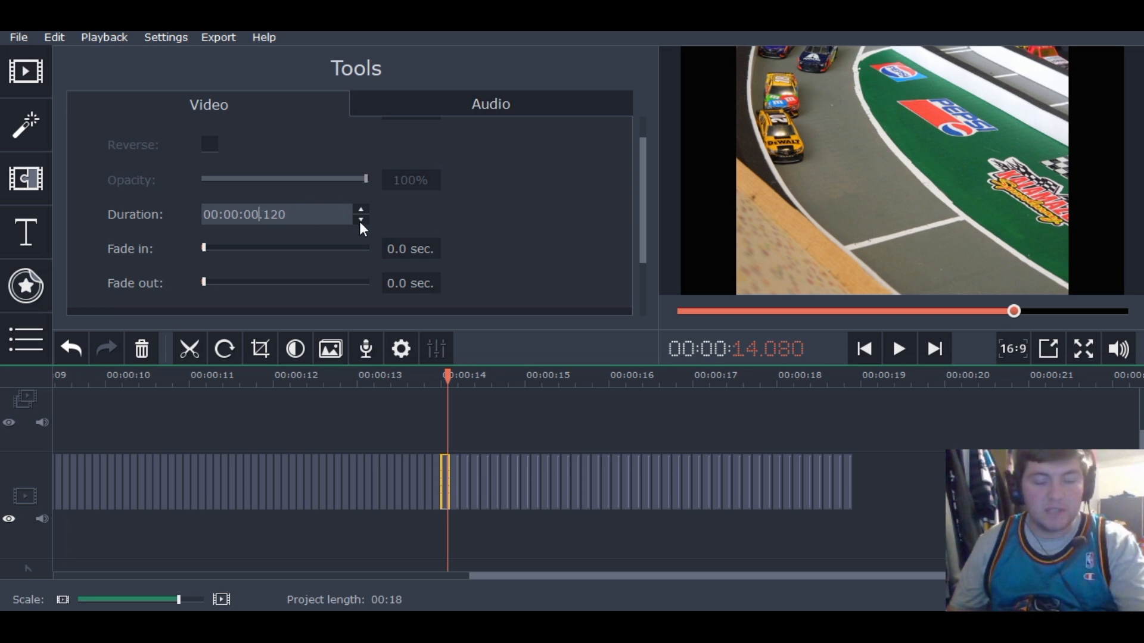
type("2")
key("Return")
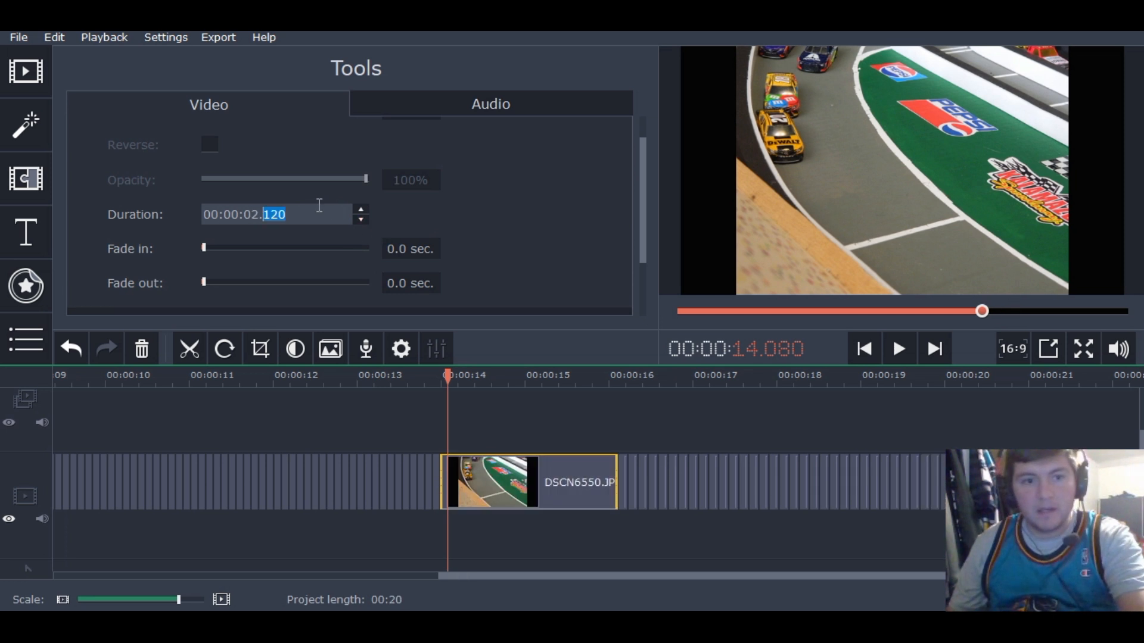
type("0")
key("Return")
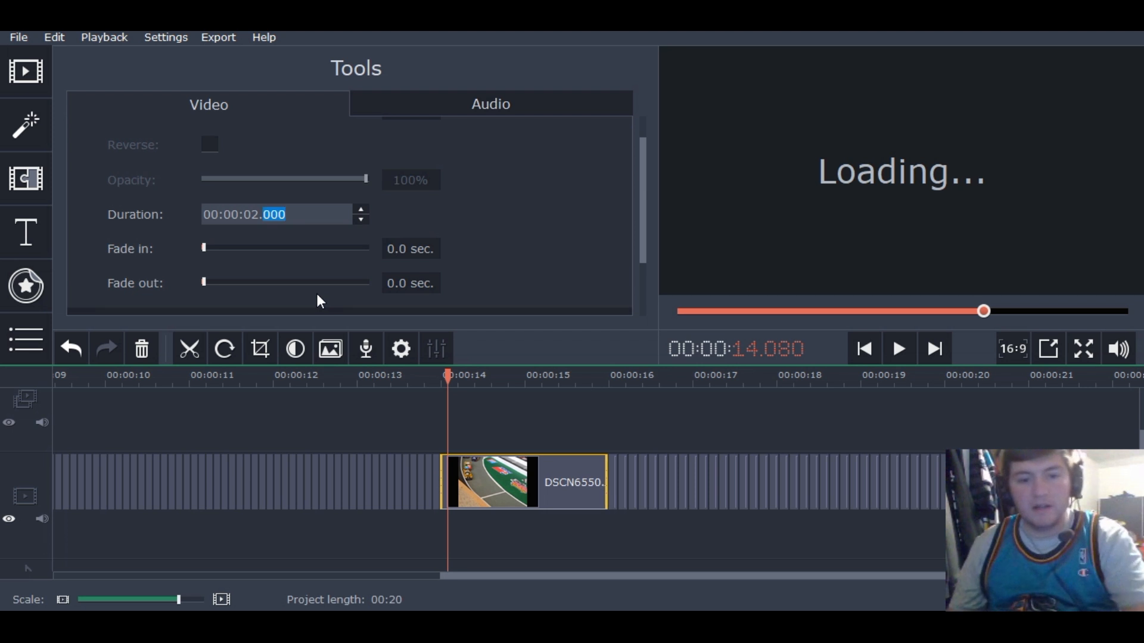
Add the custom Instant Replay title above the start of the two-second photo and shorten it to end with that photo
left_click(442, 480)
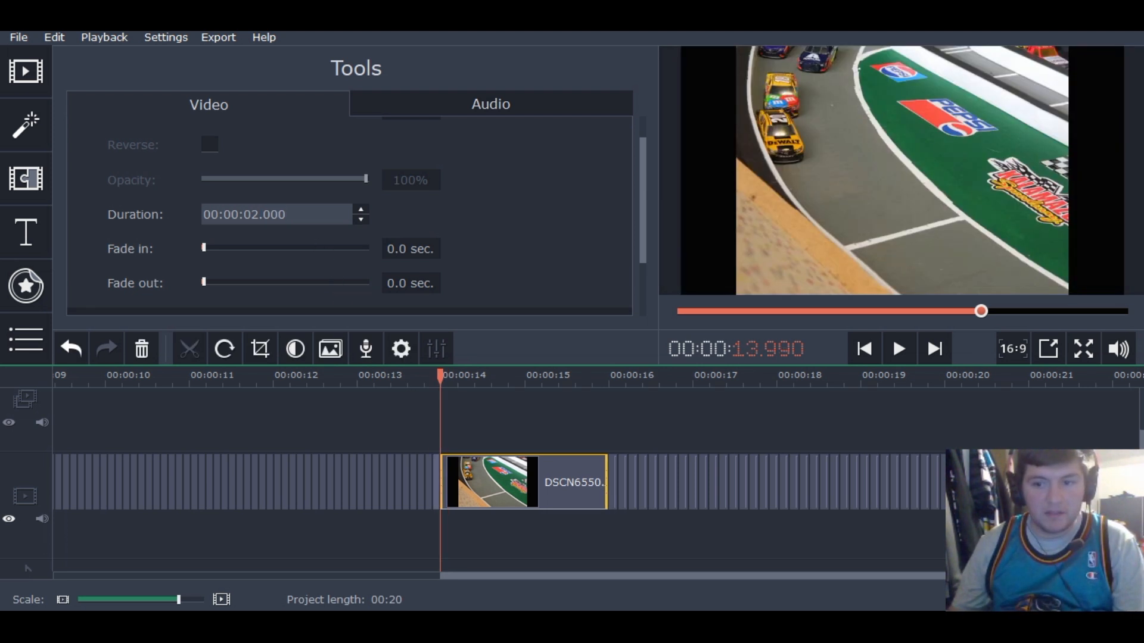
scroll(1107, 448, "up", 1)
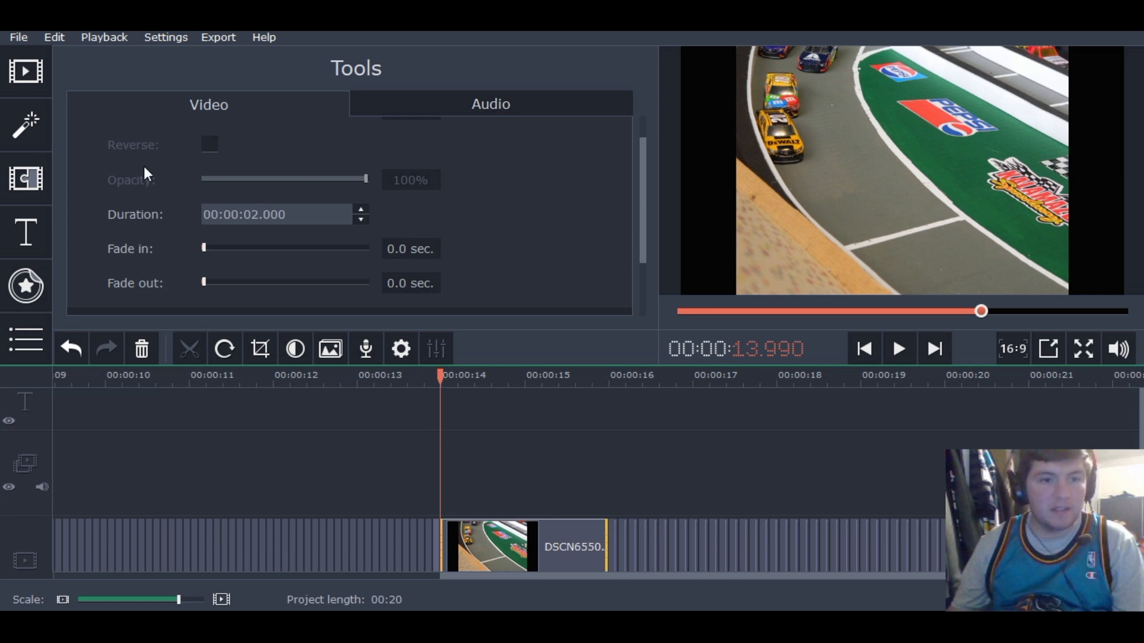
left_click(26, 225)
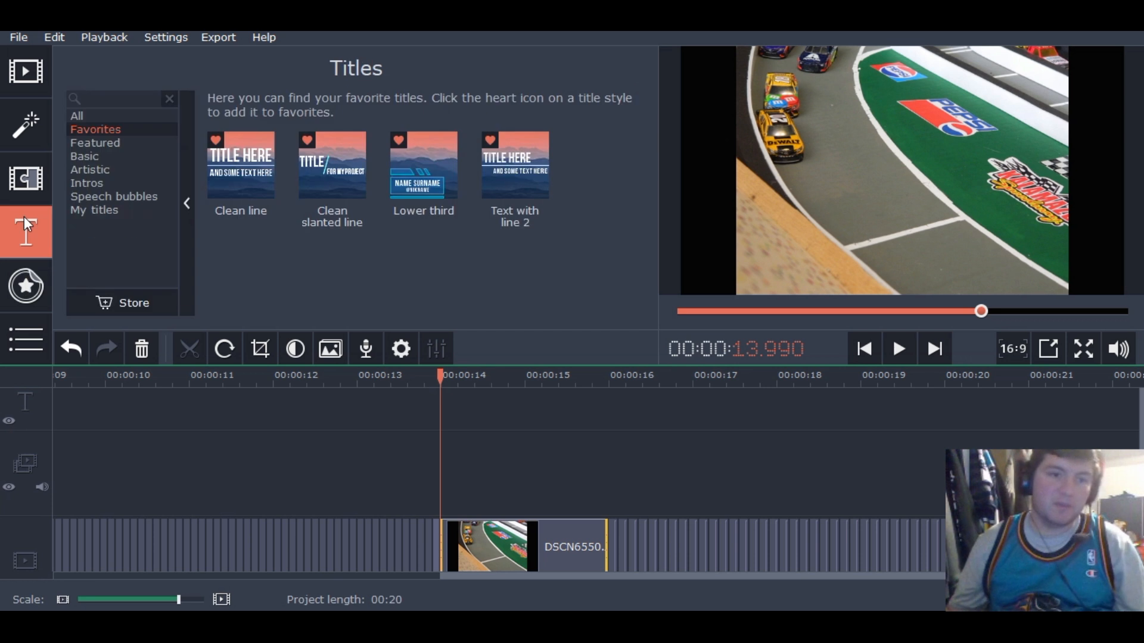
left_click(89, 209)
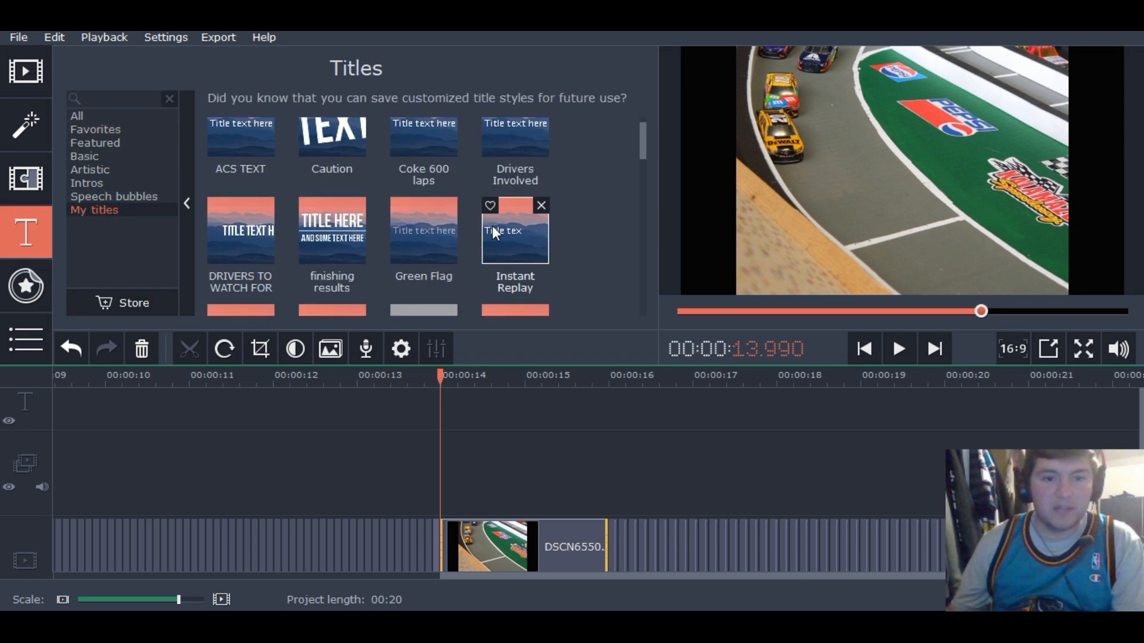
left_click_drag(492, 226, 436, 407)
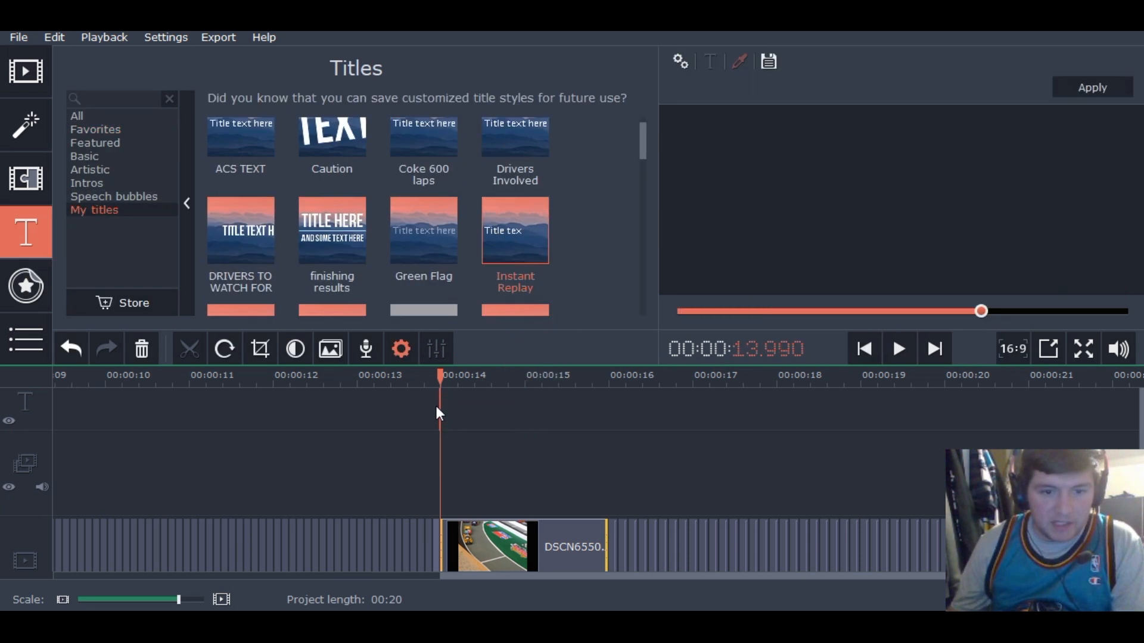
left_click_drag(938, 411, 607, 408)
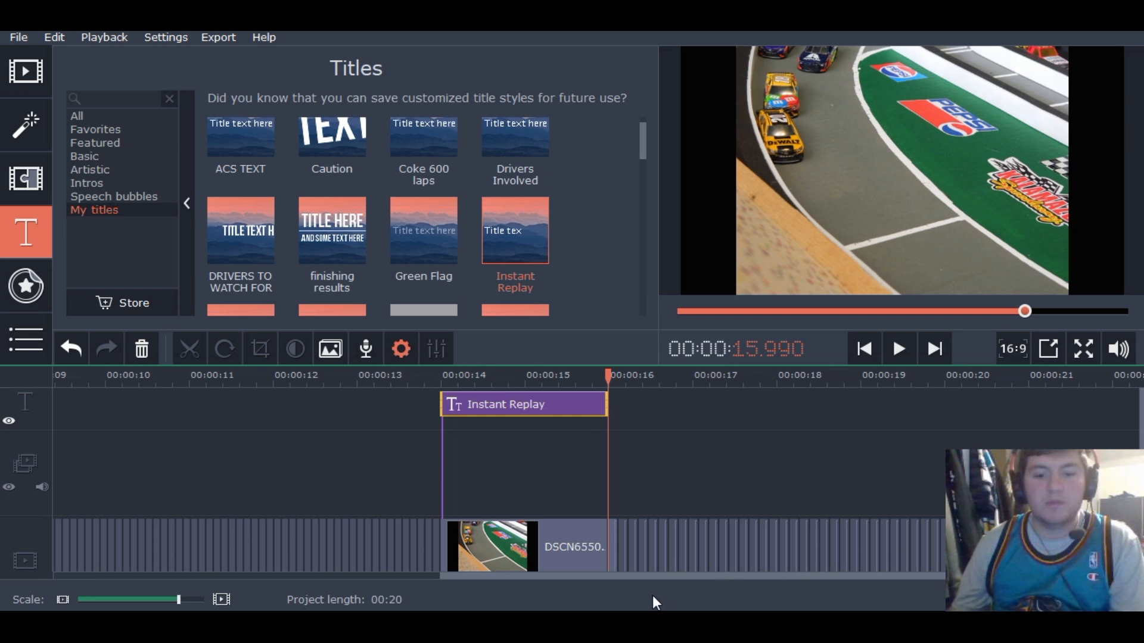
Return the playhead to the start of the two-second replay photo
left_click_drag(645, 579, 546, 575)
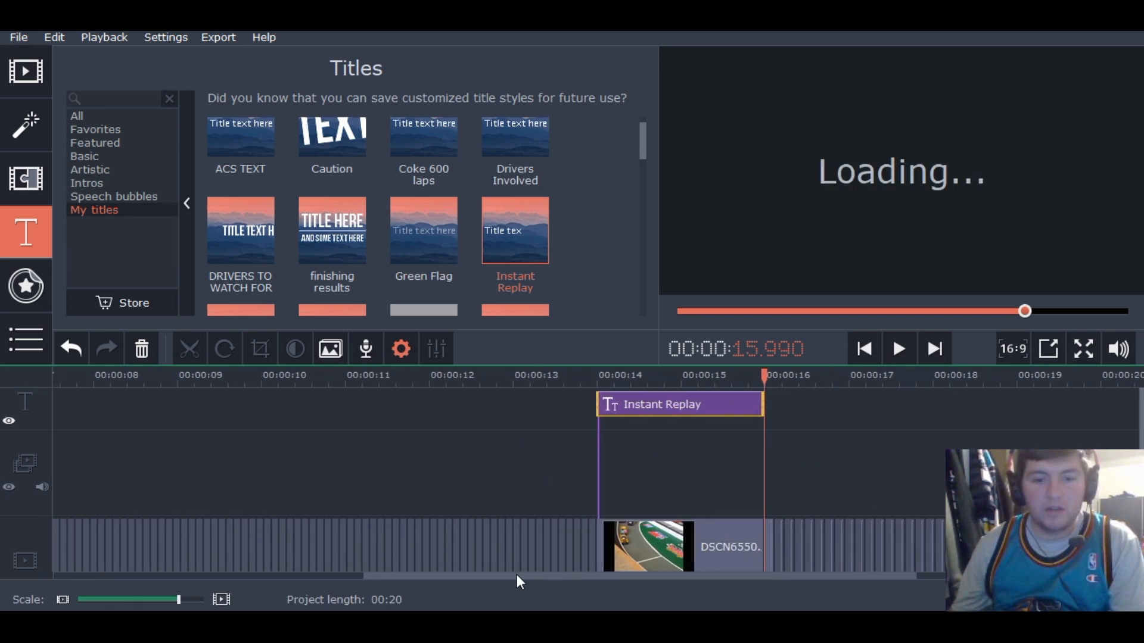
left_click_drag(473, 575, 178, 577)
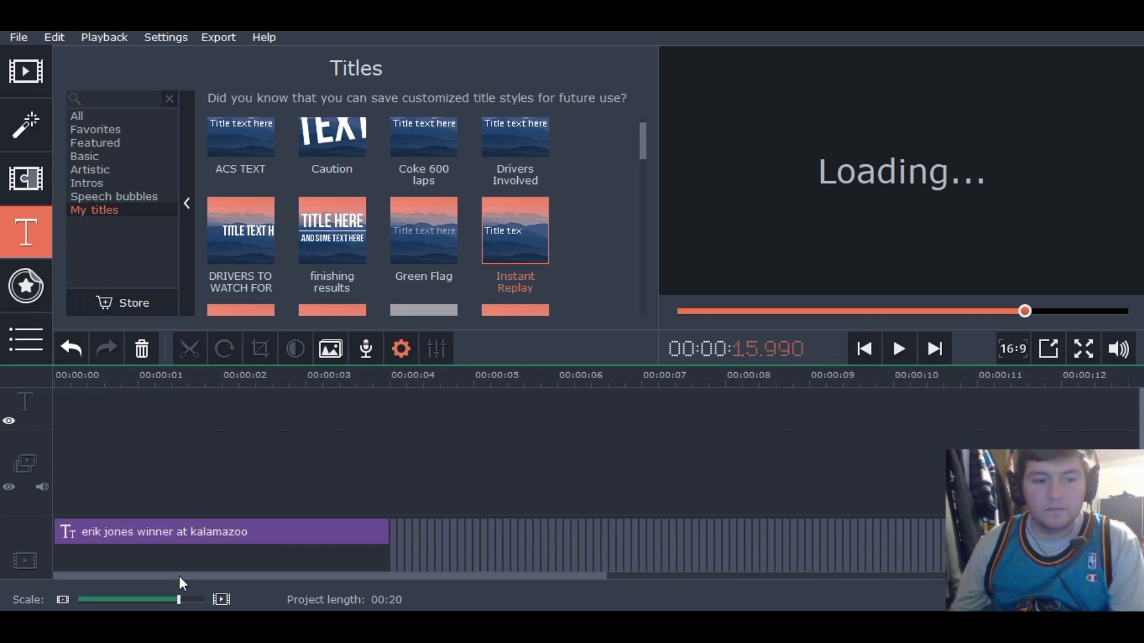
left_click_drag(222, 577, 681, 551)
left_click(704, 548)
left_click(696, 548)
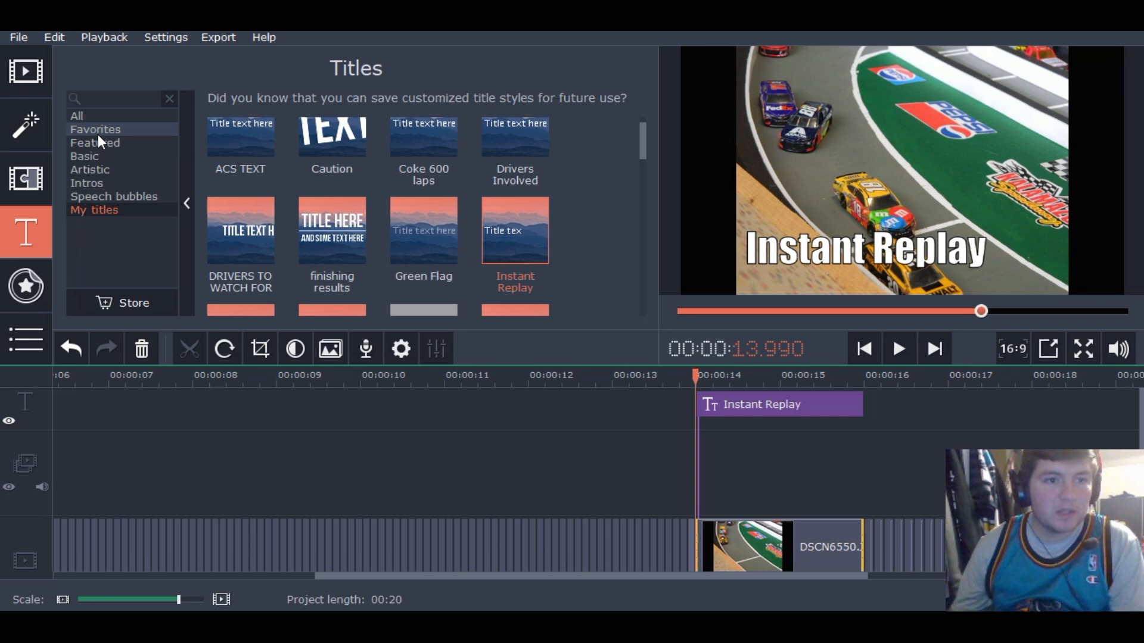
Insert the basic Typewriter title into the video track directly before the two-second replay photo
left_click(98, 135)
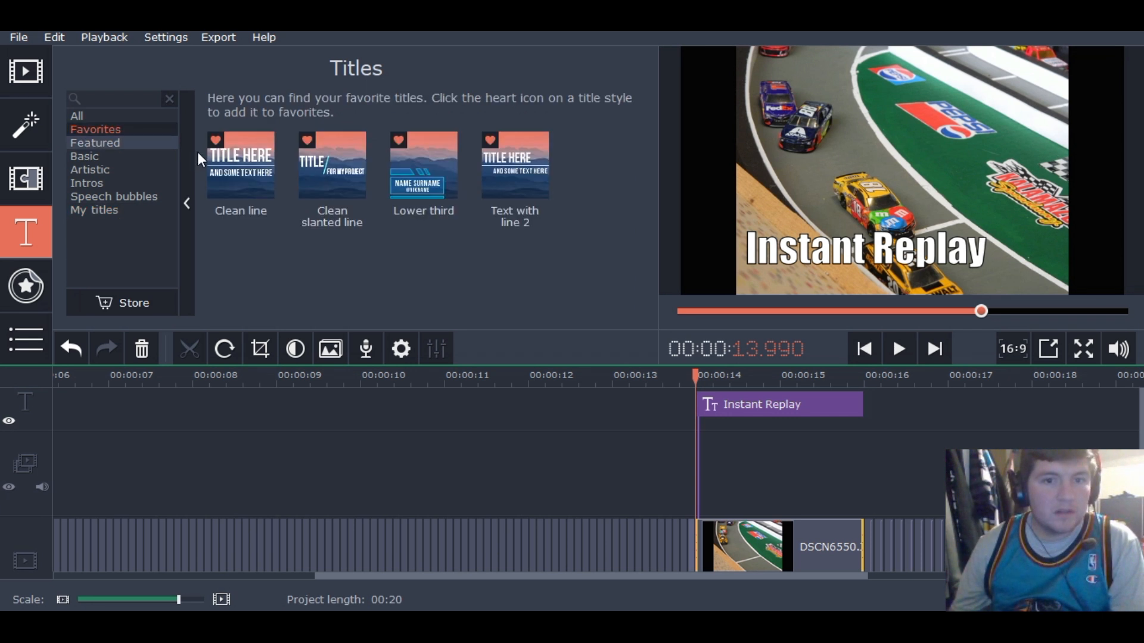
left_click(234, 156)
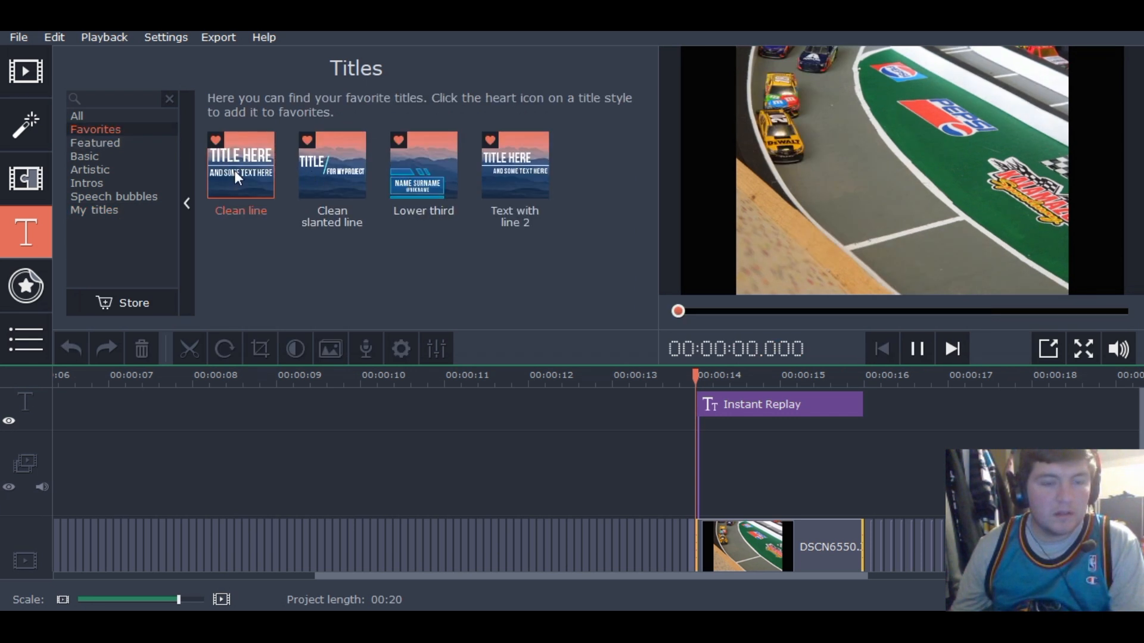
left_click(122, 156)
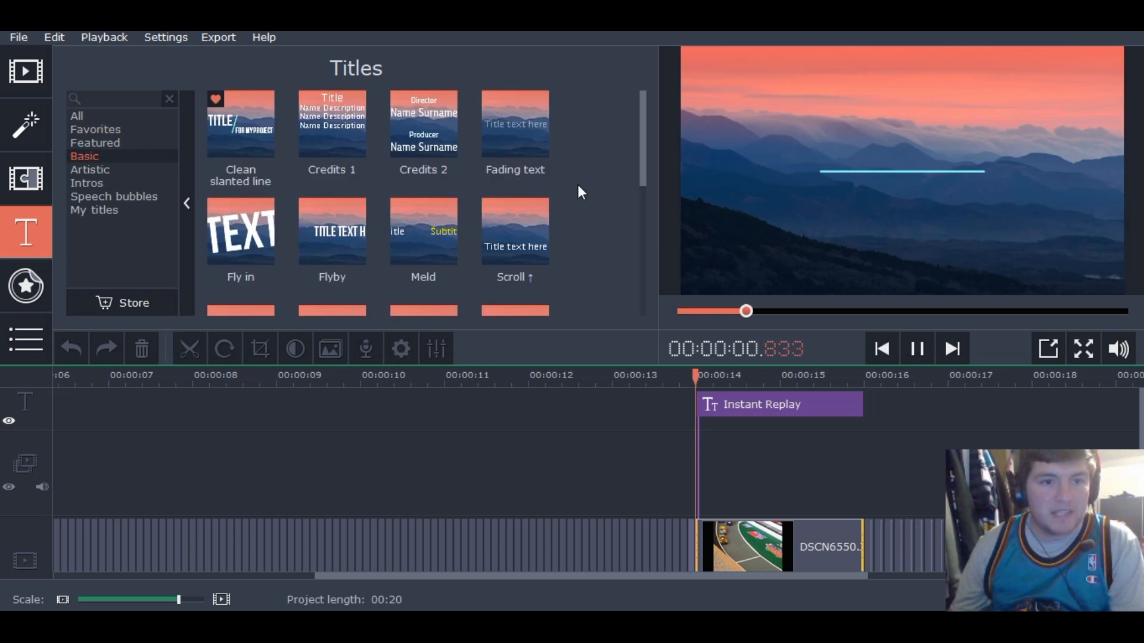
scroll(395, 175, "down", 1)
scroll(395, 175, "down", 3)
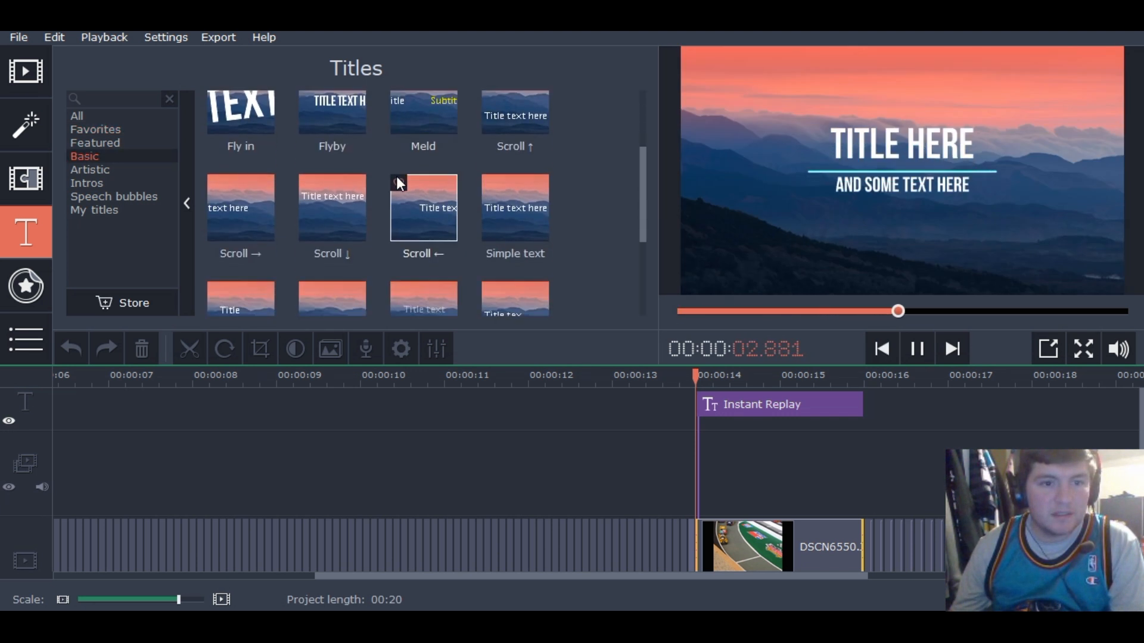
scroll(401, 181, "down", 2)
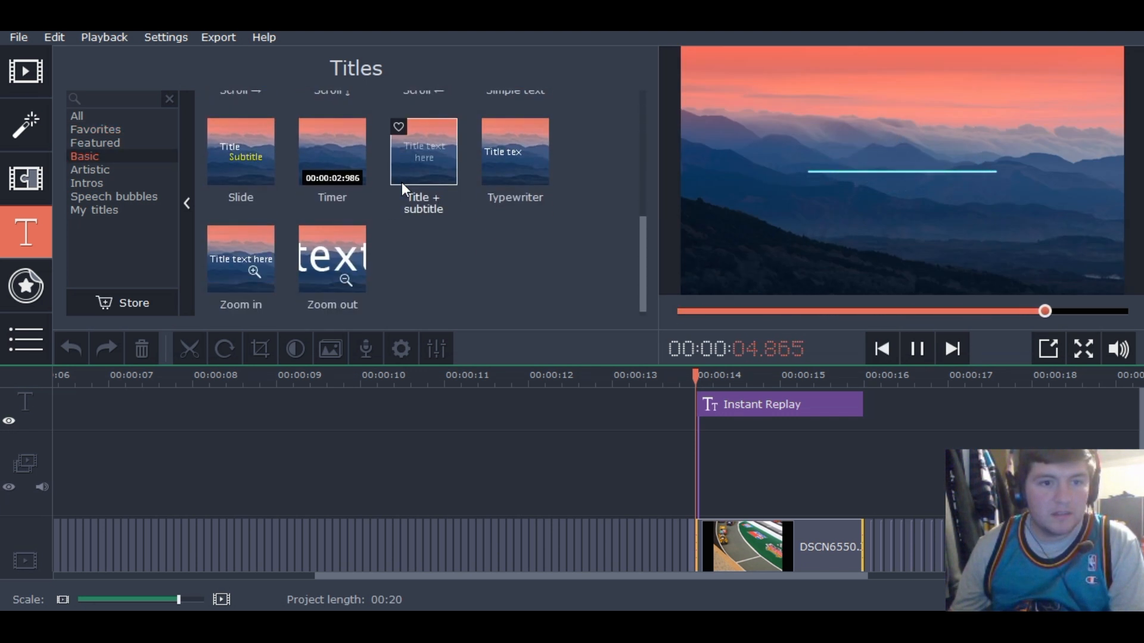
scroll(405, 196, "up", 3)
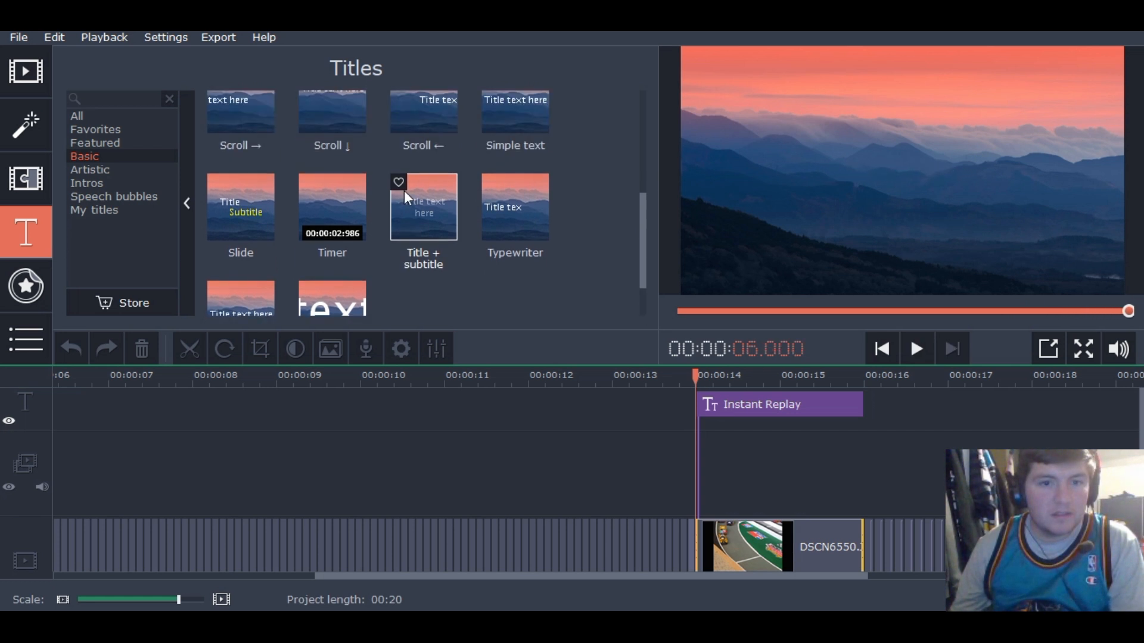
scroll(414, 199, "up", 1)
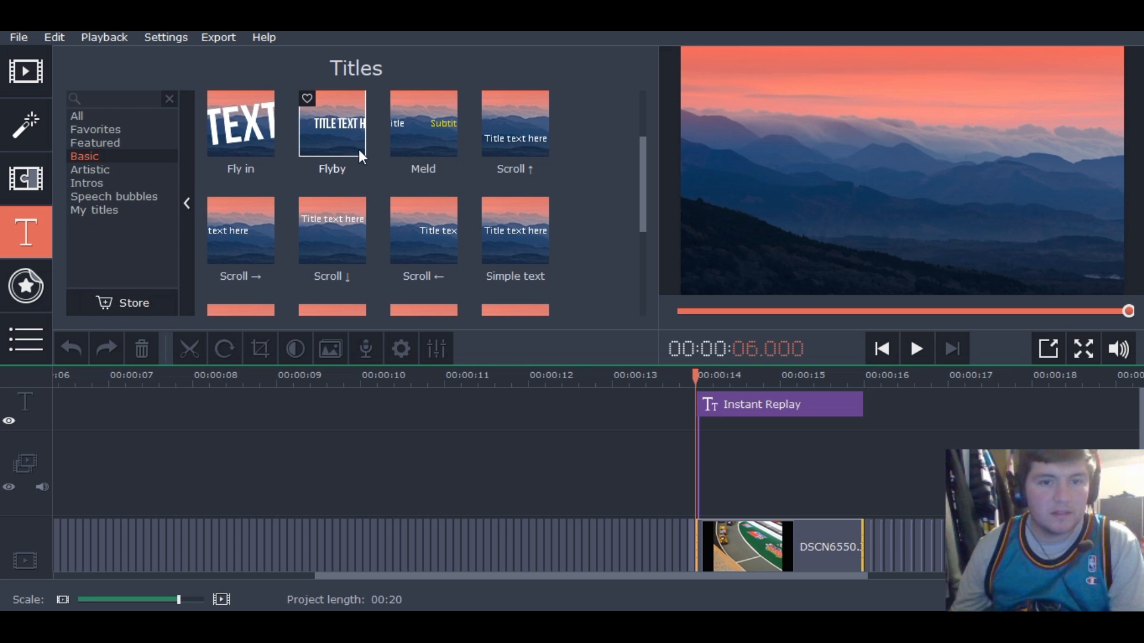
scroll(356, 155, "down", 5)
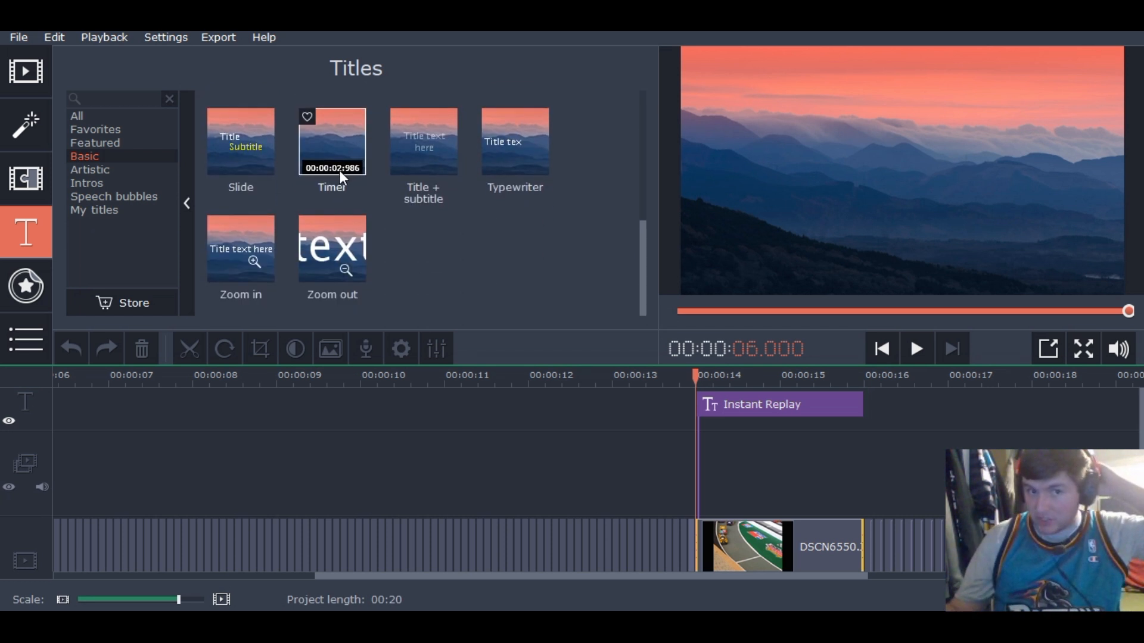
left_click(438, 134)
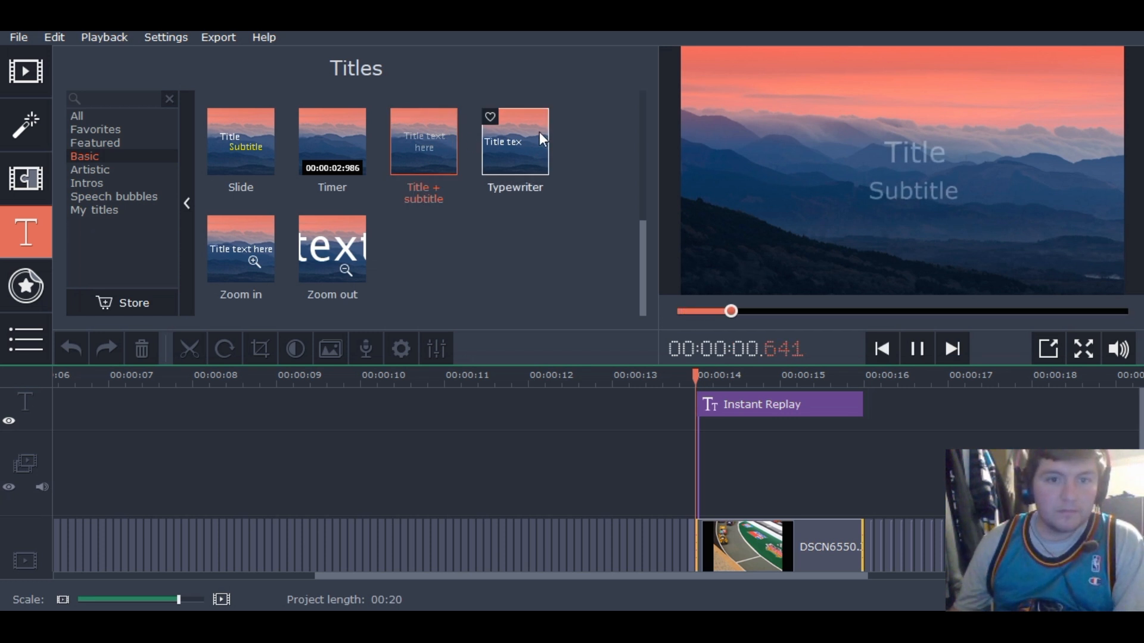
left_click_drag(514, 146, 701, 545)
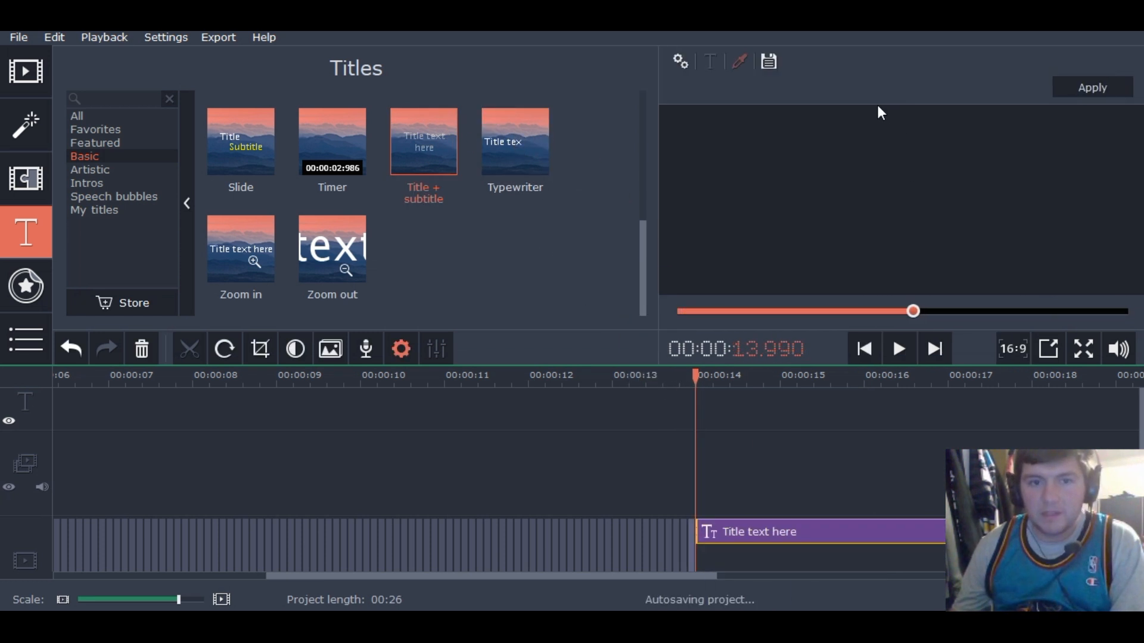
Replace the new title's placeholder text with "CRASH AT THE FINISH" and apply it
left_click(943, 187)
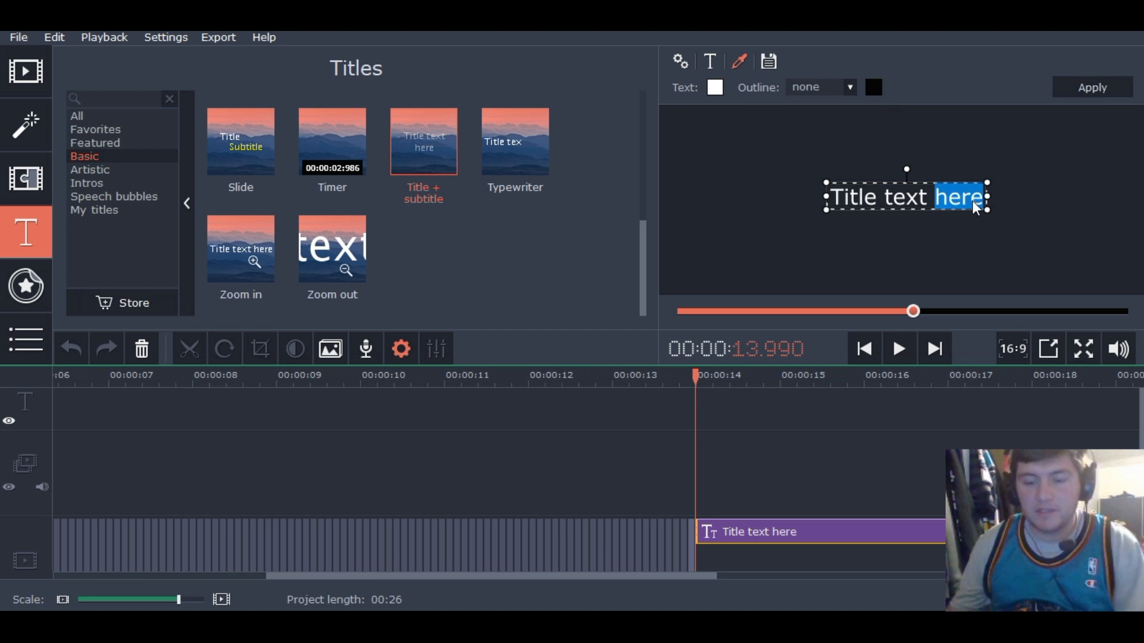
key("BackSpace")
key("BackSpace")
key("BackSpace")
key("BackSpace")
key("BackSpace")
key("BackSpace")
key("BackSpace")
key("BackSpace")
key("BackSpace")
key("BackSpace")
key("BackSpace")
key("BackSpace")
type("Cr")
key("BackSpace")
type("RAS")
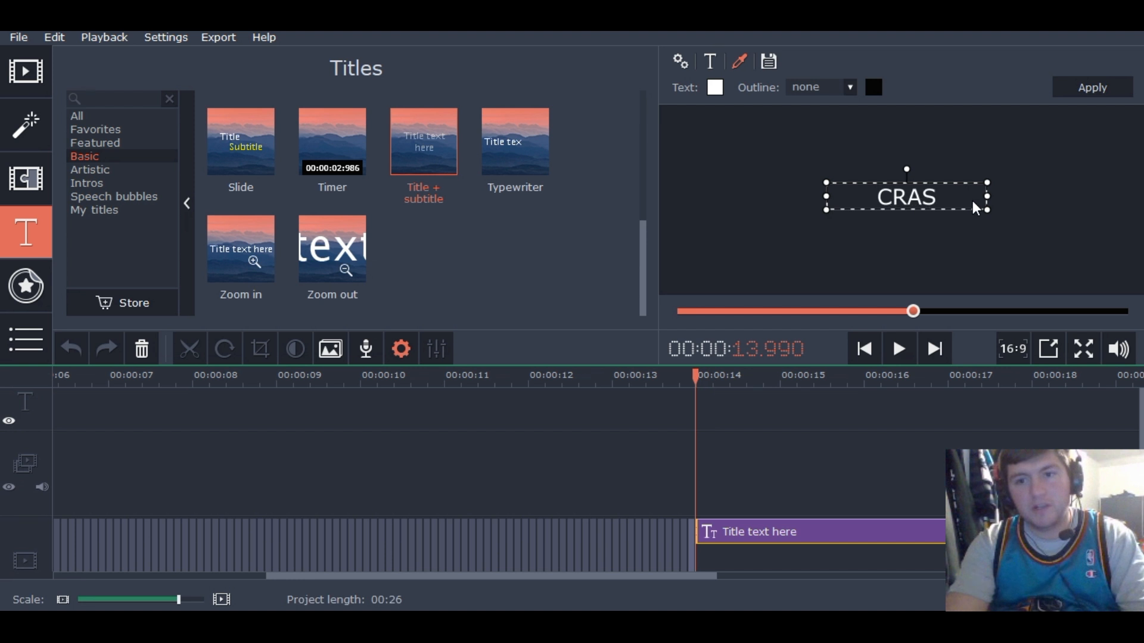
type("H AT THE FINISH")
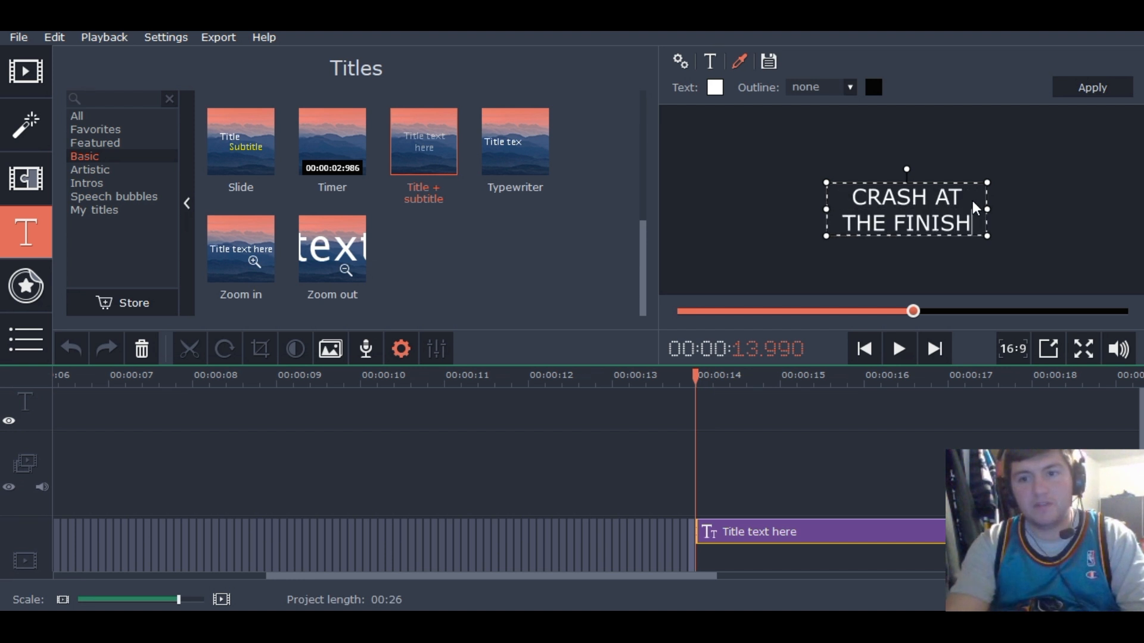
left_click(1091, 88)
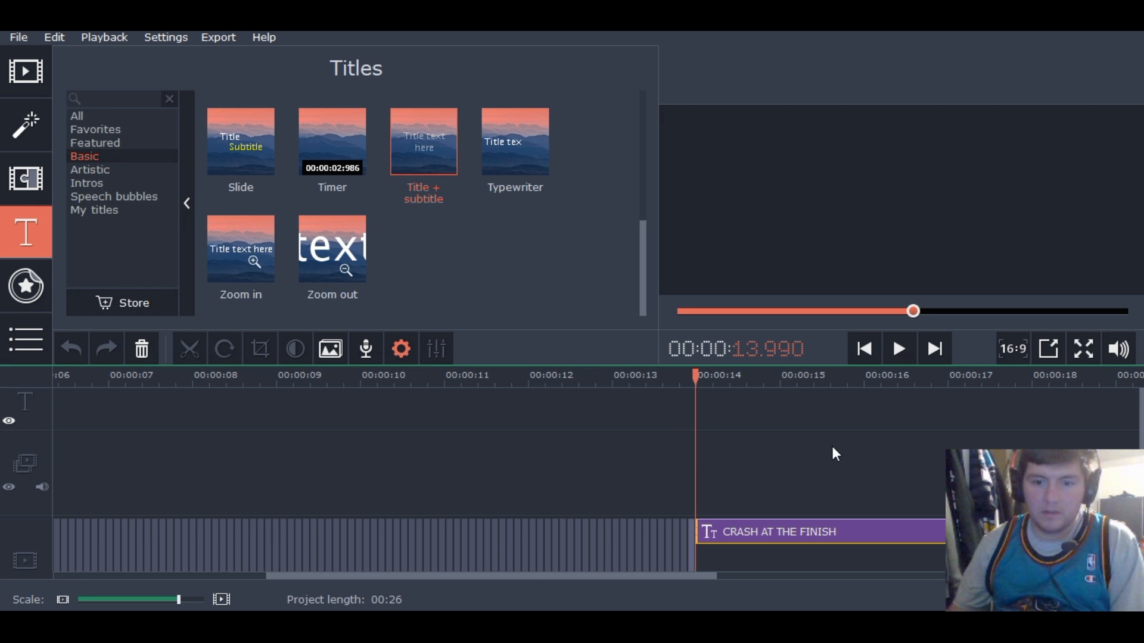
Set the duration of the "CRASH AT THE FINISH" title to 3 seconds
double_click(858, 527)
left_click(678, 62)
left_click(806, 92)
left_click(806, 92)
left_click(806, 92)
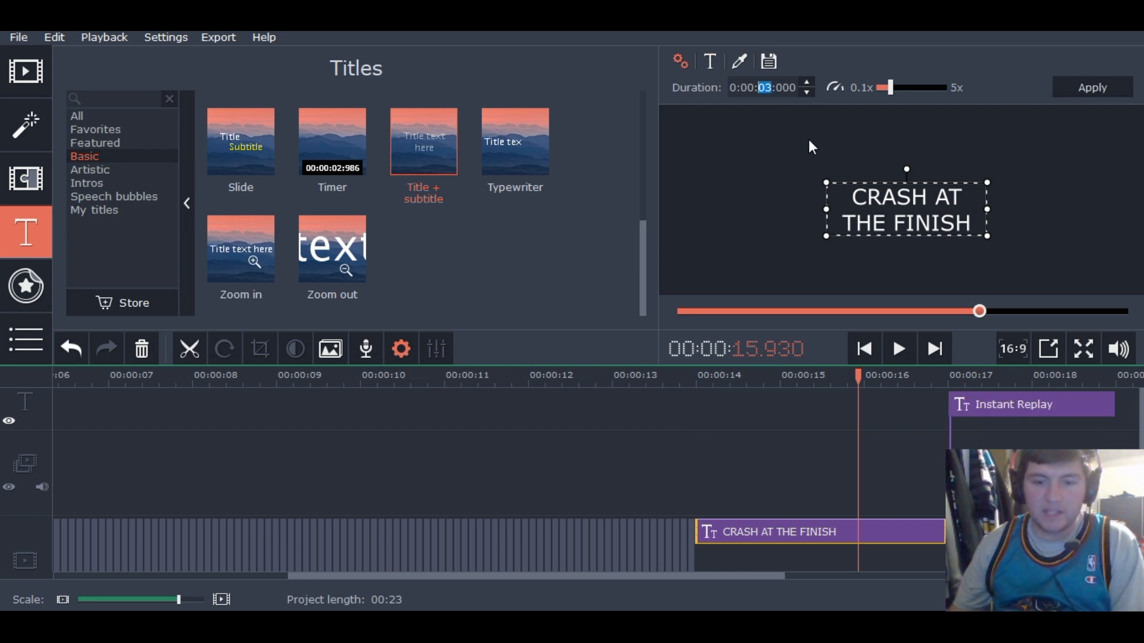
Set the duration of the last photo in the replay sequence to 00:00:05.000
left_click_drag(772, 576, 996, 577)
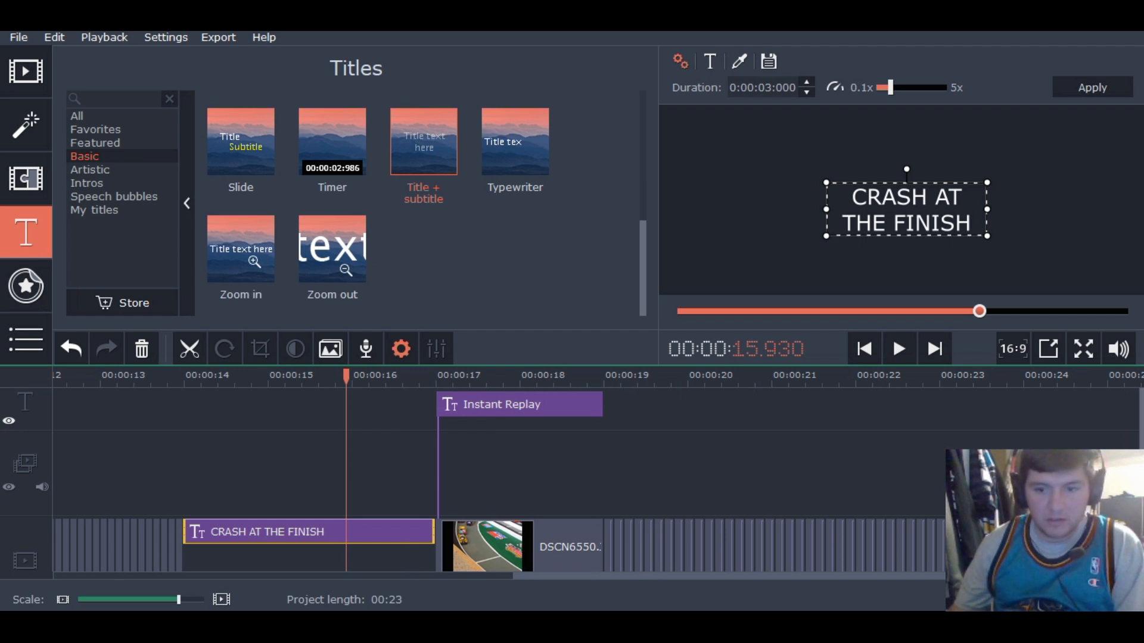
scroll(905, 547, "right", 1)
left_click(906, 547)
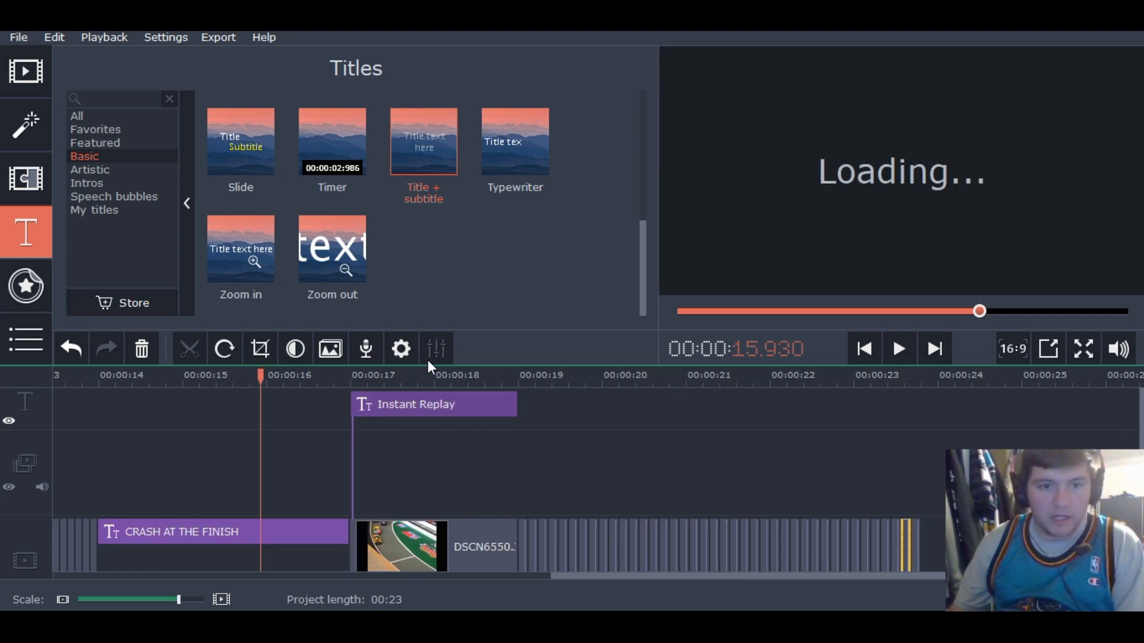
left_click(403, 356)
scroll(370, 255, "down", 1)
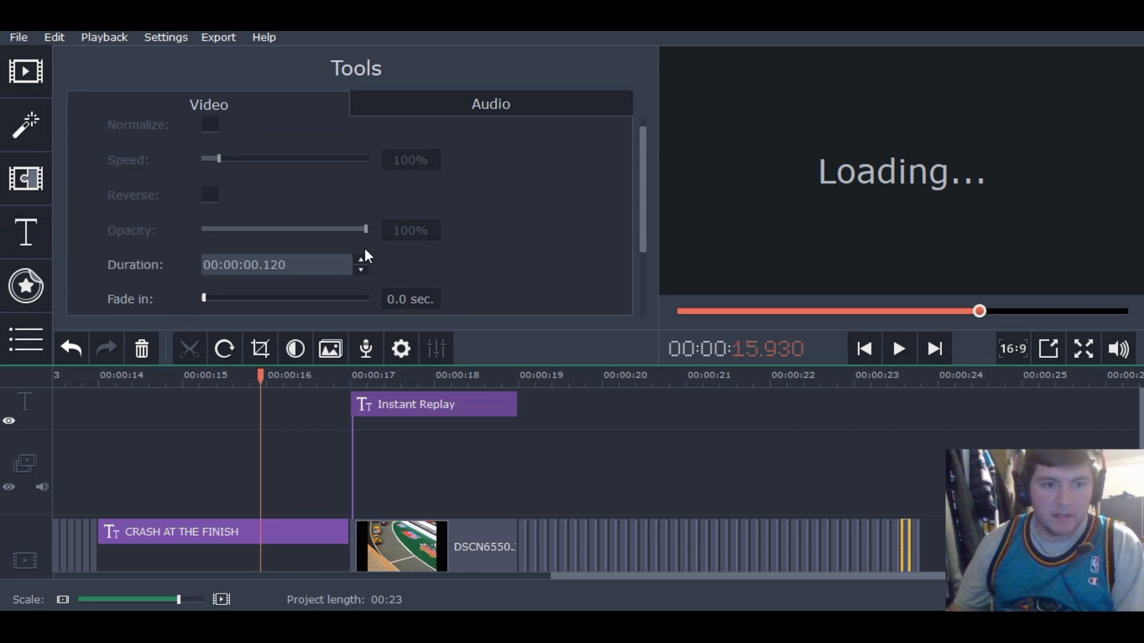
left_click(259, 265)
type("05.")
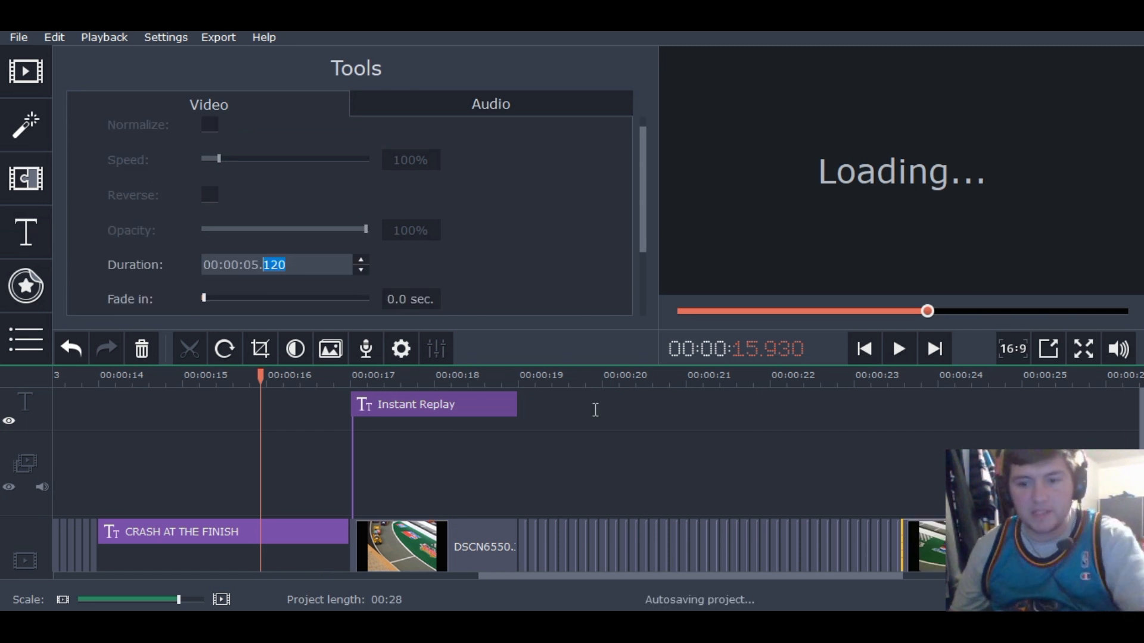
type("0")
left_click_drag(882, 578, 911, 581)
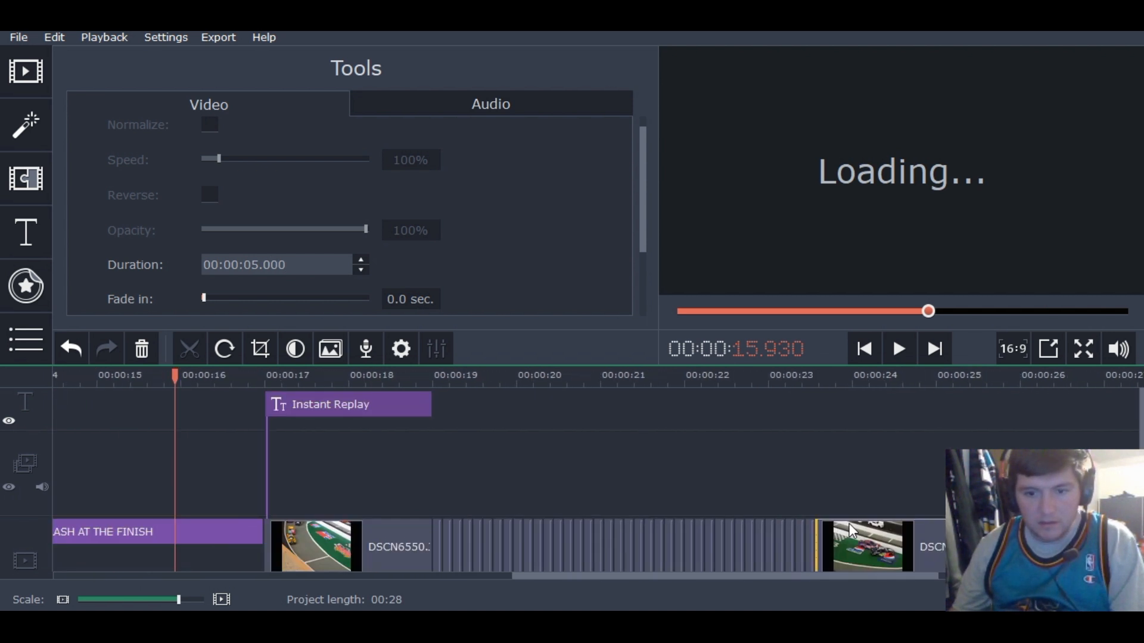
Undo the last duration change on the final photo
left_click(54, 36)
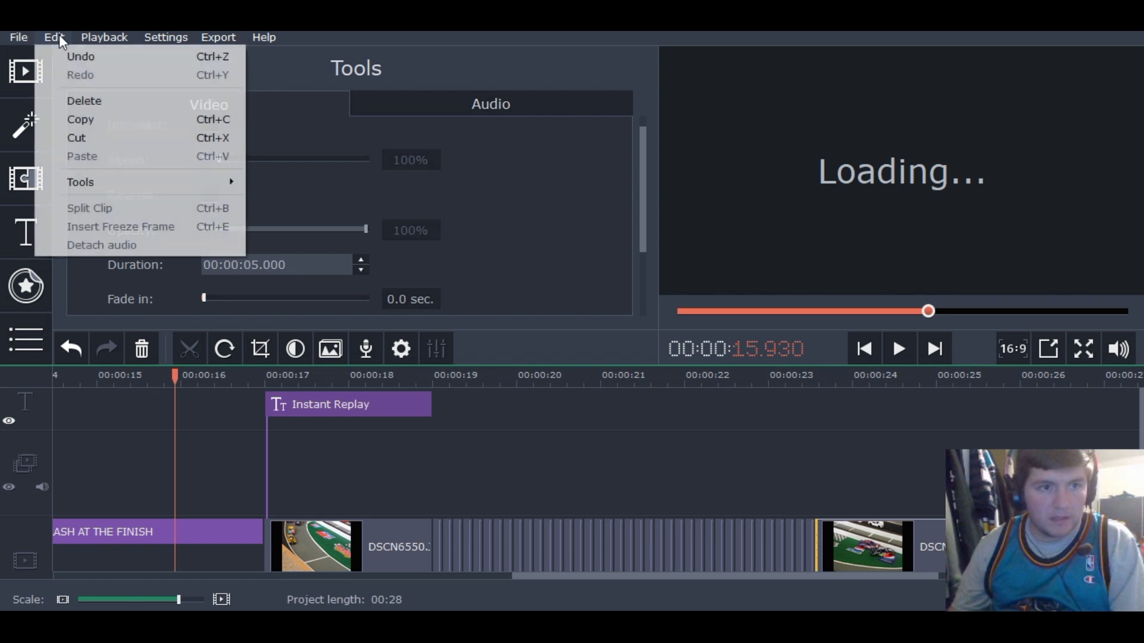
left_click(69, 52)
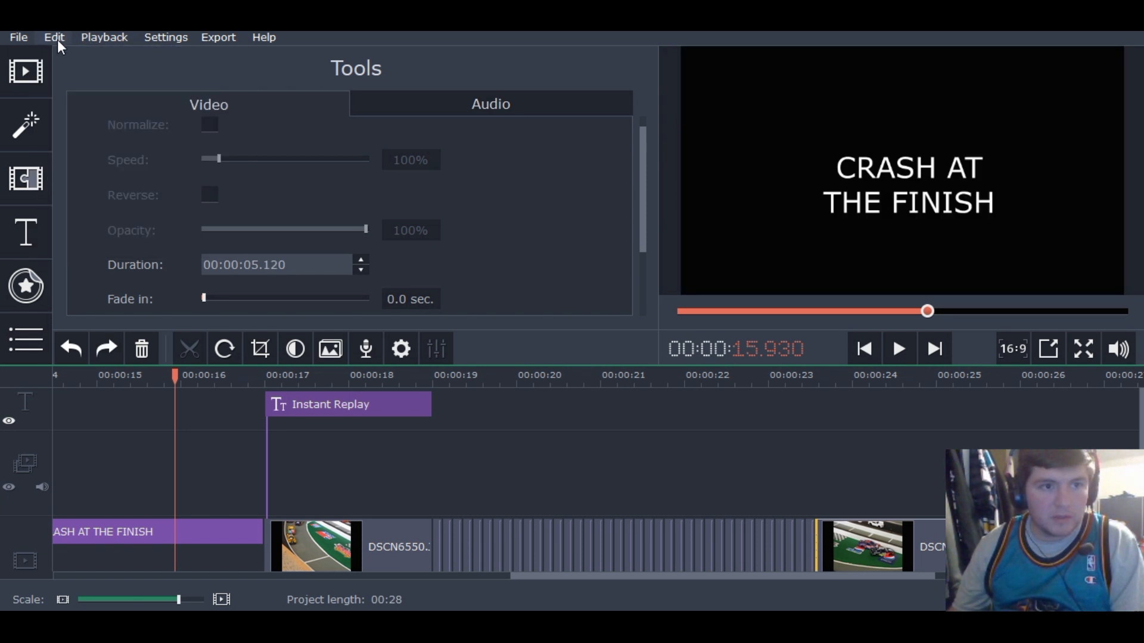
Undo the remaining duration change on the last photo of the replay sequence
left_click(55, 40)
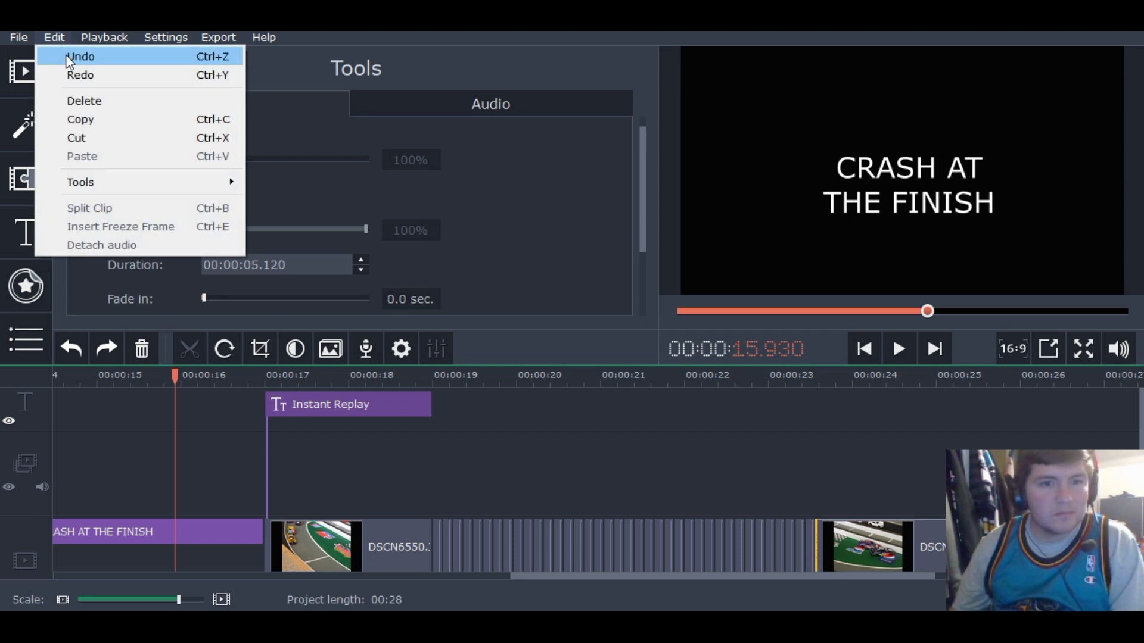
left_click(66, 55)
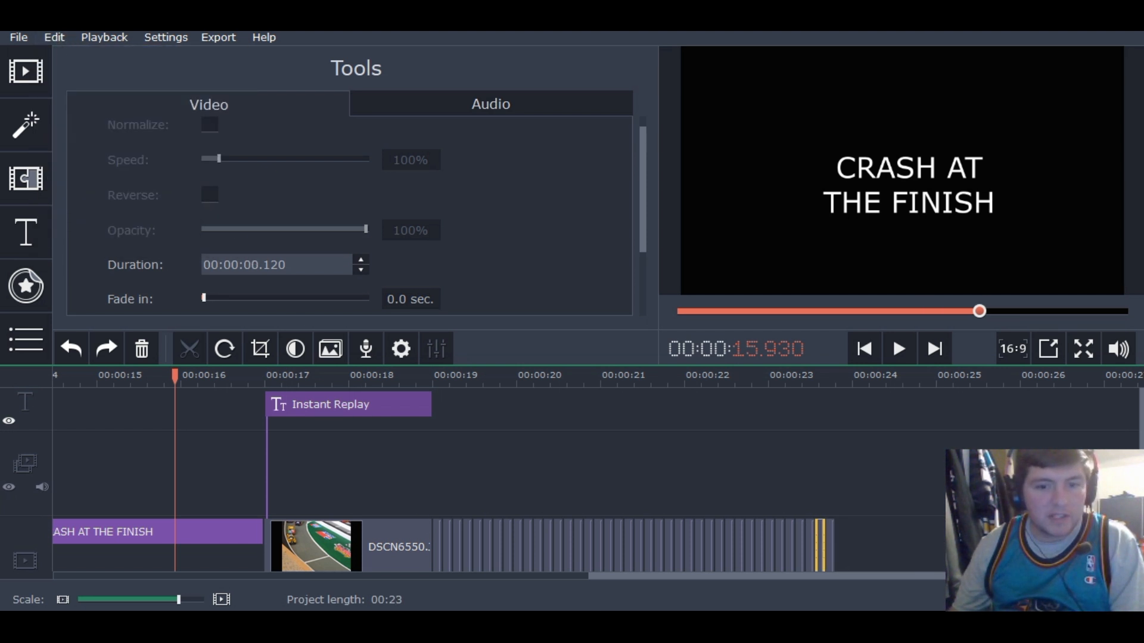
Set the duration of the last photo before the "CRASH AT THE FINISH" title to 00:00:05.000 and move it to the end of the timeline
left_click_drag(710, 574, 426, 562)
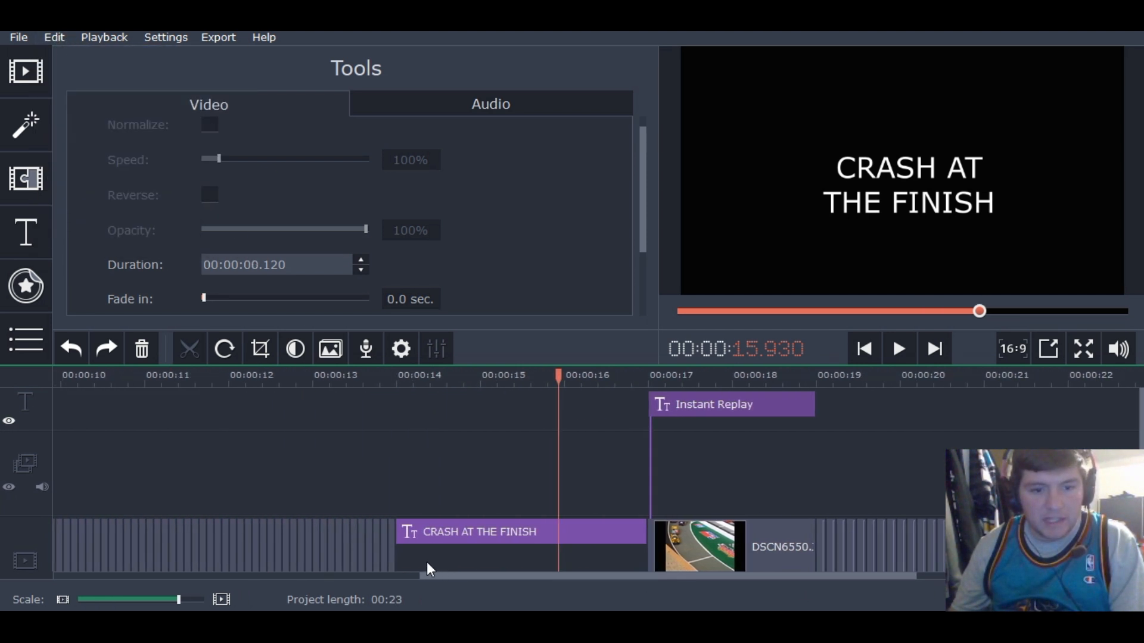
left_click(386, 556)
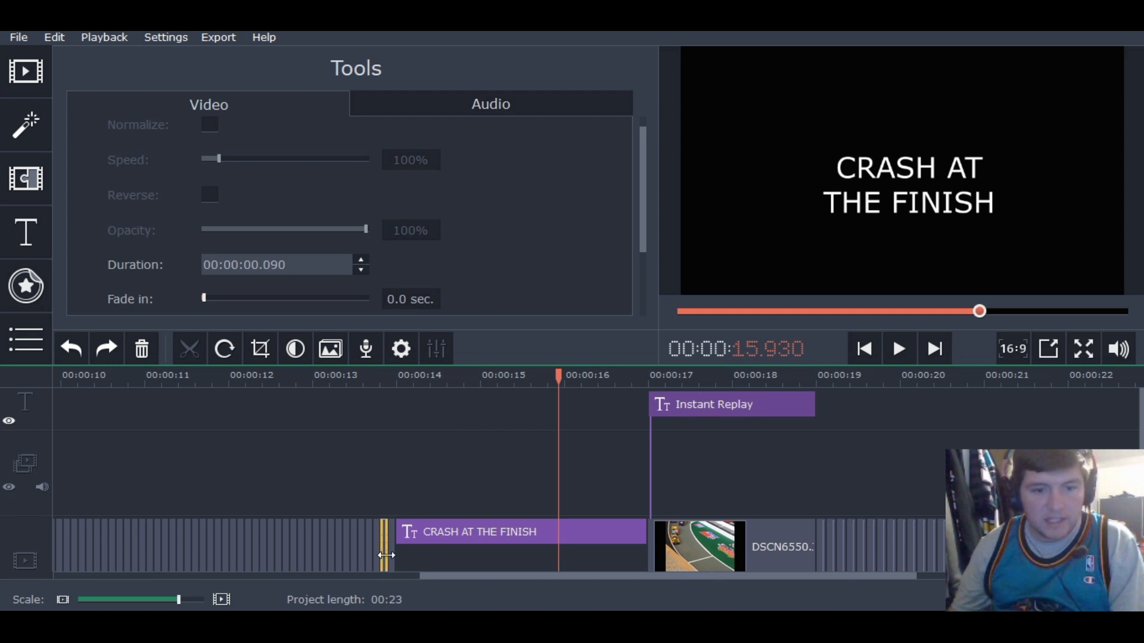
left_click(360, 261)
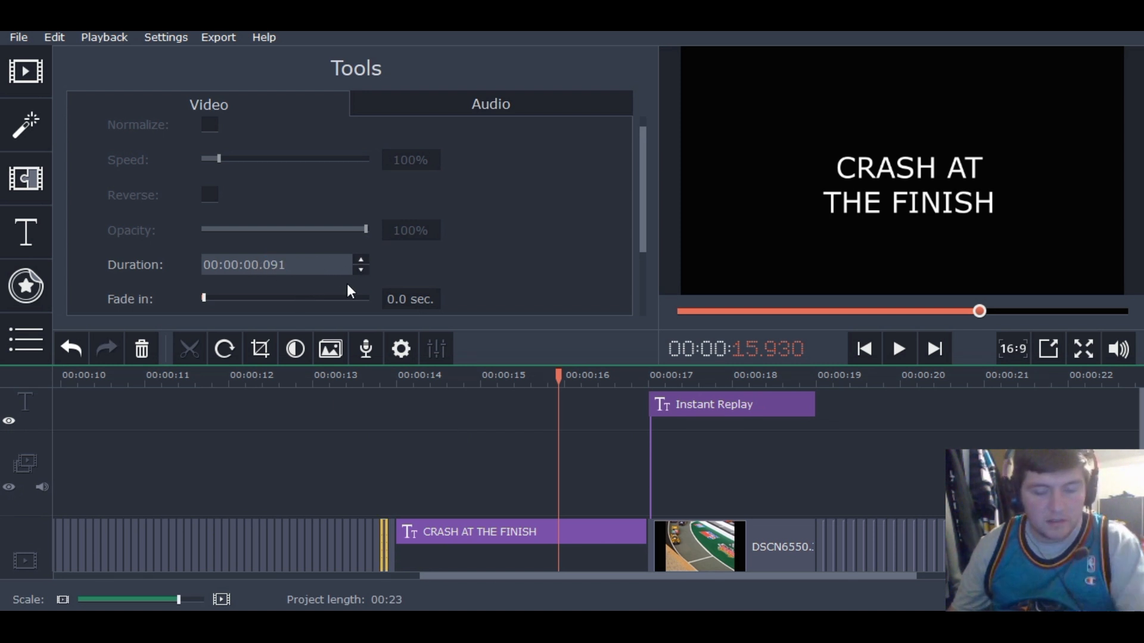
key("BackSpace")
type("5.")
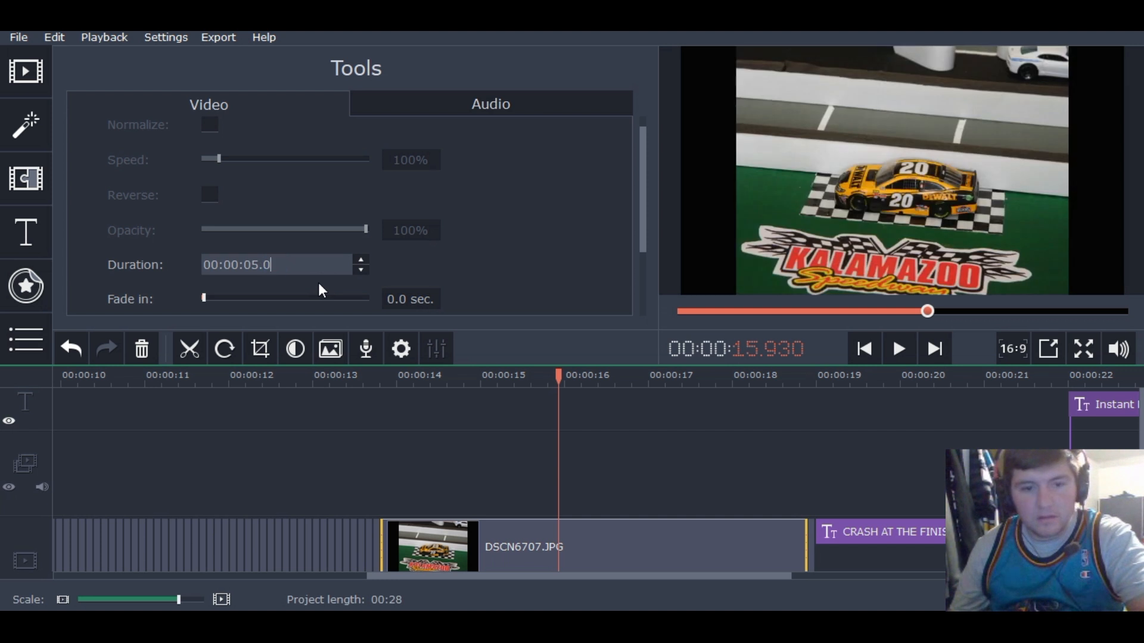
type("000")
left_click(493, 552)
left_click_drag(535, 551, 671, 555)
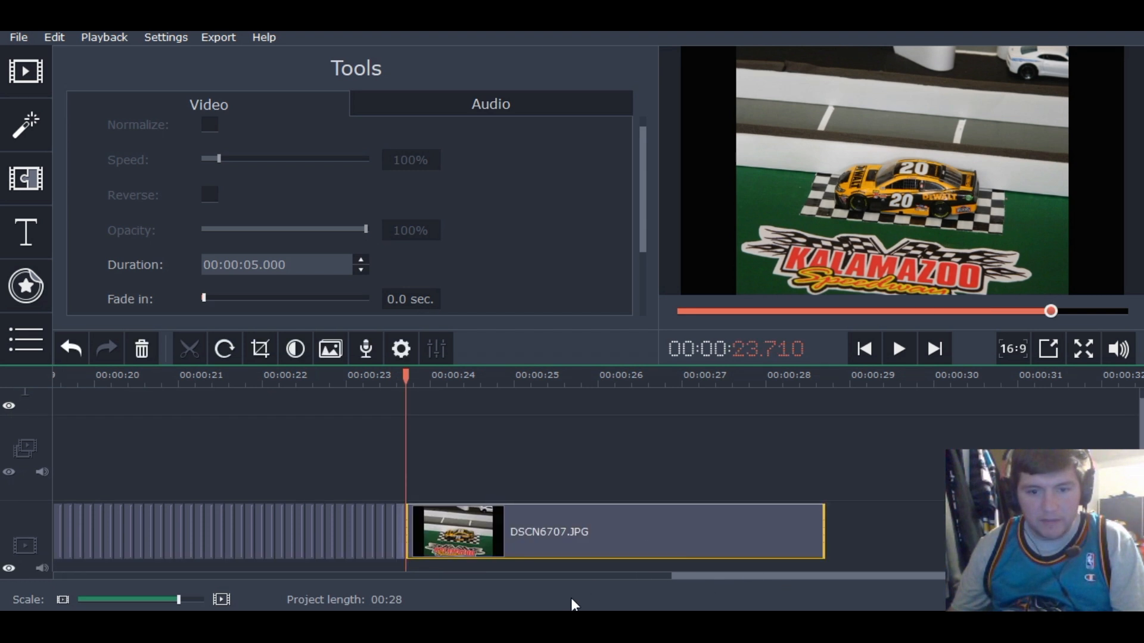
Set DSCN6708.JPG, just before the "CRASH AT THE FINISH" title, to 00:00:05.000 and move it to the timeline's end, behind DSCN6707.JPG
left_click_drag(717, 578, 396, 558)
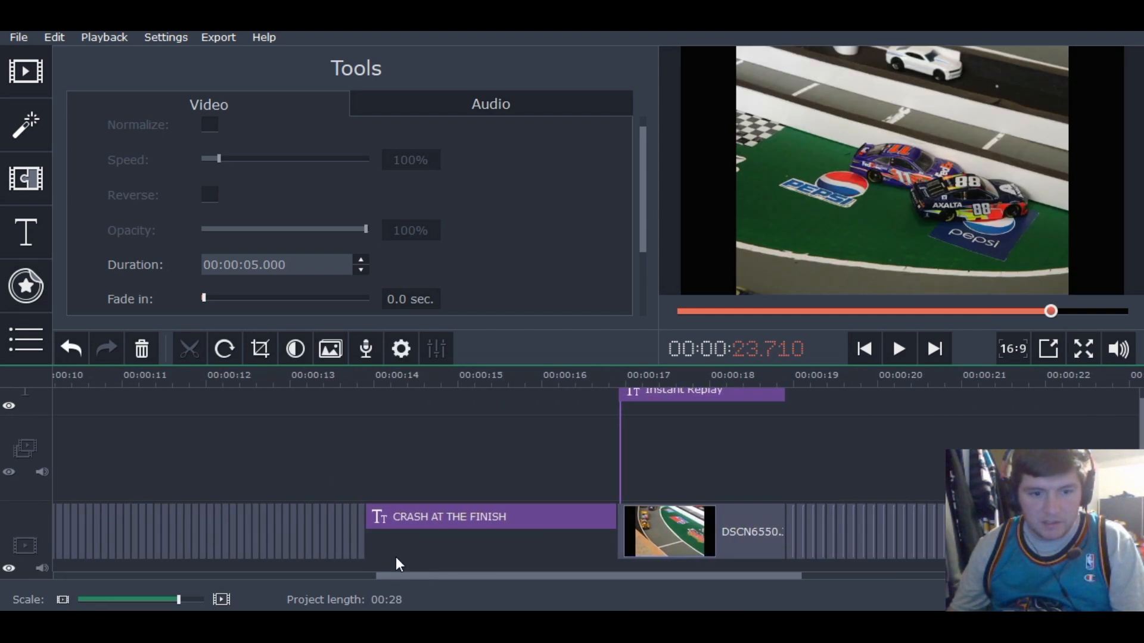
left_click(362, 551)
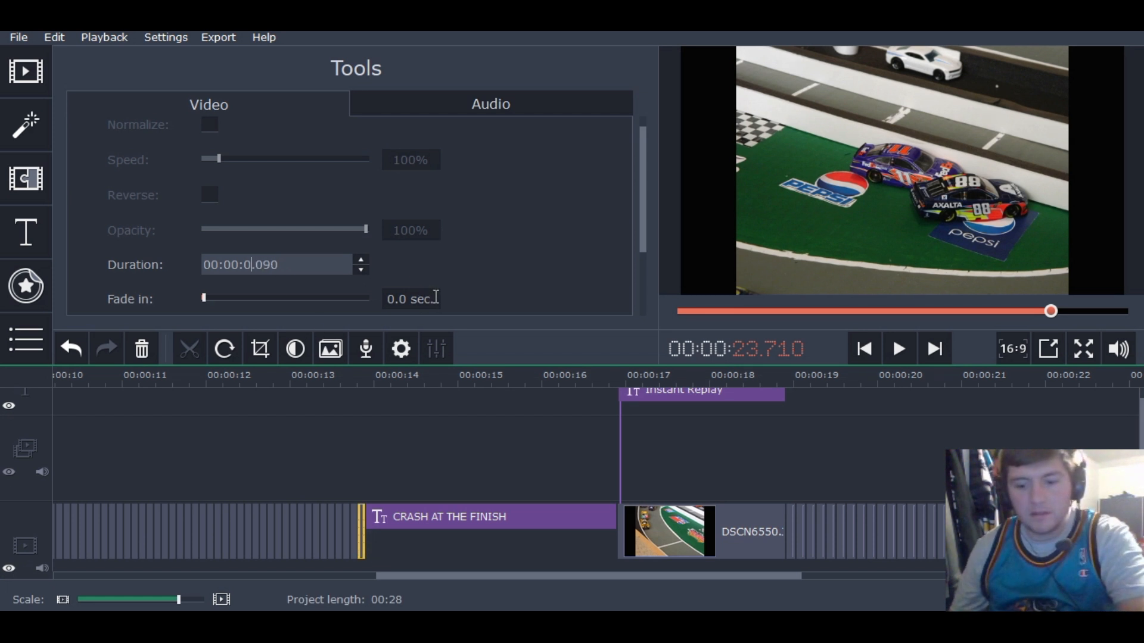
type("0")
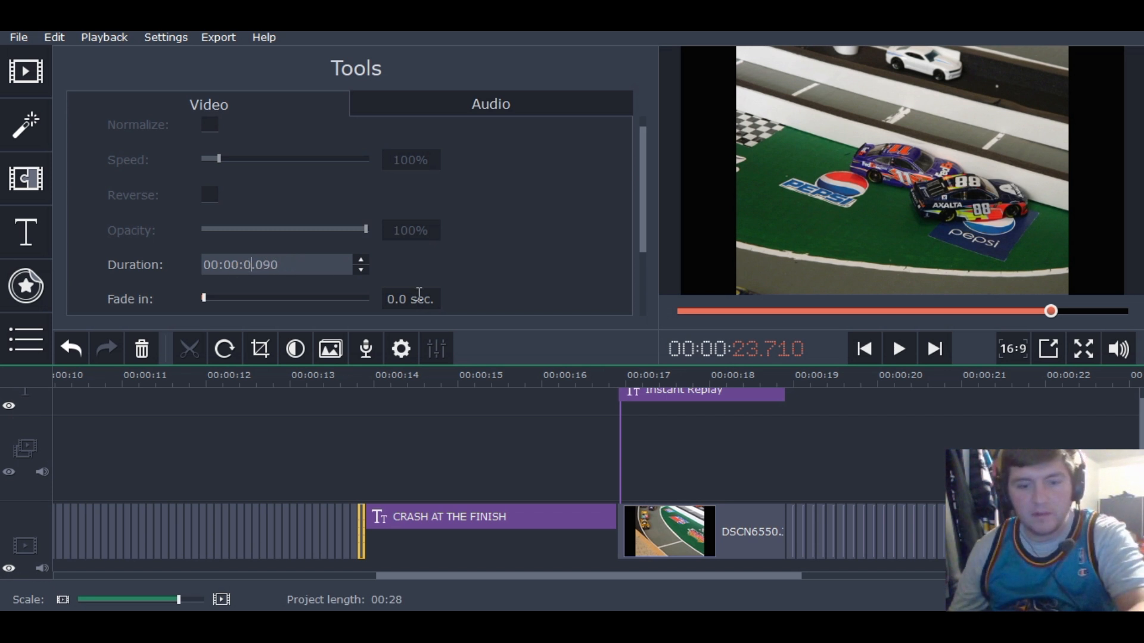
type("5.0")
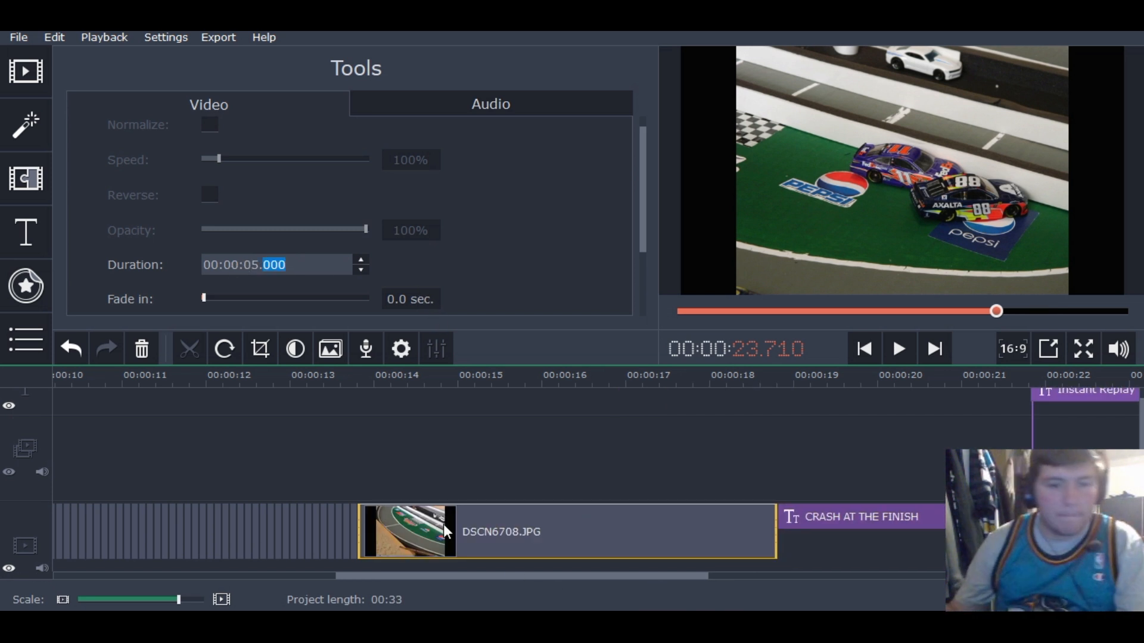
left_click(62, 600)
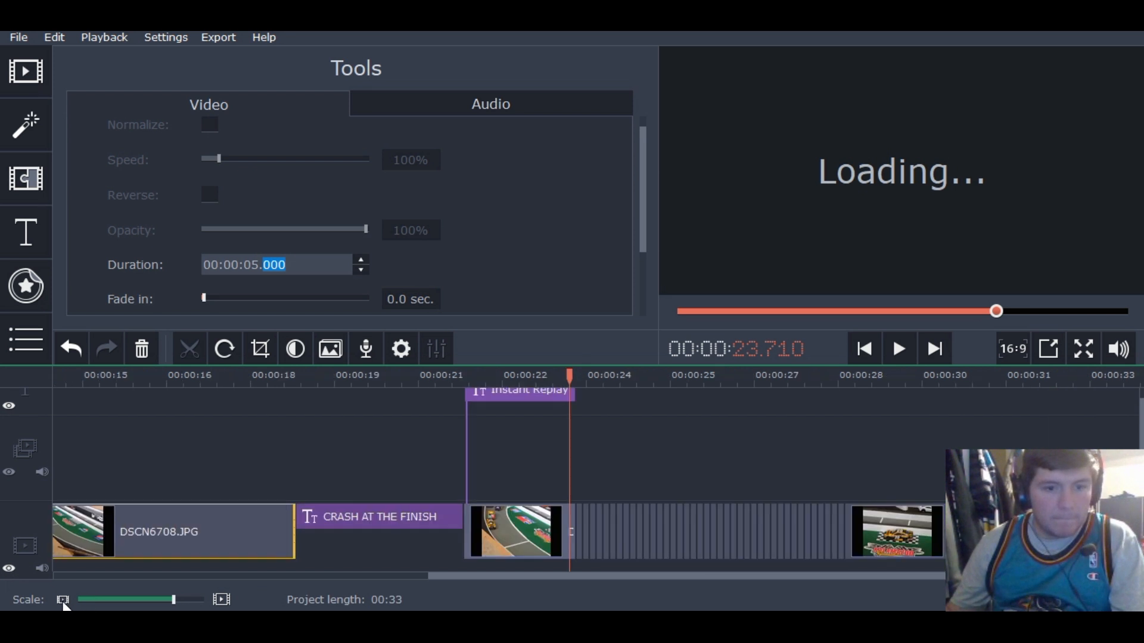
left_click_drag(180, 517, 918, 530)
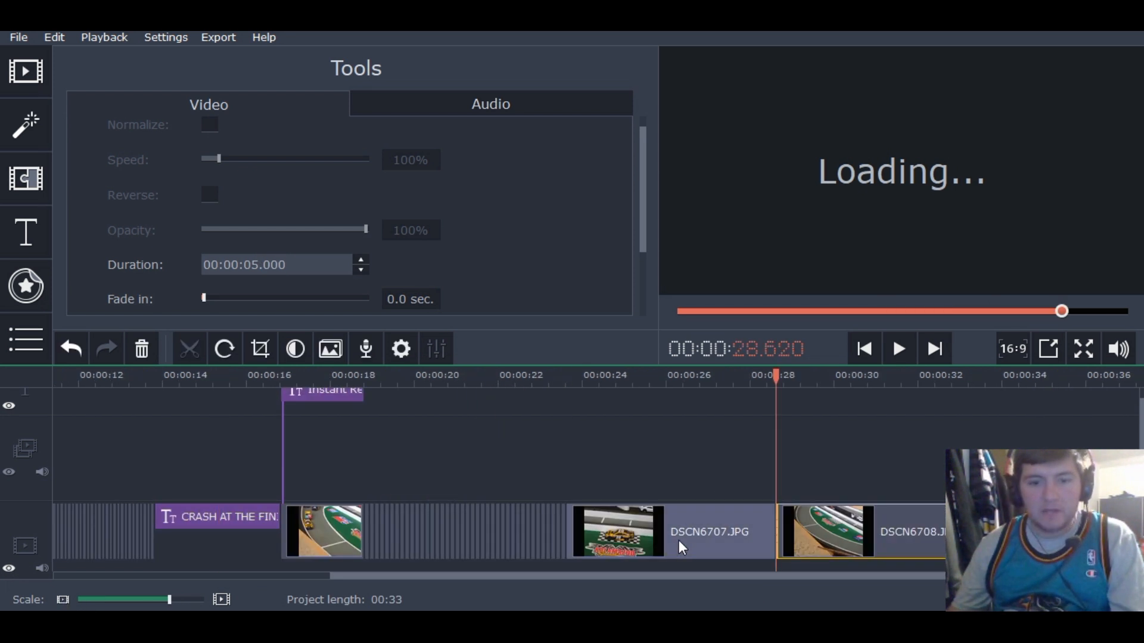
Add the saved "Wreck Text" title above DSCN6707.JPG and shorten it to the photo's length
left_click(607, 554)
left_click(567, 538)
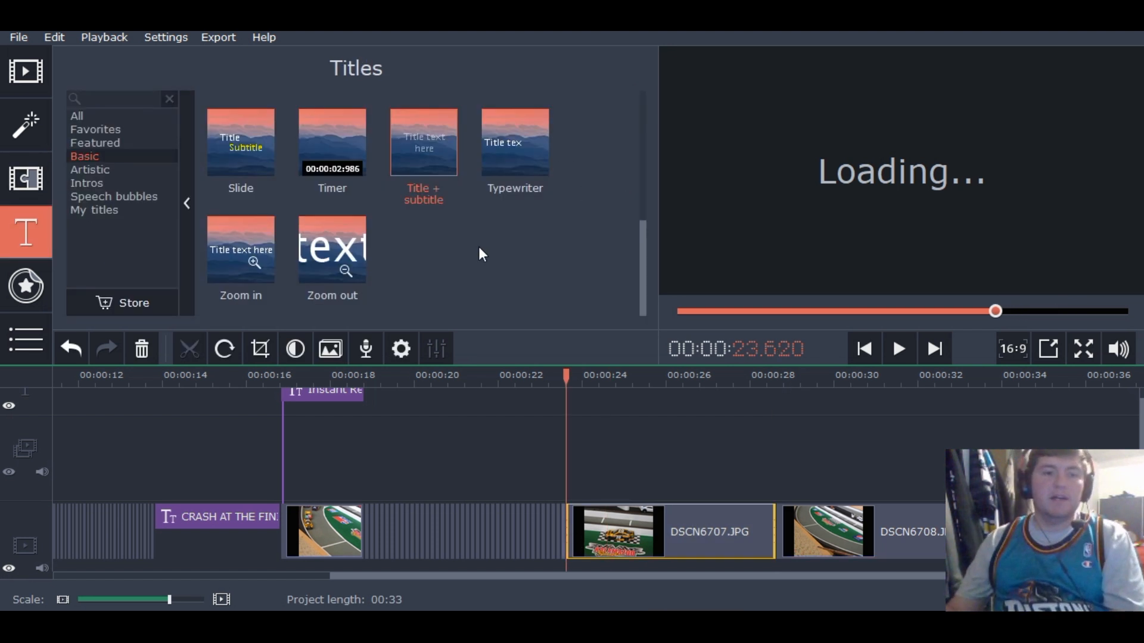
left_click(128, 210)
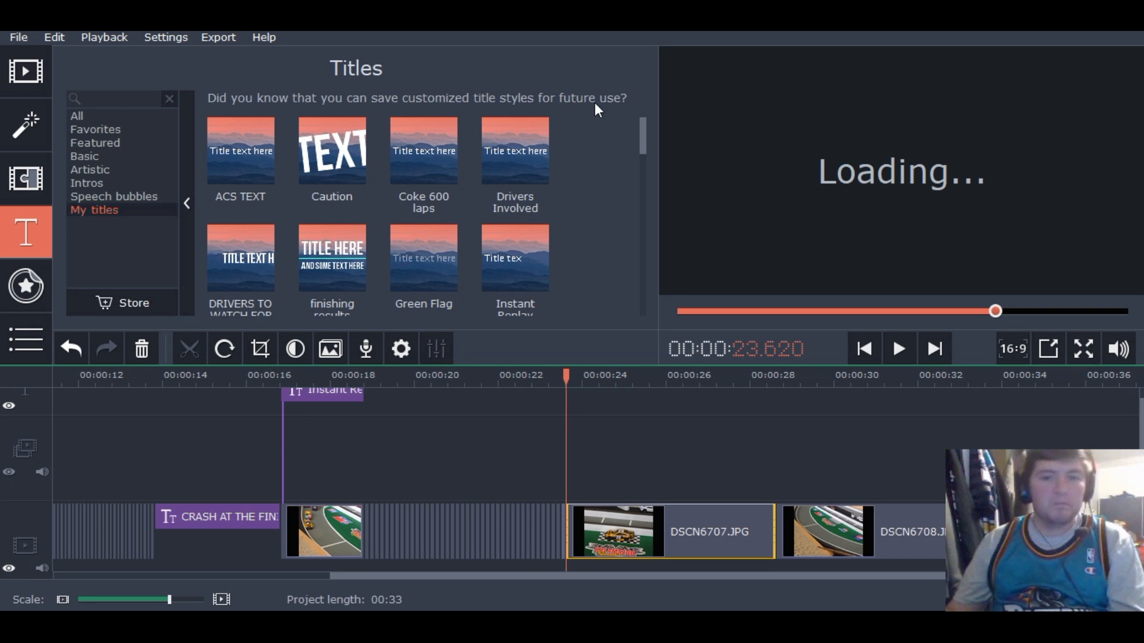
left_click_drag(641, 147, 646, 296)
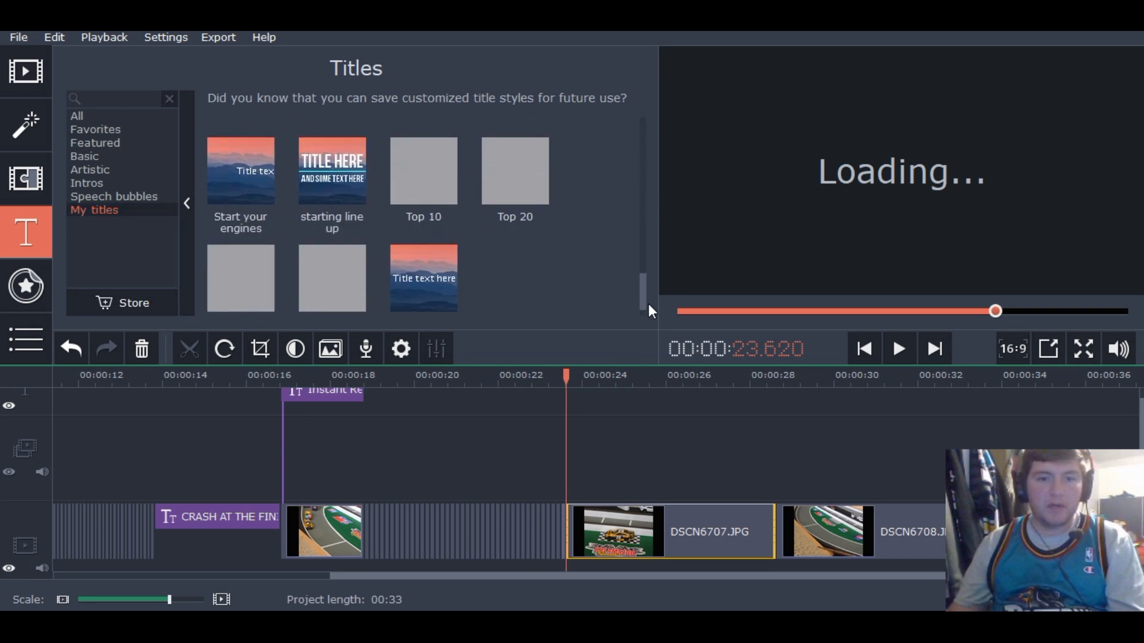
mouse_move(420, 275)
left_click_drag(417, 270, 567, 402)
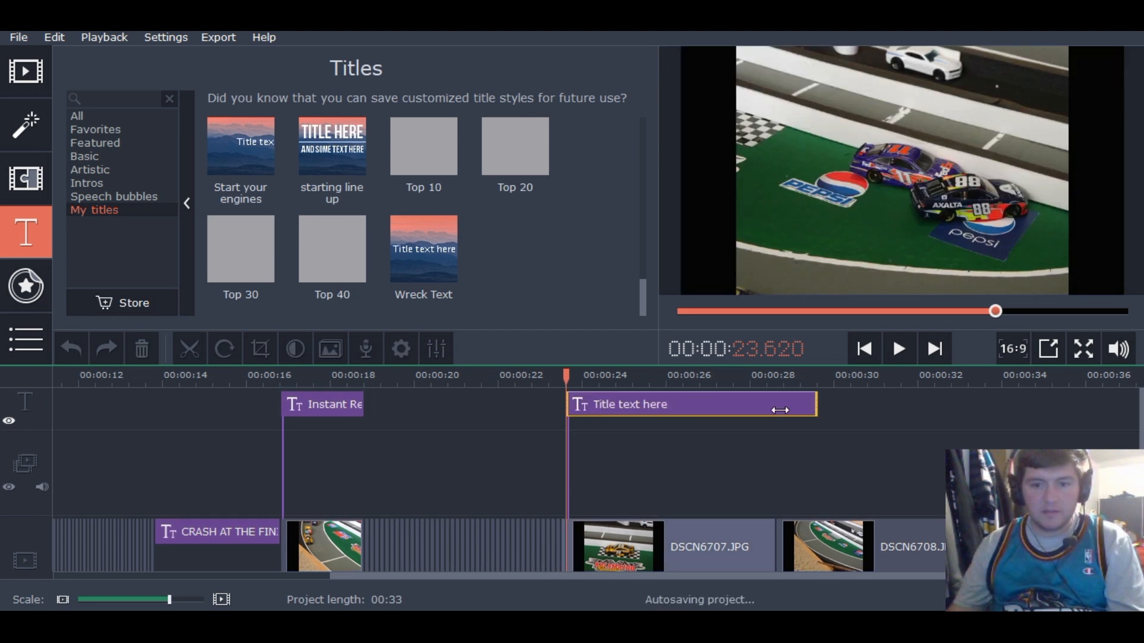
left_click_drag(815, 411, 774, 411)
Replace the placeholder text of the title above DSCN6707.JPG with "Erik's return to Michigan ends in a Victory!"
double_click(712, 398)
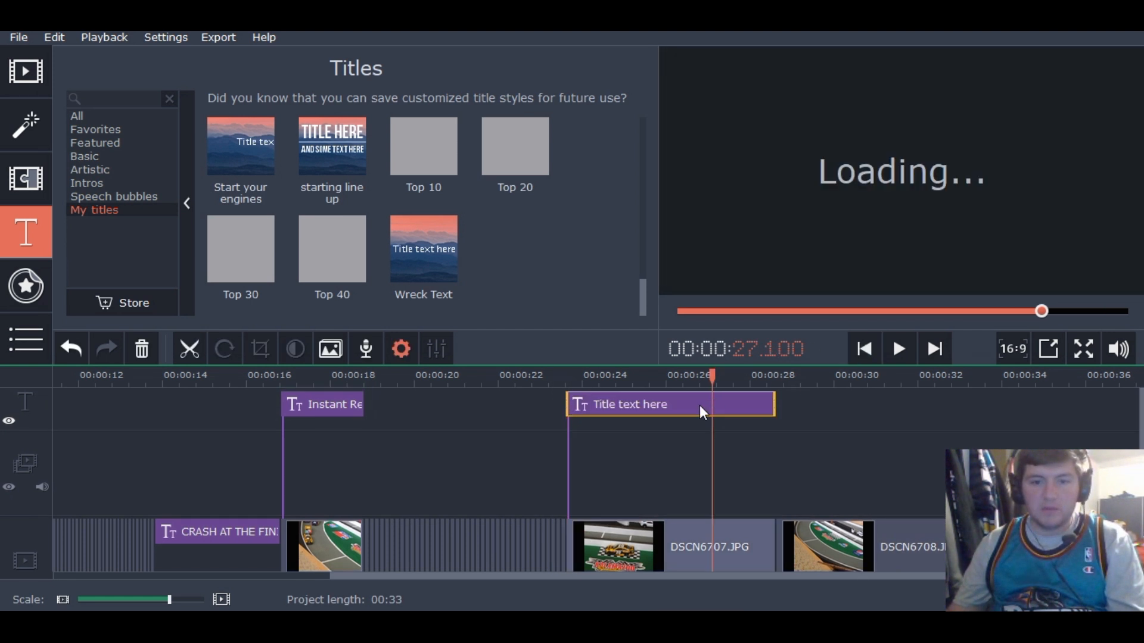
left_click(700, 405)
double_click(951, 259)
key("BackSpace")
key("BackSpace")
key("BackSpace")
key("BackSpace")
key("BackSpace")
key("BackSpace")
key("BackSpace")
key("BackSpace")
key("BackSpace")
key("BackSpace")
key("BackSpace")
key("BackSpace")
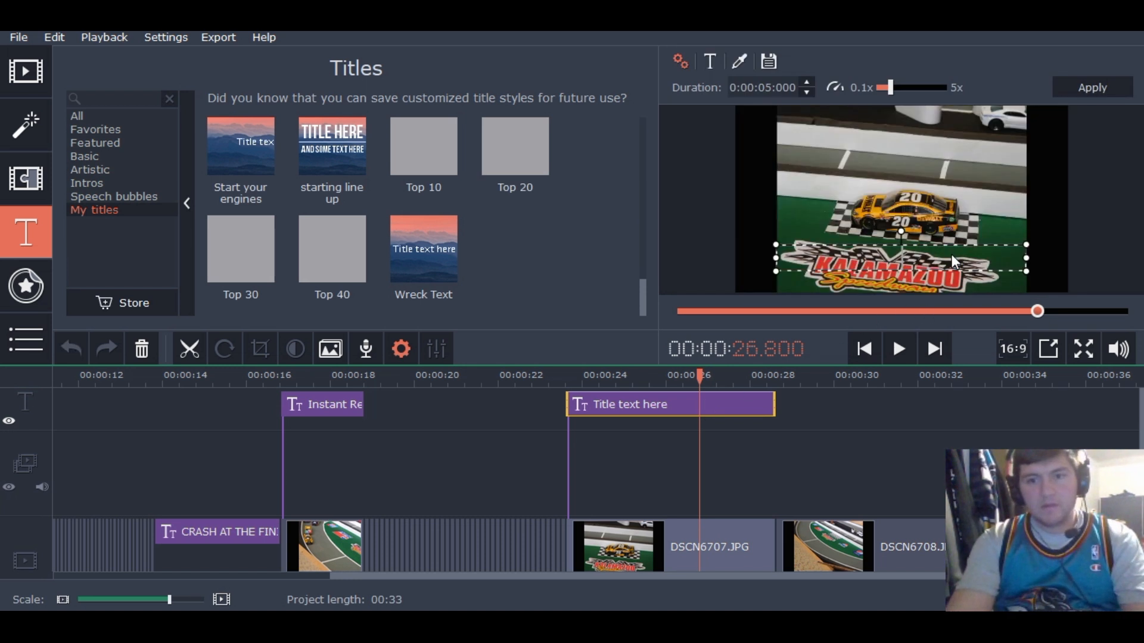
type("Erik'")
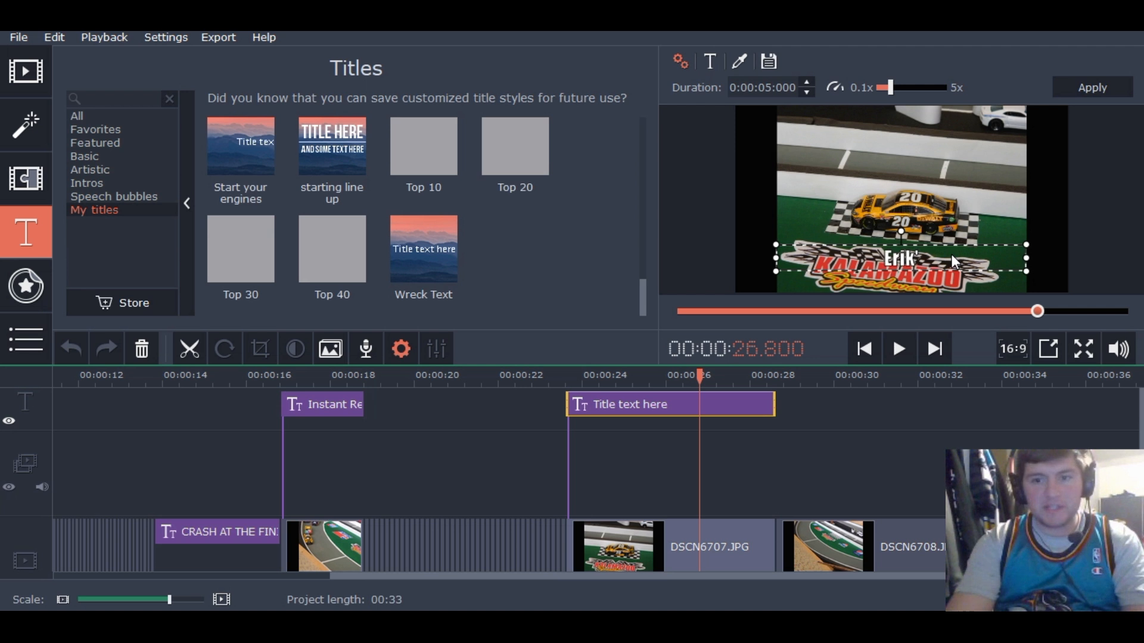
type("s return")
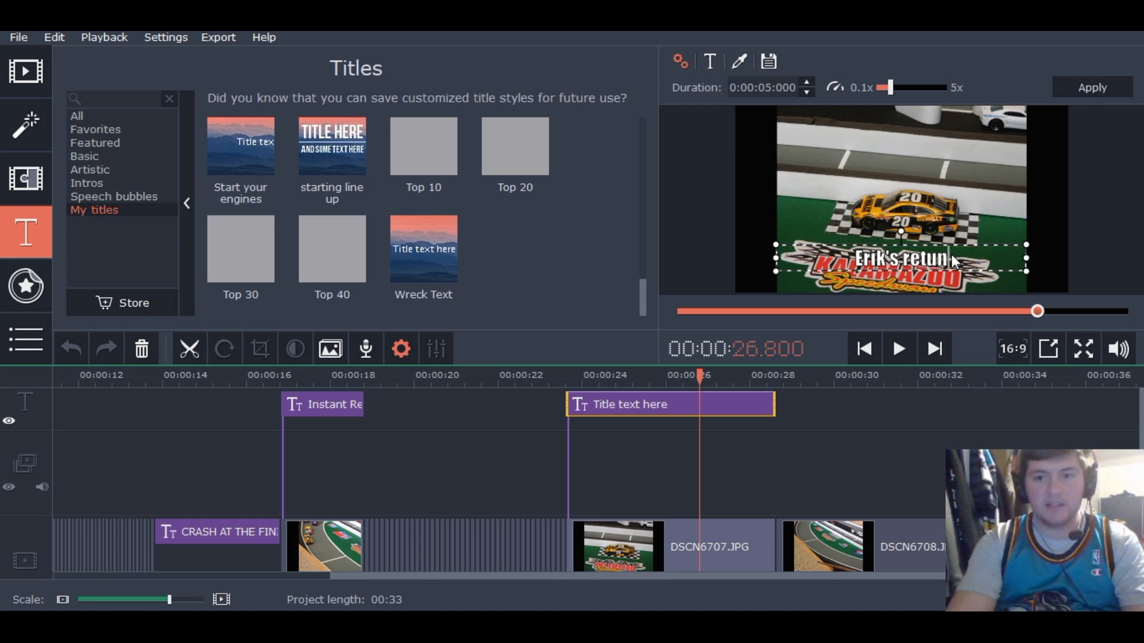
type(" to M")
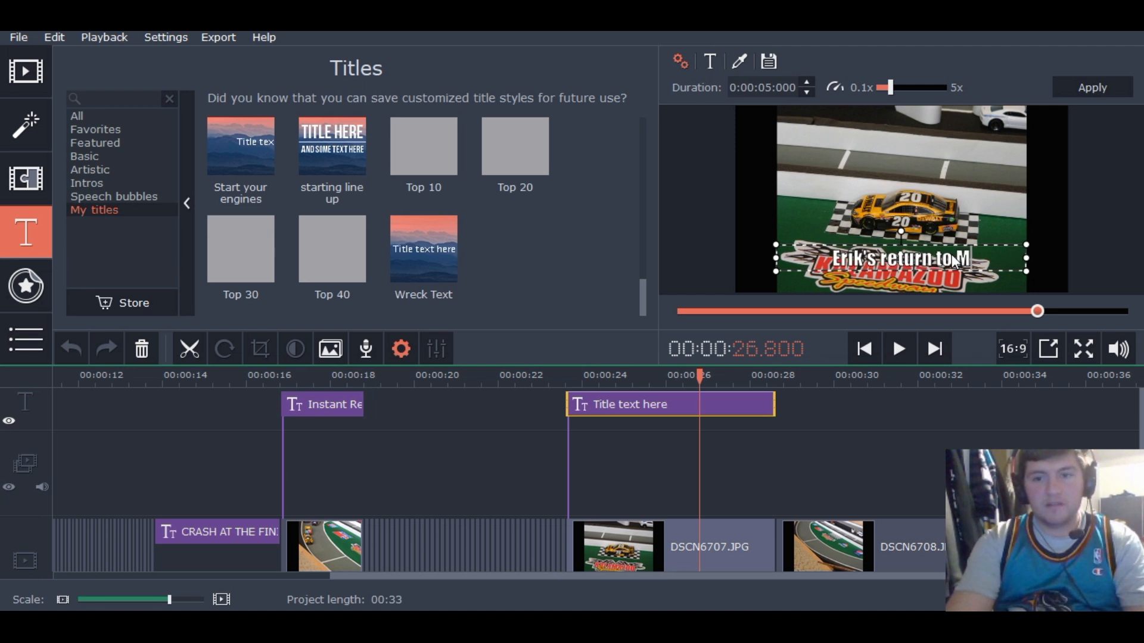
type("ichigan ends in a vi")
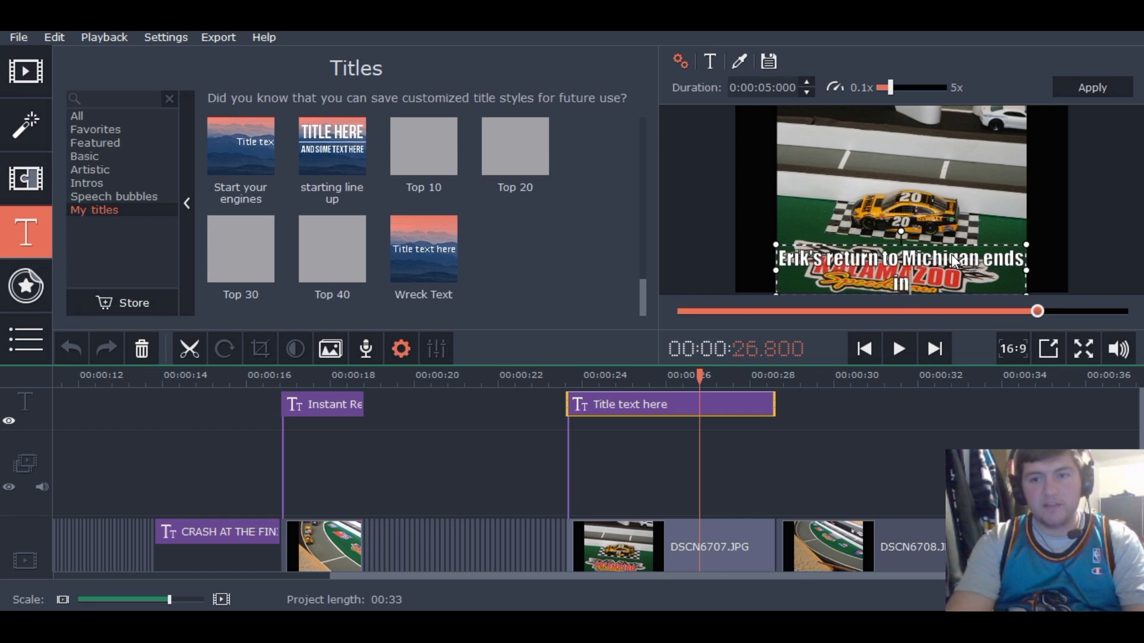
key("BackSpace")
key("BackSpace")
type("Victory!")
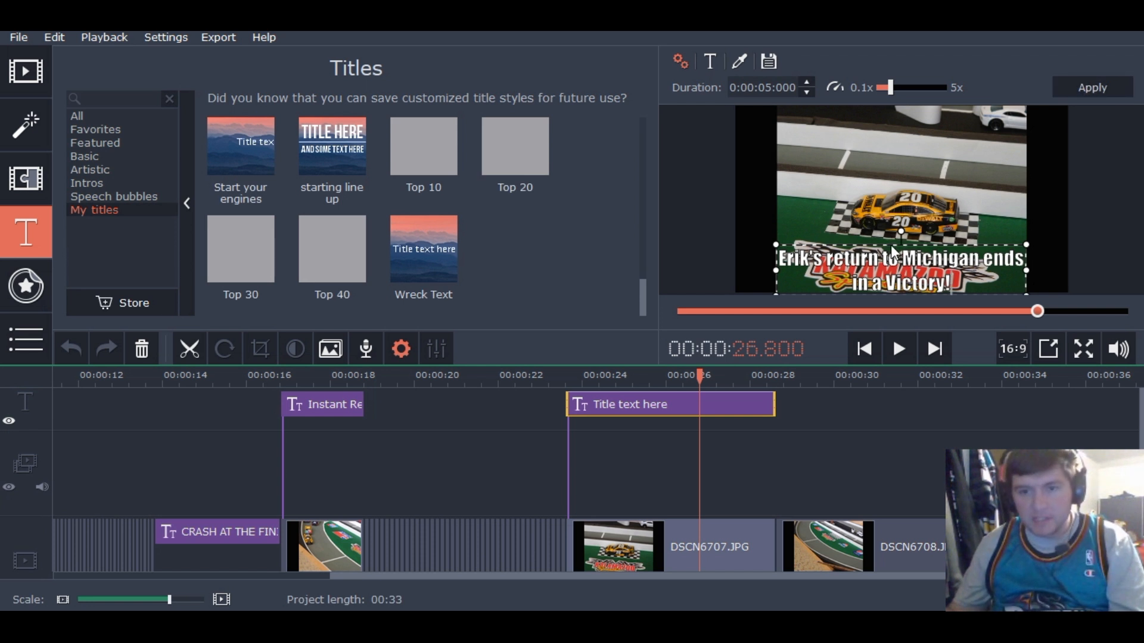
Move the victory text to the upper edge of the picture, above the car, and apply the title
left_click_drag(892, 248, 885, 206)
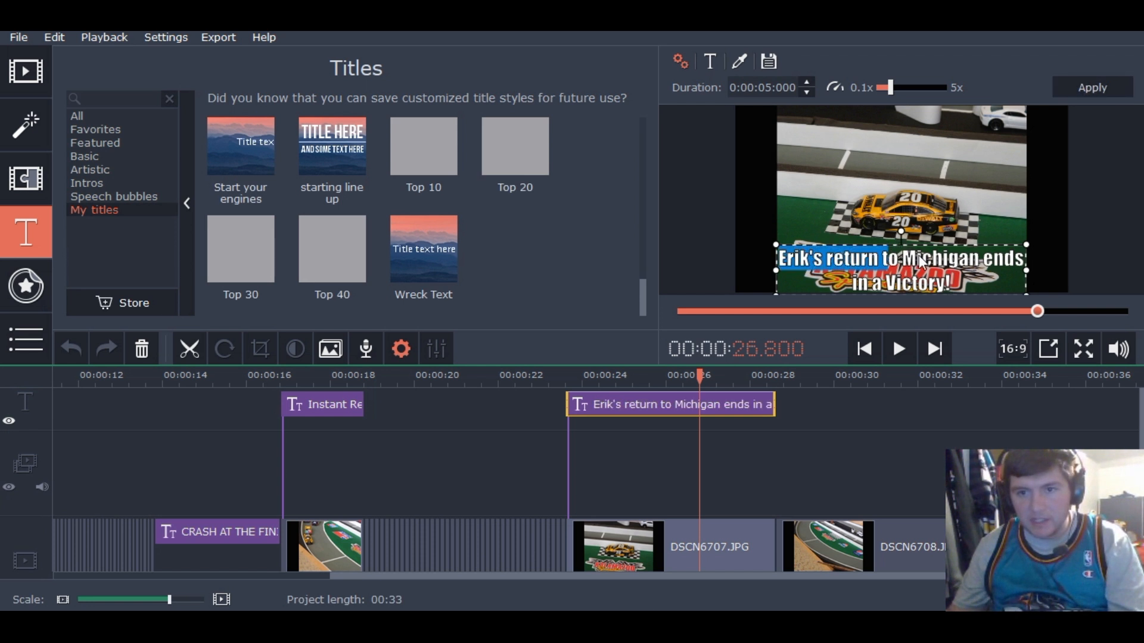
left_click_drag(923, 245, 924, 117)
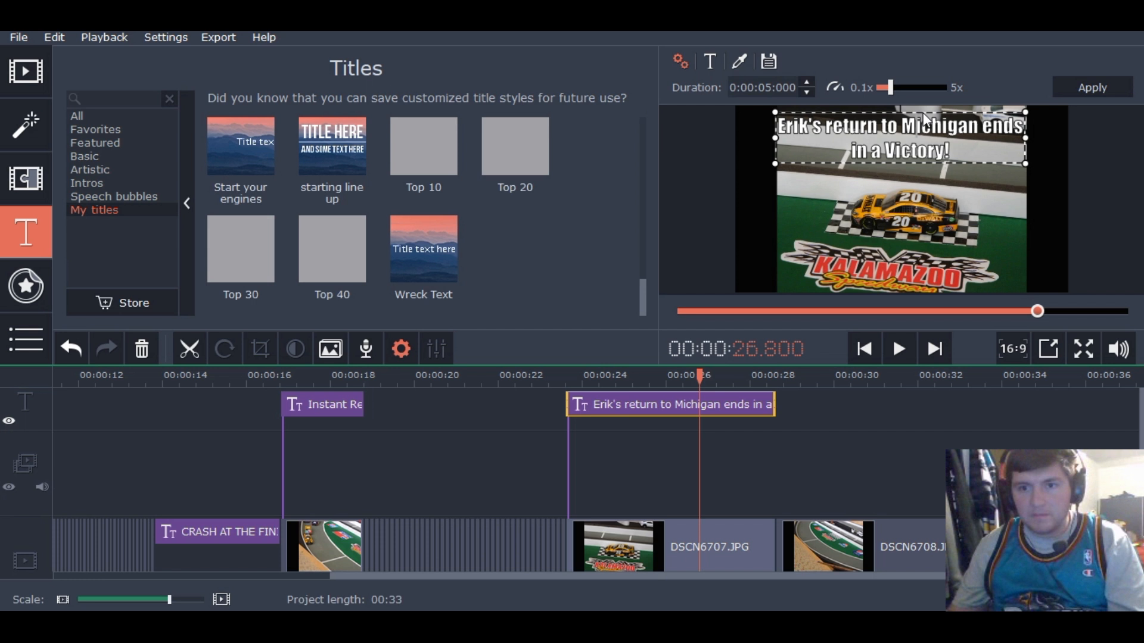
left_click(1071, 88)
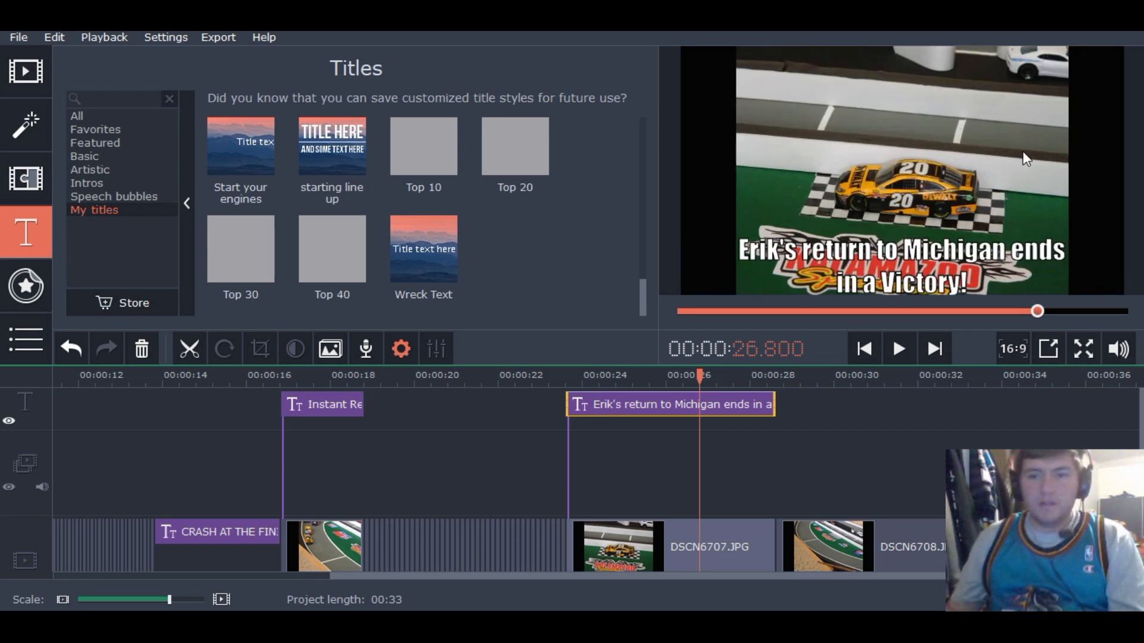
Add another "Wreck Text" title above DSCN6708.JPG and shorten it to the photo's length
left_click(836, 550)
left_click(779, 550)
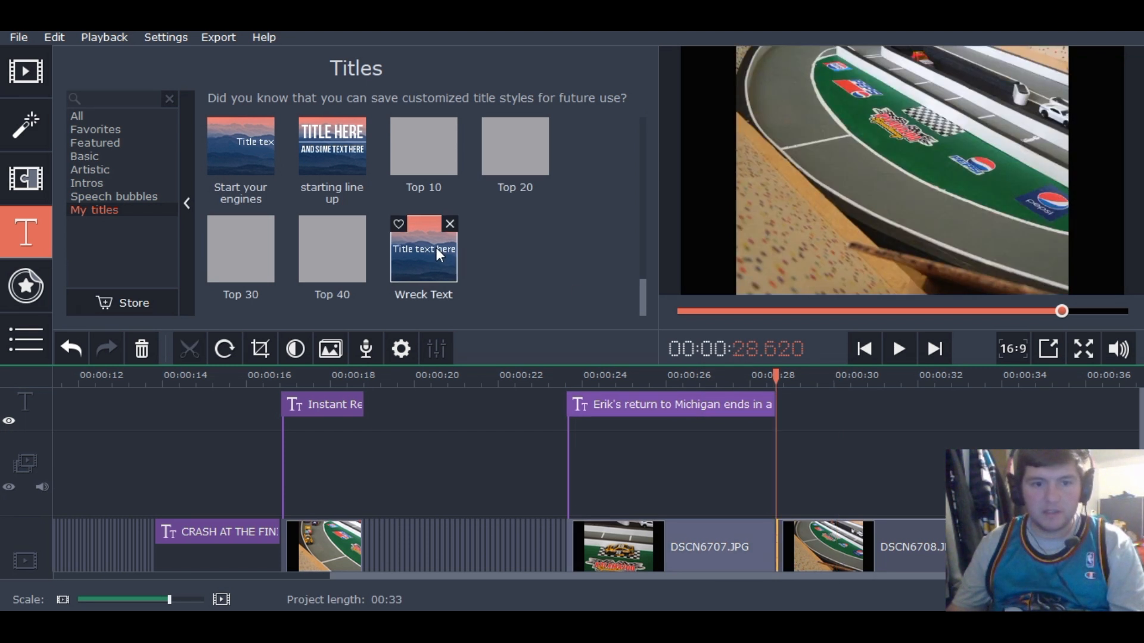
left_click_drag(414, 252, 773, 406)
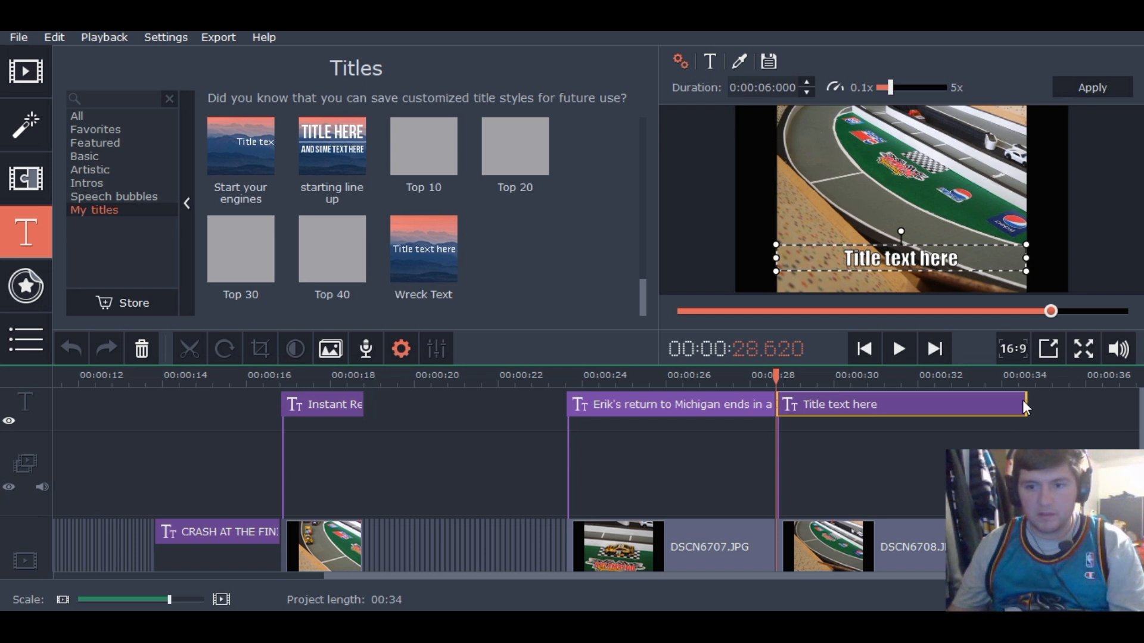
left_click_drag(1025, 407, 983, 404)
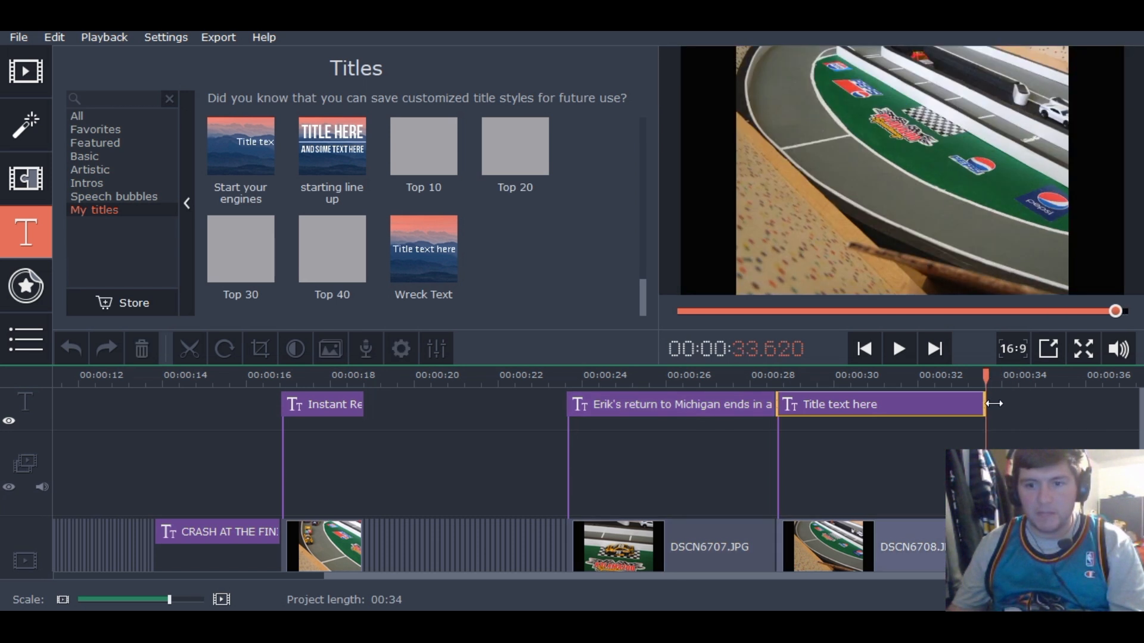
Replace the placeholder text of the title above DSCN6708.JPG with "NEXT RACE:" and "MILWAUKEE" on two lines
left_click(921, 408)
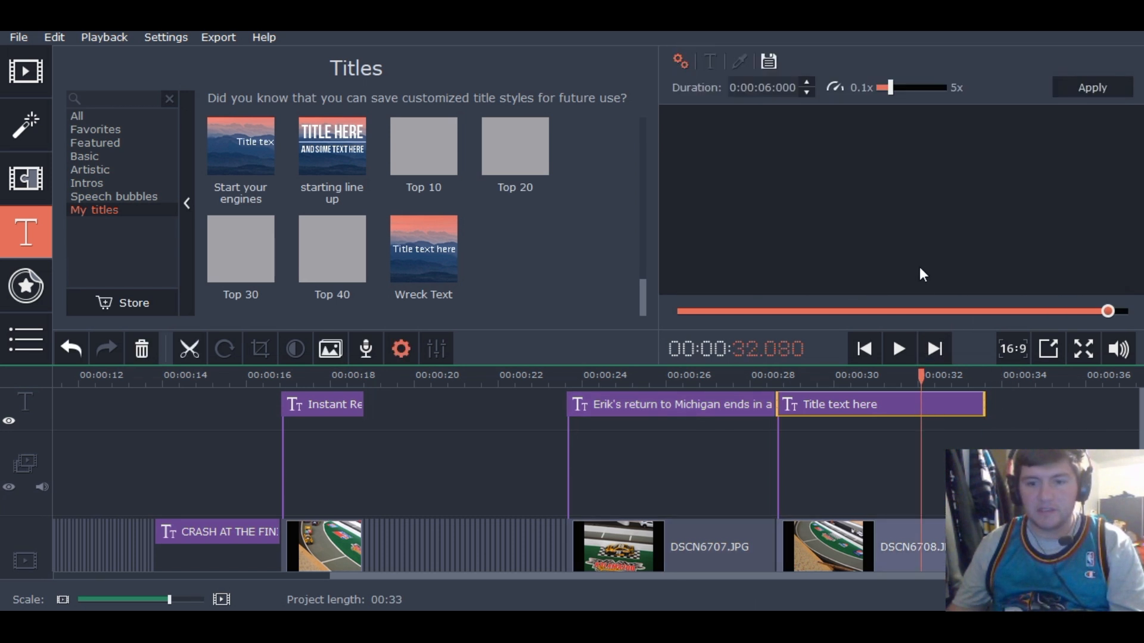
key("BackSpace")
key("BackSpace")
key("BackSpace")
key("BackSpace")
key("BackSpace")
key("BackSpace")
key("BackSpace")
key("BackSpace")
key("BackSpace")
key("BackSpace")
key("BackSpace")
key("BackSpace")
key("BackSpace")
key("BackSpace")
key("BackSpace")
type("NE")
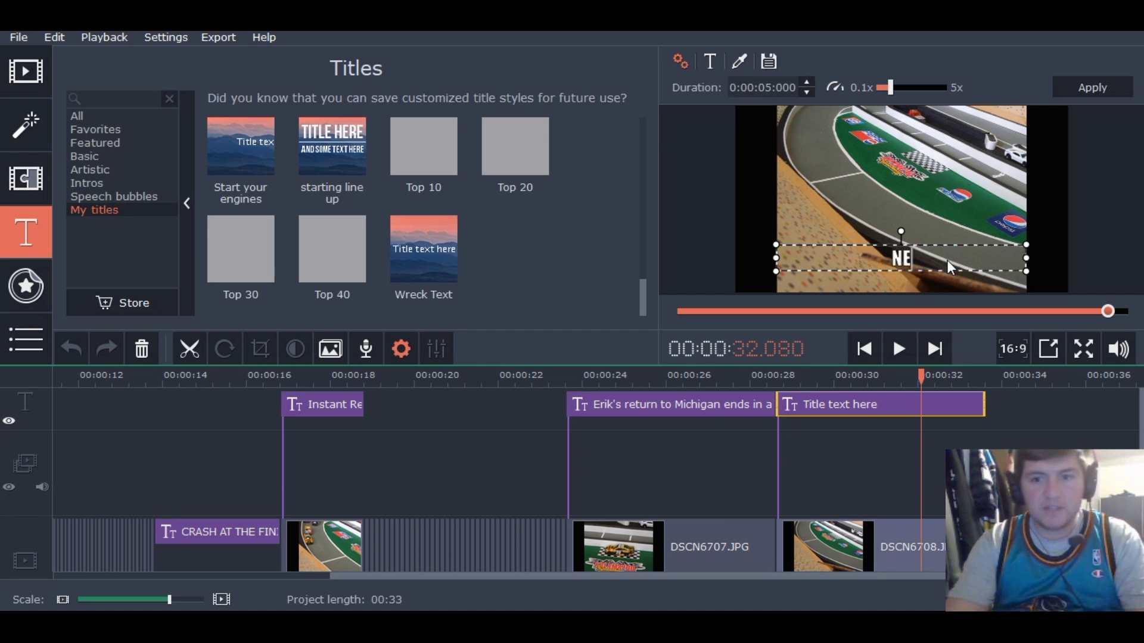
type("XT RACE:")
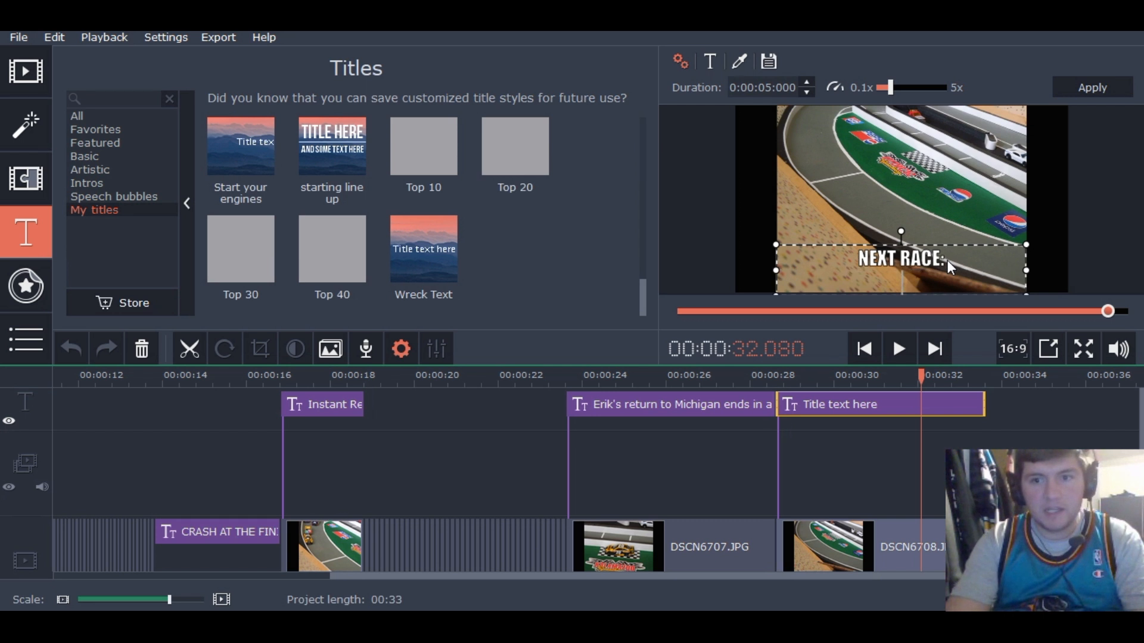
key("Return")
type("Mil")
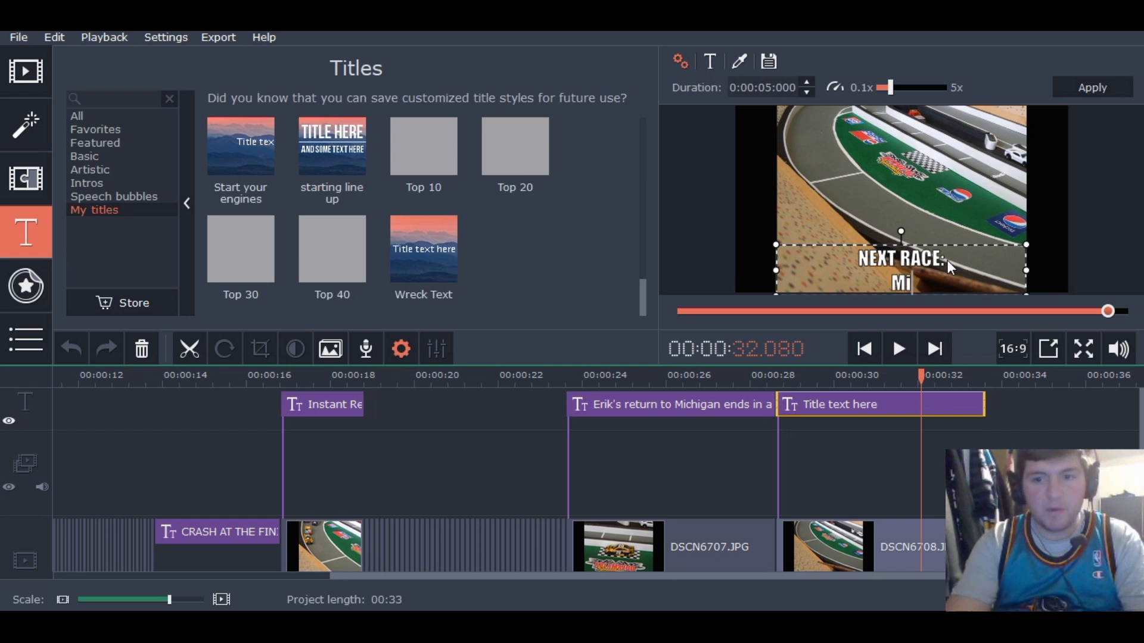
key("BackSpace")
key("BackSpace")
type("ILWAU")
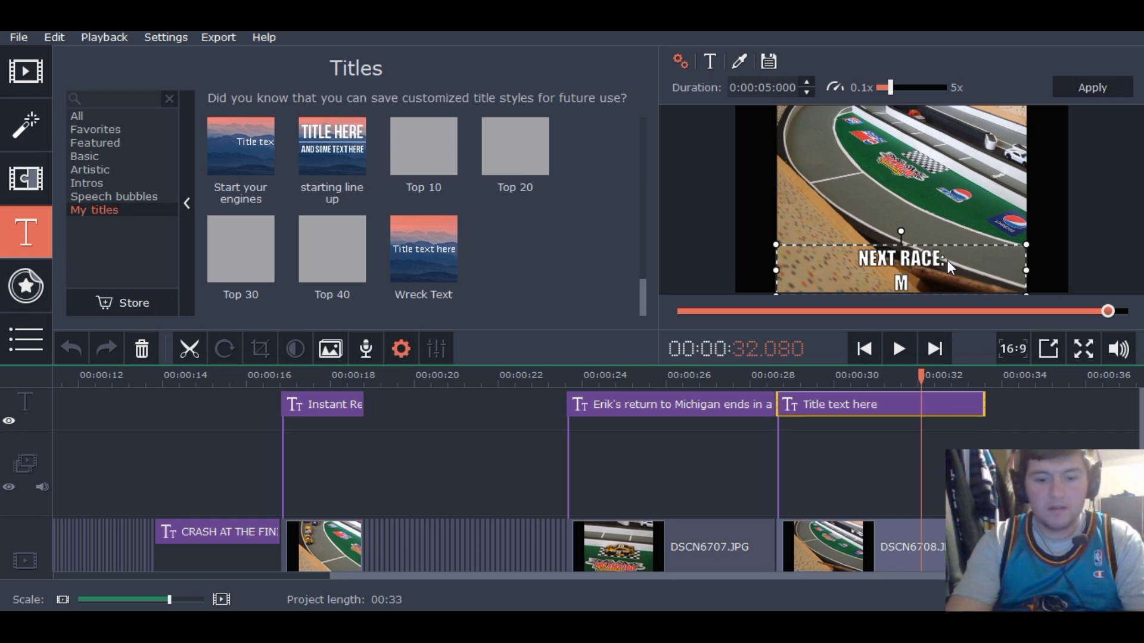
type("KEE")
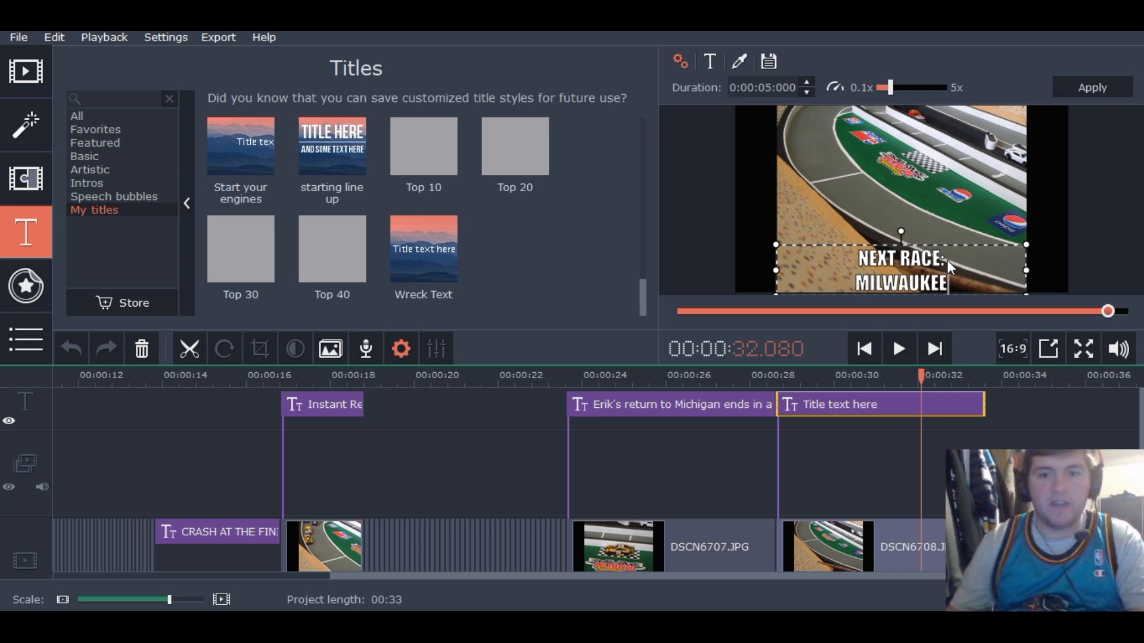
Left-align the next-race text and apply the title
left_click(739, 62)
left_click(714, 62)
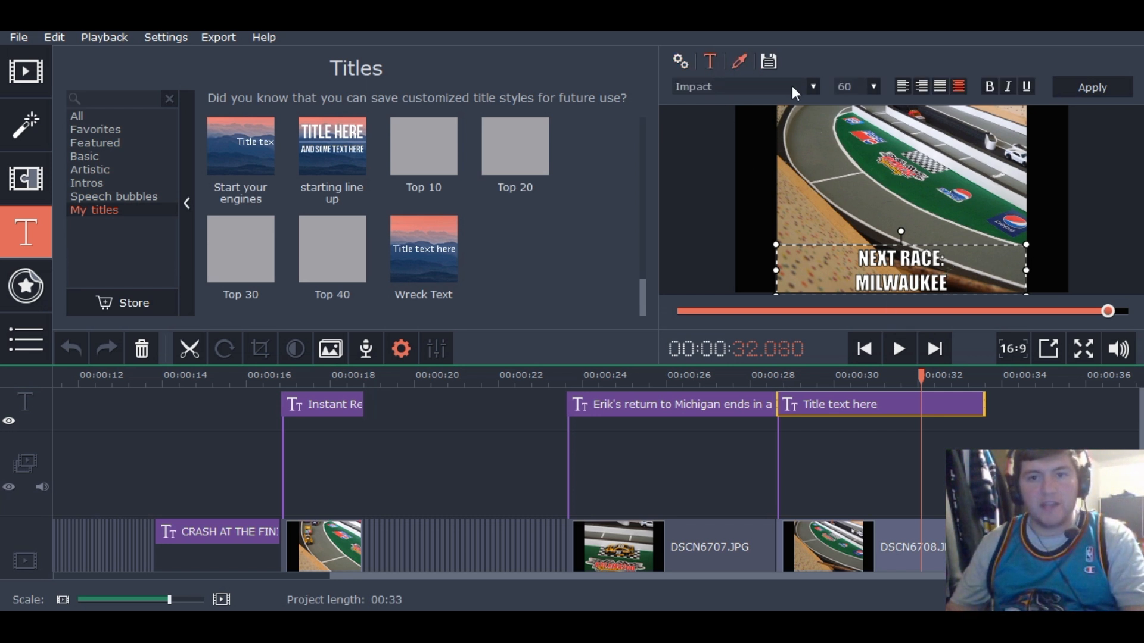
left_click(903, 87)
left_click(1070, 87)
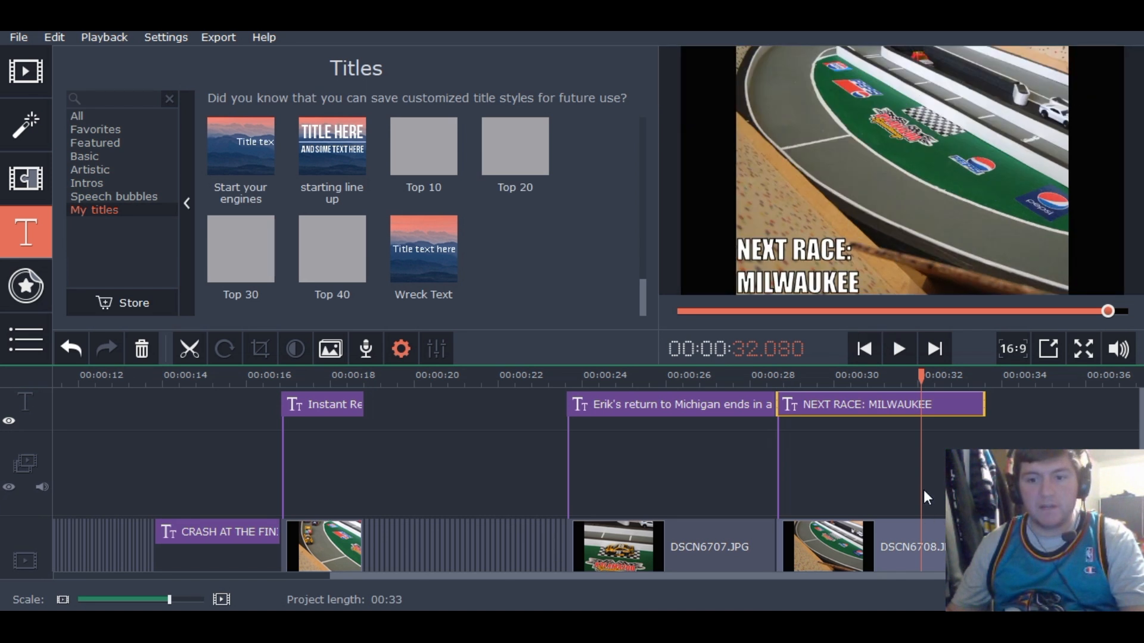
Insert the saved "Points Standings" title on the video track between DSCN6707.JPG and DSCN6708.JPG
left_click(679, 555)
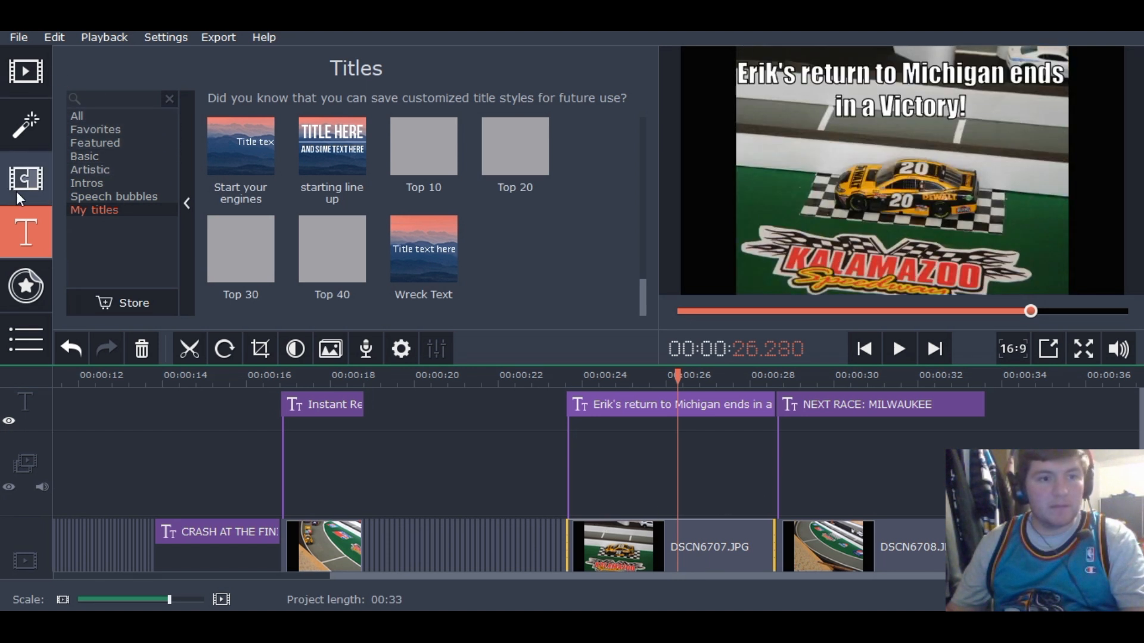
scroll(434, 212, "up", 6)
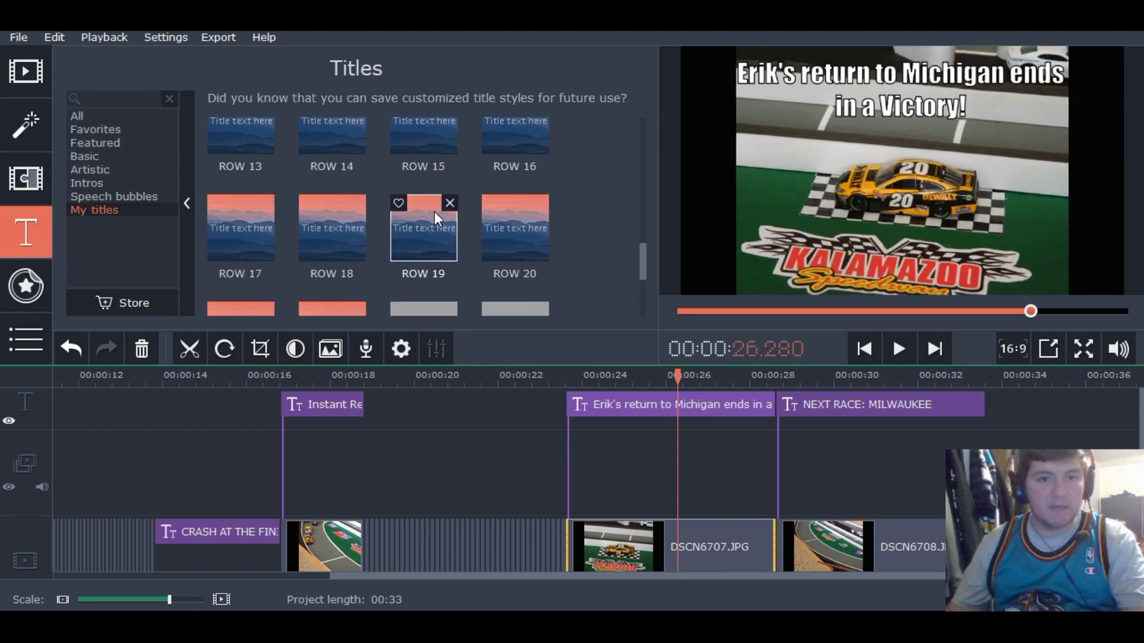
scroll(523, 227, "down", 3)
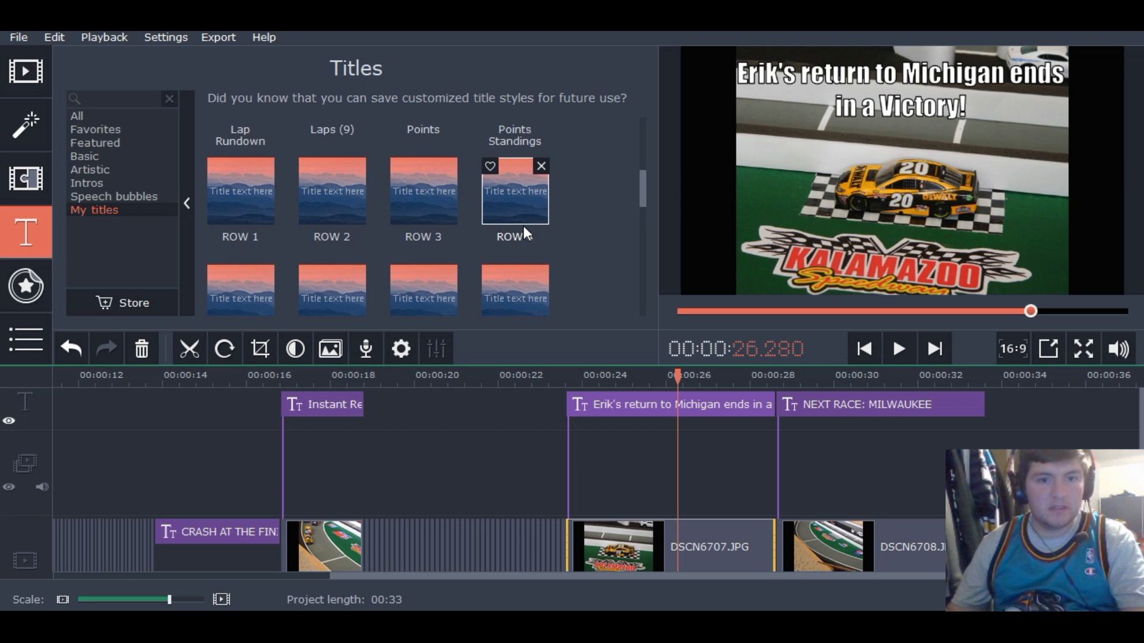
left_click_drag(520, 186, 777, 526)
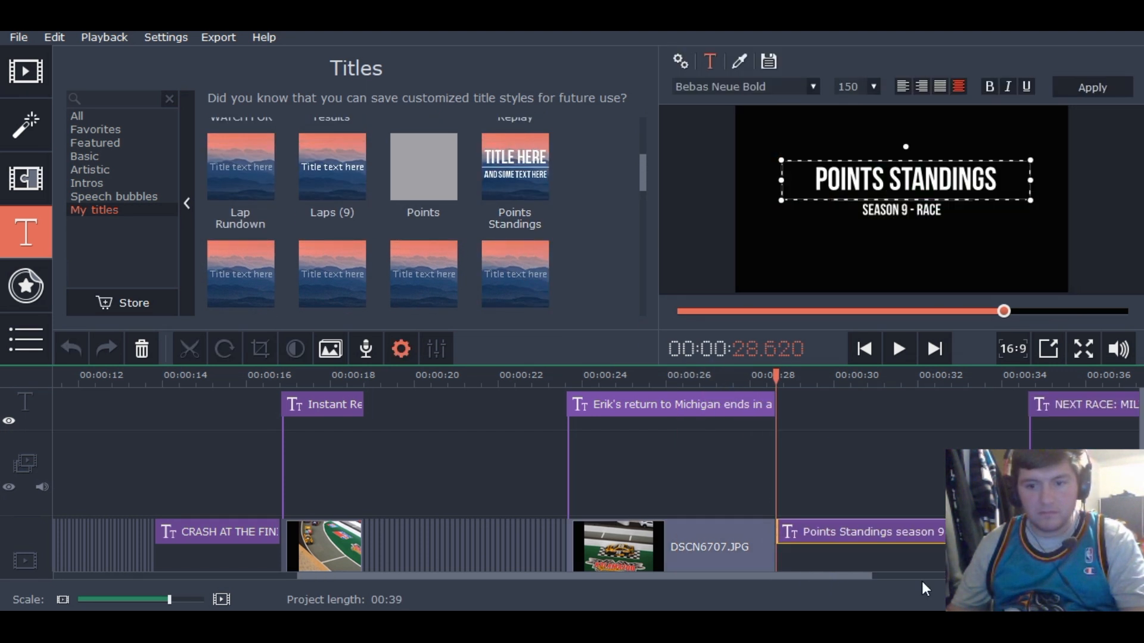
Set the Points Standings title's duration to 4 seconds, complete its subtitle as "SEASON 9 - RACE 13", and apply it
left_click(691, 63)
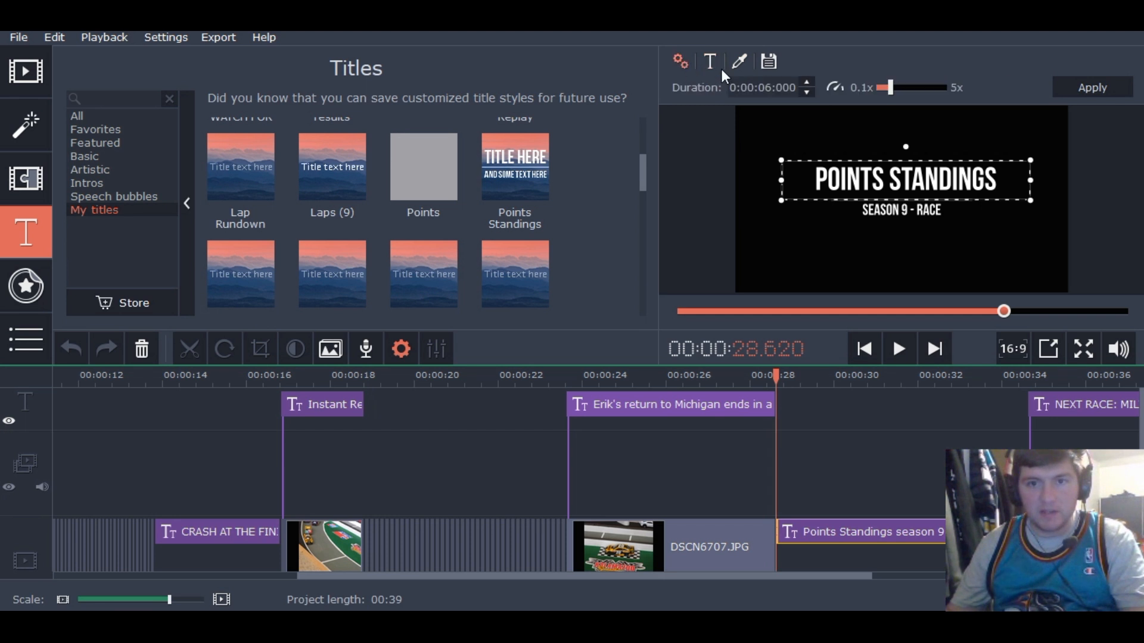
left_click(806, 92)
left_click(807, 92)
left_click(806, 92)
left_click(807, 92)
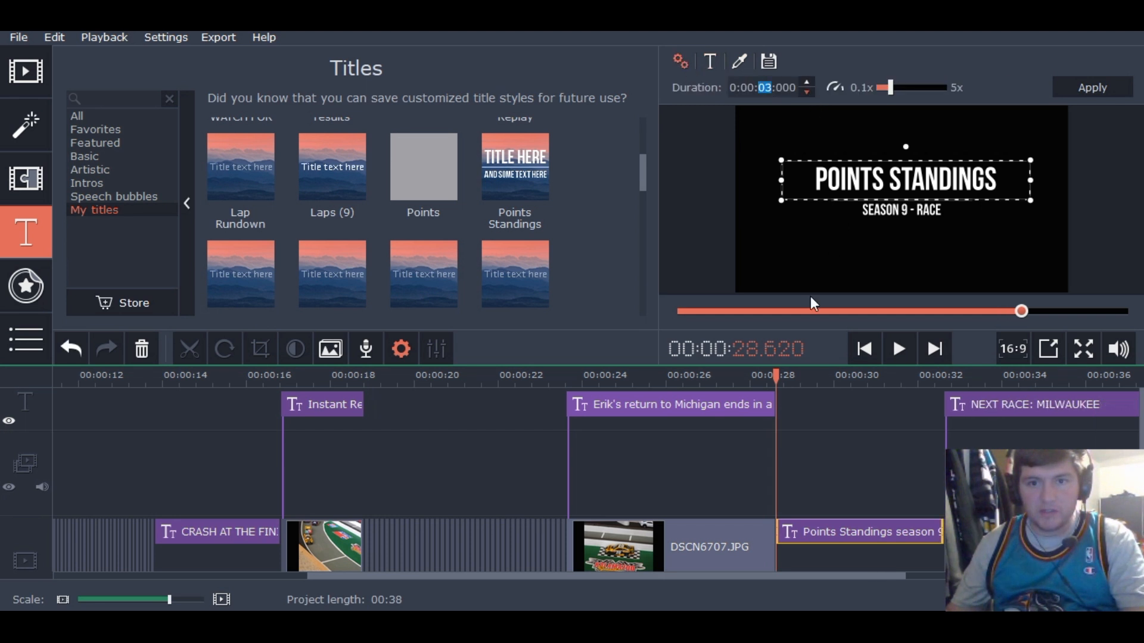
left_click(807, 82)
double_click(943, 213)
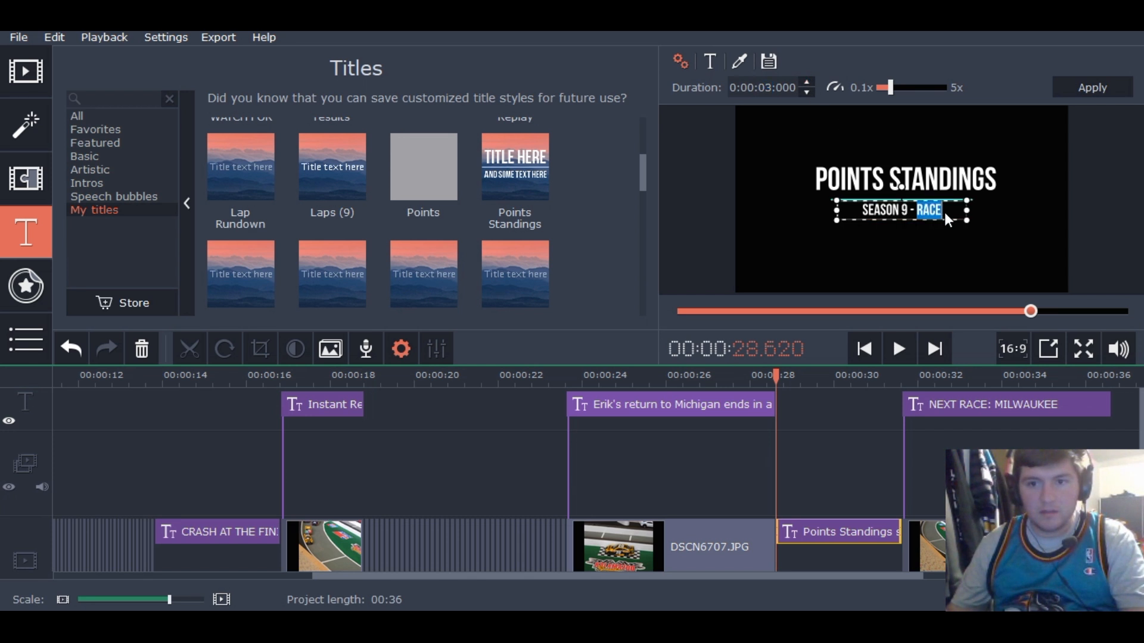
left_click(806, 82)
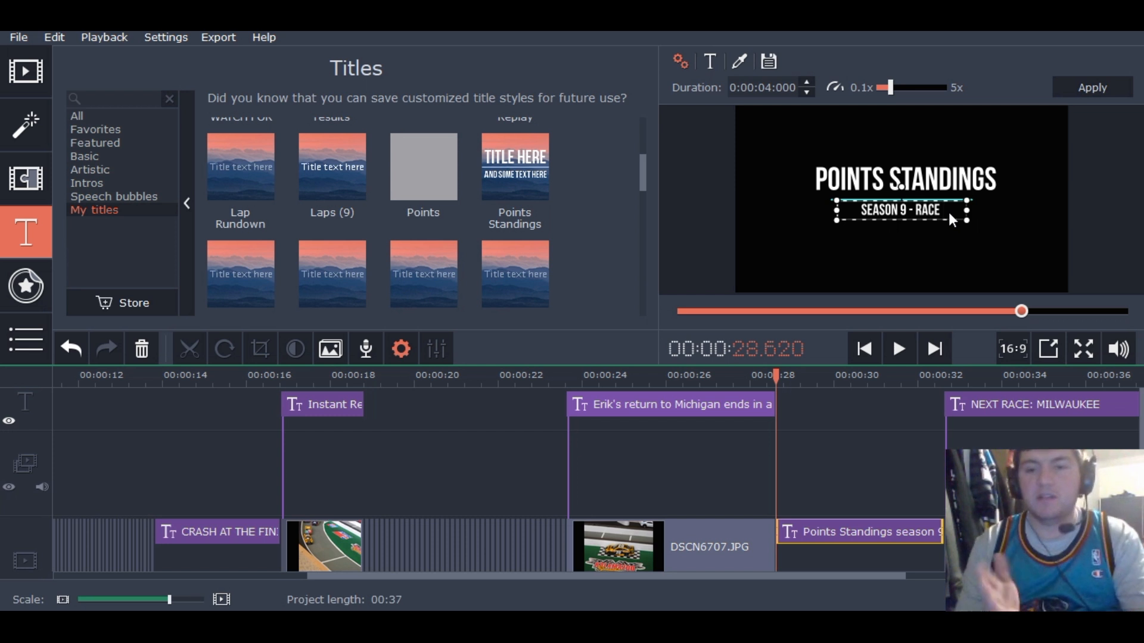
type("13")
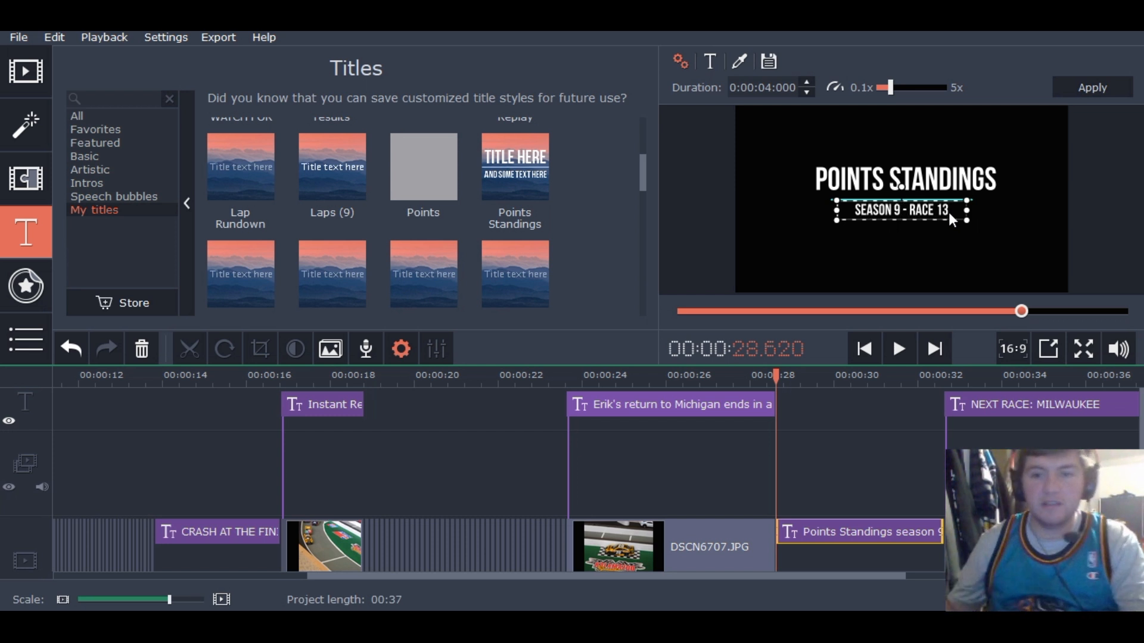
left_click(1069, 87)
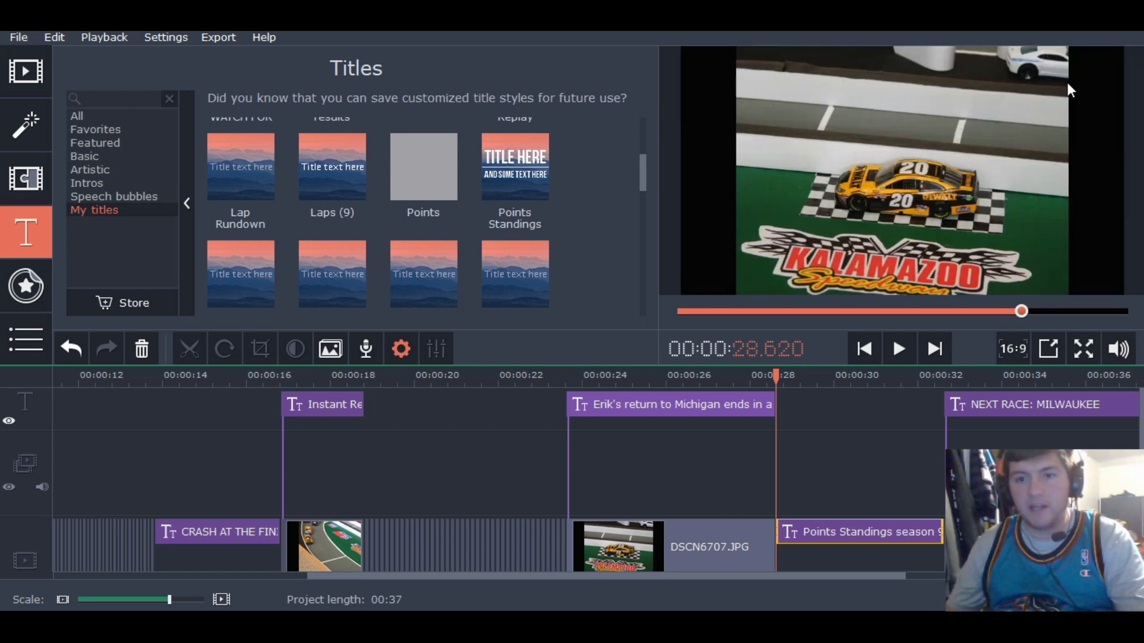
Insert the saved "finishing results" title after the Points Standings title and set its duration to 3 seconds
mouse_move(641, 180)
left_mouse_down()
mouse_move(663, 277)
mouse_move(645, 155)
mouse_move(643, 171)
left_mouse_up()
left_click_drag(334, 144, 937, 523)
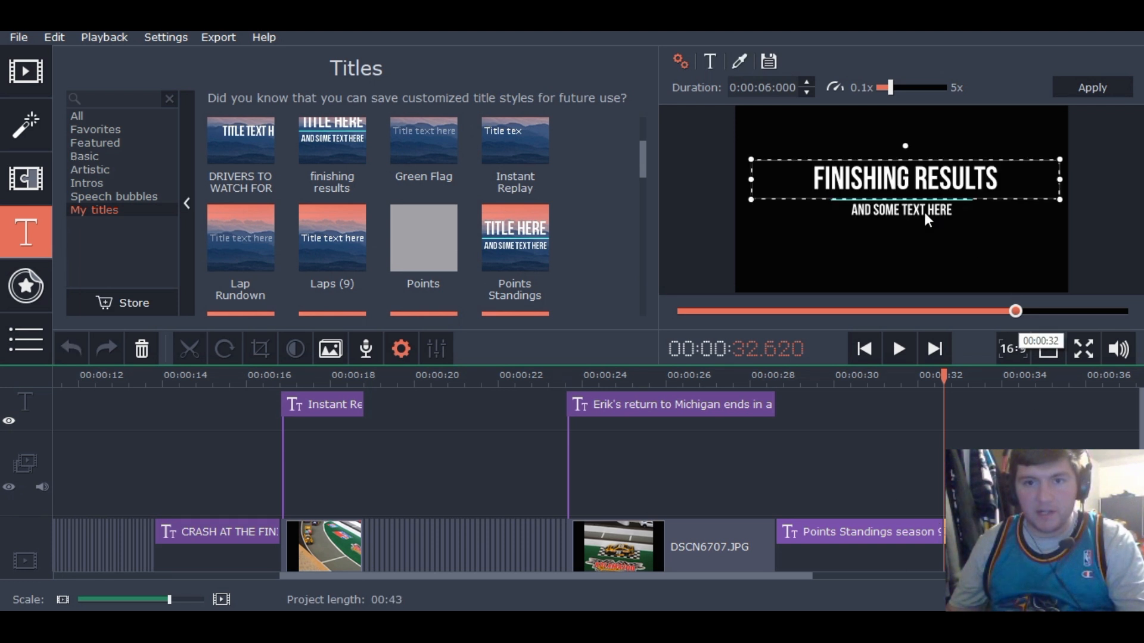
left_click(807, 91)
left_click(807, 91)
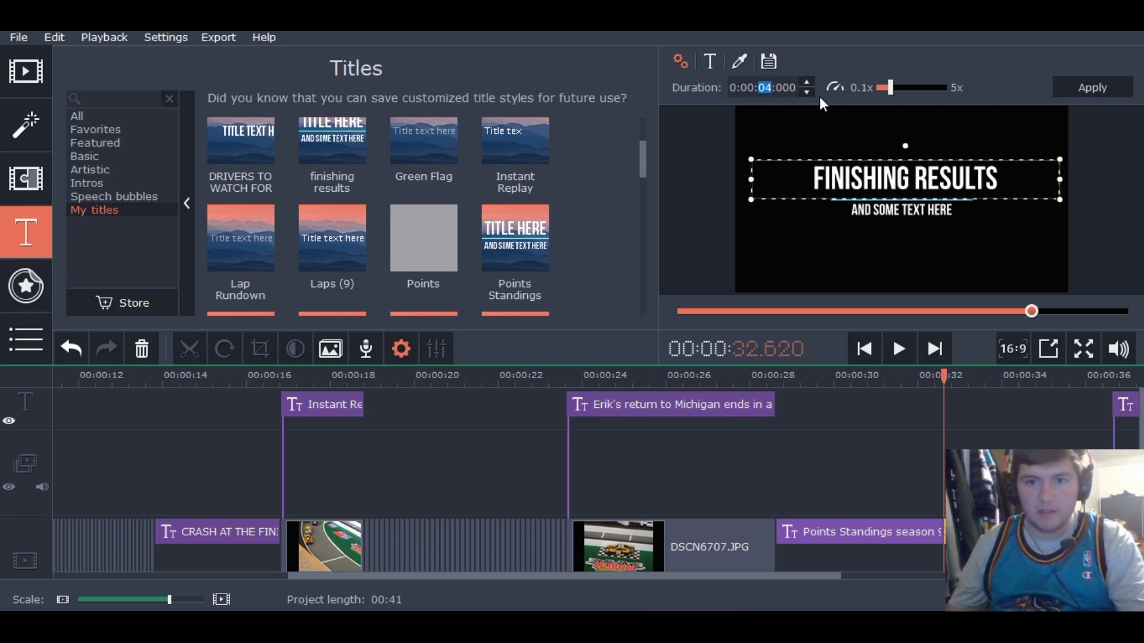
left_click(808, 91)
Replace the subtitle of the Finishing Results title with "KALAMAZOO" and apply the title
double_click(941, 212)
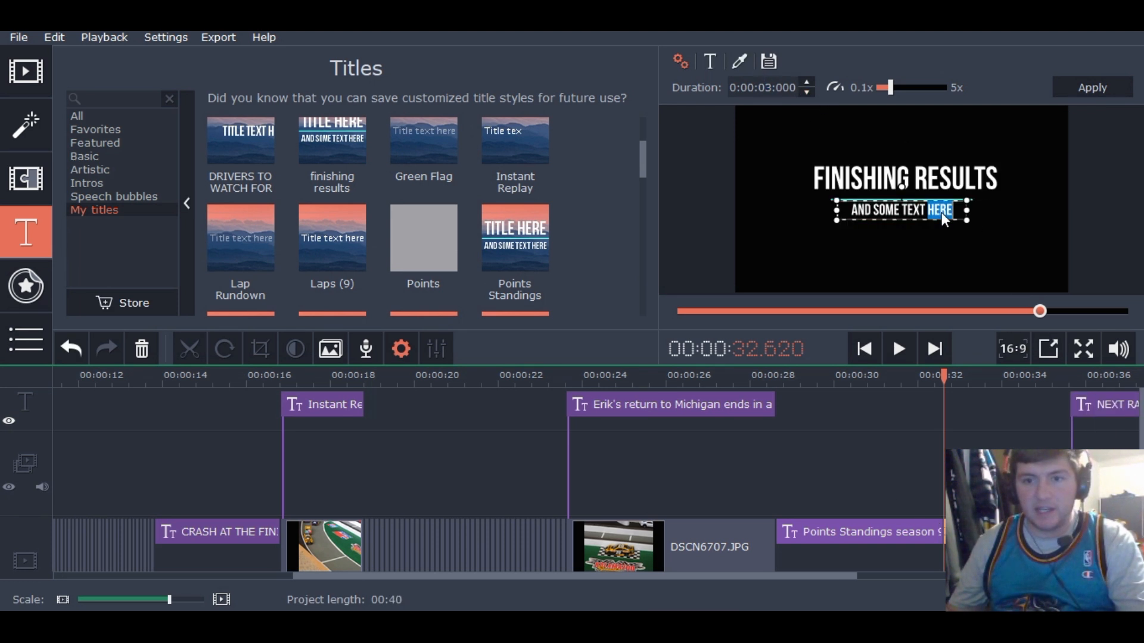
key("BackSpace")
key("BackSpace")
key("BackSpace")
key("BackSpace")
key("BackSpace")
key("BackSpace")
key("BackSpace")
key("BackSpace")
key("BackSpace")
key("BackSpace")
key("BackSpace")
key("BackSpace")
key("BackSpace")
key("BackSpace")
type("KALAMAZOO")
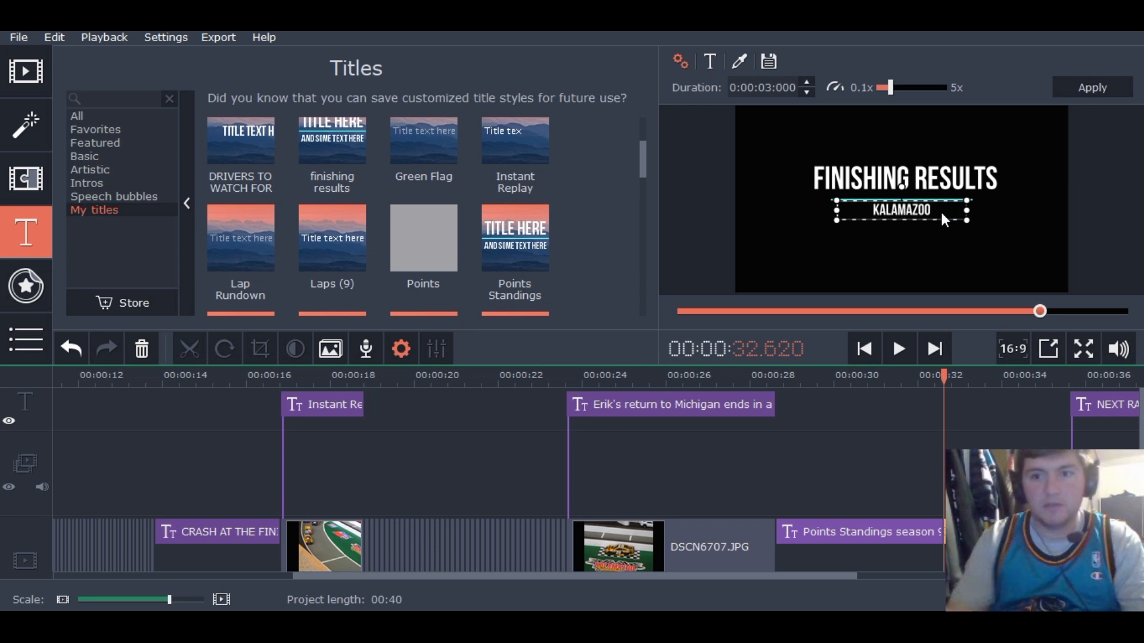
left_click(1093, 88)
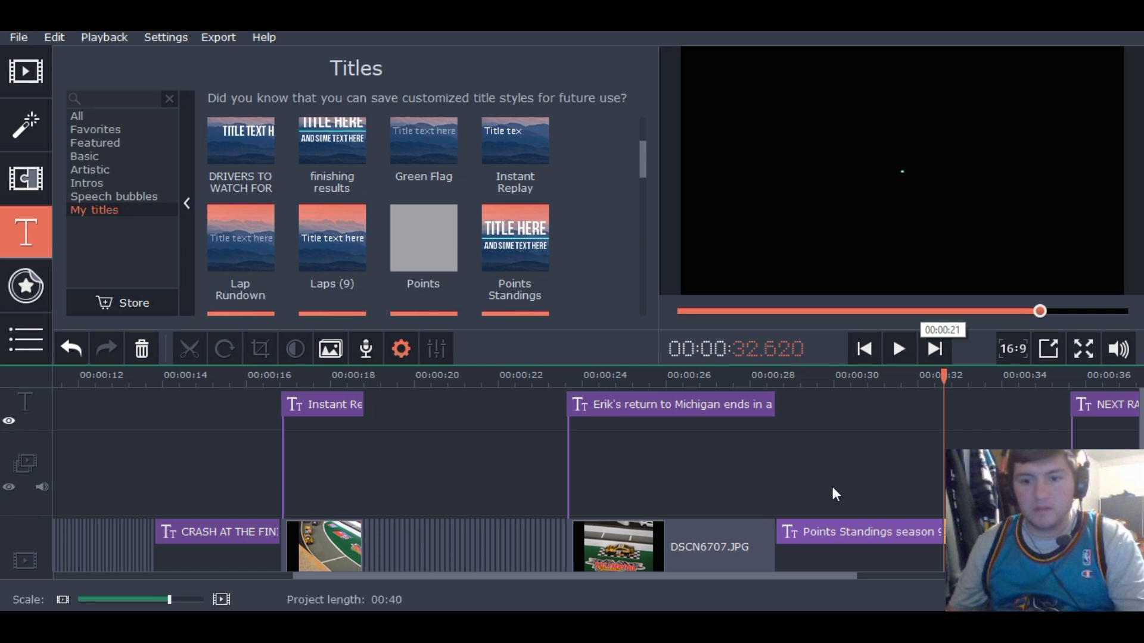
Import the Blank Sheet and Points images from the ACS Graphics folder within Pictures > ACS Racing Network
left_click_drag(796, 576, 878, 581)
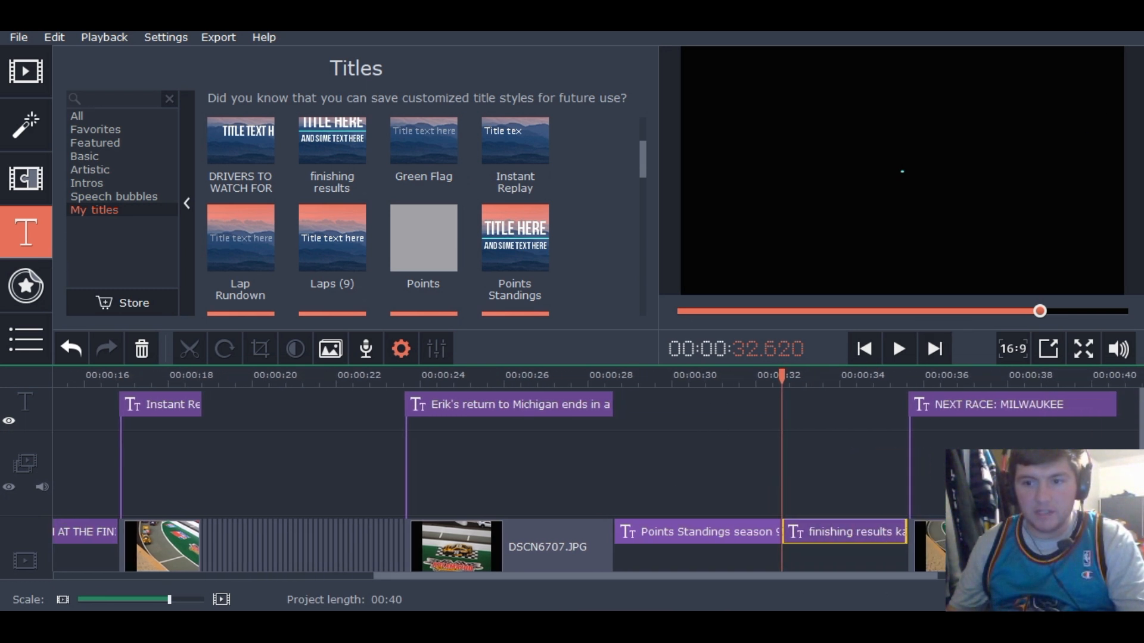
mouse_move(1140, 443)
left_mouse_down()
mouse_move(1140, 499)
mouse_move(1132, 425)
left_mouse_up()
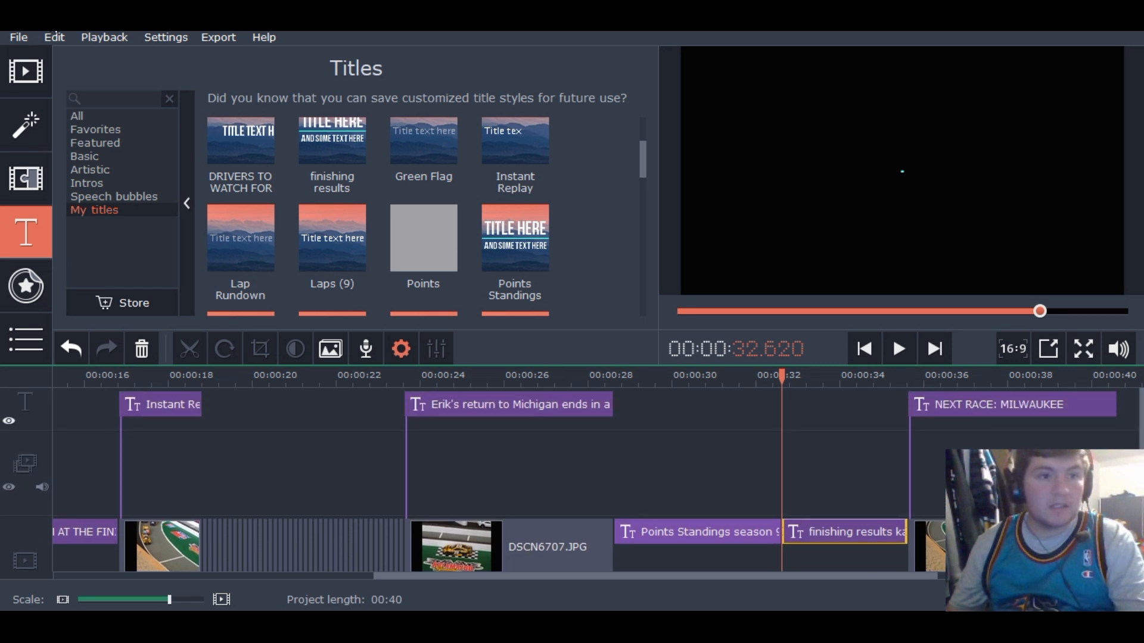
left_click(26, 71)
left_click(281, 130)
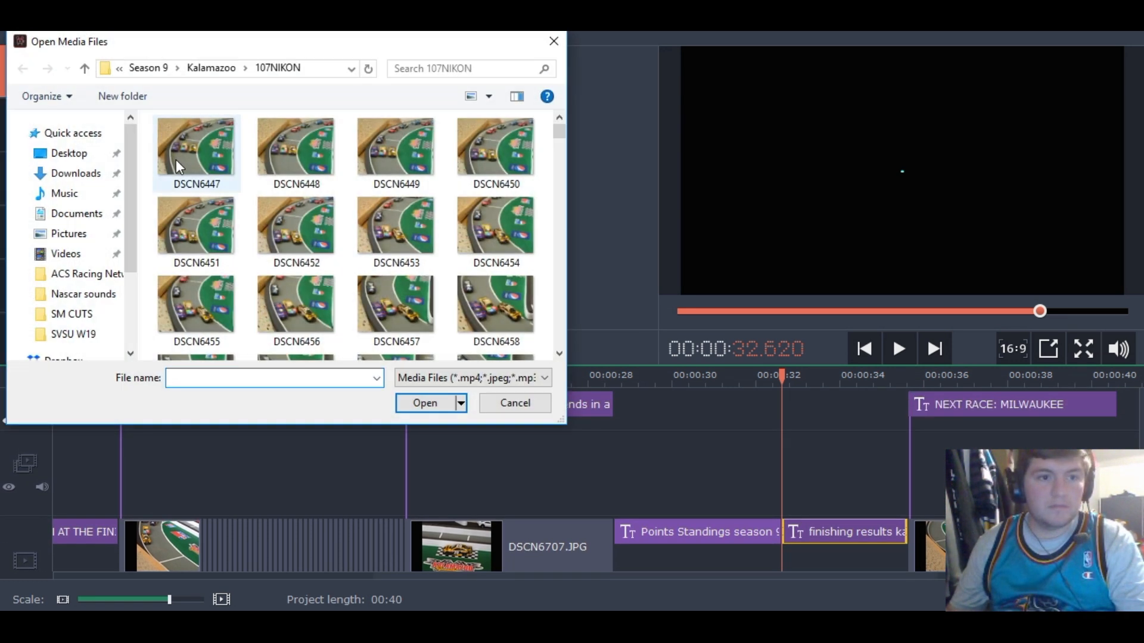
left_click(67, 238)
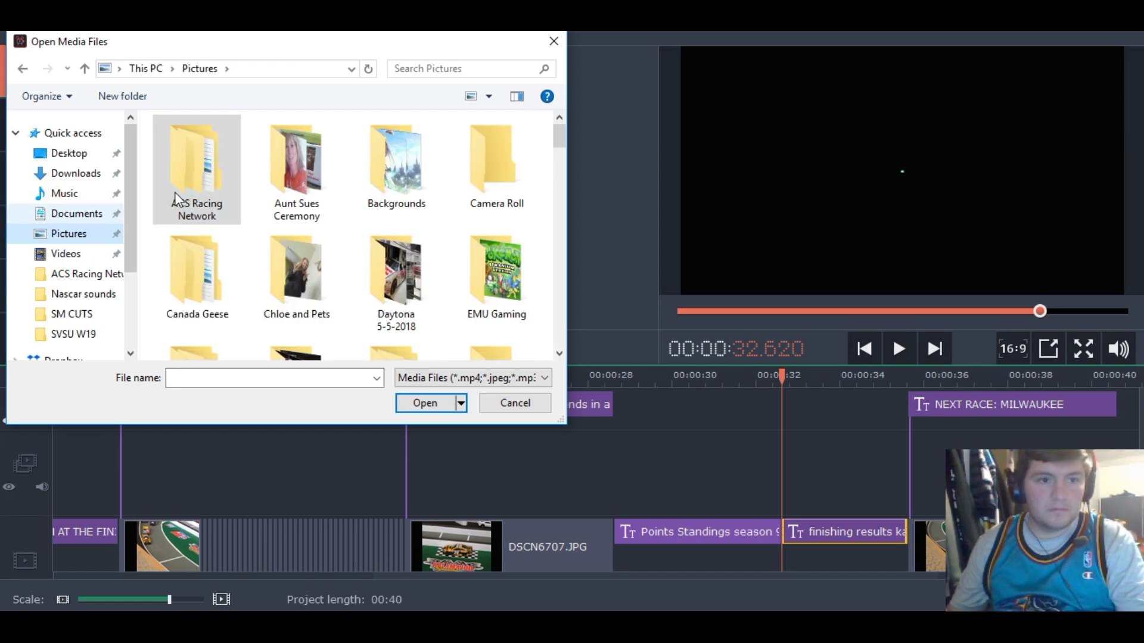
double_click(191, 187)
double_click(206, 167)
scroll(190, 209, "down", 2)
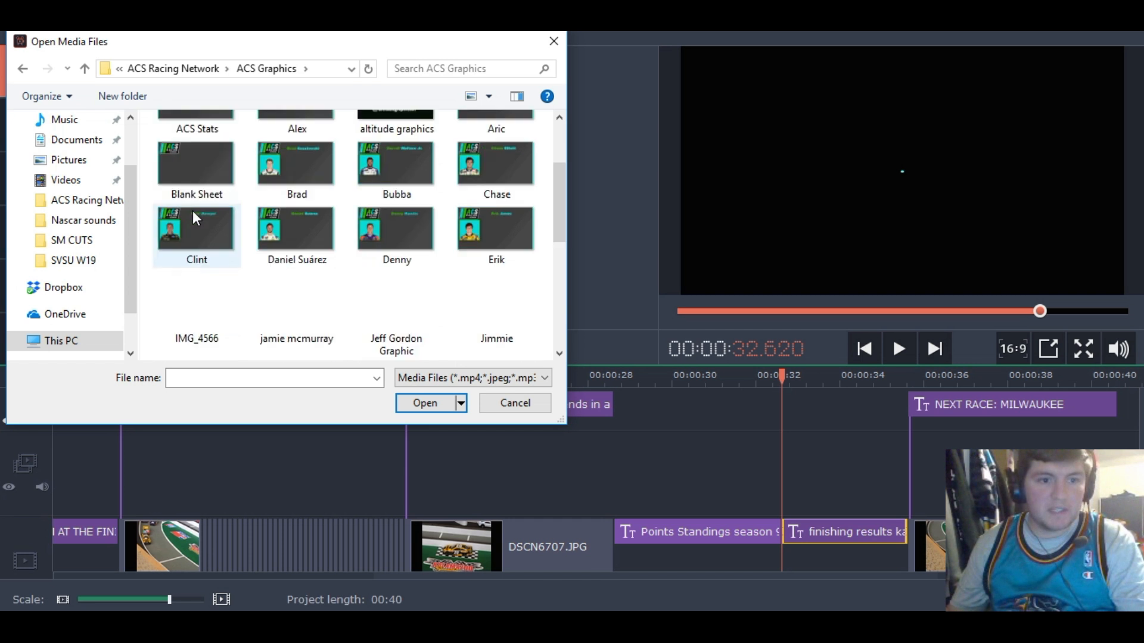
left_click(203, 174)
scroll(332, 258, "down", 2)
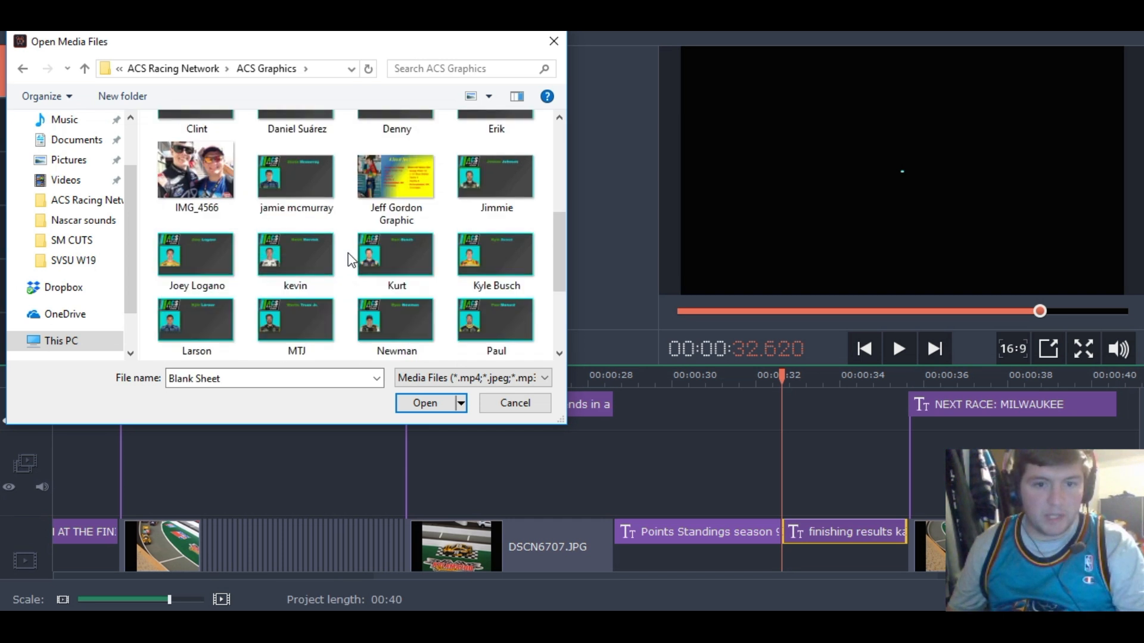
scroll(330, 266, "down", 2)
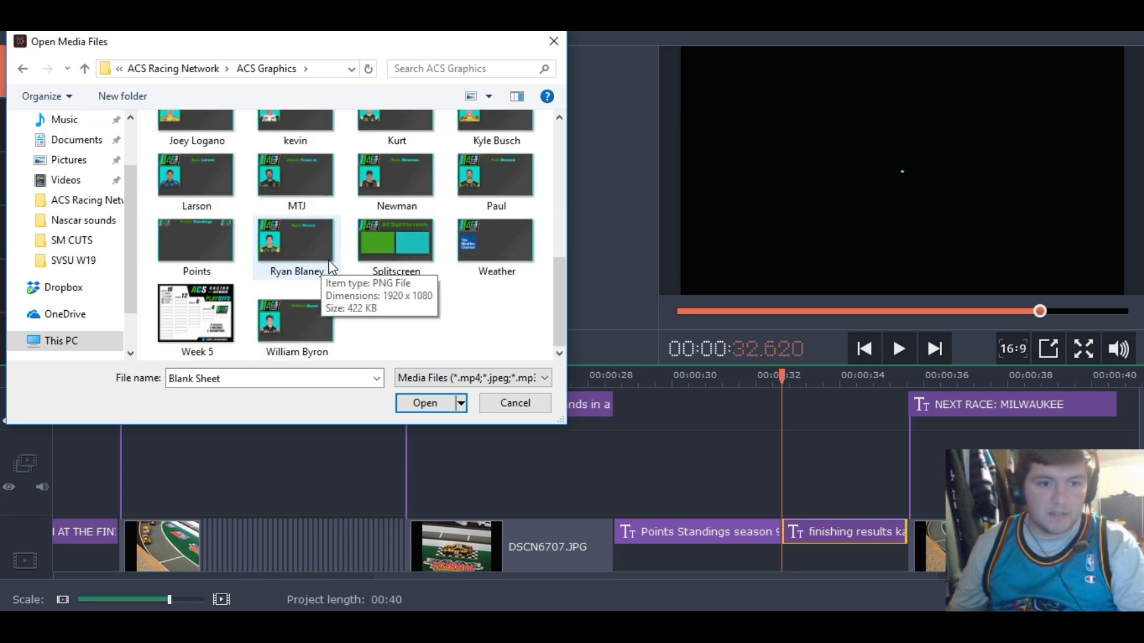
left_click(198, 248, "ctrl")
left_click(436, 408)
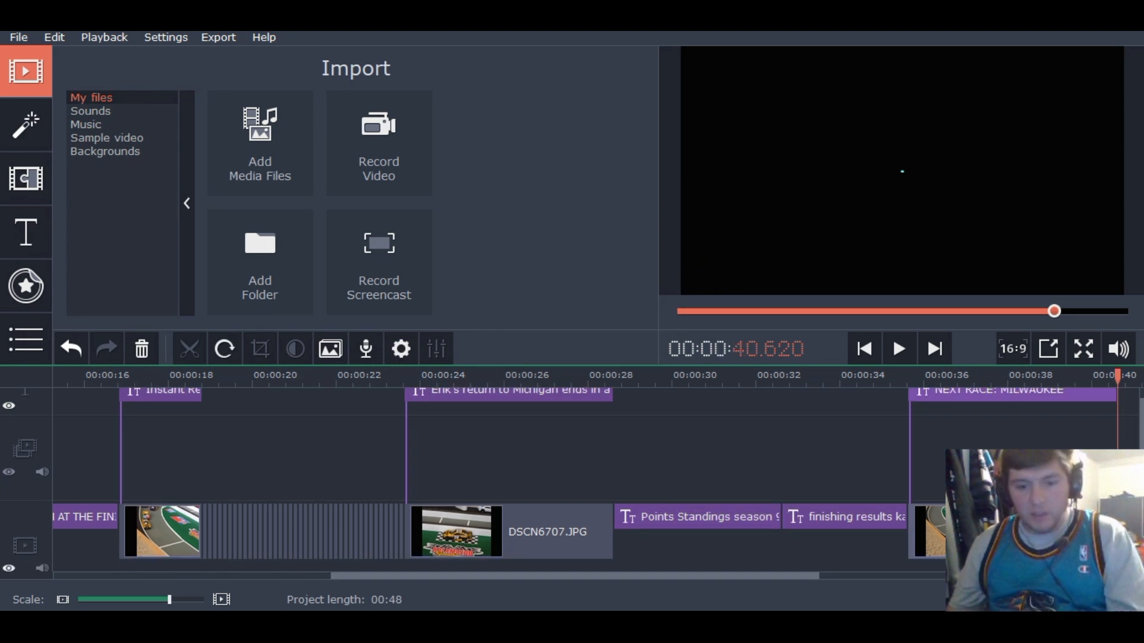
Copy the Blank Sheet clip and paste it three times so the timeline holds four Blank Sheet clips in a row
left_click_drag(381, 576, 670, 578)
left_click(481, 531)
left_click(460, 531)
right_click(519, 530)
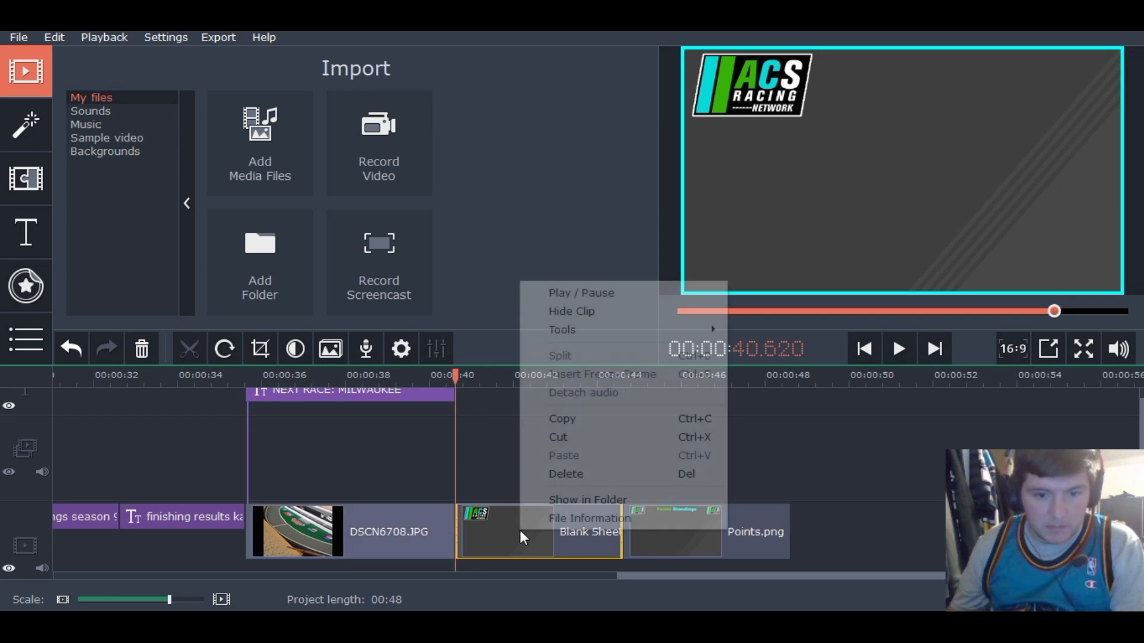
left_click(591, 424)
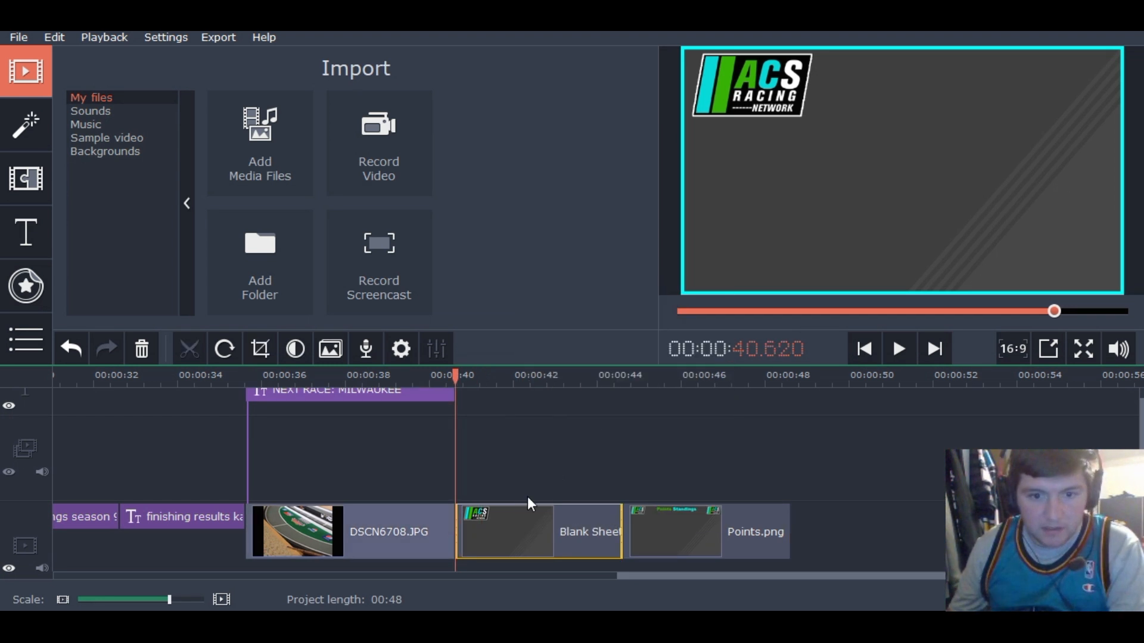
right_click(516, 527)
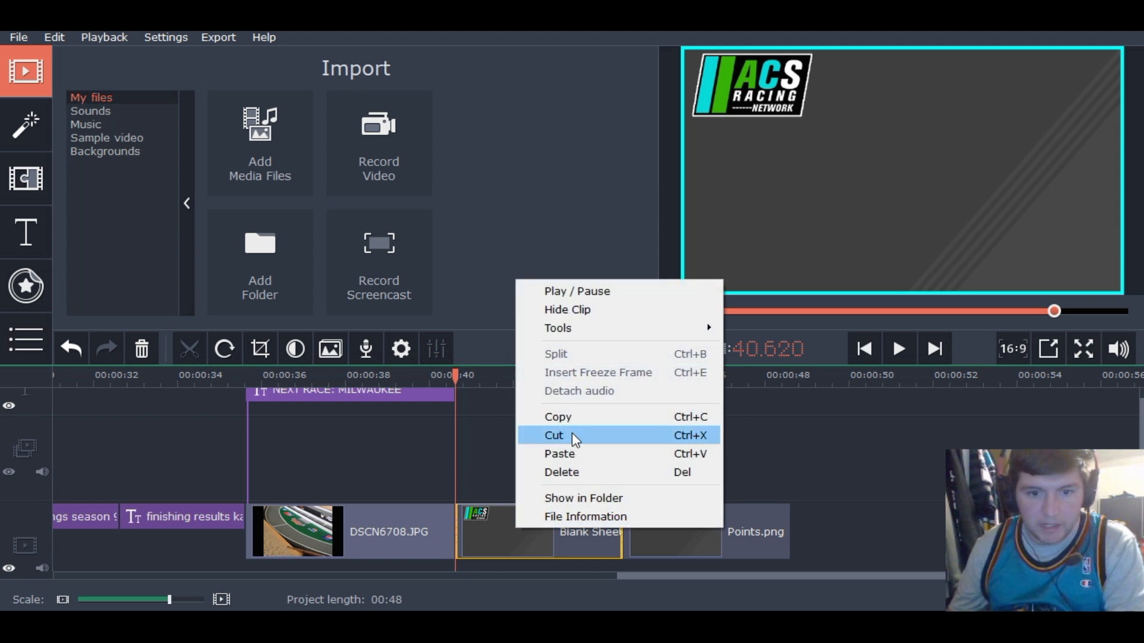
left_click(571, 454)
right_click(511, 532)
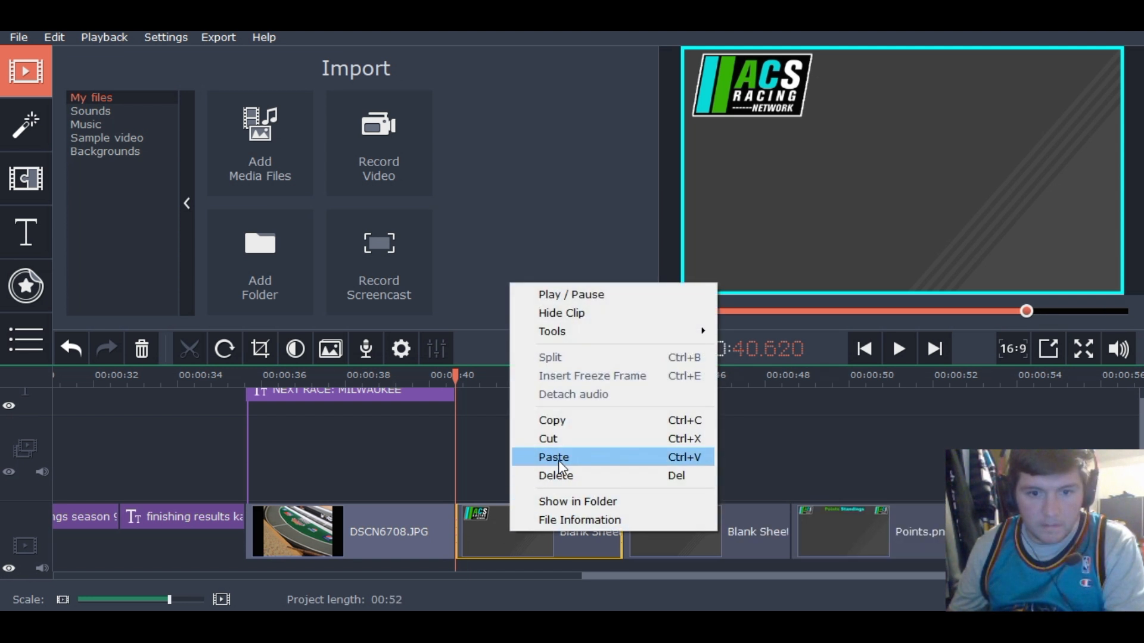
left_click(559, 457)
right_click(552, 522)
left_click(599, 449)
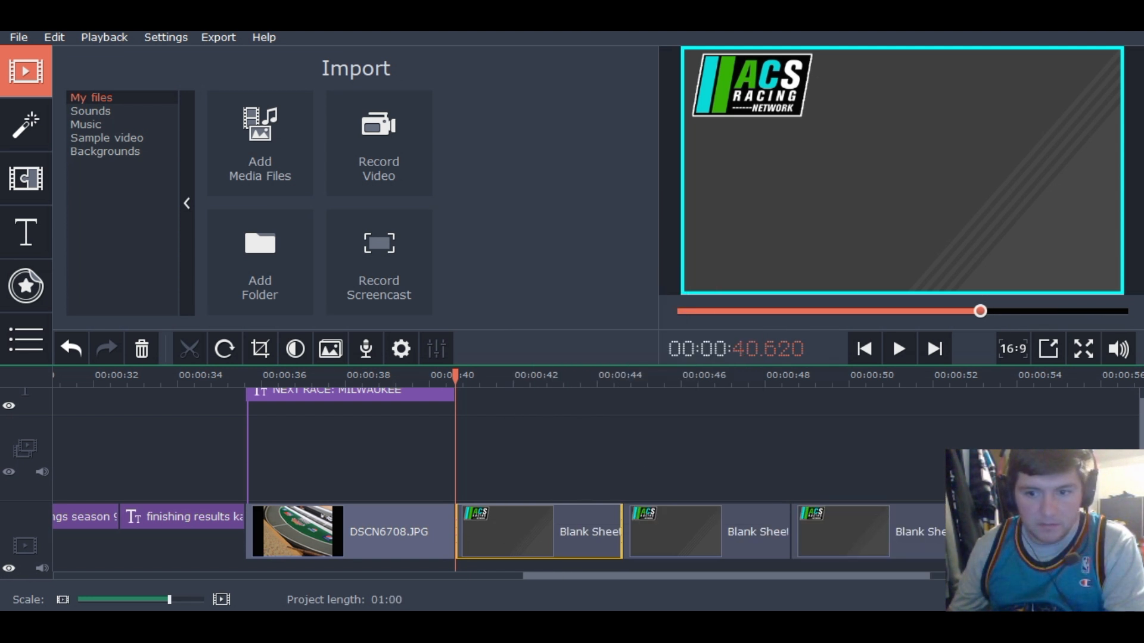
Copy the Points.png clip and paste it three times beside the original for a run of four Points clips
scroll(886, 581, "down", 3)
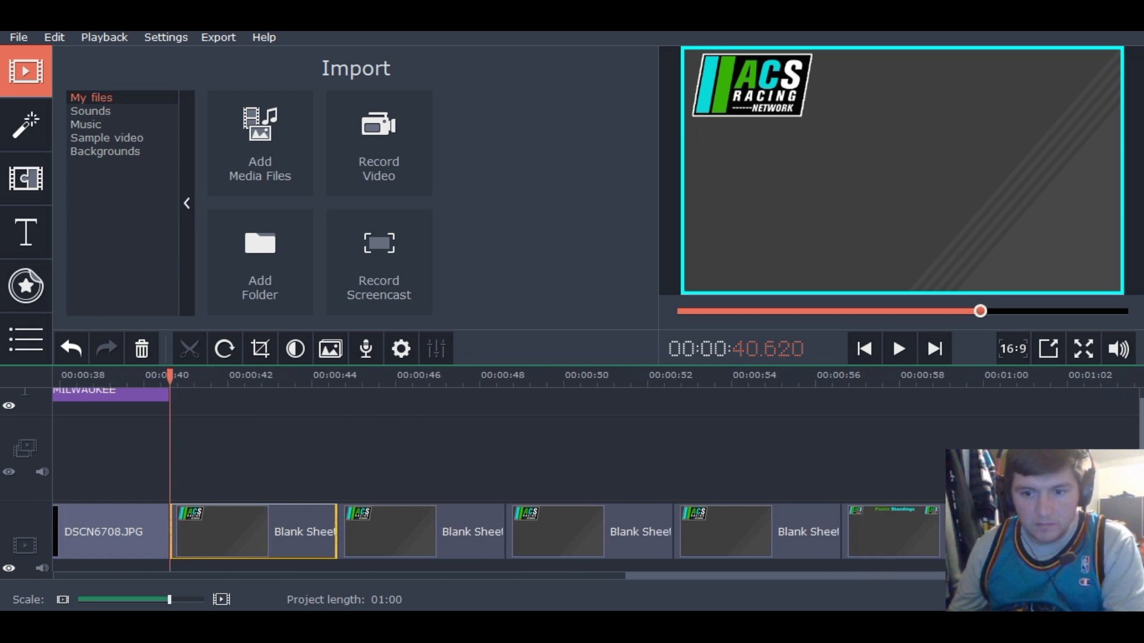
left_click(886, 542)
right_click(875, 535)
left_click(932, 427)
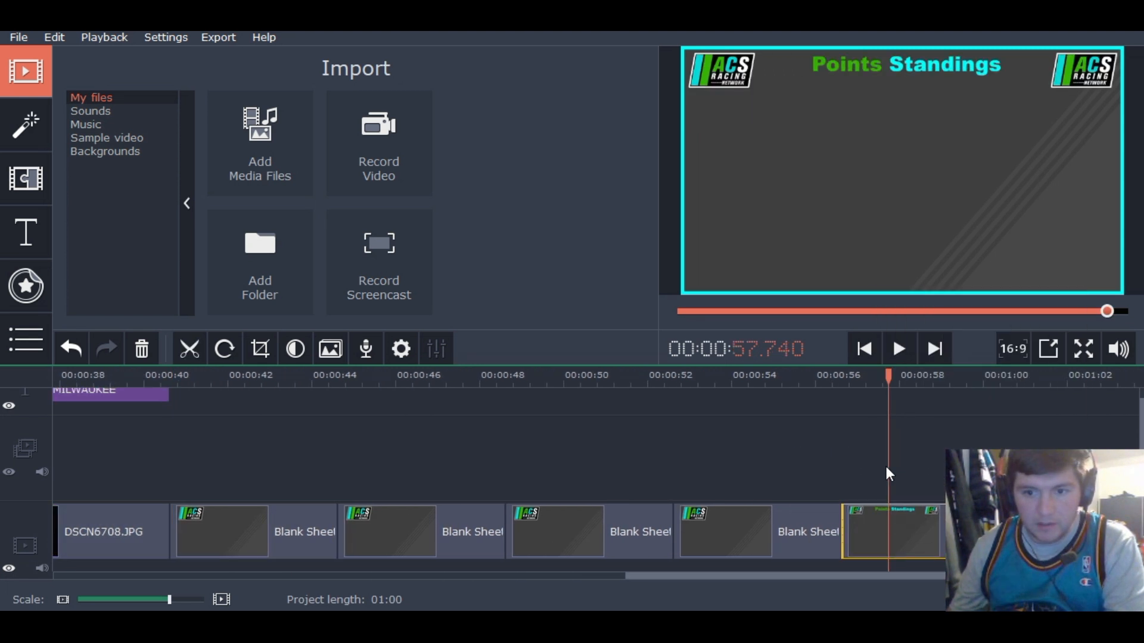
left_click(842, 529)
right_click(844, 530)
left_click(882, 579)
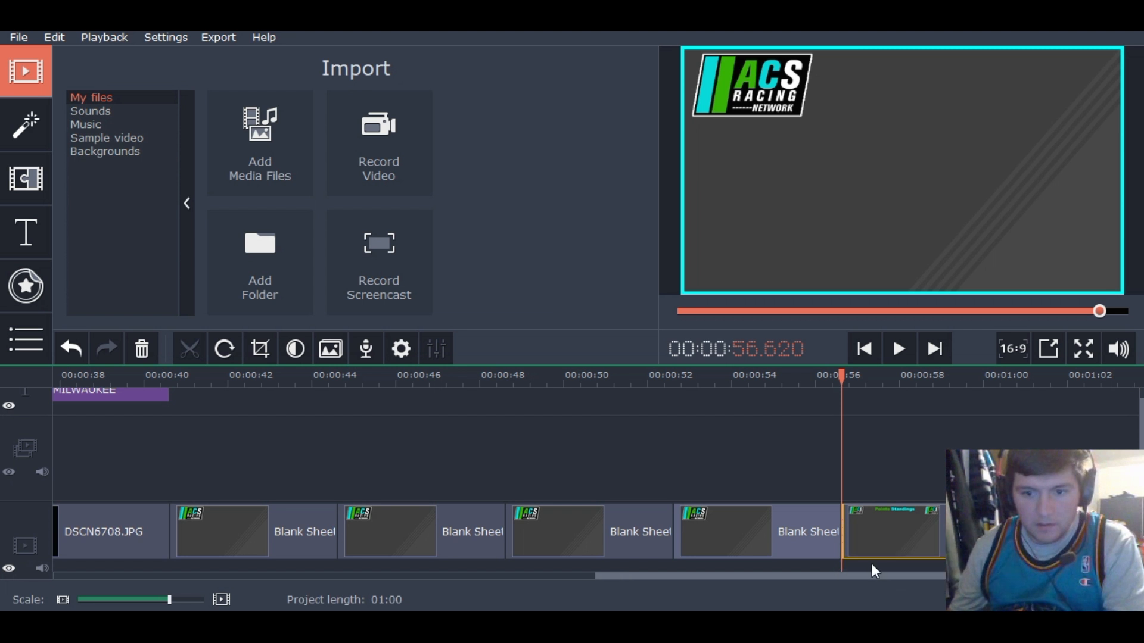
right_click(845, 535)
left_click(879, 598)
right_click(845, 527)
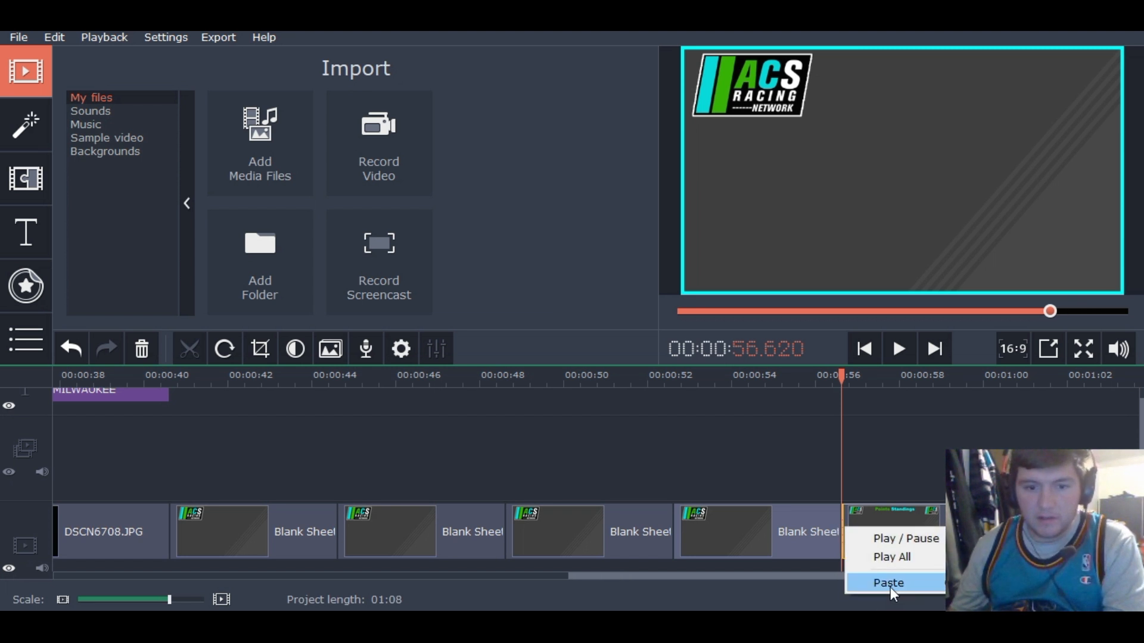
left_click(890, 587)
Select all four Points.png clips and move them directly after the Points Standings title
left_click_drag(754, 578, 890, 577)
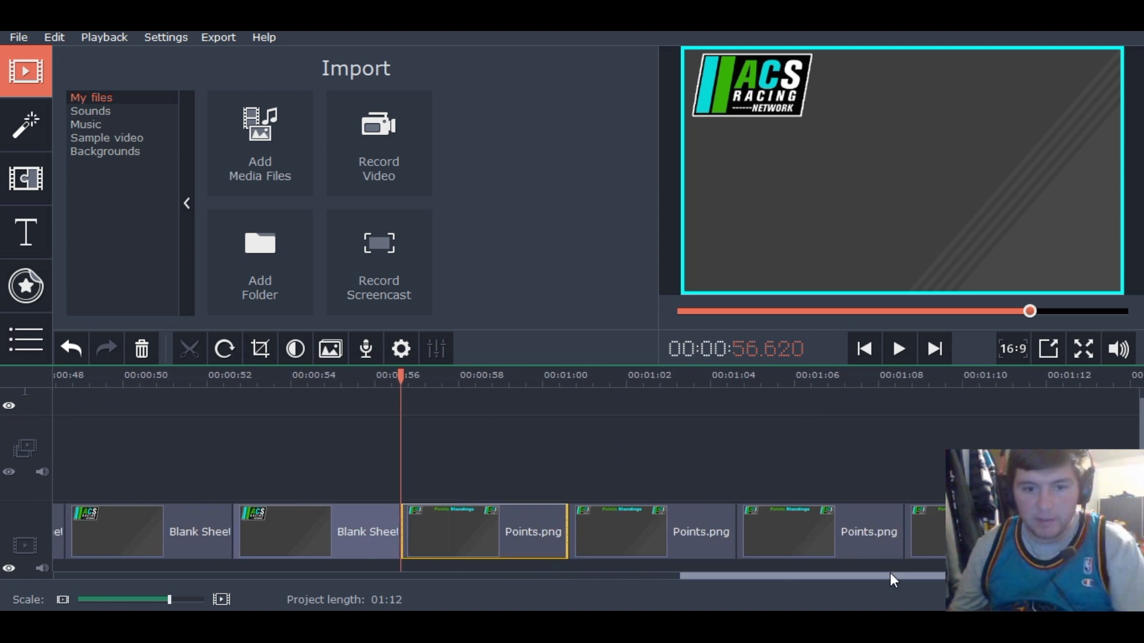
left_click(668, 540, "ctrl")
left_click(788, 532, "ctrl")
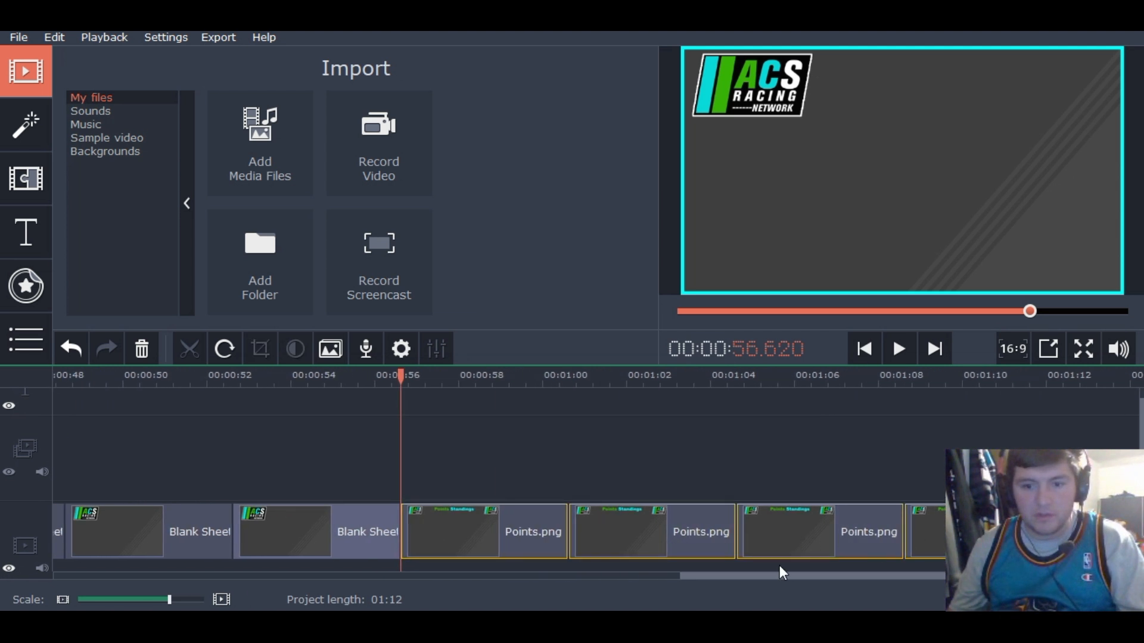
left_click(62, 599)
left_click(62, 599)
left_click_drag(670, 524, 357, 534)
Select all four Blank Sheet clips and move them between the finishing results title and the closing DSCN6708 photo
left_click(599, 544)
left_click(646, 538, "ctrl")
left_click(691, 538, "ctrl")
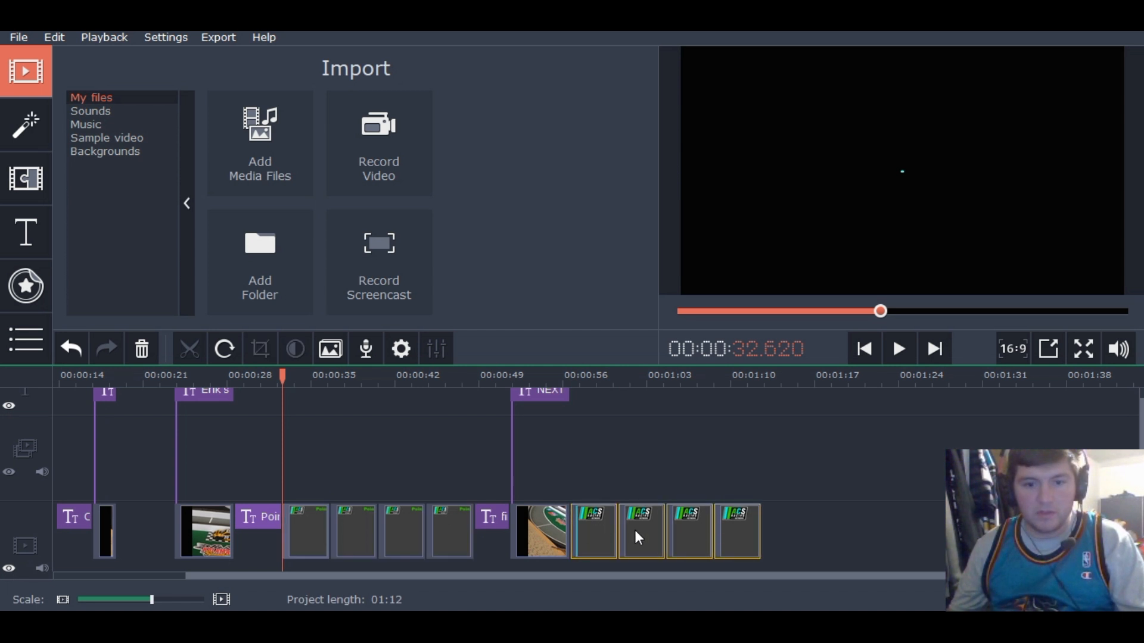
left_click_drag(645, 532, 591, 538)
Set the duration of the first two Points.png clips to 15 seconds each
left_click(319, 527)
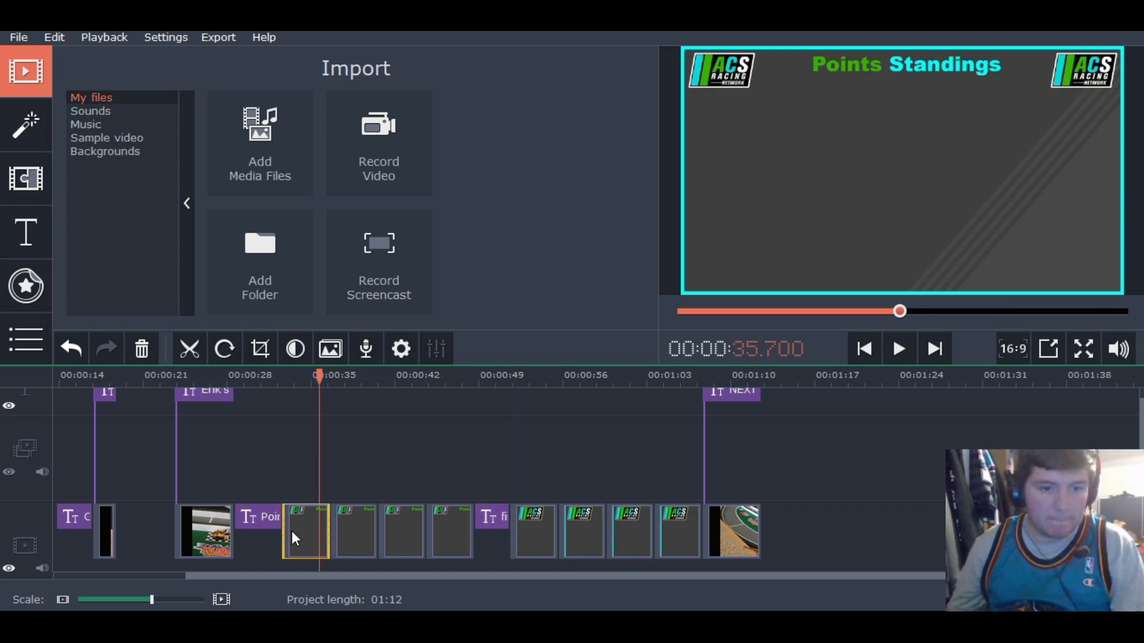
left_click(401, 348)
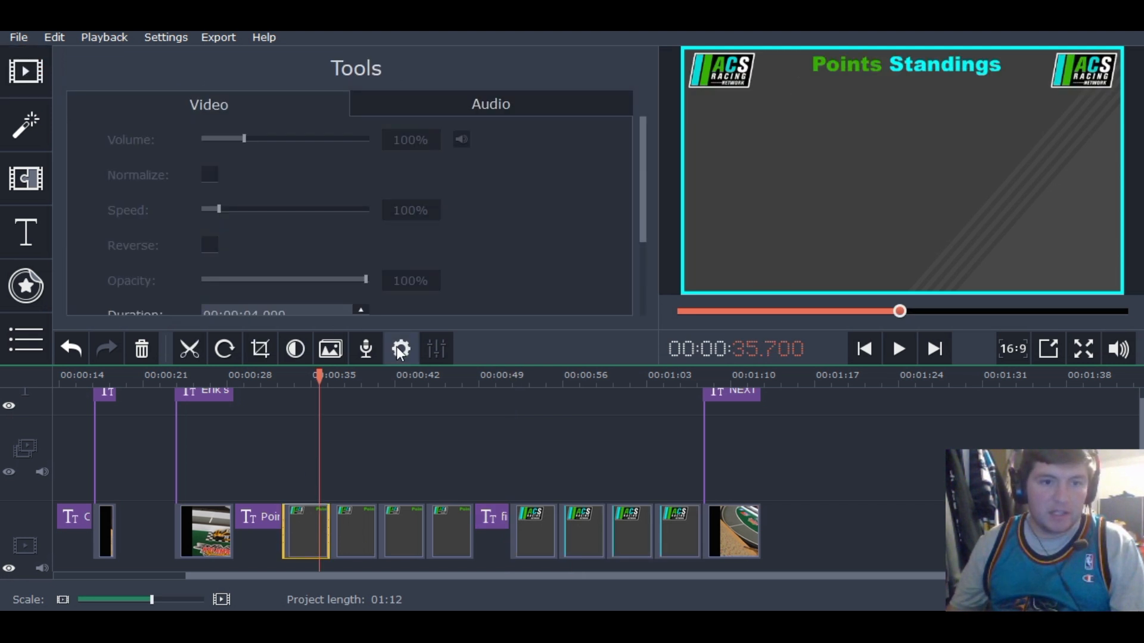
scroll(414, 264, "down", 2)
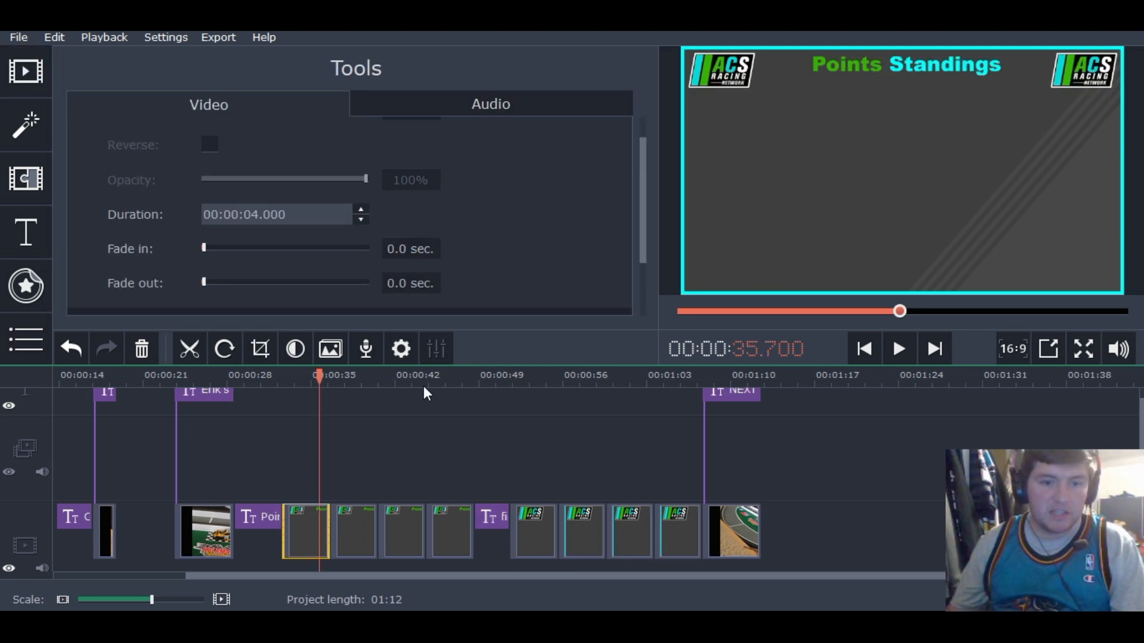
left_click(355, 527, "ctrl")
left_click(356, 209)
left_click(356, 209)
left_click(356, 220)
left_click(356, 220)
left_click(258, 216)
left_click(360, 210)
left_click(360, 210)
left_click(361, 210)
left_click(361, 210)
left_click(360, 210)
left_click(360, 210)
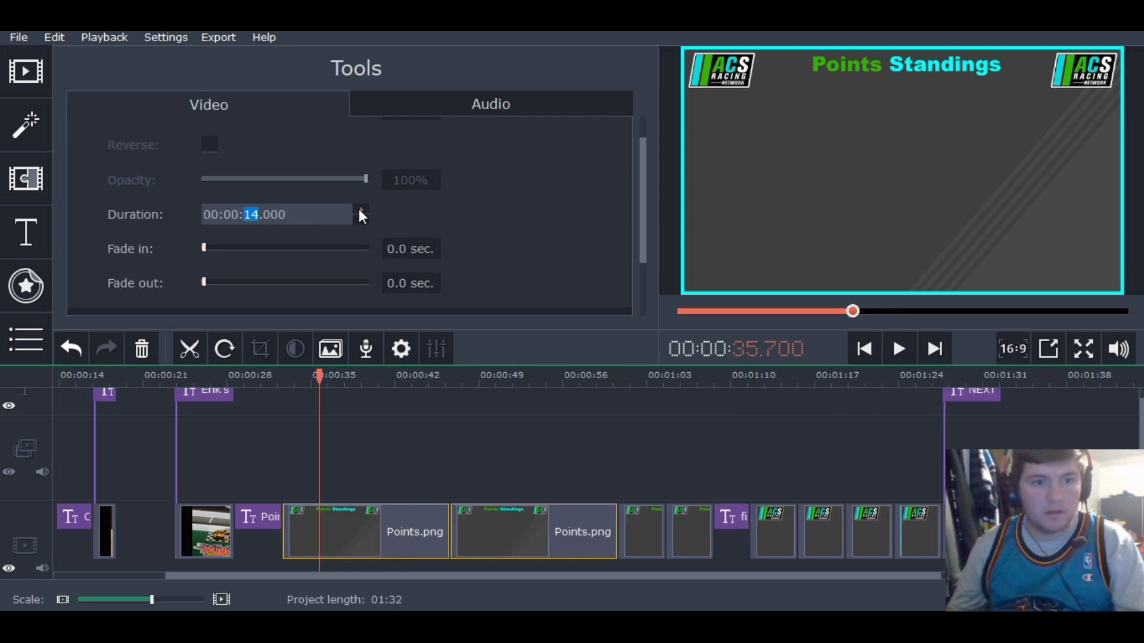
left_click(360, 210)
Set the duration of the third and fourth Points.png clips to 7 seconds each
left_click(682, 539)
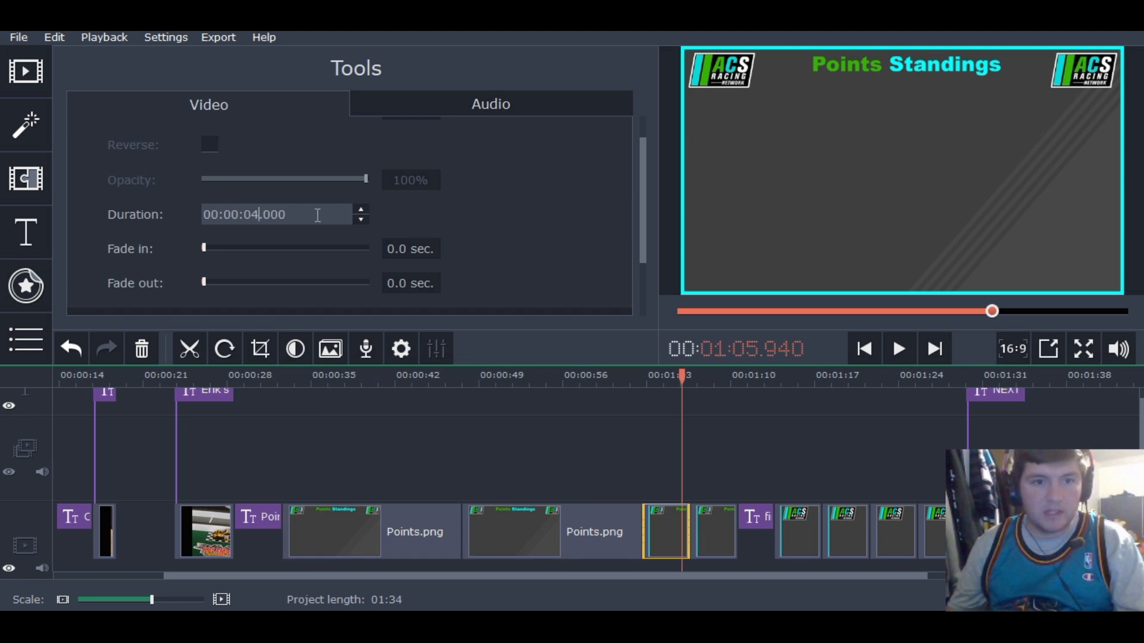
left_click(360, 210)
left_click(360, 210)
left_click(360, 210)
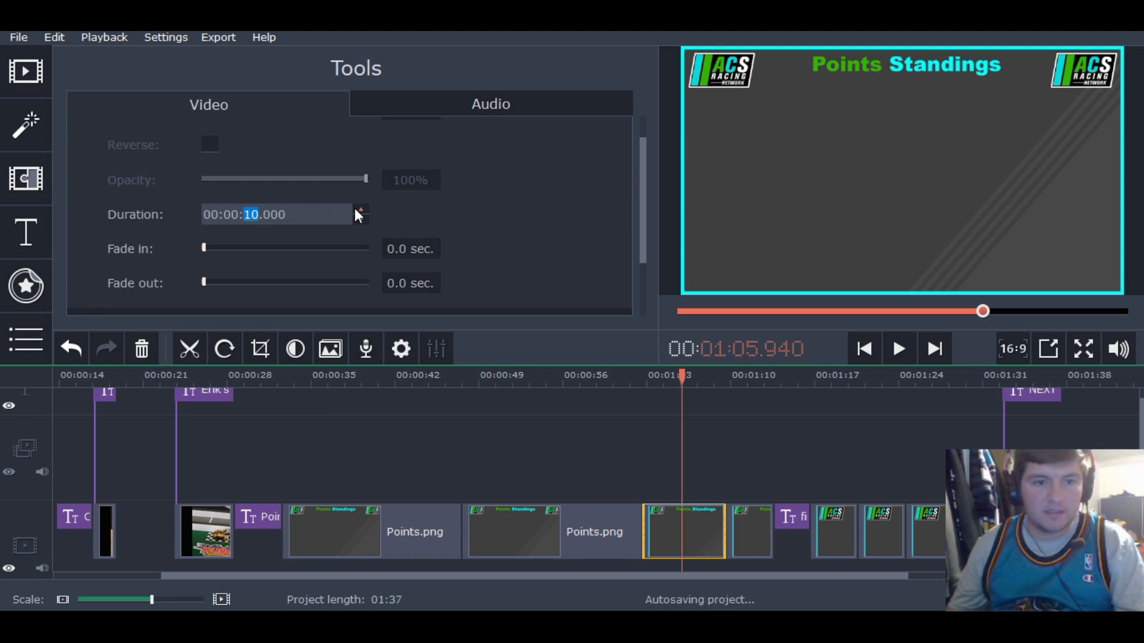
left_click(733, 532)
left_click(260, 220)
left_click(360, 210)
left_click(360, 210)
left_click(360, 210)
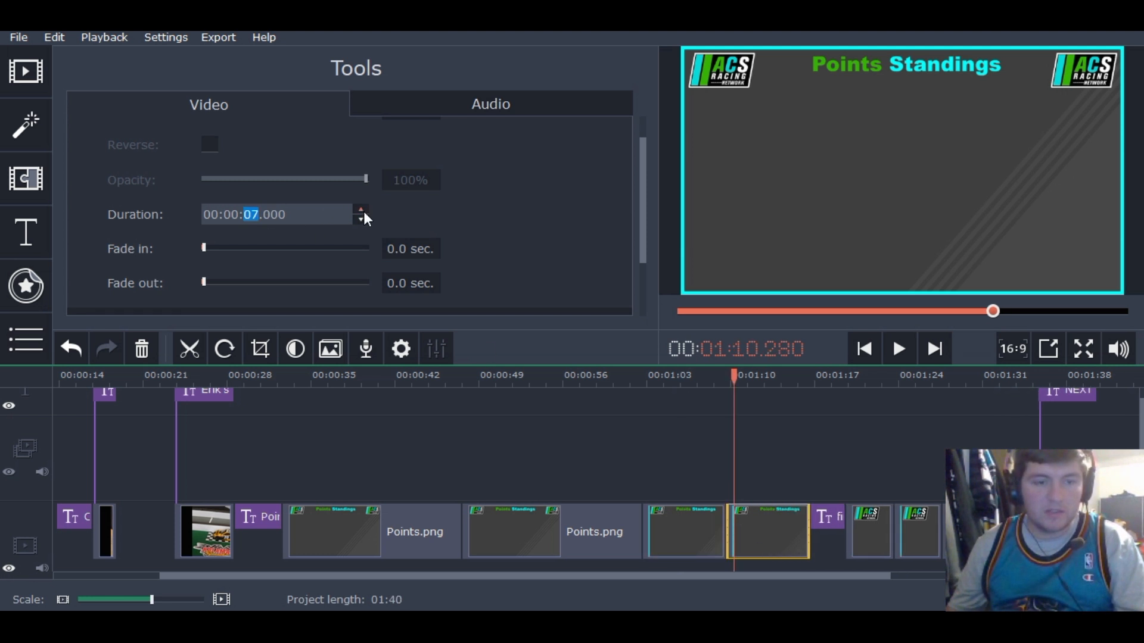
Select the four Blank Sheet clips and set their duration to 10 seconds
left_click(886, 533)
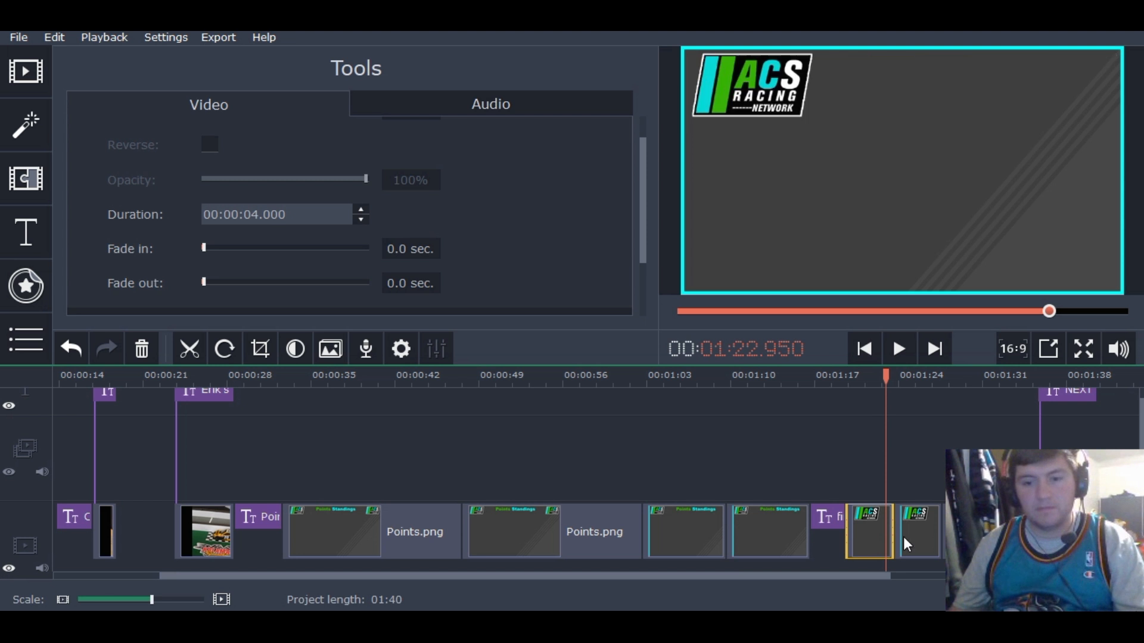
left_click(918, 533, "ctrl")
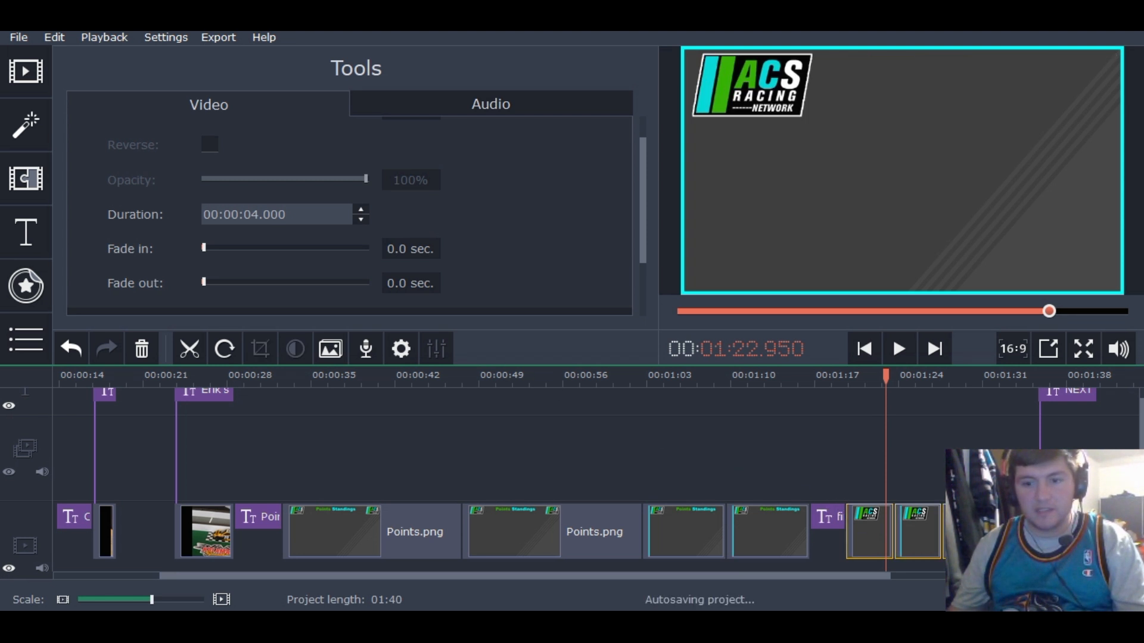
left_click(354, 210)
left_click(355, 211)
left_click(355, 211)
left_click(354, 211)
left_click(355, 211)
left_click(355, 211)
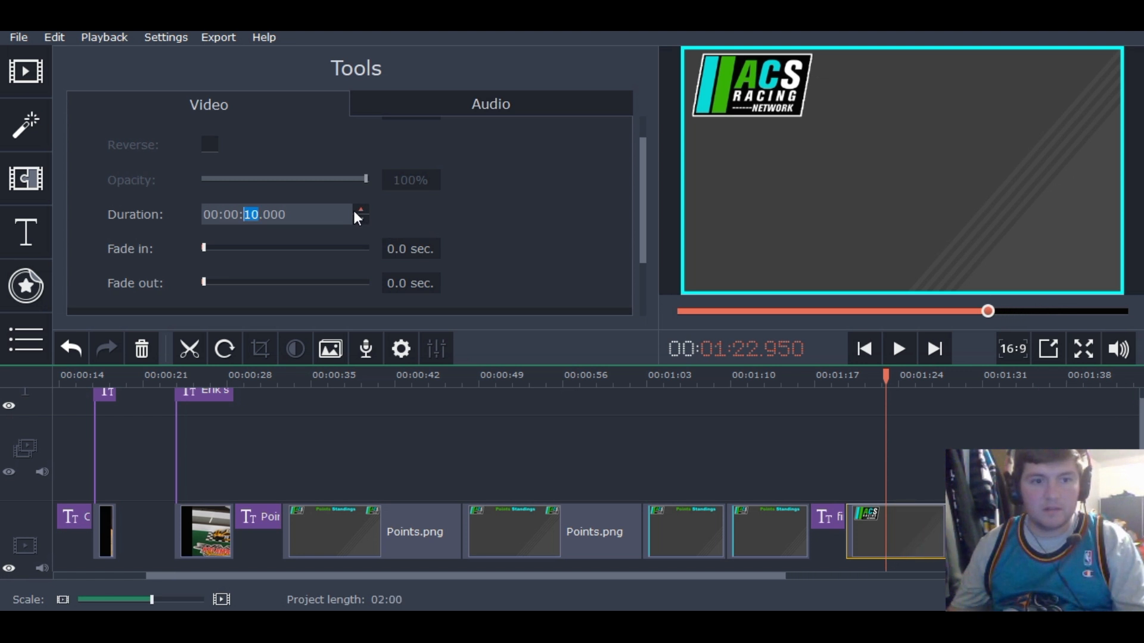
Add the saved "Points" title above the first Points.png clip and stretch it to the clip's full length
left_click(295, 547)
left_click(286, 541)
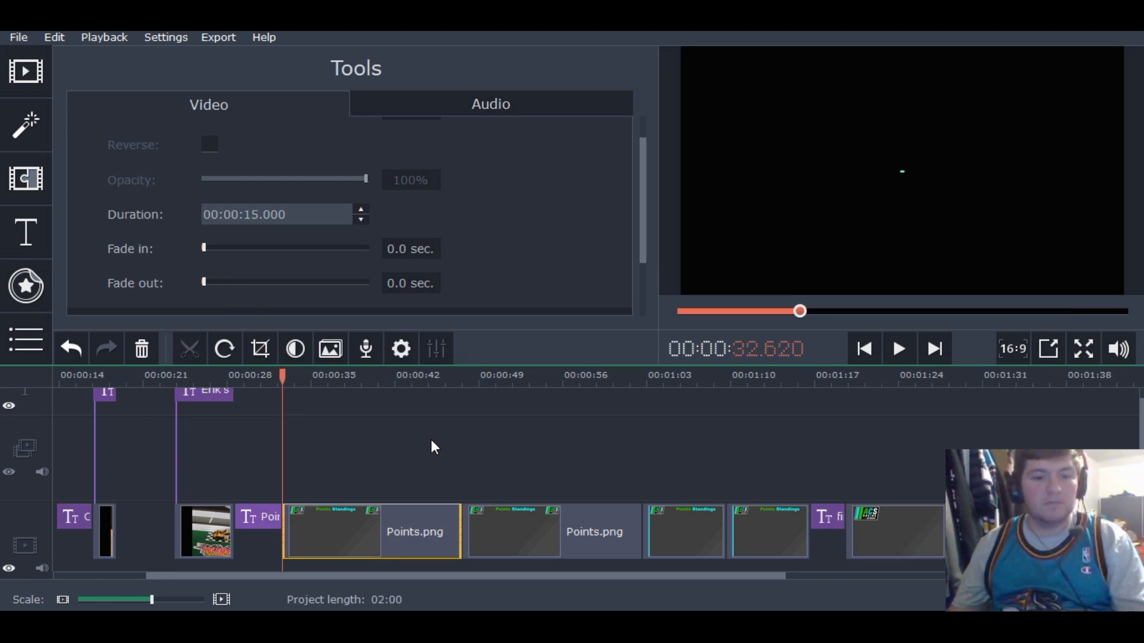
scroll(430, 439, "down", 3)
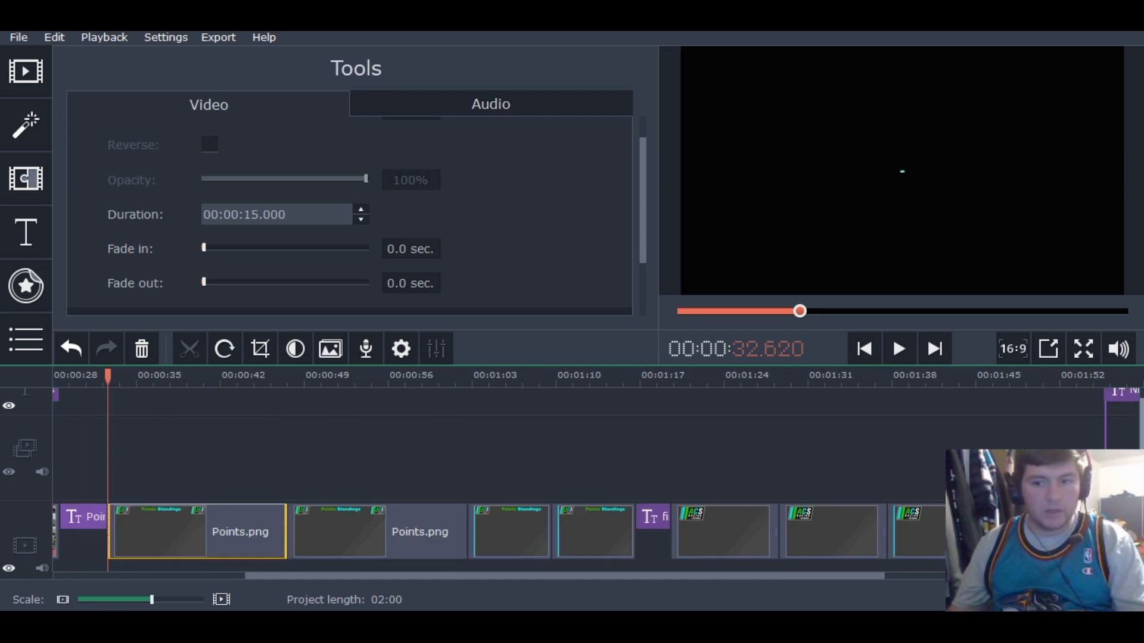
left_click(8, 253)
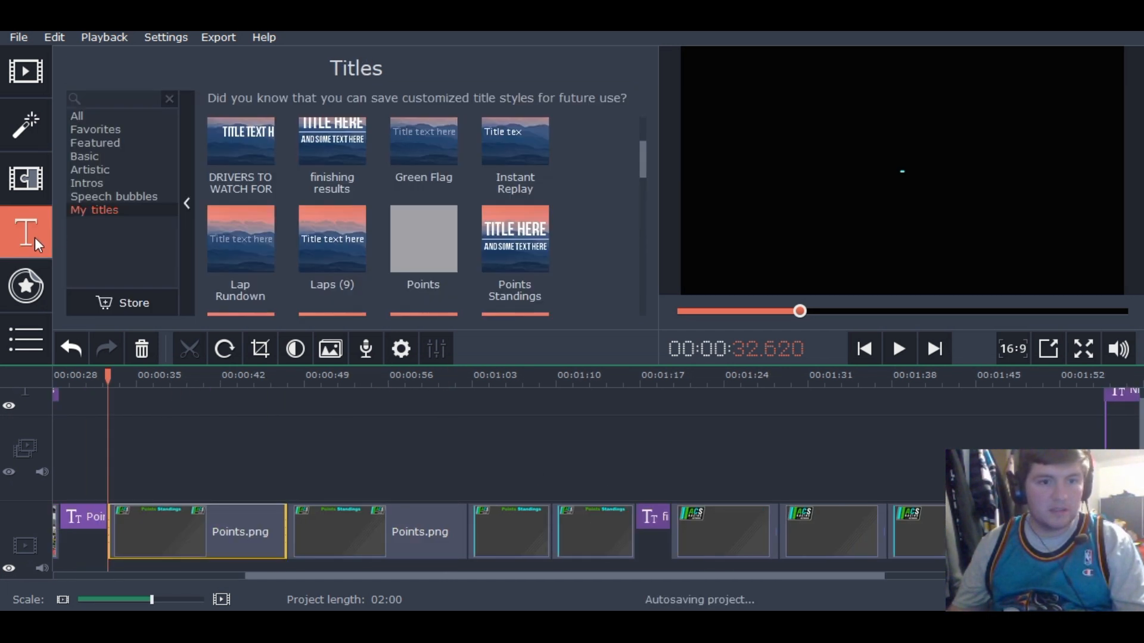
left_click(438, 255)
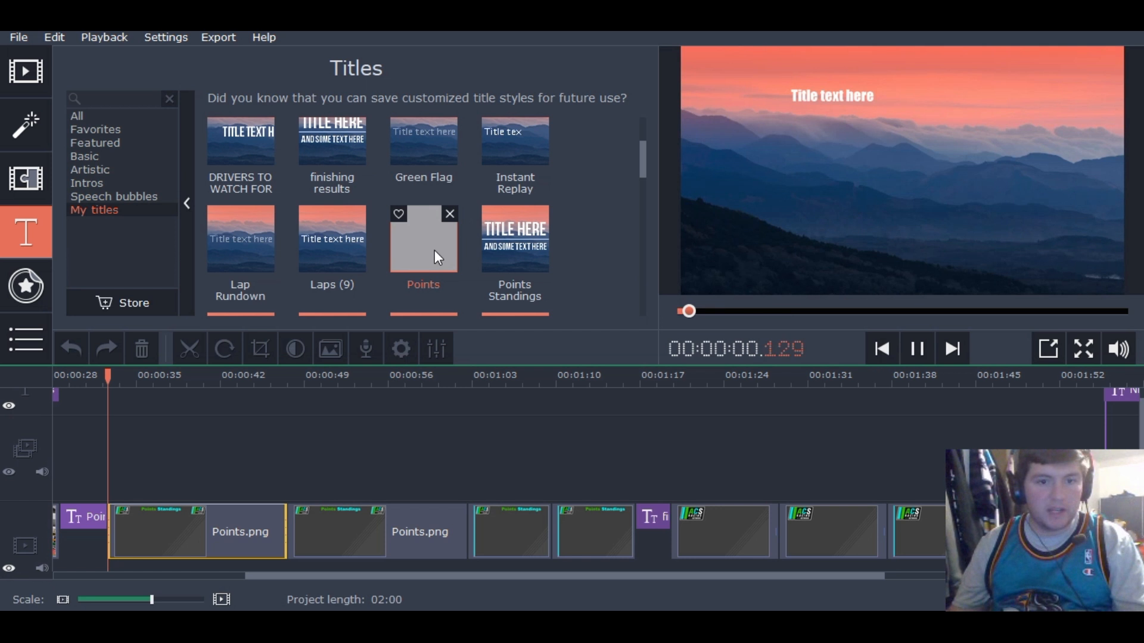
left_click_drag(413, 259, 286, 414)
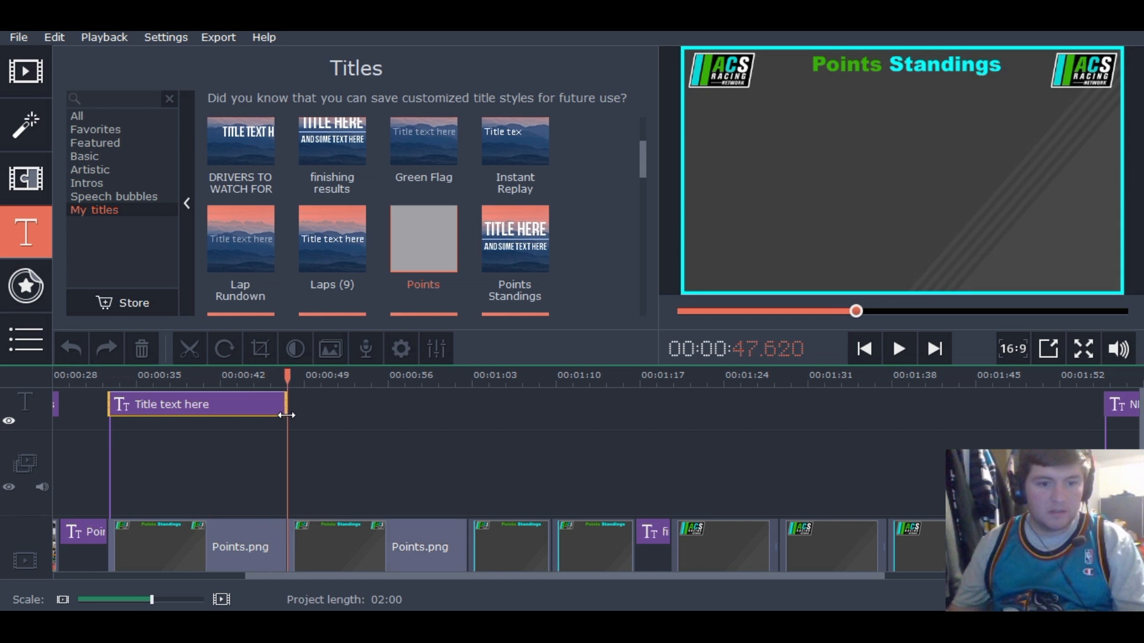
Open the new Points title for editing and clear its "Title text here" placeholder
left_click(256, 406)
double_click(213, 405)
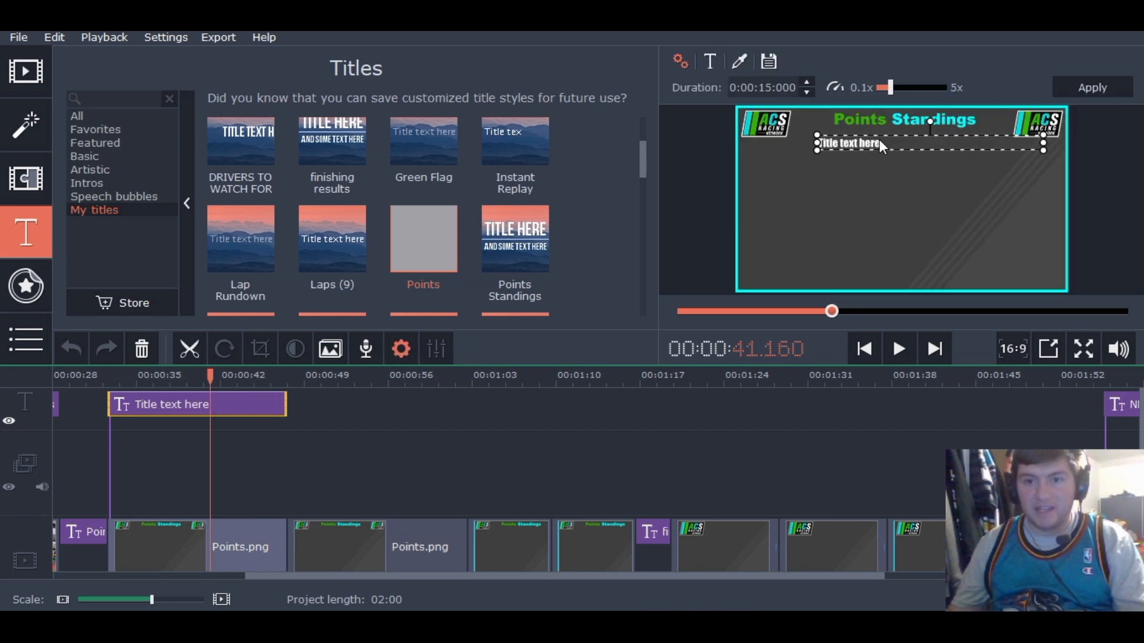
key("BackSpace")
key("BackSpace")
key("BackSpace")
key("BackSpace")
key("BackSpace")
key("BackSpace")
key("BackSpace")
key("BackSpace")
key("BackSpace")
key("BackSpace")
key("BackSpace")
key("BackSpace")
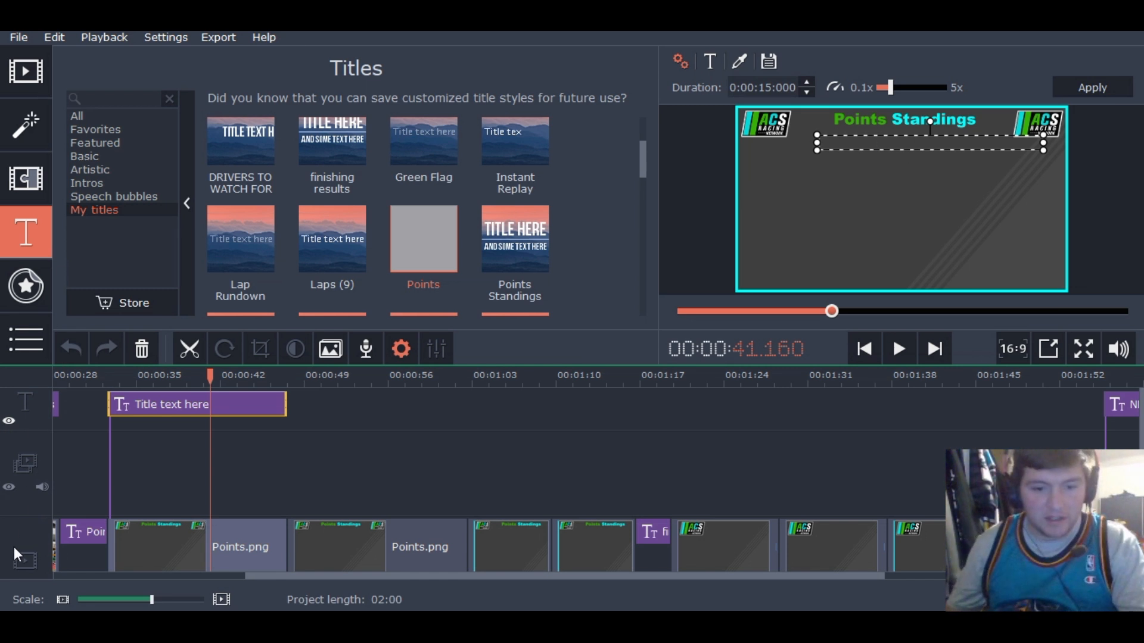
Switch to the Excel workbook and view the beginning of the driver standings on the PTS sheet
key("alt+Tab")
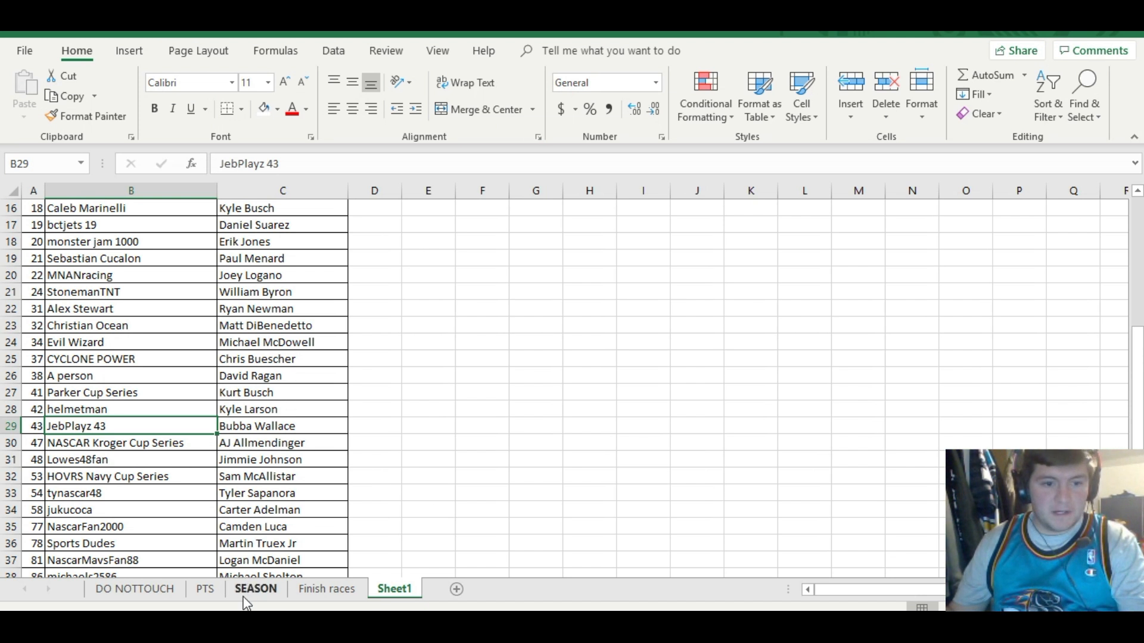
left_click(206, 589)
scroll(242, 538, "up", 7)
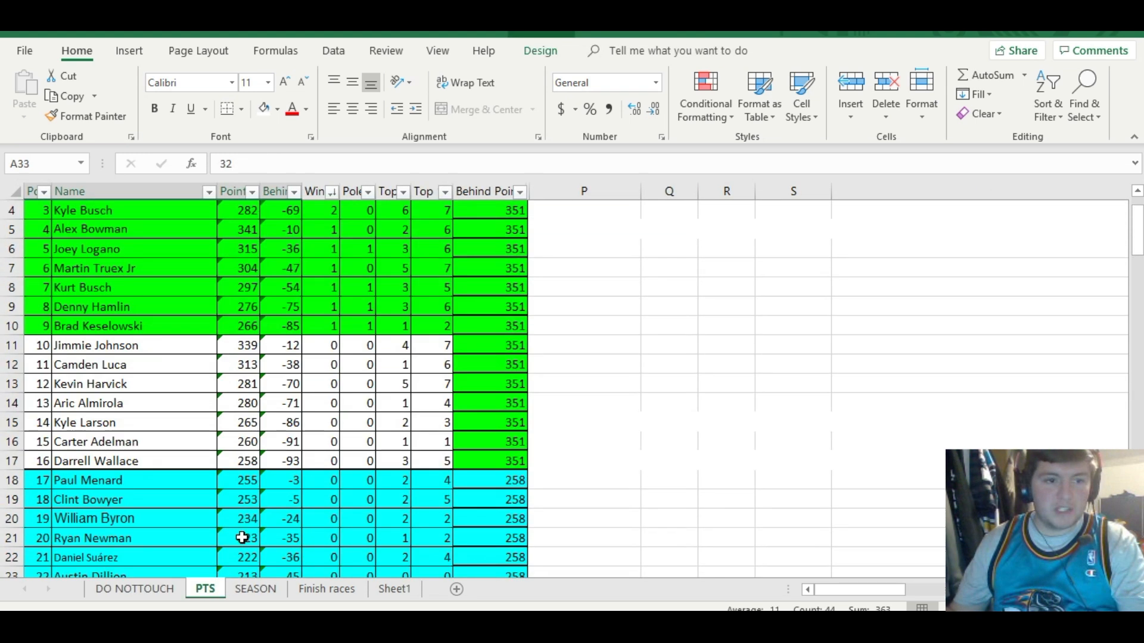
scroll(242, 538, "up", 1)
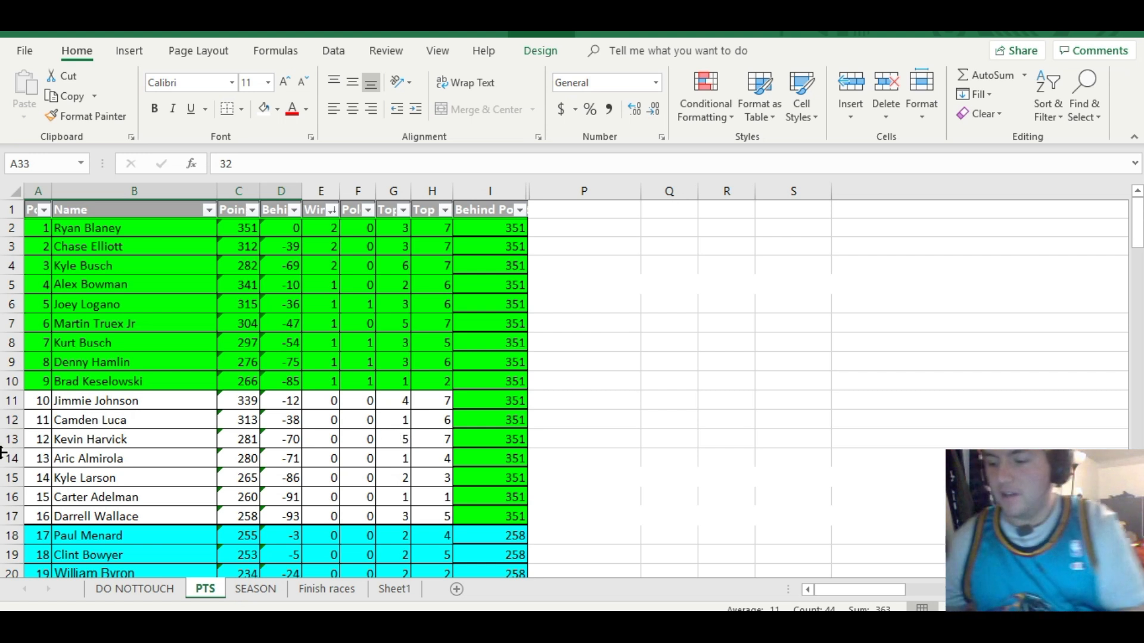
On the Finish races sheet, enter Race 13 car numbers 20, 18, 88, 11, 3 and 9 for positions 1 to 6
left_click(311, 592)
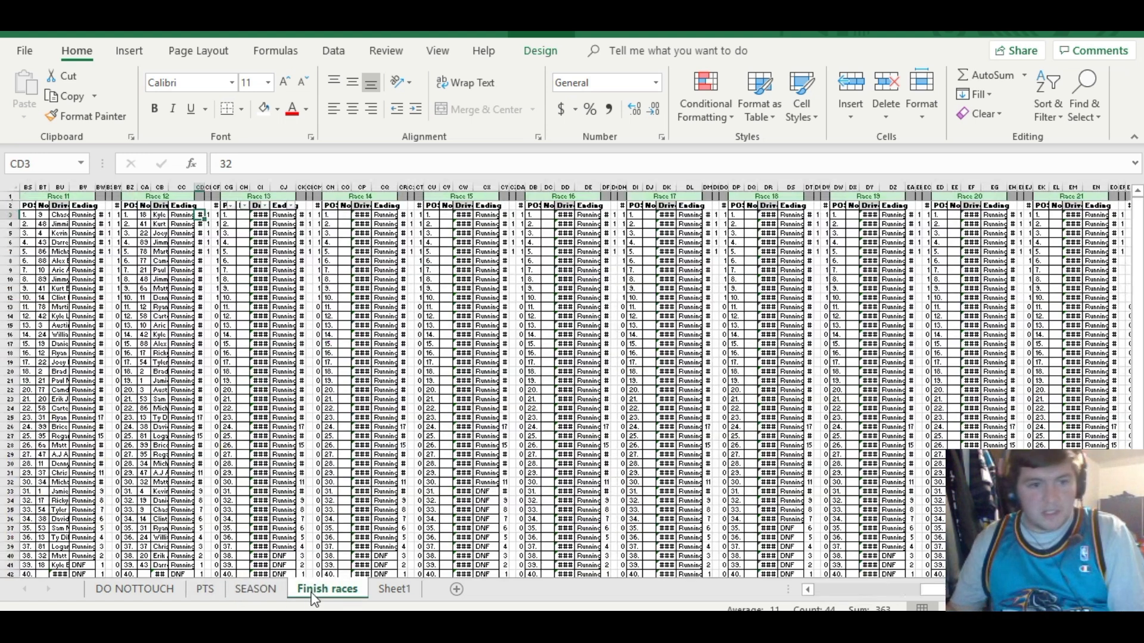
left_click(241, 216)
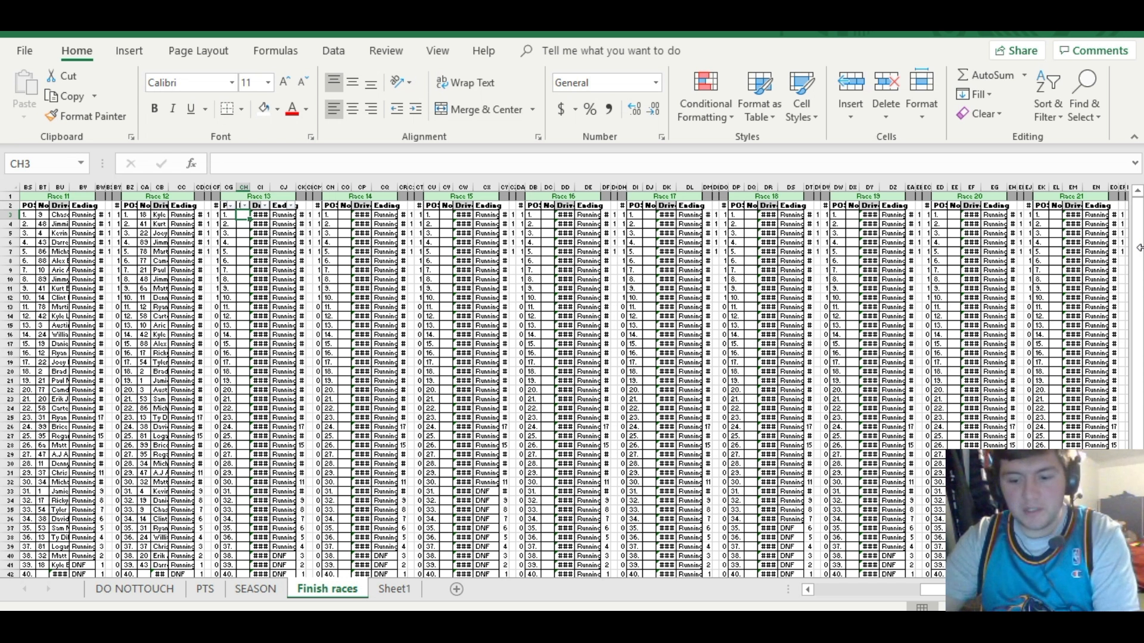
type("20")
key("Return")
type("18")
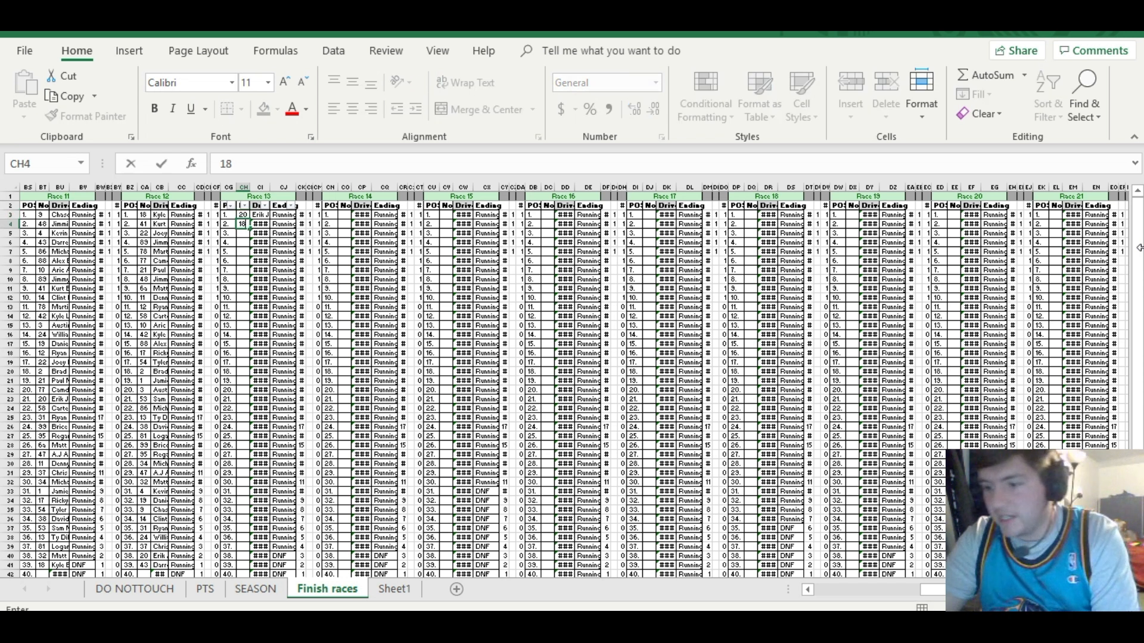
key("Return")
type("88")
key("Return")
type("11")
key("Return")
type("3")
key("Return")
type("9")
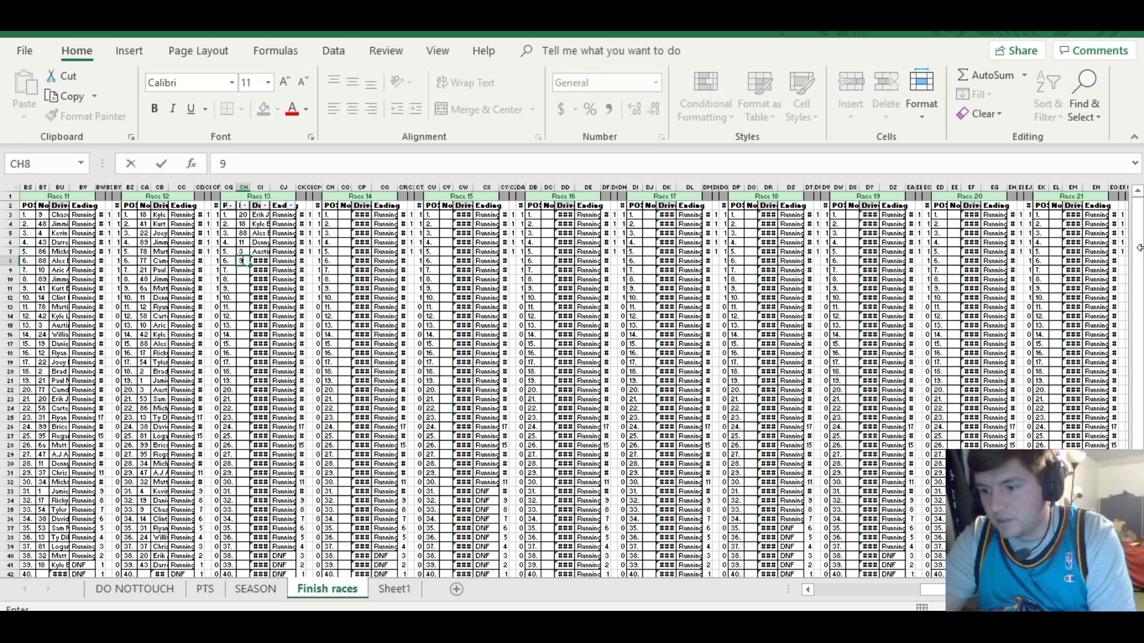
key("Return")
Enter Race 13 car numbers 99, 4, 48 and 42 for positions 7 to 10
type("39")
key("Return")
type("4")
key("Return")
type("48")
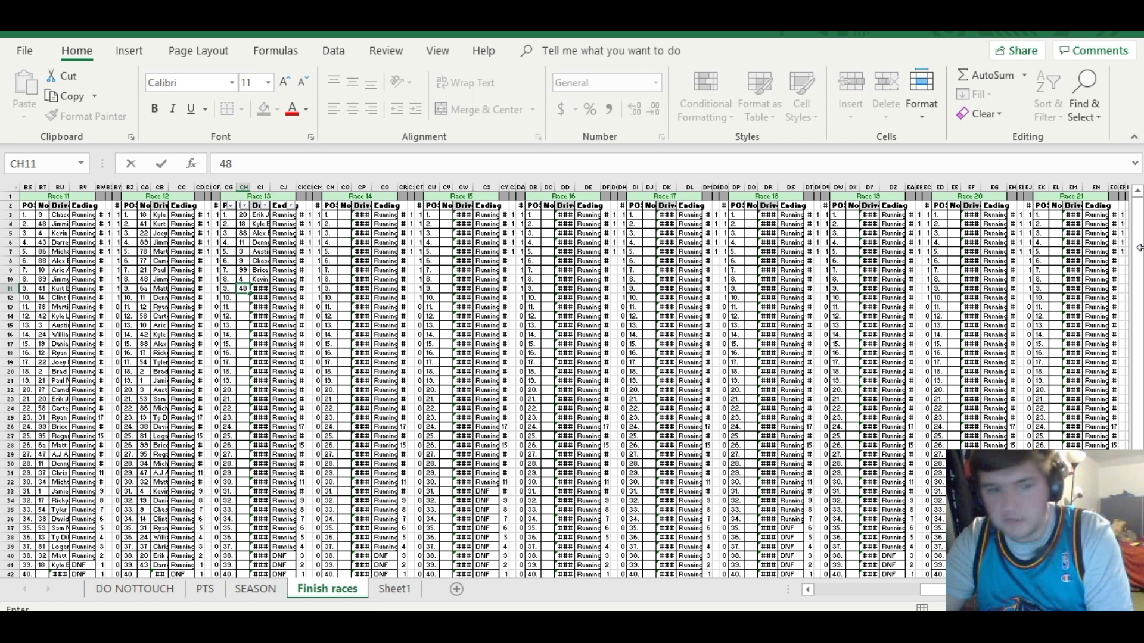
key("Return")
type("42")
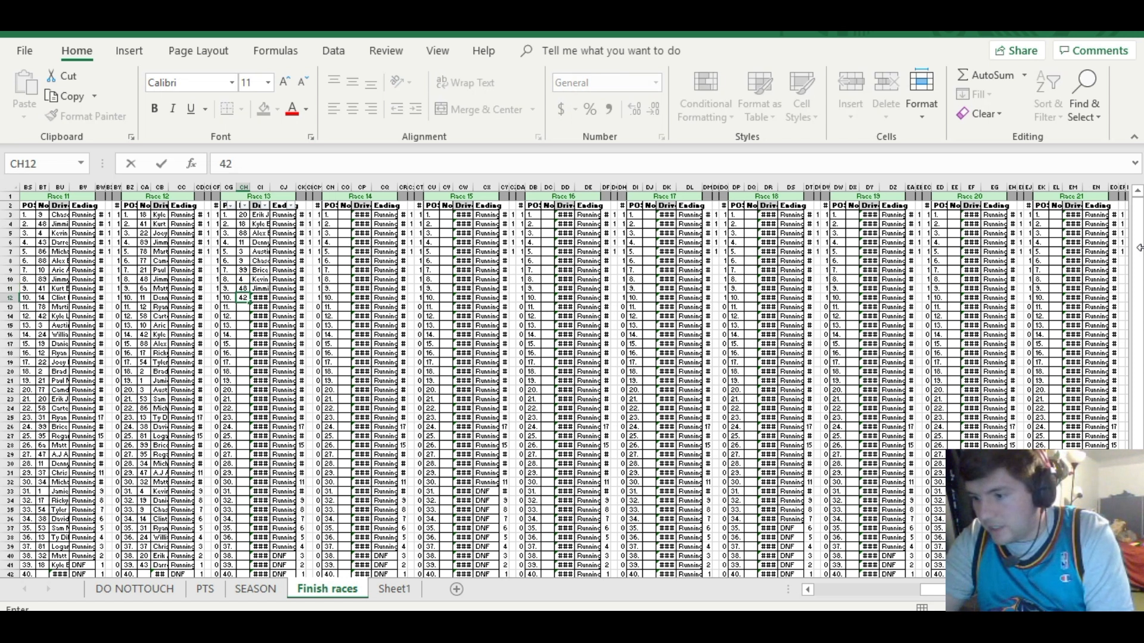
key("Return")
Enter Race 13 car numbers 41, 78, 8 and 19 for positions 11 to 14
type("41")
key("Return")
type("78")
key("Return")
type("8")
key("Return")
type("19")
key("Return")
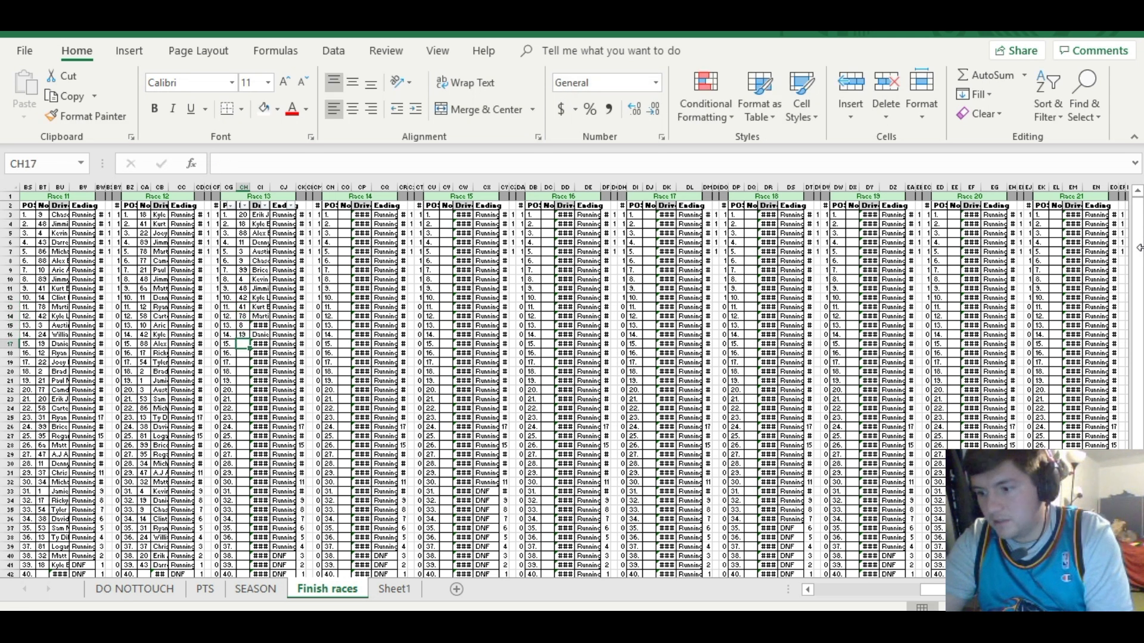
Enter Race 13 car numbers 10, 22, 21, 24 and 14 for positions 15 to 19
type("10")
key("Return")
type("22")
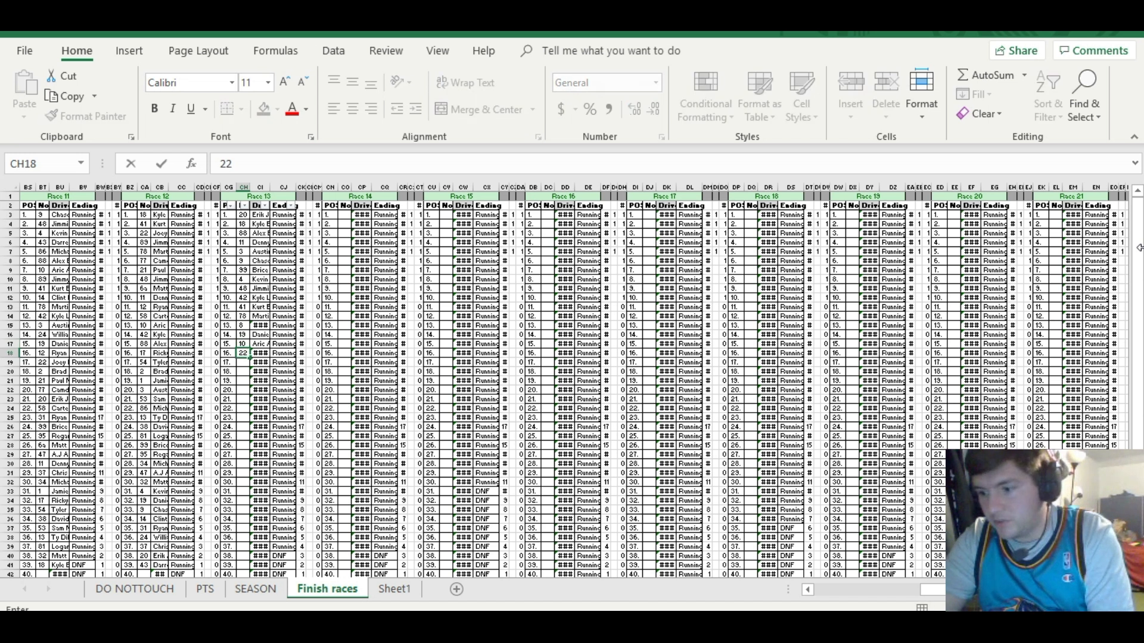
key("Return")
type("21")
key("Return")
type("24")
key("Return")
type("14")
key("Return")
Enter Race 13 car numbers 54, 58, 77, 1 and 89a for positions 20 to 24
type("54")
key("Return")
type("58")
key("Return")
type("77")
key("Return")
type("1")
key("Return")
type("89")
key("Return")
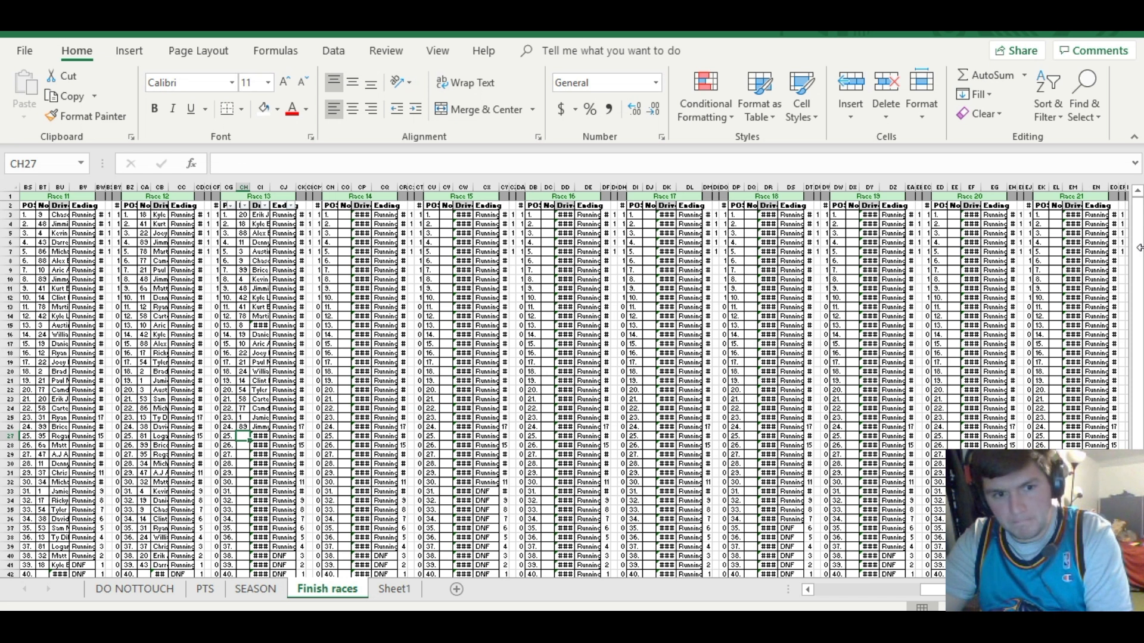
key("Up")
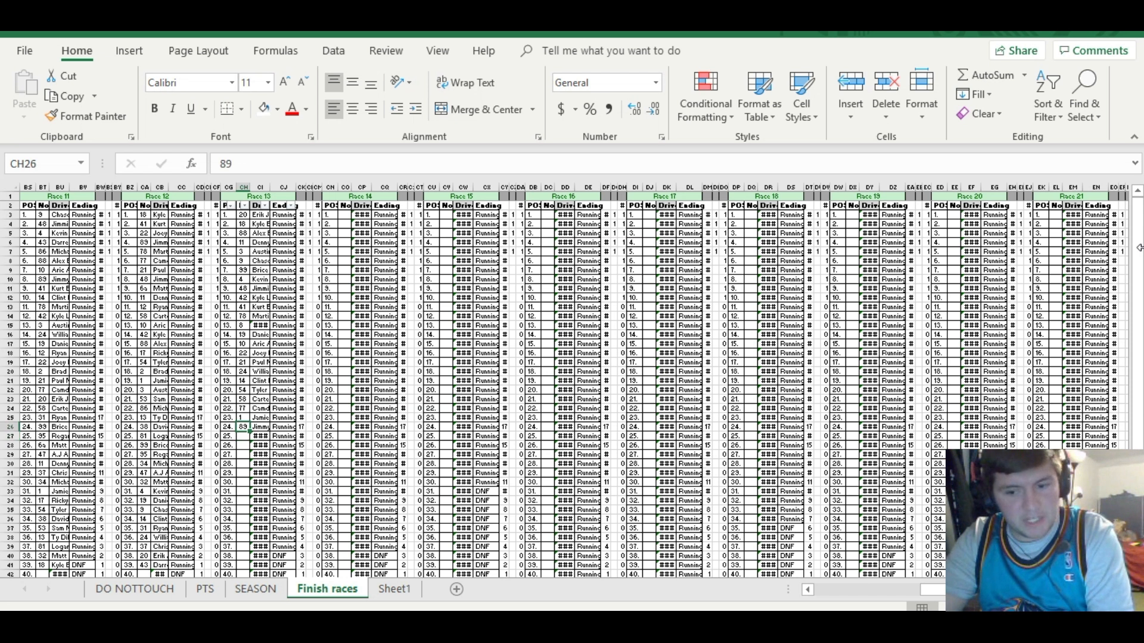
type("89a")
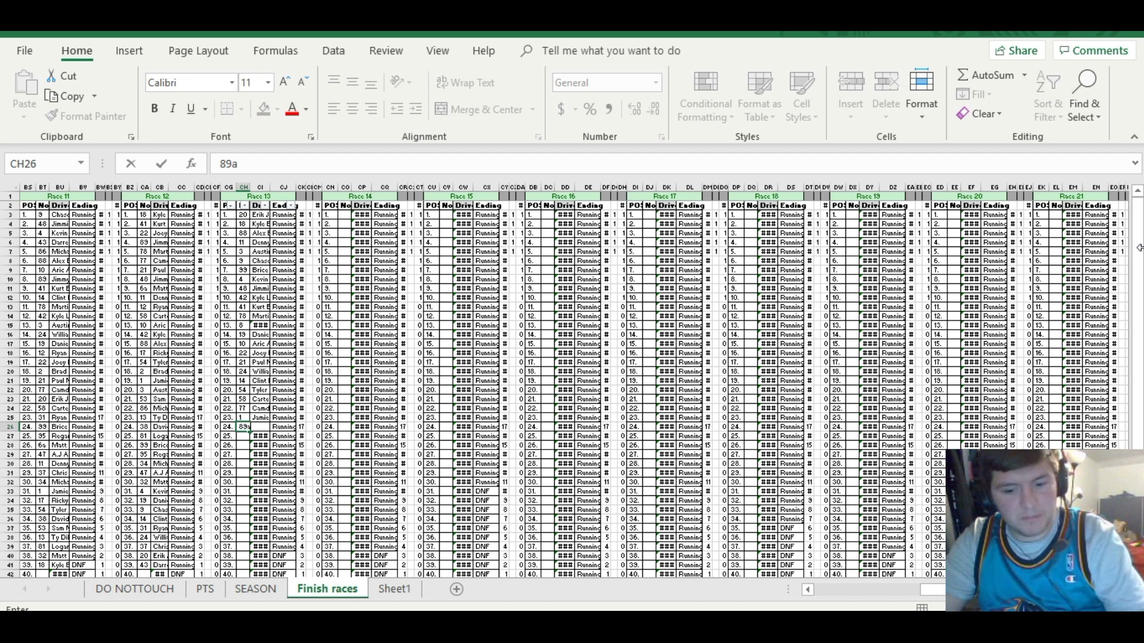
key("Return")
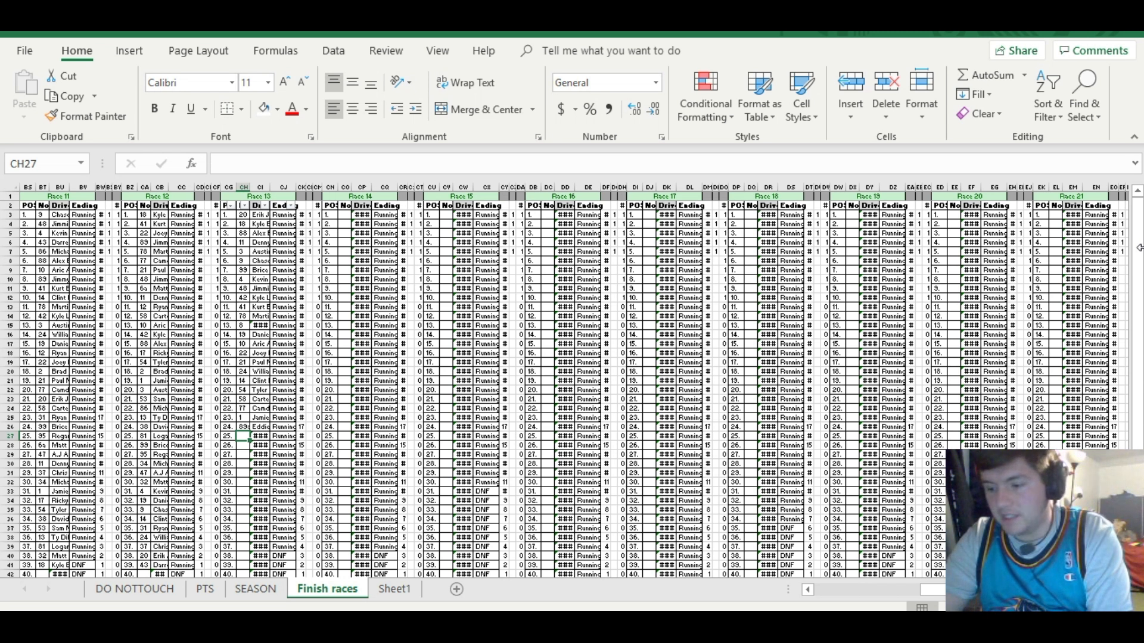
Enter Race 13 car numbers 6, 86, 31, 43, 37 and 95 for positions 25 to 30
type("6")
key("Return")
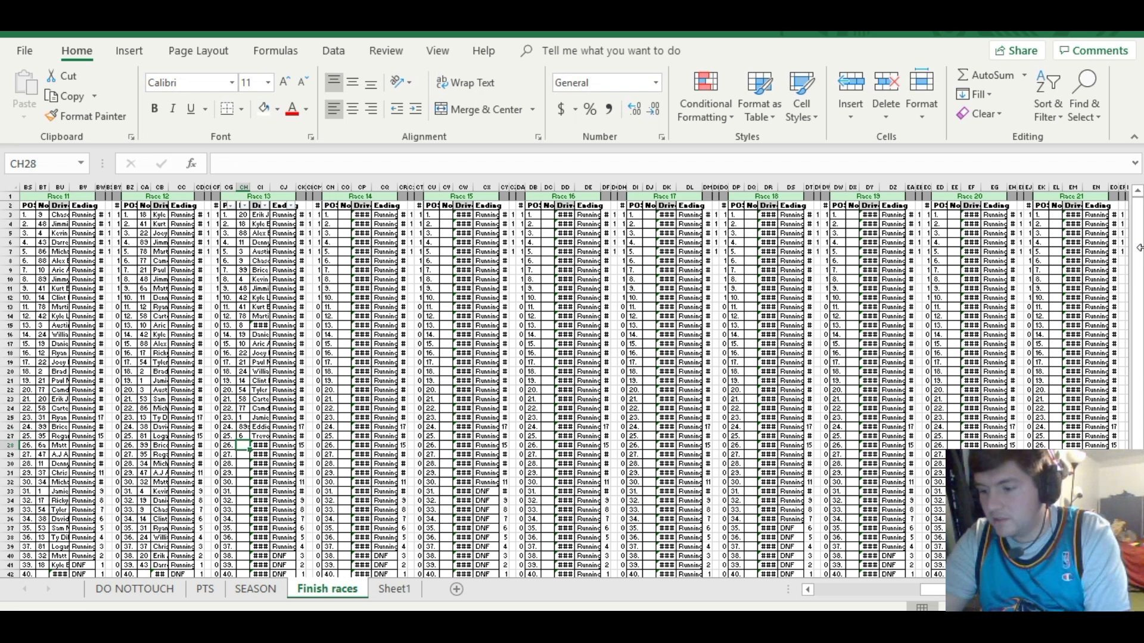
type("86")
key("Return")
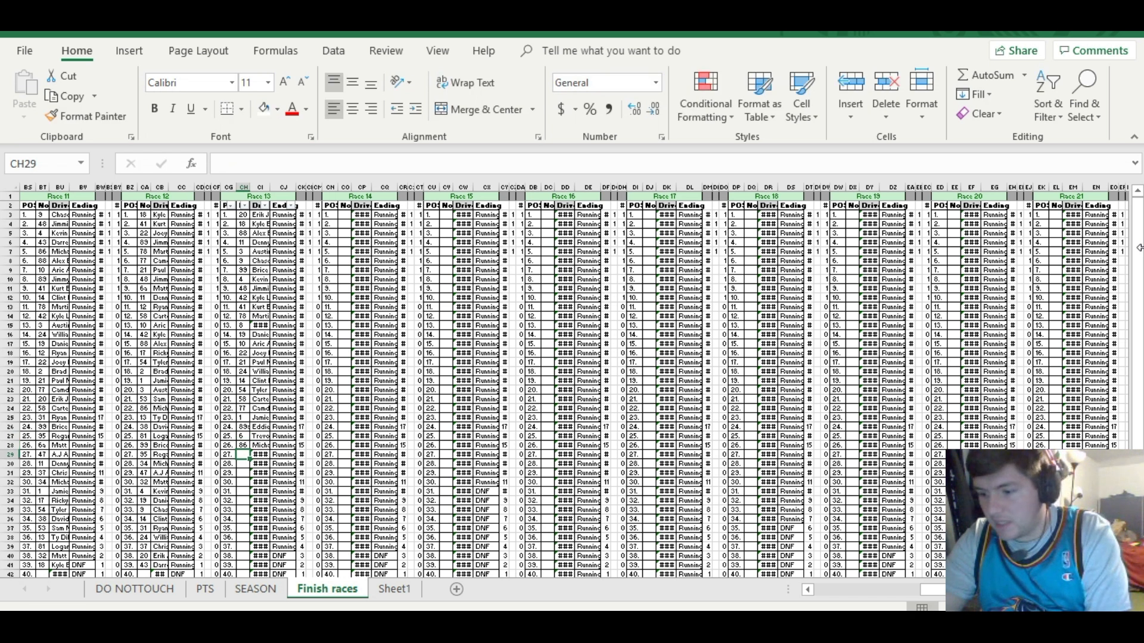
type("31")
key("Return")
type("43")
key("Return")
type("37")
key("Return")
type("35")
key("Return")
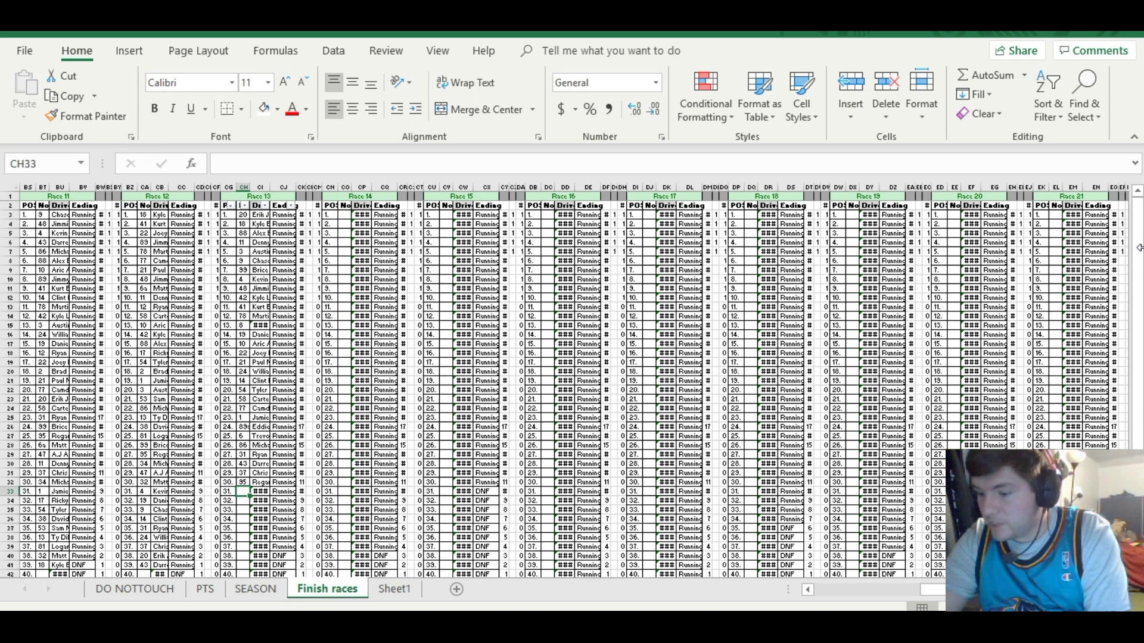
Enter Race 13 car numbers 47, 34, 12 and 38 for positions 31 to 34
type("47")
key("Return")
type("34")
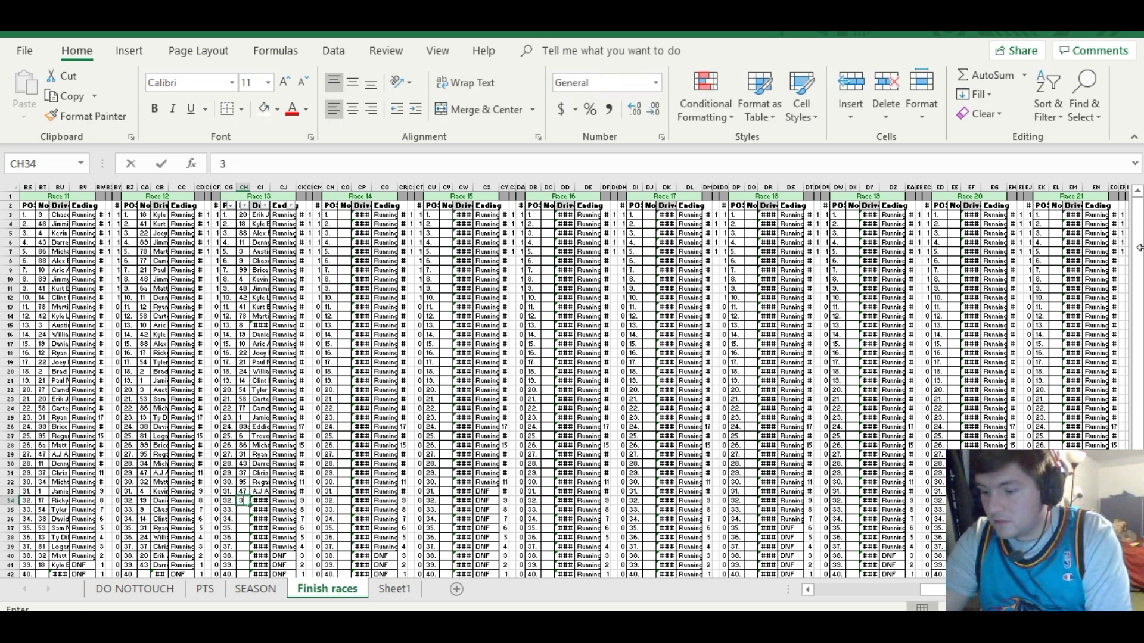
key("Return")
type("12")
key("Return")
type("38")
key("Return")
Enter Race 13 car numbers 13, 53, 32 and 17 for positions 35 to 38
type("13")
key("Return")
type("53")
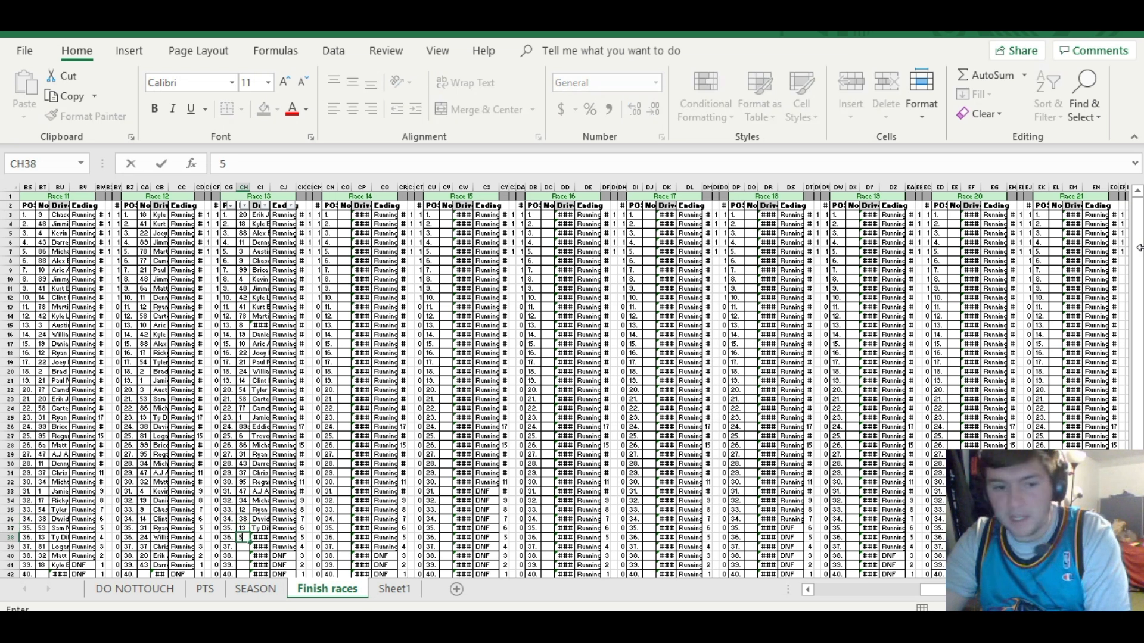
key("Return")
type("32")
key("Return")
type("17")
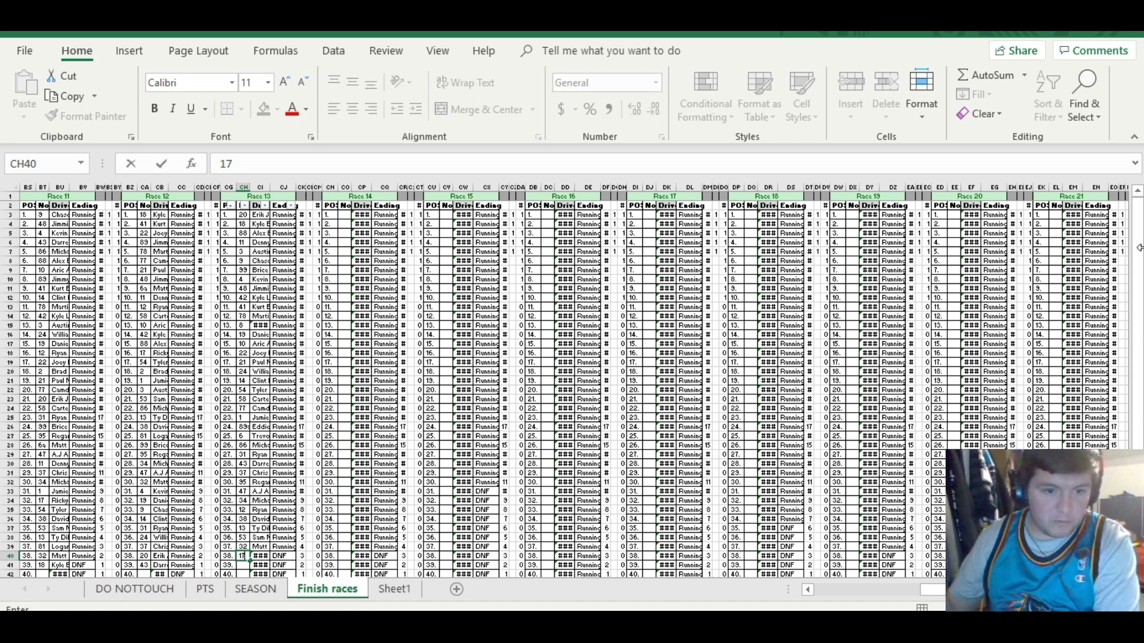
key("Return")
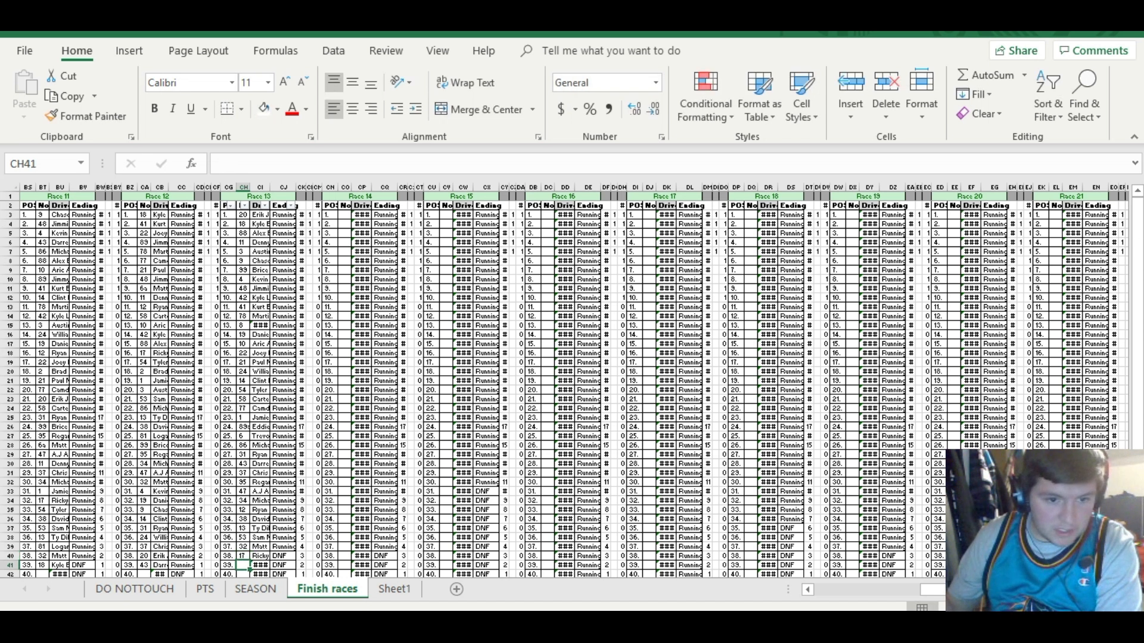
Set the Race 13 points in column CK to 2, 3 and 4 for positions 38, 37 and 36
left_click(301, 556)
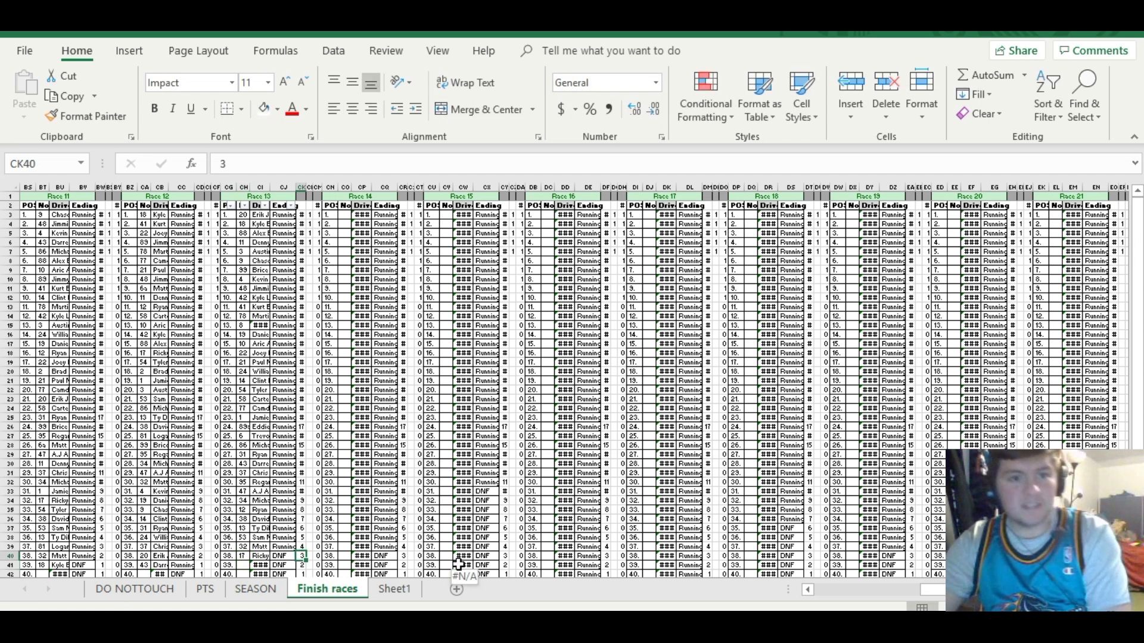
type("1")
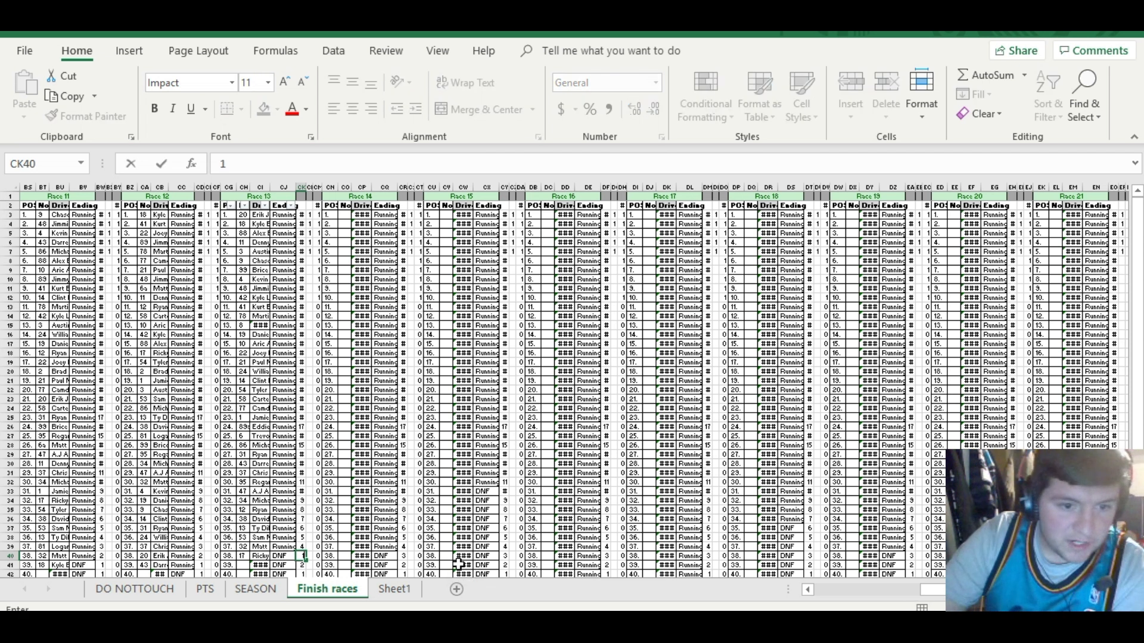
key("Return")
key("Up")
type("2")
key("Up")
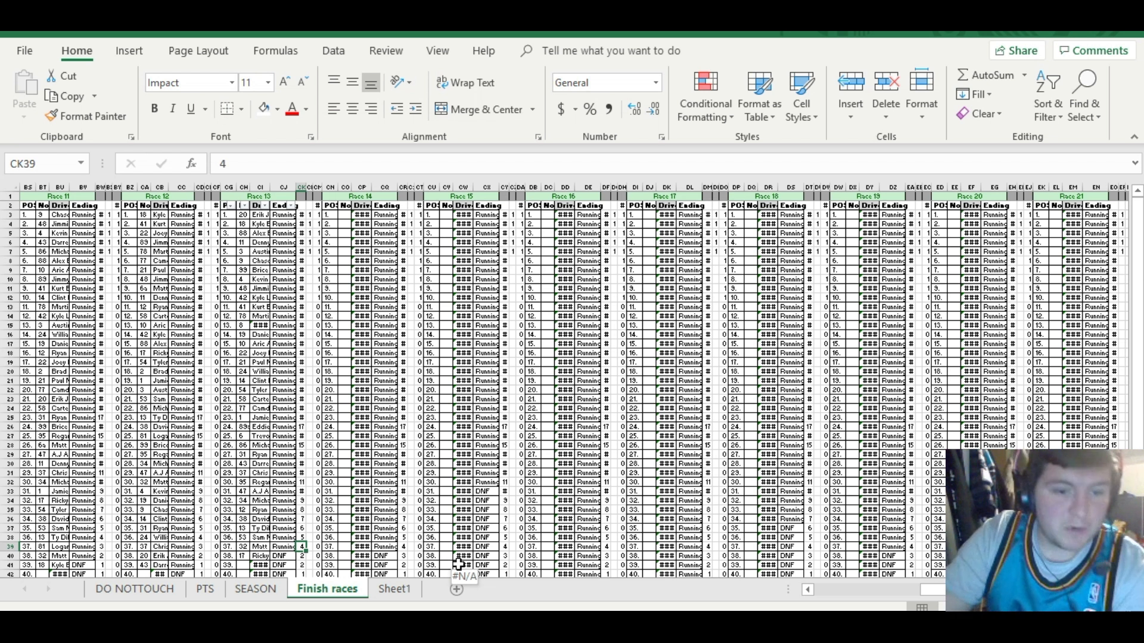
key("Up")
key("Up")
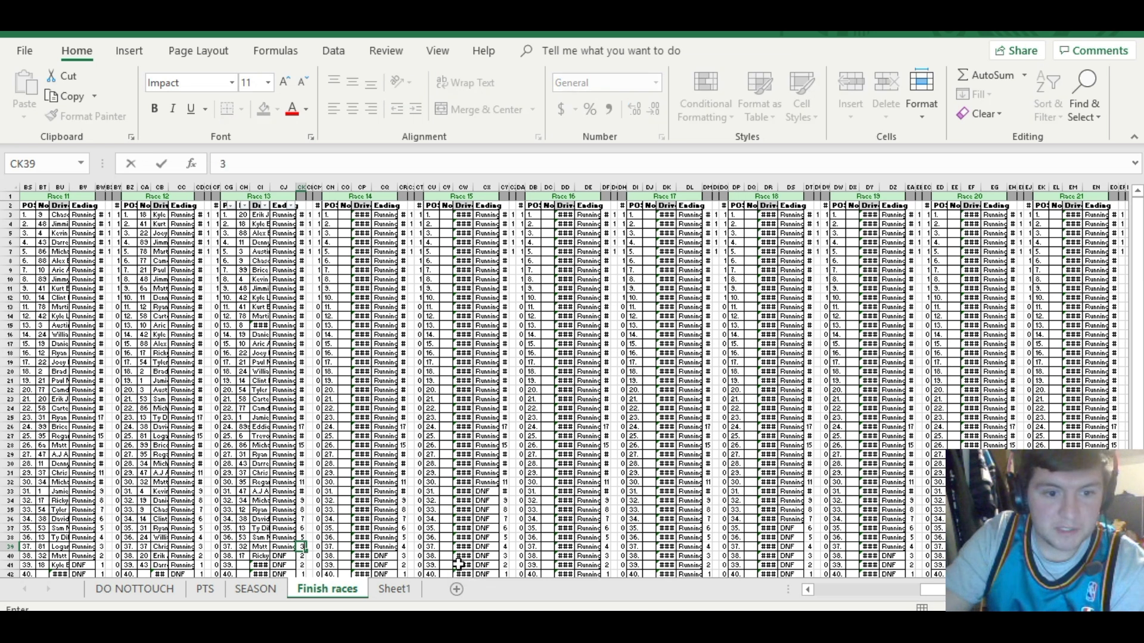
Set the Race 13 points for positions 35 up to 29 to 5 through 11, one more point per position
type("5")
key("Up")
type("6")
key("Up")
type("7")
key("Up")
type("8")
key("Up")
type("9")
key("Up")
type("1")
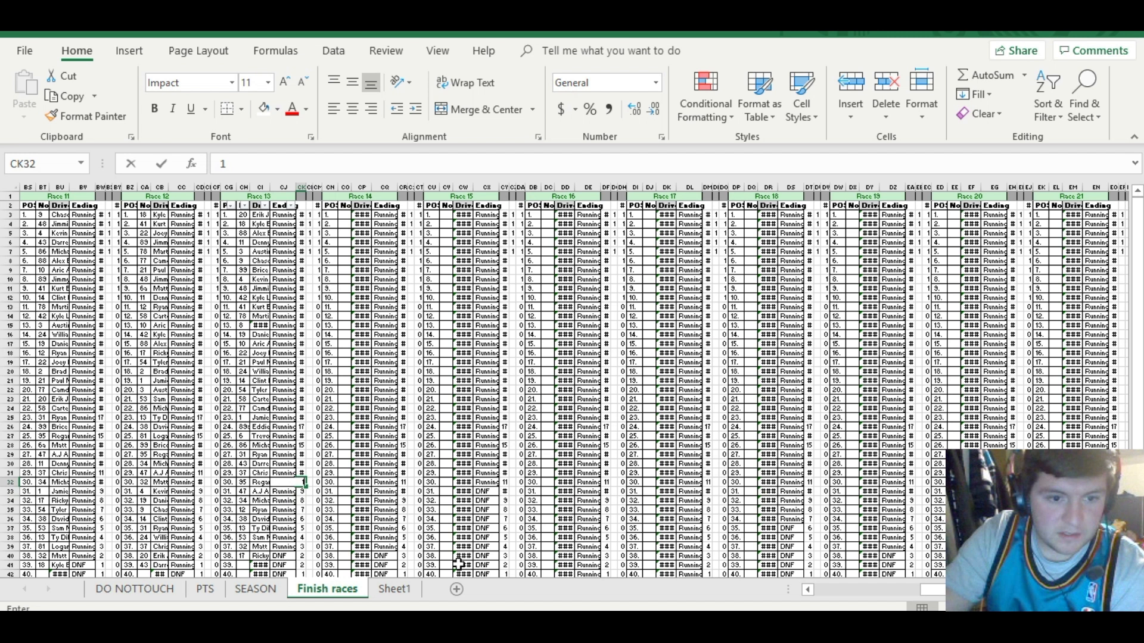
type("1")
key("BackSpace")
type("0")
key("Up")
type("11")
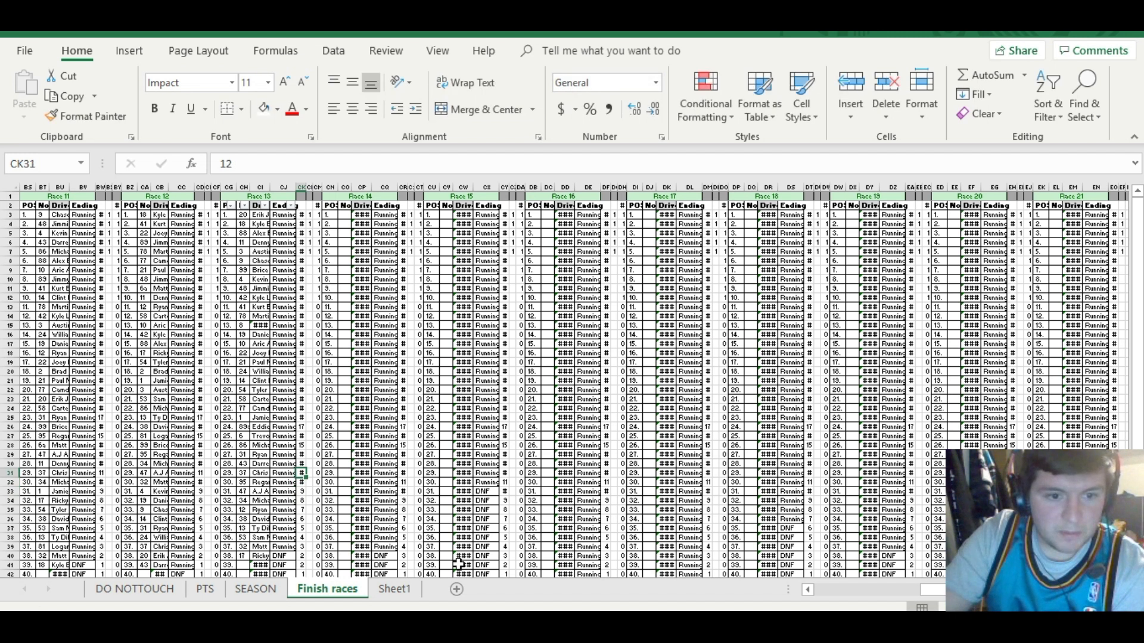
key("Up")
Set the Race 13 points for positions 28 up to 20 to 12 through 20, one more point per position
type("12")
key("Up")
type("13")
key("Up")
type("14")
key("Up")
type("15")
key("Up")
type("16")
key("Up")
type("17")
key("Up")
type("18")
key("Up")
type("19")
key("Up")
type("20")
key("Up")
Set the Race 13 points for positions 19 up to 10 to 21 through 30, one more point per position
type("21")
key("Up")
type("22")
key("Up")
type("23")
key("Up")
type("24")
key("Up")
type("25")
key("Up")
type("26")
key("Up")
type("27")
key("Up")
type("28")
key("Up")
type("29")
key("Up")
type("30")
key("Up")
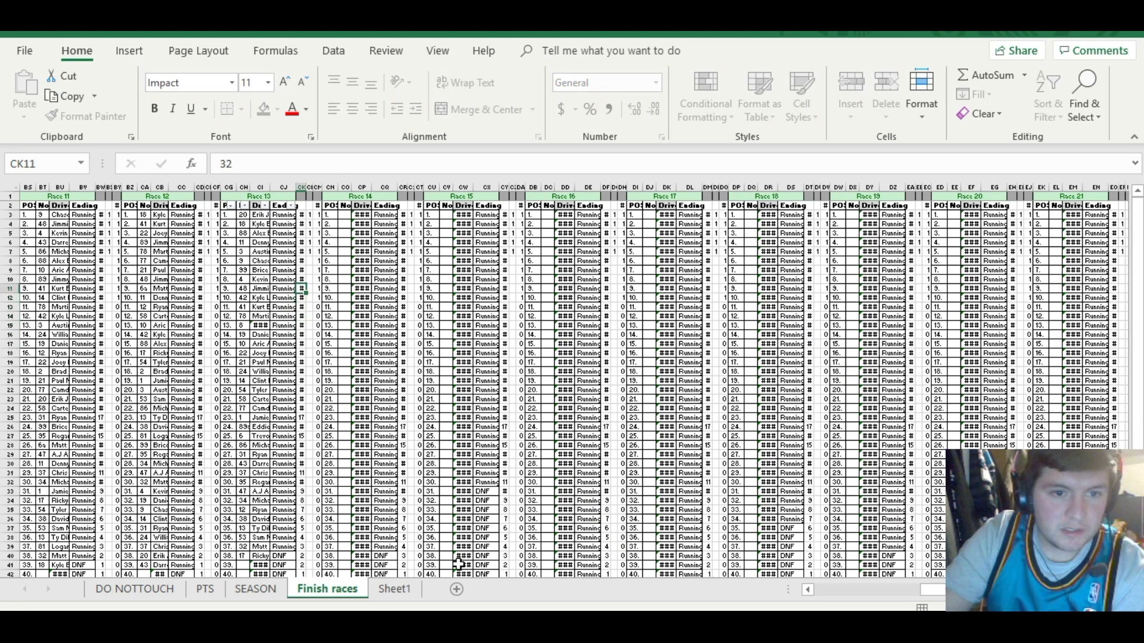
Set the Race 13 points for positions 9, 8 and 7 in column CK to 31, 32 and 34
type("31")
key("Up")
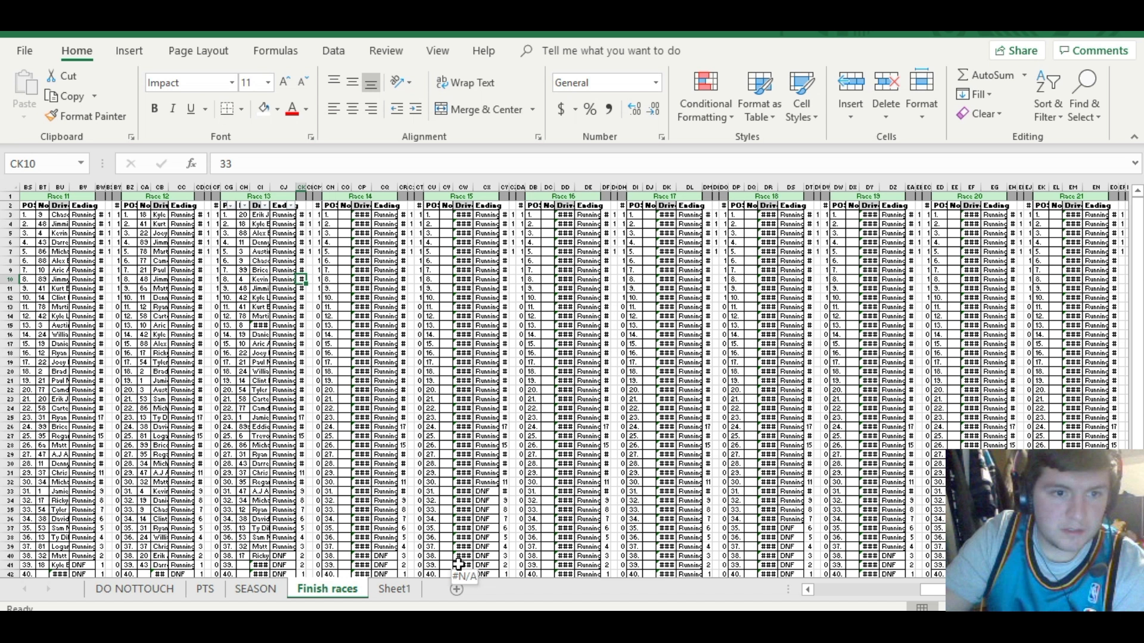
type("32")
key("Return")
key("Up")
key("Up")
type("3")
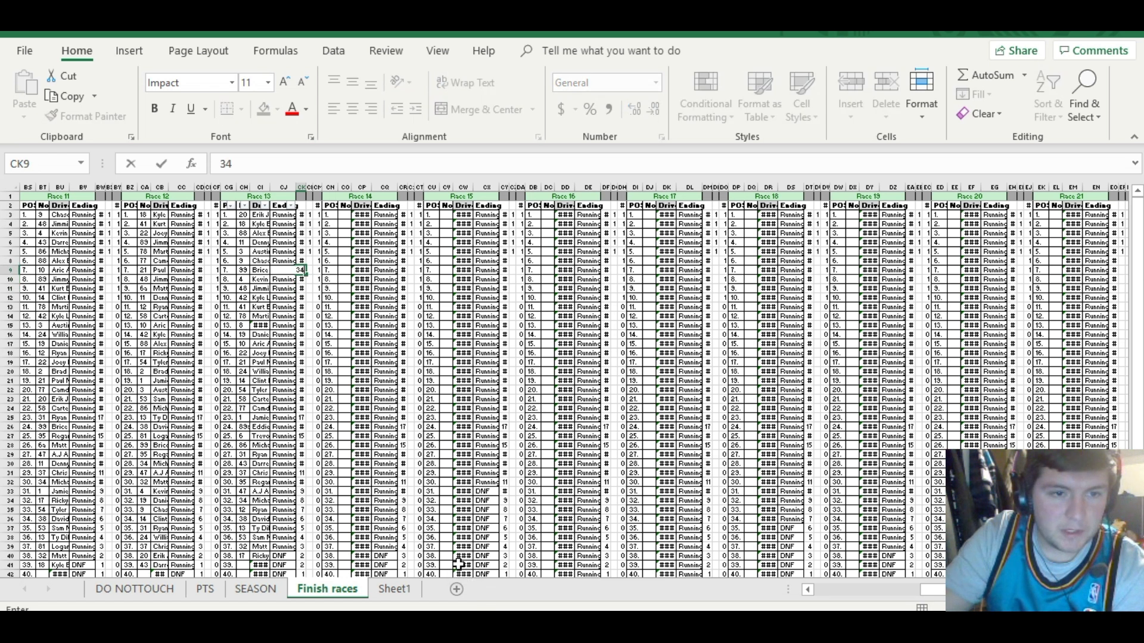
type("4")
key("Up")
Update the Race 13 points for positions 6, 5 and 4, entering 35 for position 5
type("3")
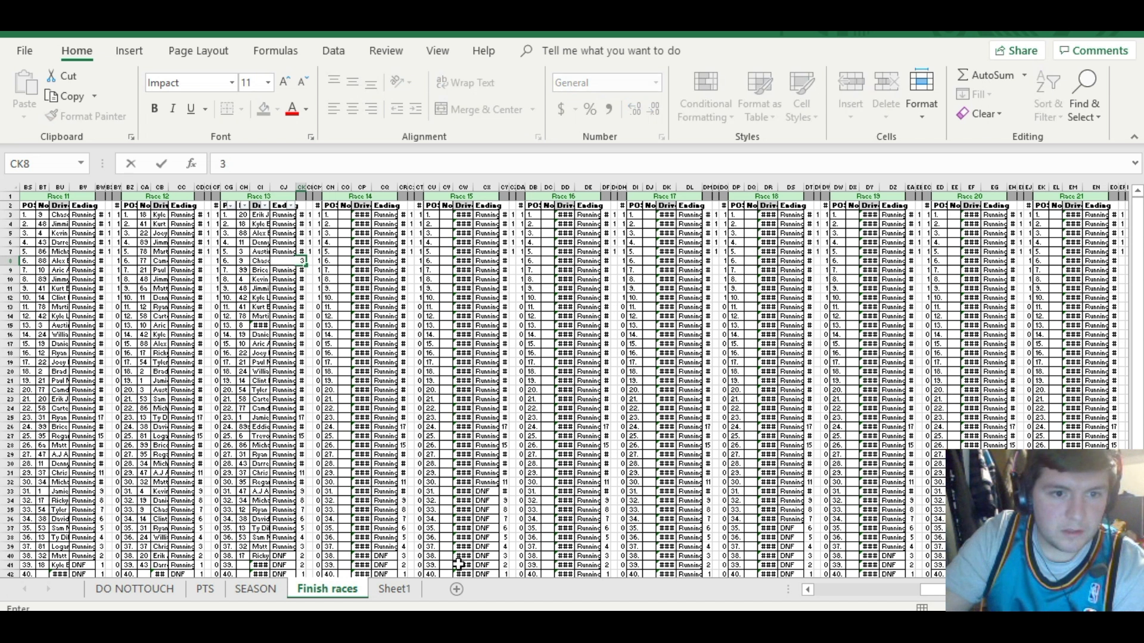
key("Return")
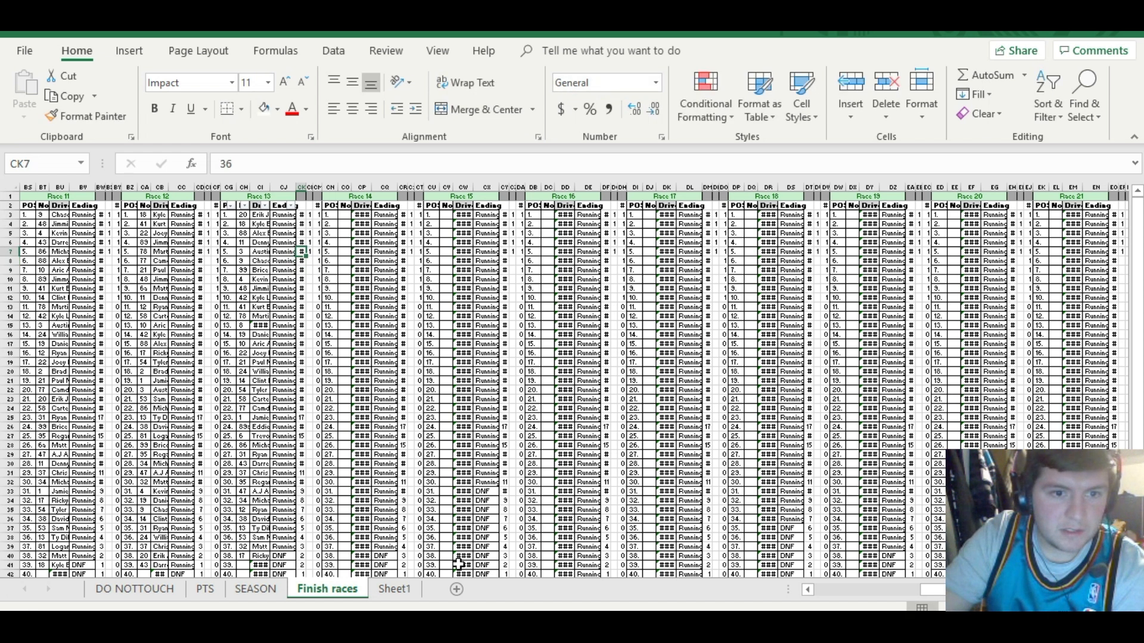
key("Up")
type("3")
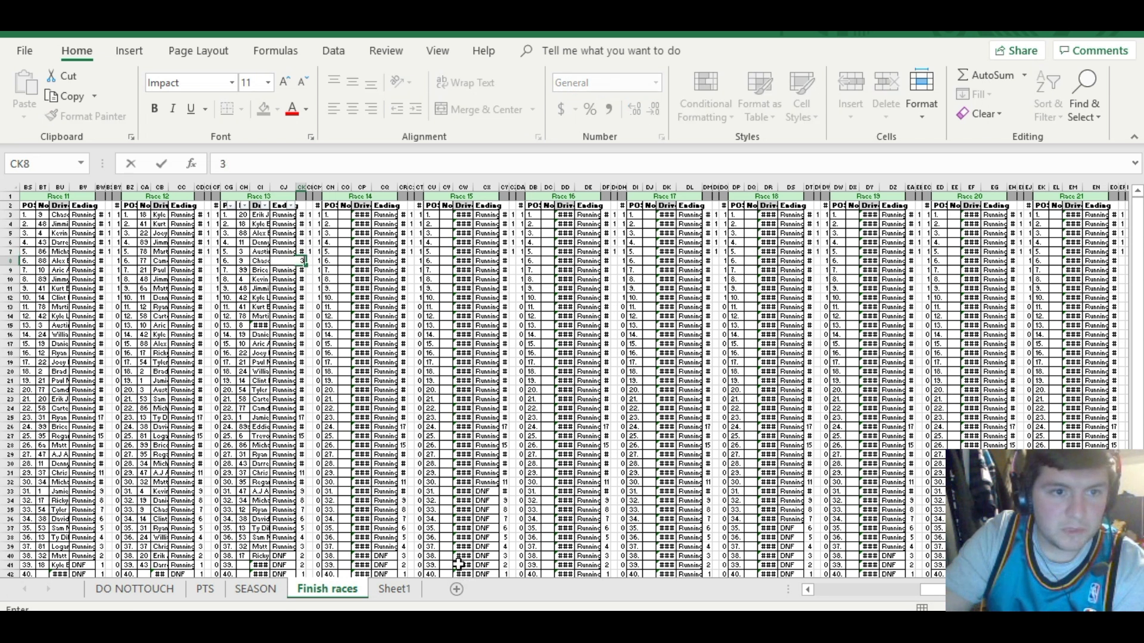
key("Up")
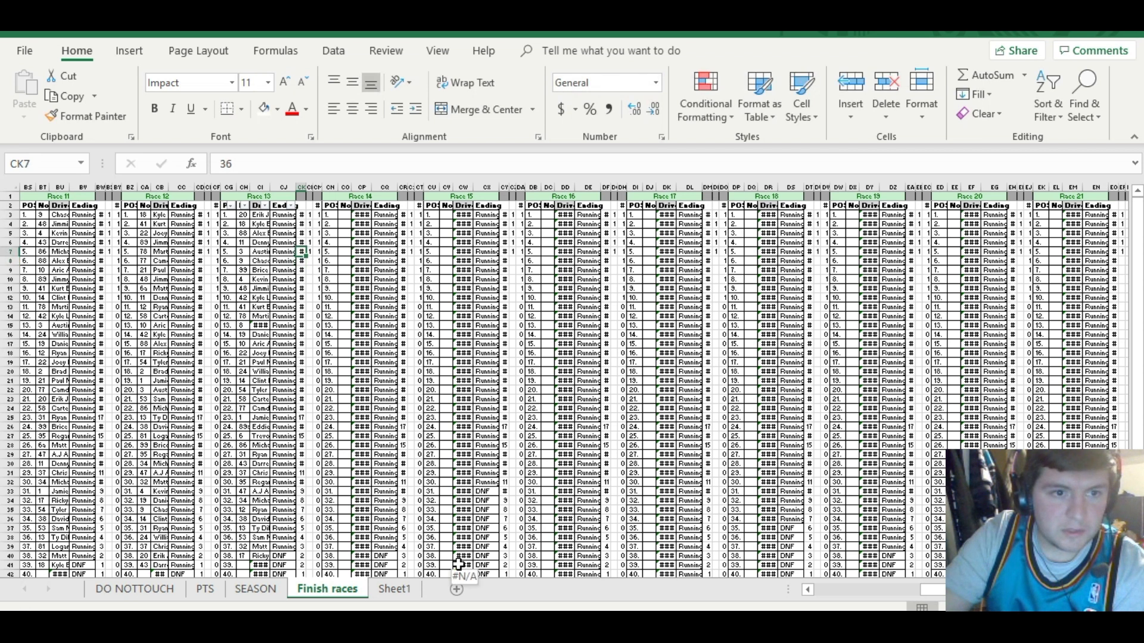
type("35")
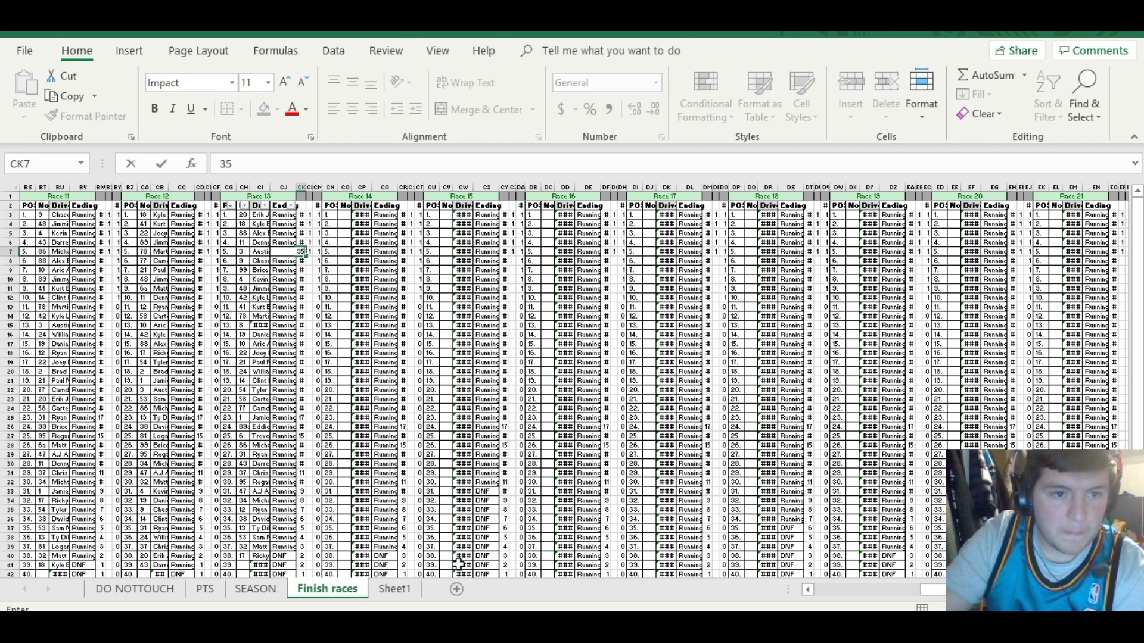
key("Up")
type("3")
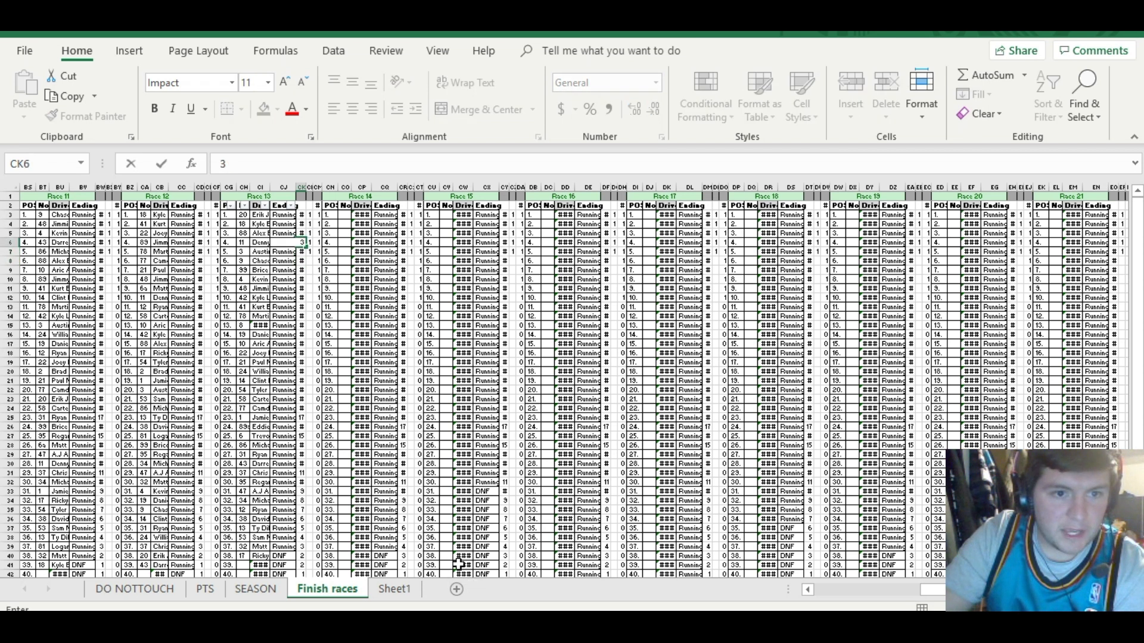
type("7")
key("Up")
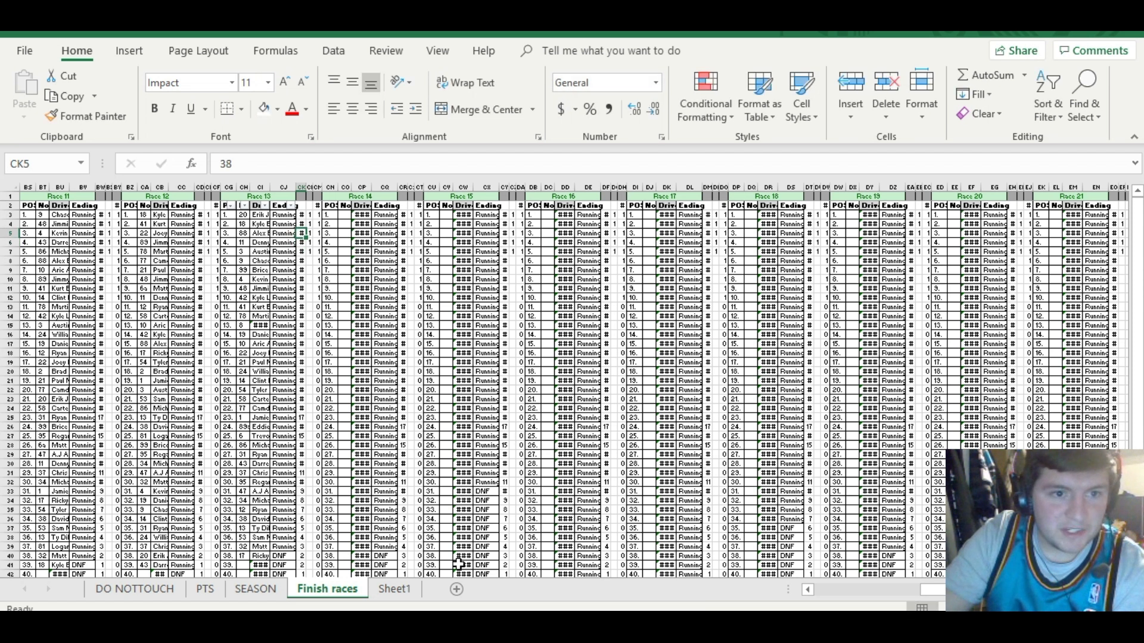
Set the Race 13 points for position 3 to 37
type("3")
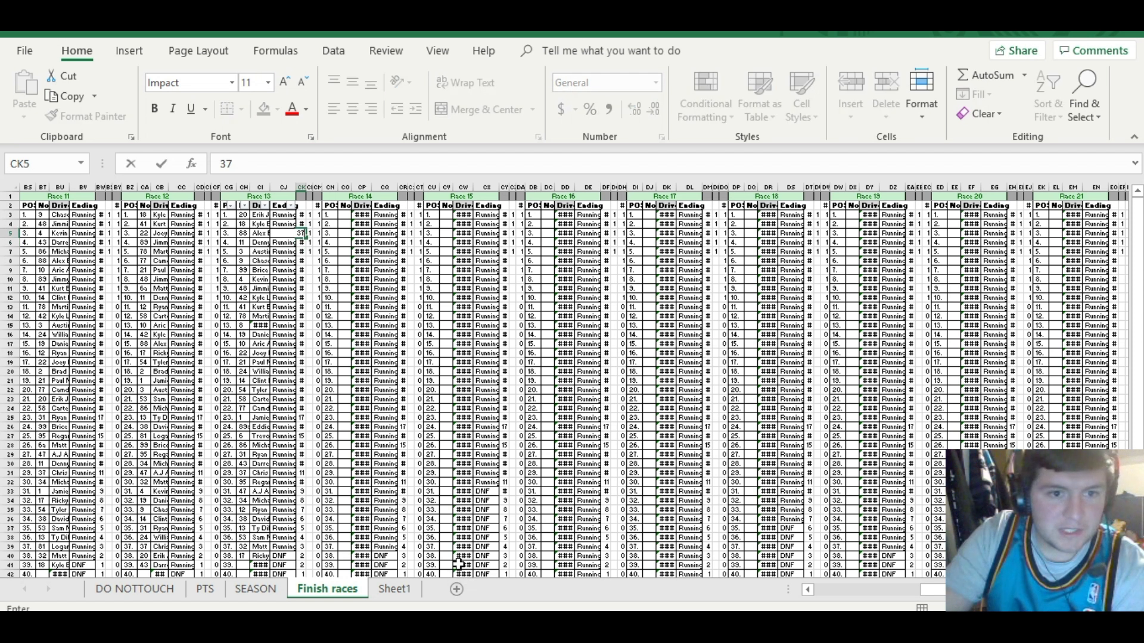
key("Return")
key("Down")
key("Up")
key("Up")
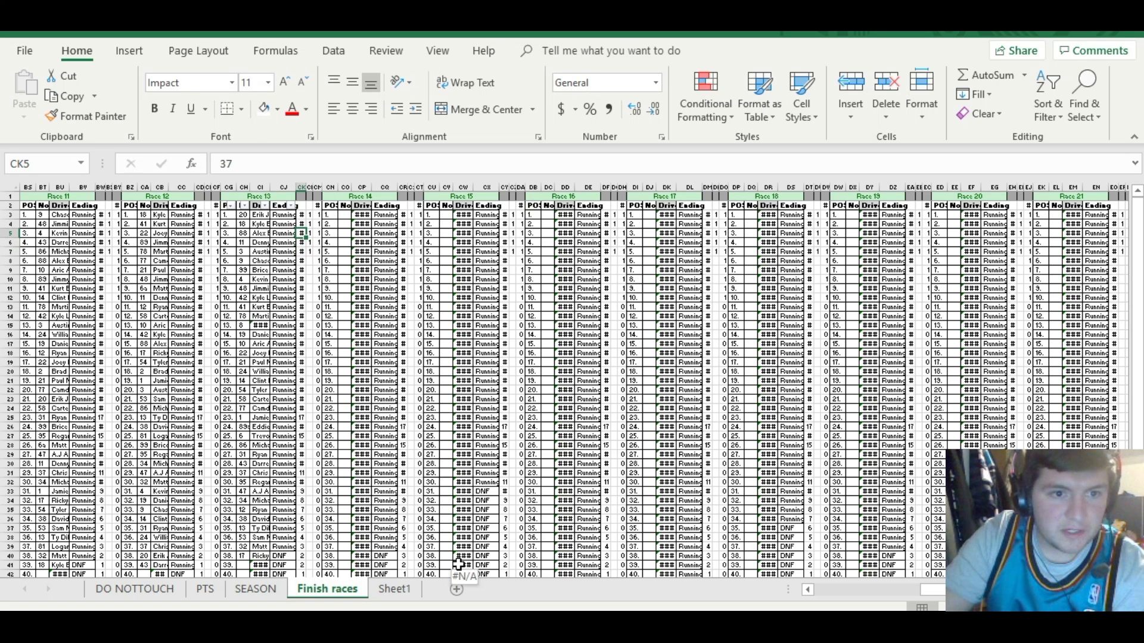
Set the Race 13 points for position 2 to 40 and for the winner to 45
key("Up")
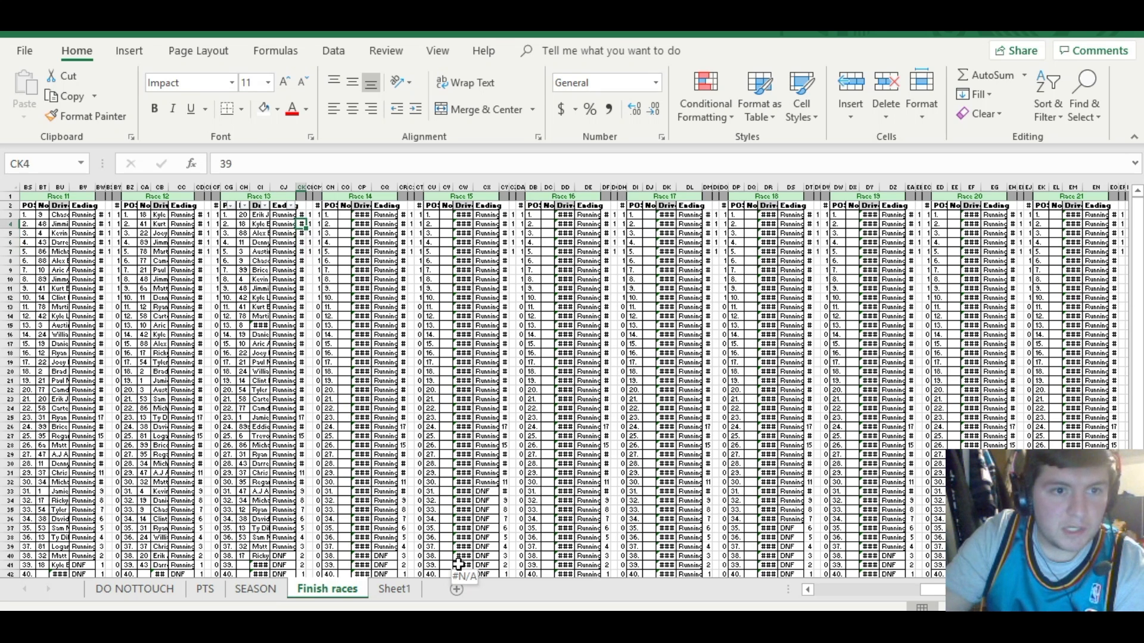
key("Down")
key("Up")
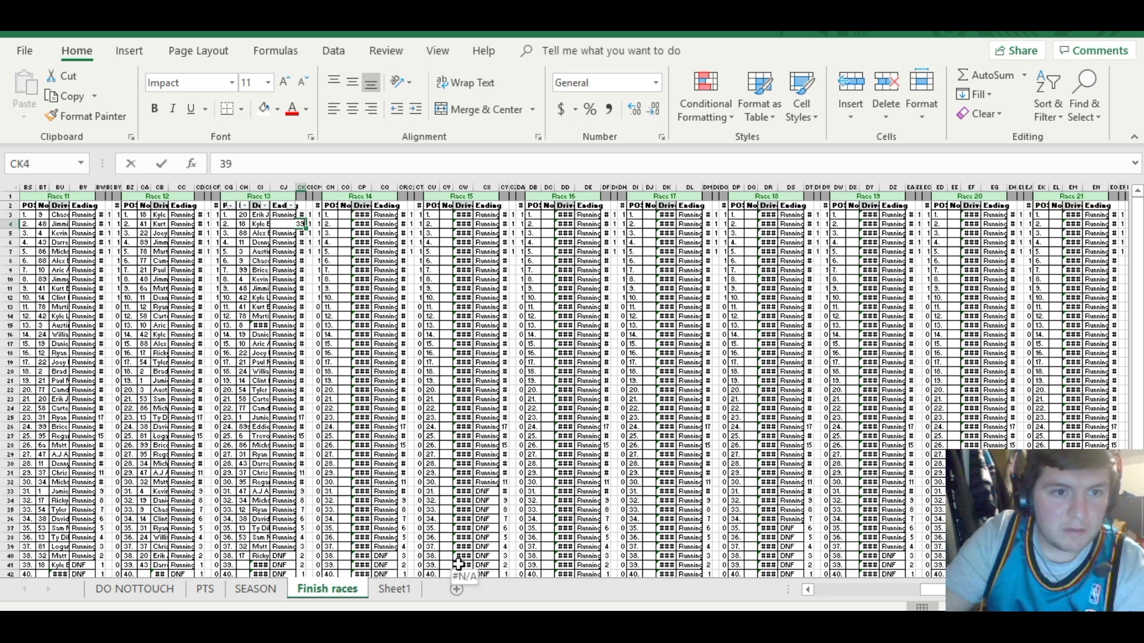
type("40")
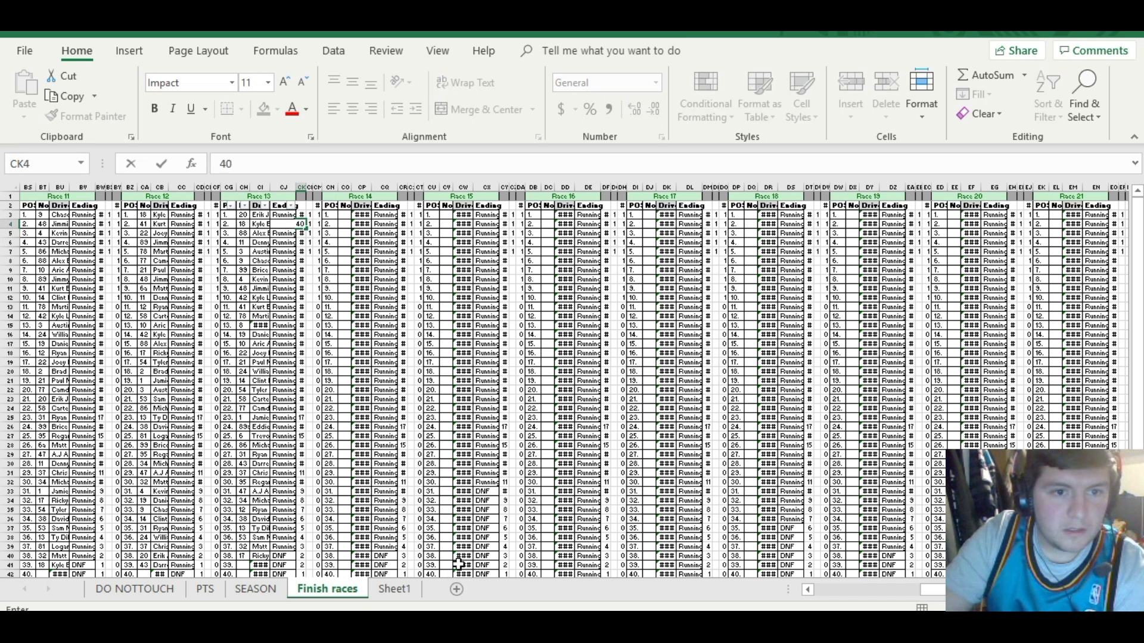
key("Return")
key("Up")
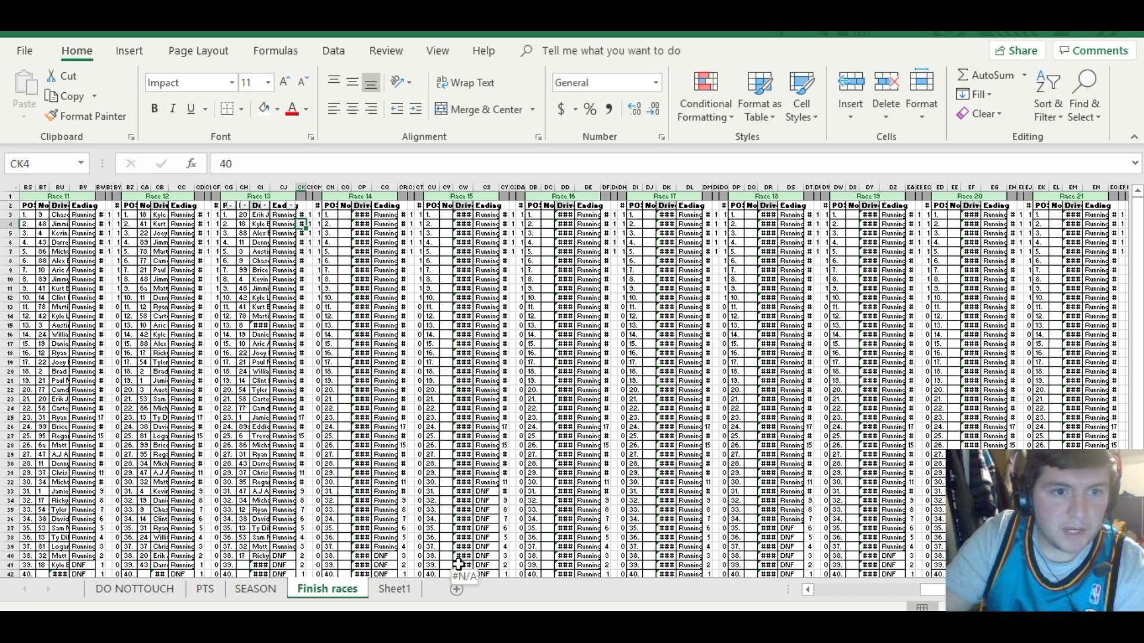
key("Up")
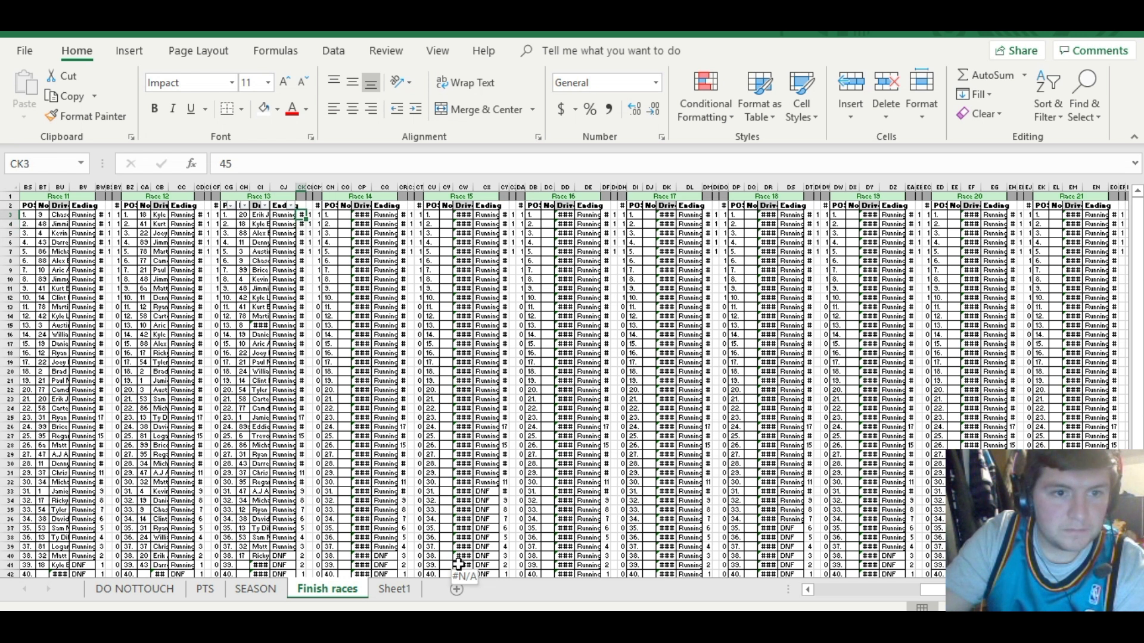
key("Down")
key("Up")
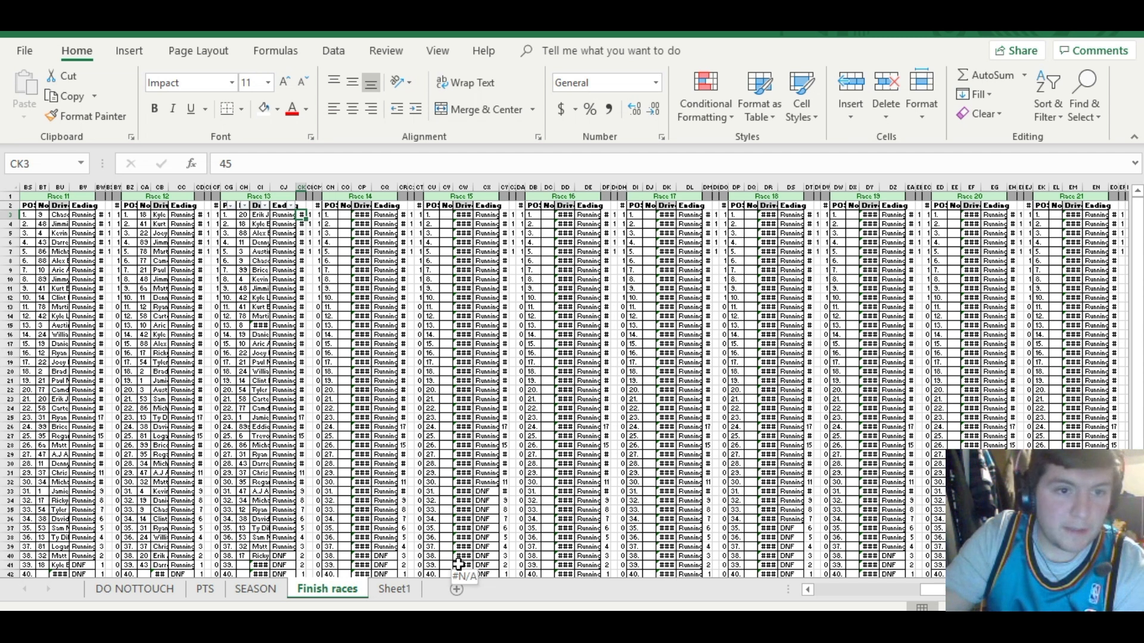
type("4")
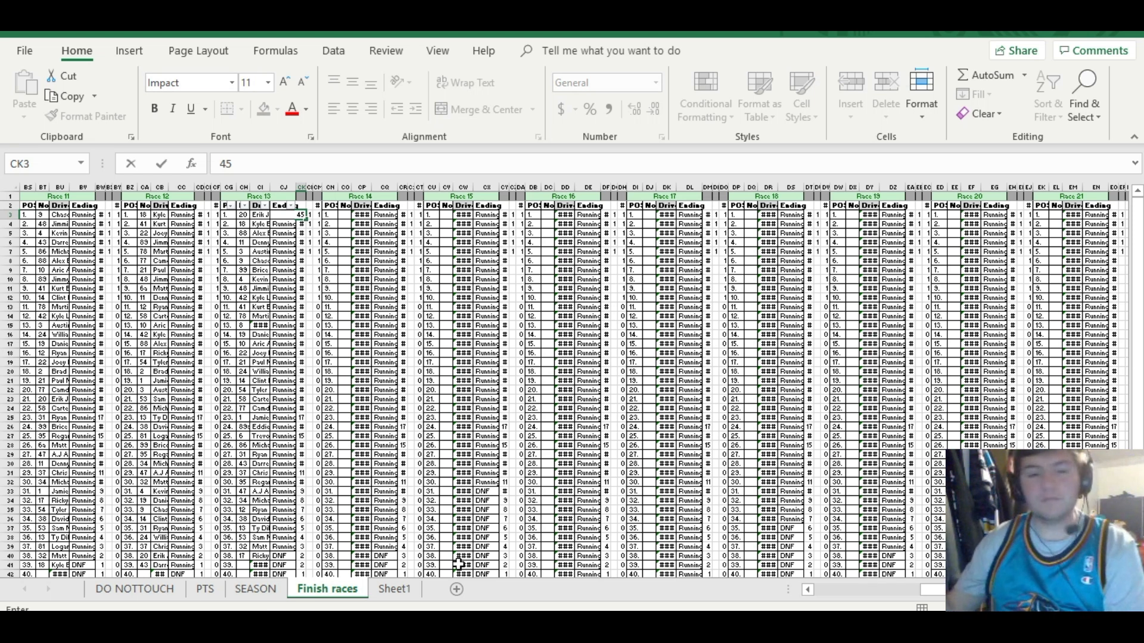
Sort the driver standings on the PTS sheet by wins from largest to smallest
left_click(204, 590)
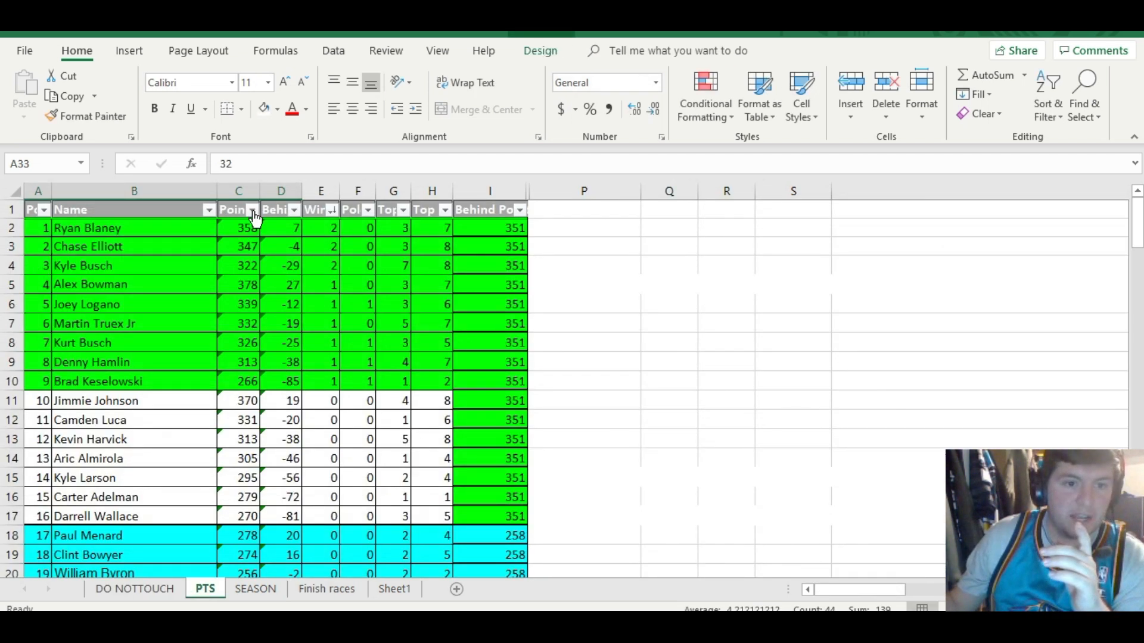
left_click(332, 210)
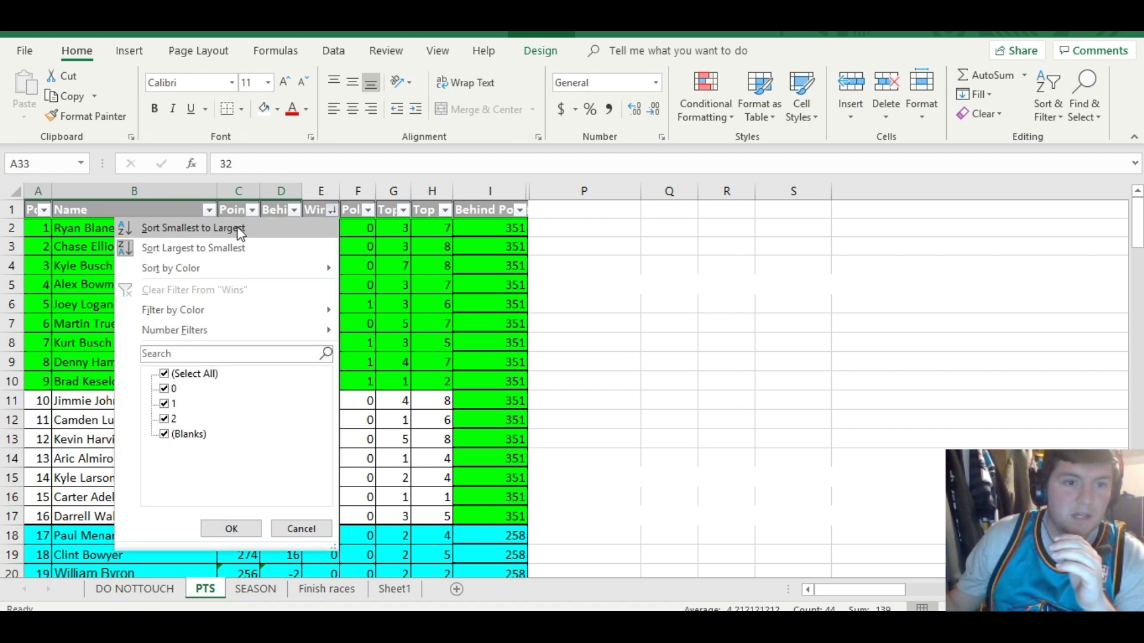
left_click(234, 247)
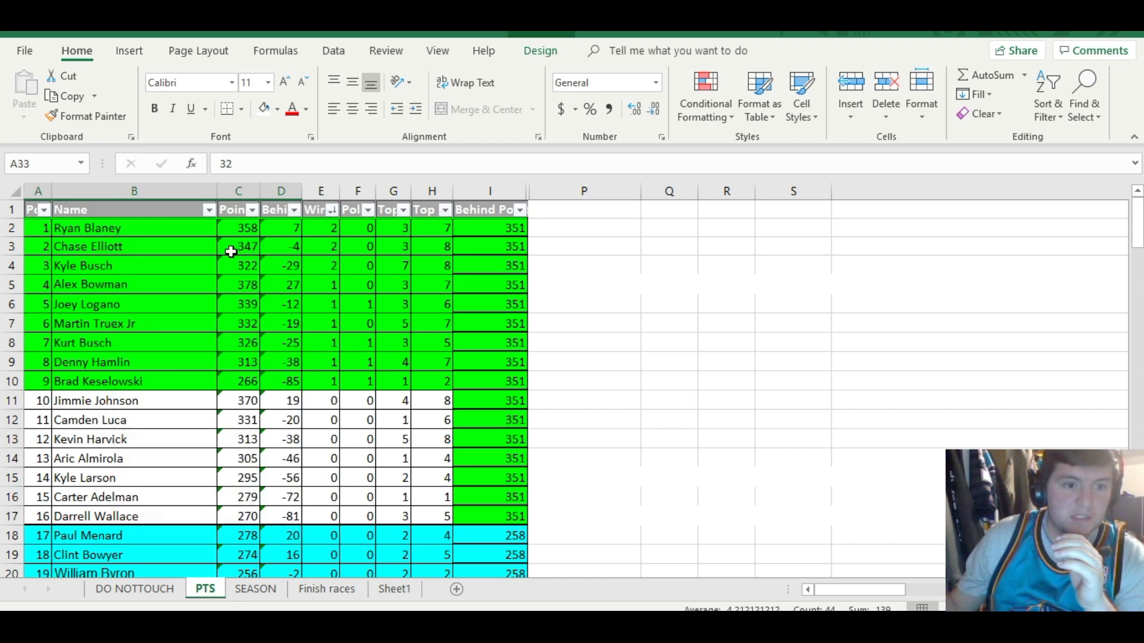
Set Erik Jones's wins to 1 and re-sort the standings by wins from largest to smallest
scroll(317, 442, "down", 3)
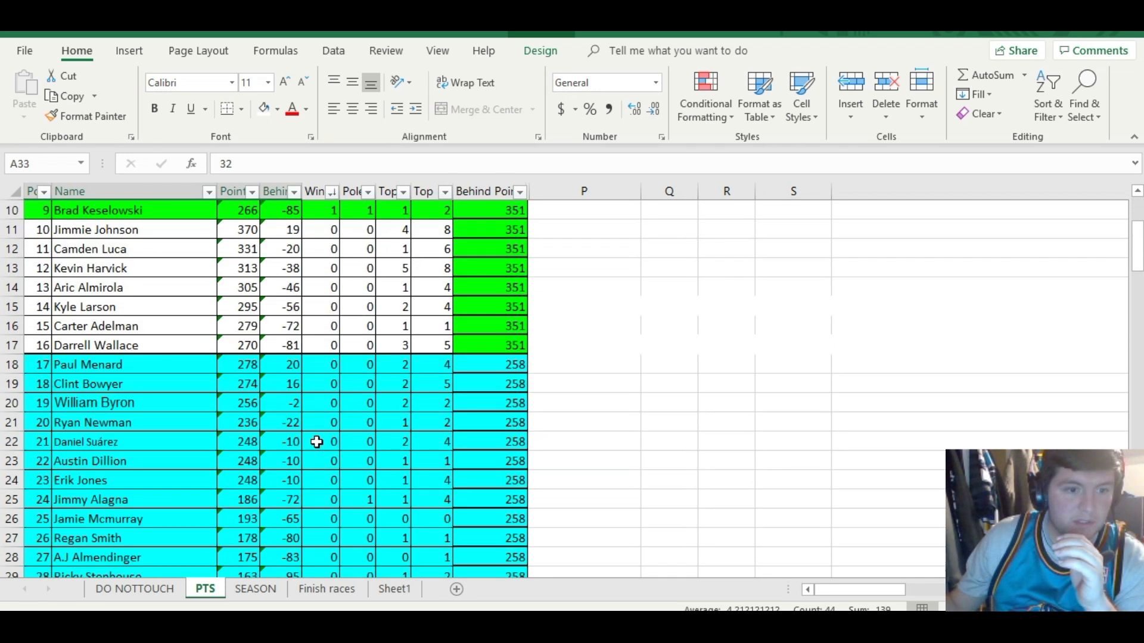
left_click(334, 480)
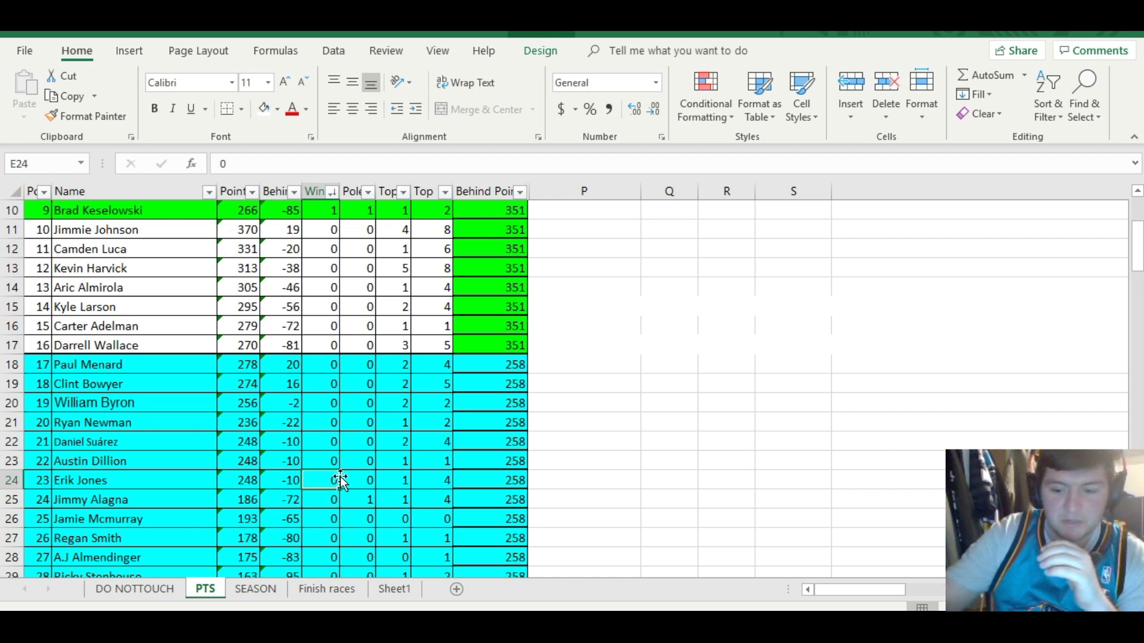
type("1")
scroll(357, 357, "up", 3)
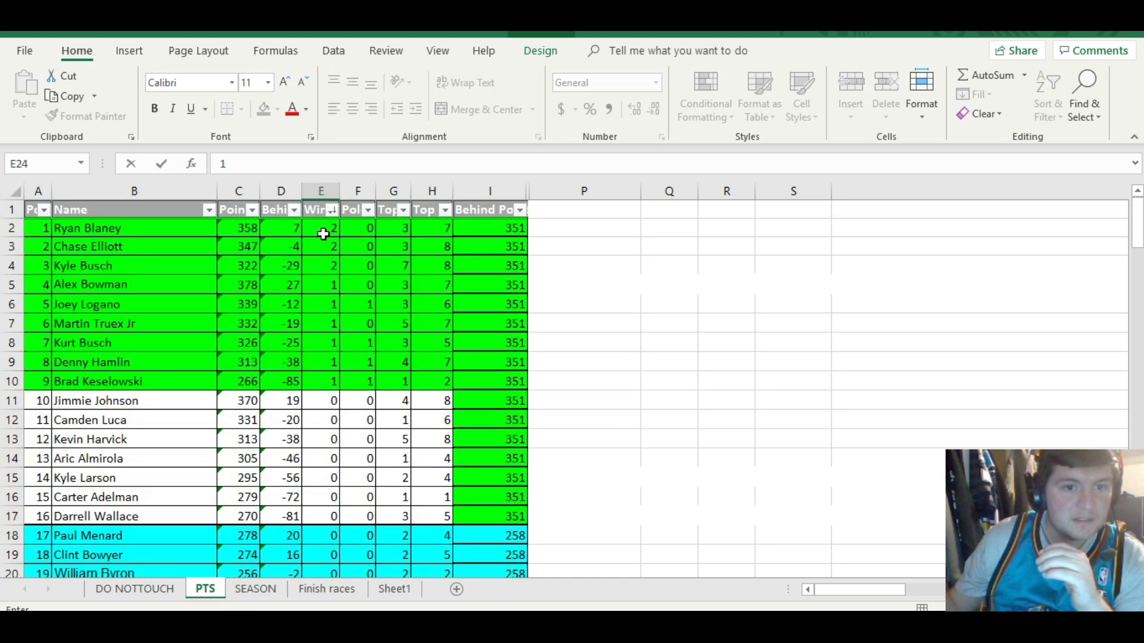
left_click(331, 209)
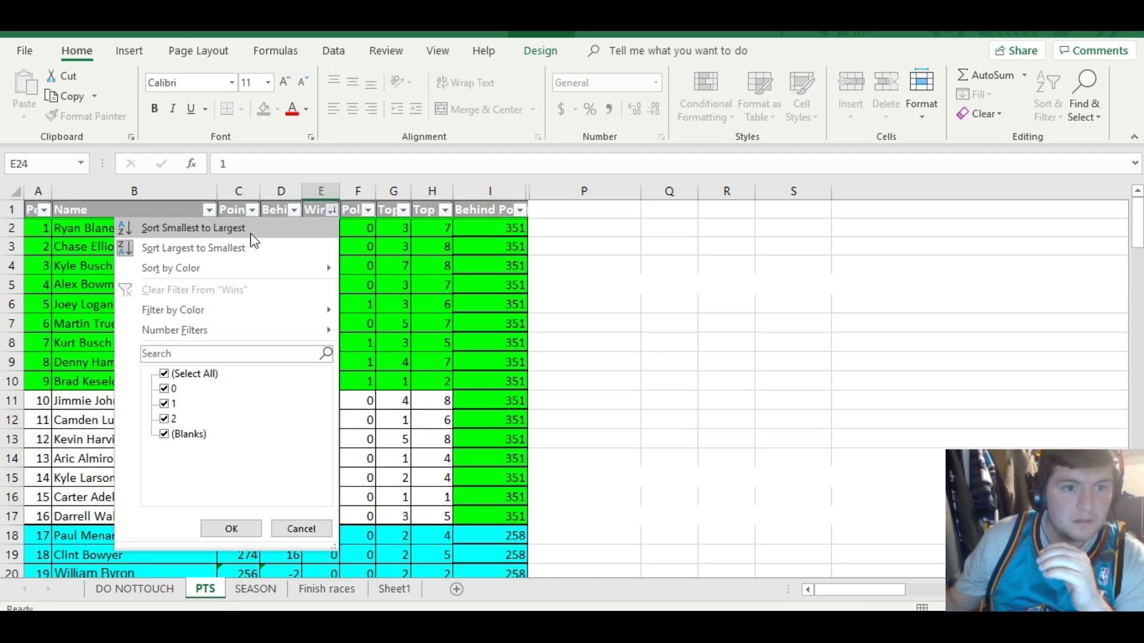
left_click(244, 248)
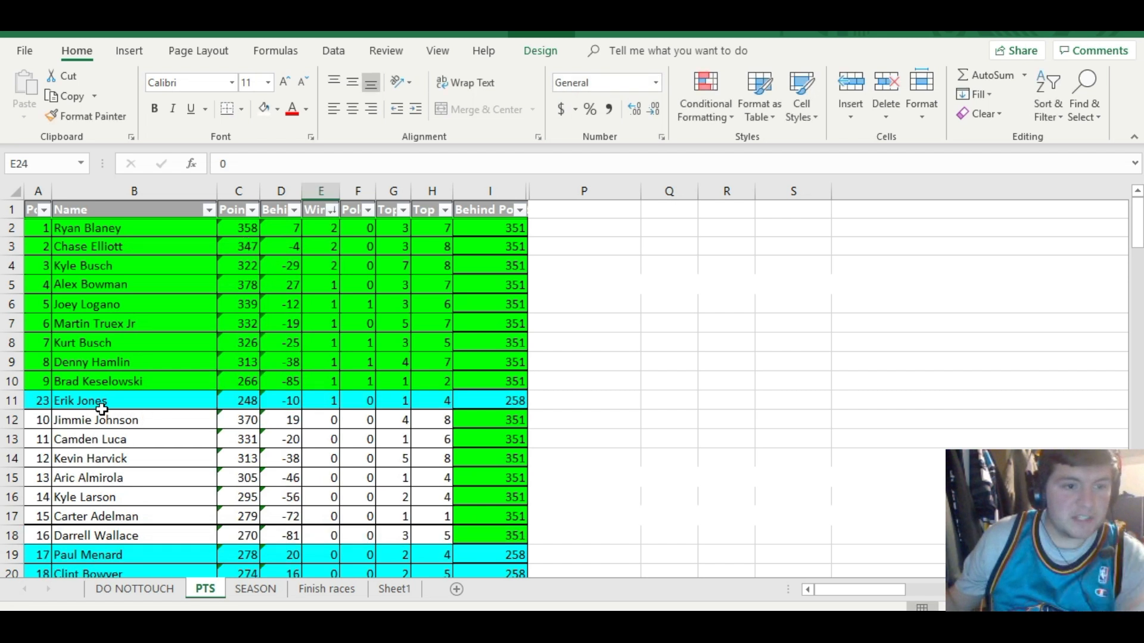
Renumber the positions of the drivers in rows 11 to 18, from Erik Jones to Darrell Wallace, as 10 through 17
left_click(48, 231)
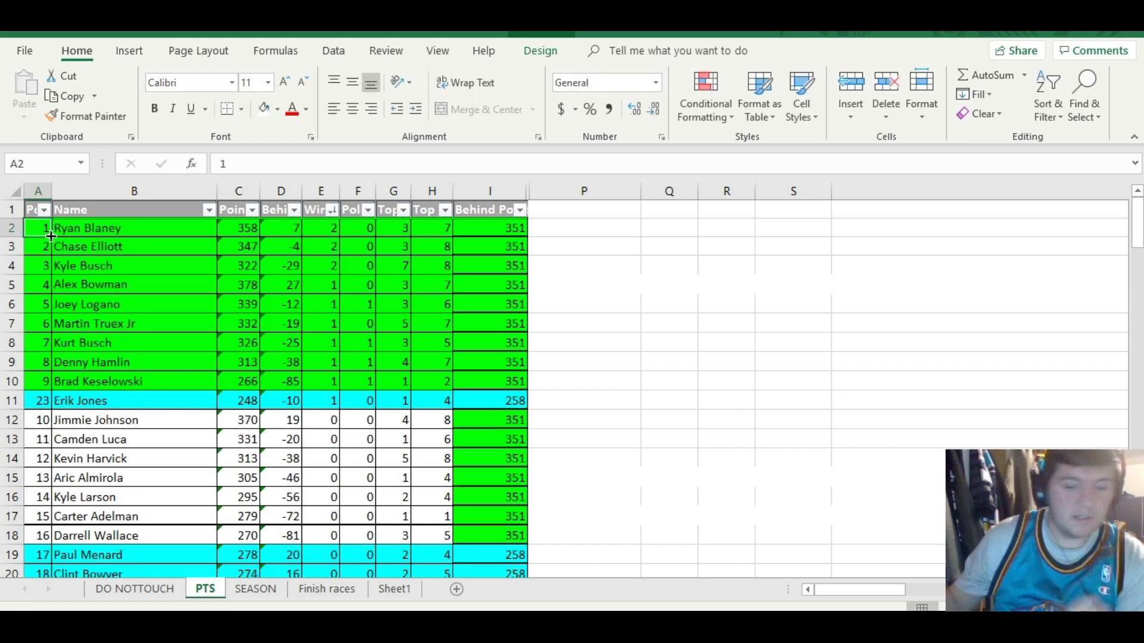
key("Down")
key("Down")
key("Down")
key("Down")
key("Down")
key("Down")
key("Down")
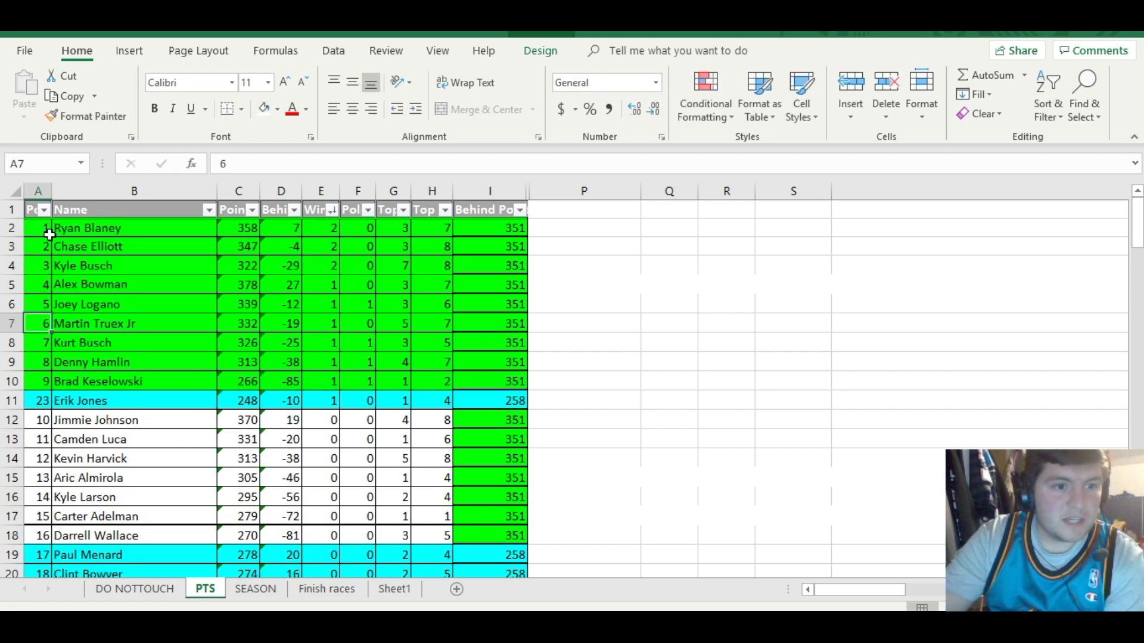
key("Down")
key("Down")
type("10")
key("Return")
type("11")
key("Return")
type("12")
key("Return")
type("13")
key("Return")
type("14")
key("Return")
type("15")
key("Return")
type("16")
key("Return")
type("17")
key("Return")
Renumber the positions of the drivers in rows 19 to 27, from Paul Menard to Regan Smith, as 18 through 26
type("18")
key("Return")
type("19")
key("Return")
type("20")
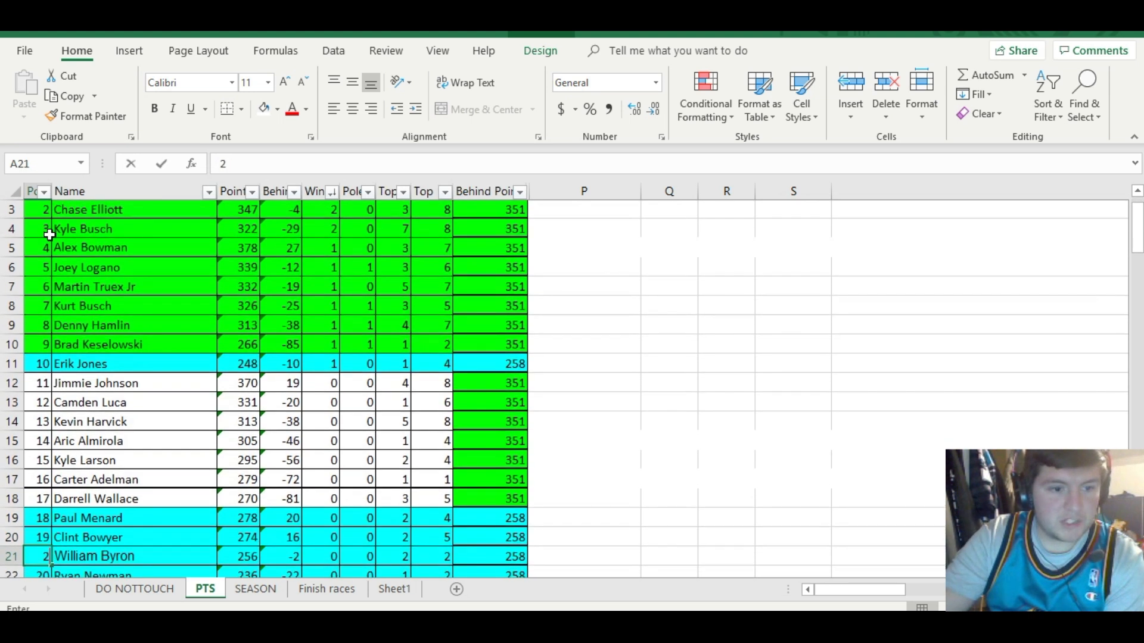
key("Return")
type("21")
key("Return")
type("22")
key("Return")
type("23")
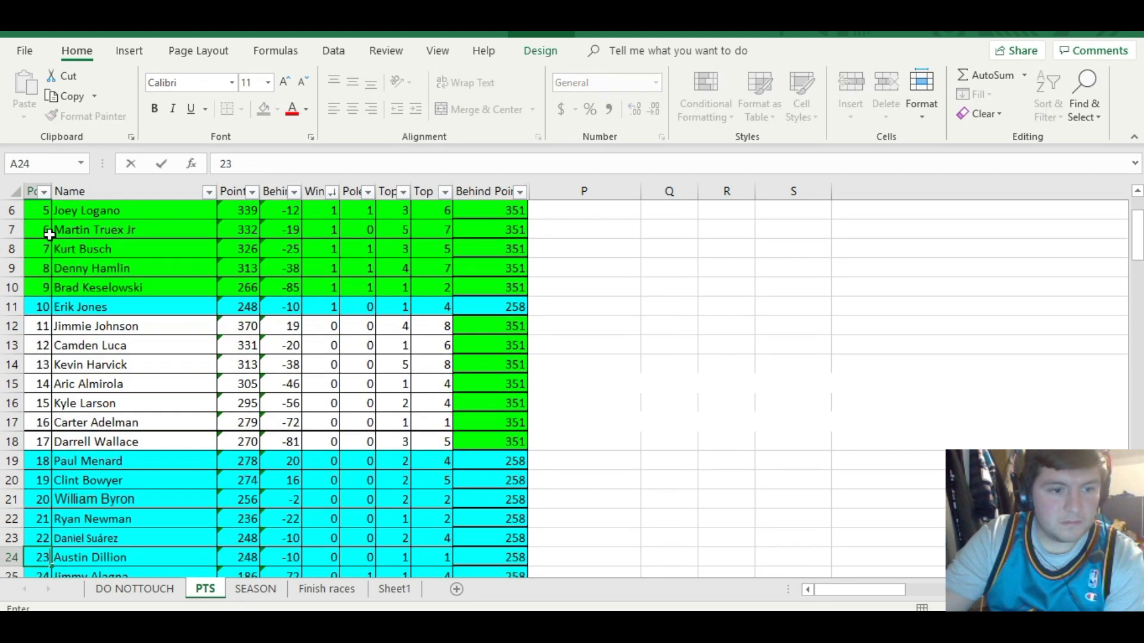
key("Return")
type("24")
key("Return")
type("25")
key("Return")
type("26")
key("Return")
Check the remaining position numbers down to the last driver and return to the upper rows of the standings
key("Return")
key("Return")
key("Return")
key("Return")
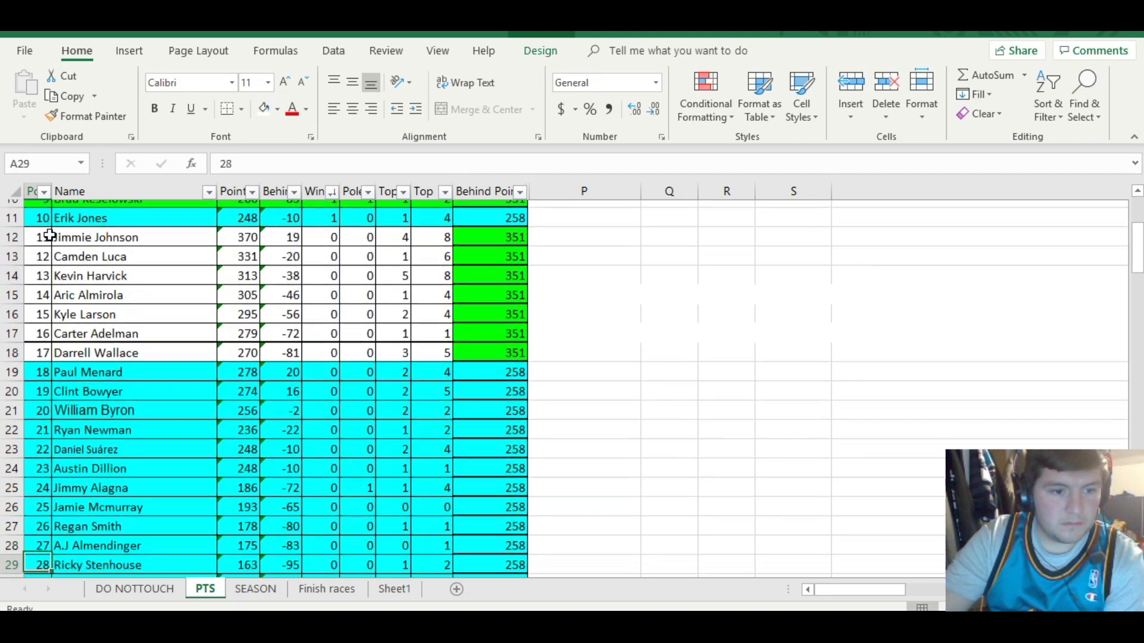
key("Return")
key("Return")
key("Return")
key("Return")
key("Return")
key("Return")
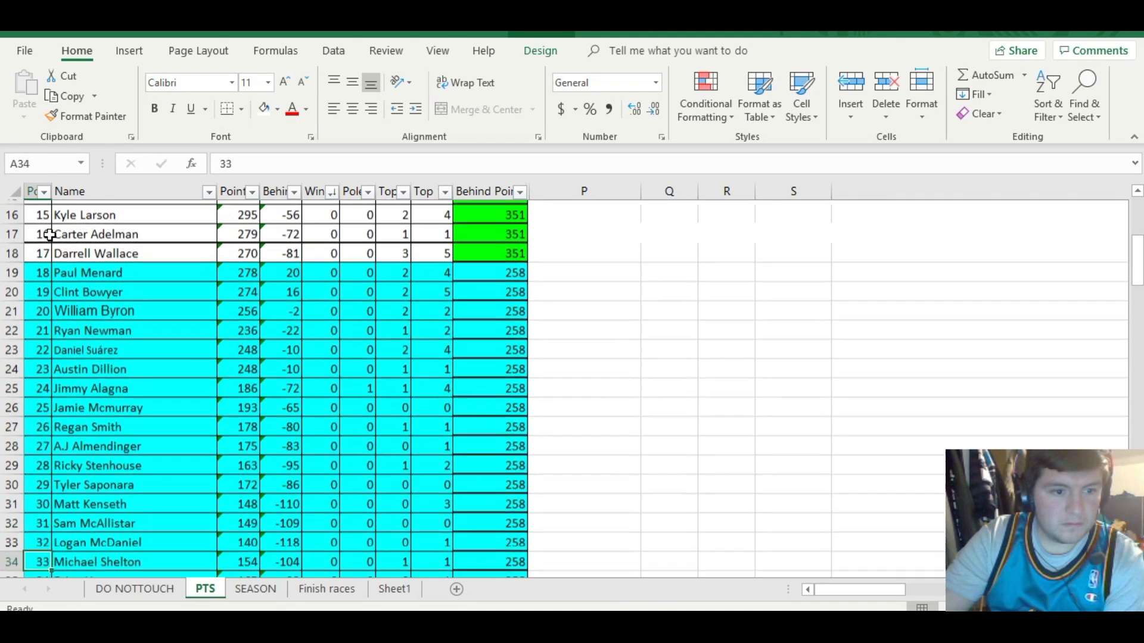
key("Return")
key("Return")
key("Return")
key("Return")
key("Return")
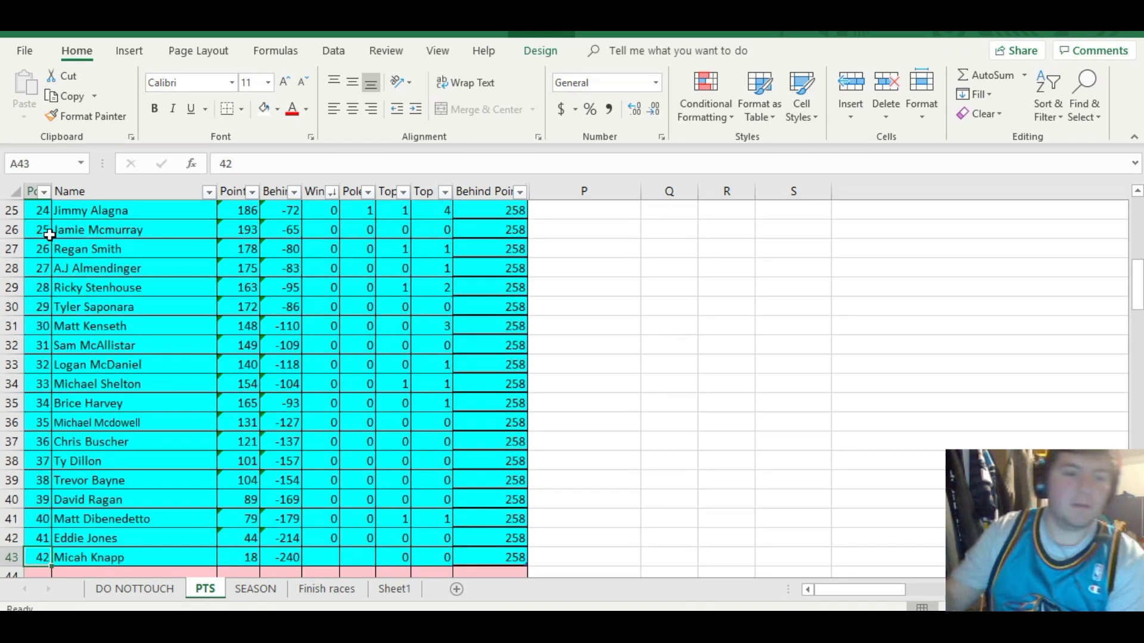
key("Up")
key("Up")
key("Up")
key("Up")
key("Up")
key("Up")
key("Up")
key("Up")
key("Up")
key("Up")
key("Up")
key("Up")
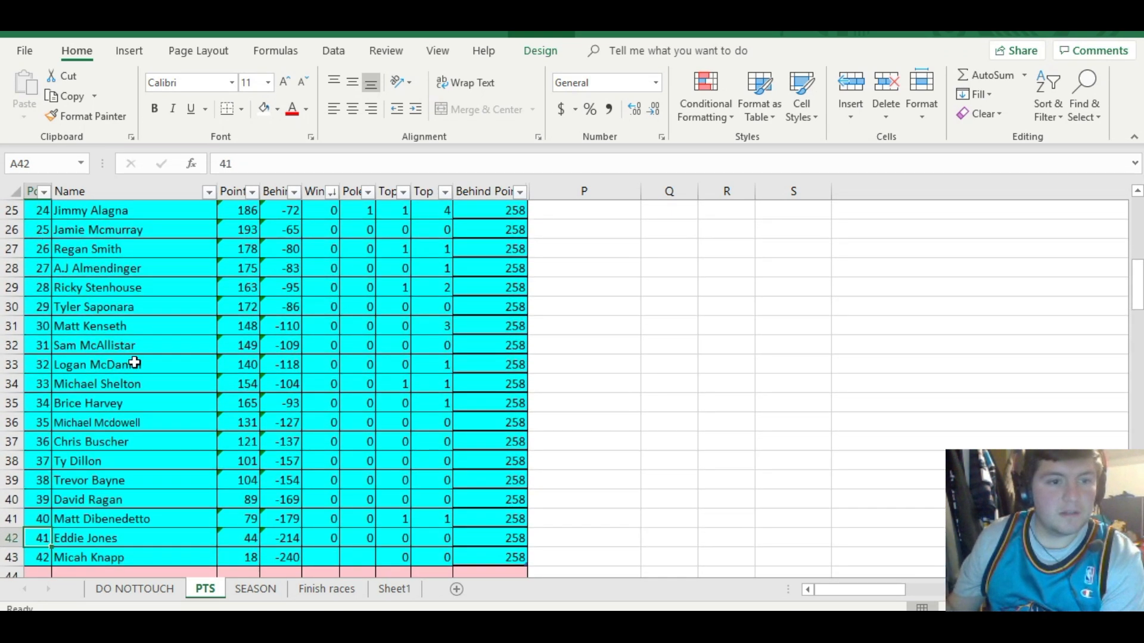
key("Up")
key("Up")
key("Up")
key("Up")
key("Up")
key("Up")
key("Up")
key("Up")
key("Up")
key("Up")
scroll(156, 331, "up", 7)
scroll(113, 363, "down", 1)
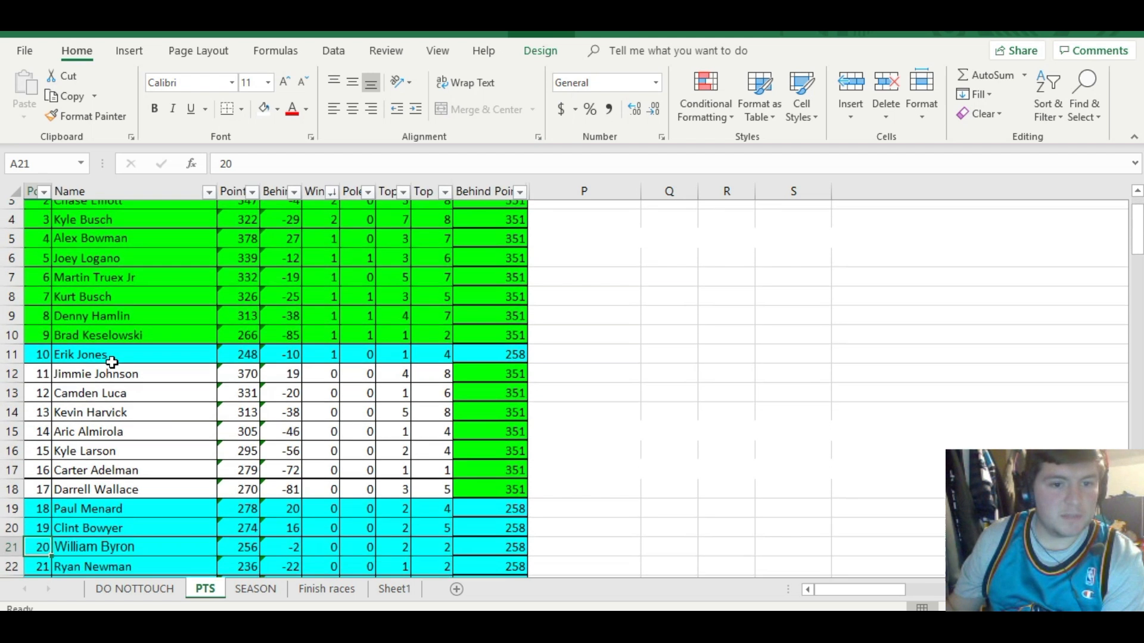
Fill Erik Jones's standings row with the playoff rows' green and Darrell Wallace's row with the lower group's light blue
left_click_drag(33, 346, 509, 346)
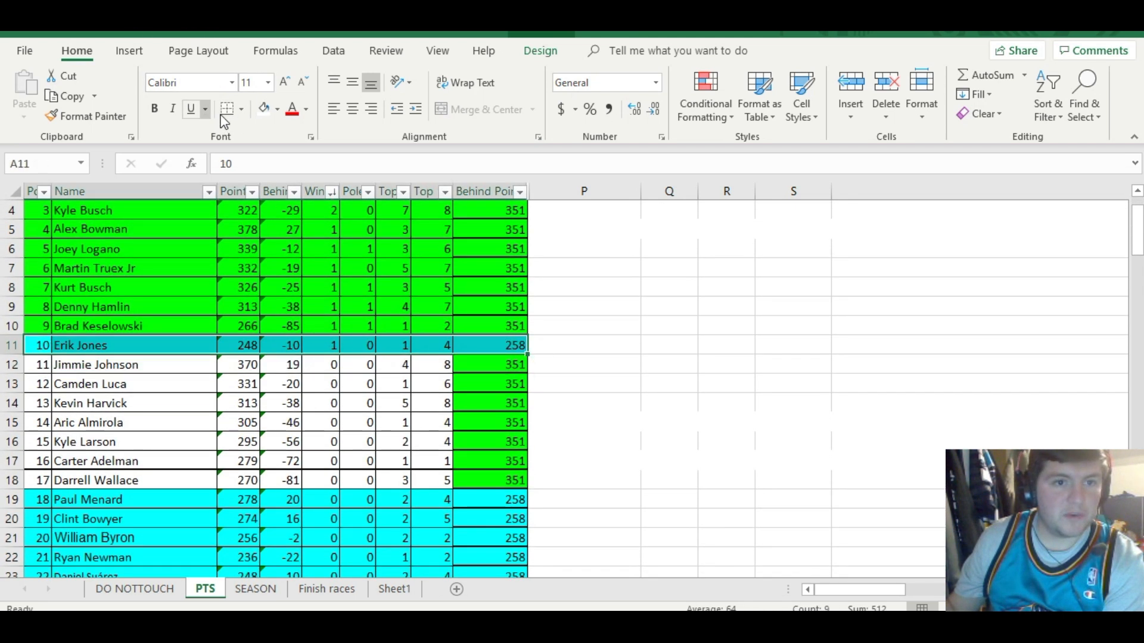
left_click(277, 109)
left_click(281, 274)
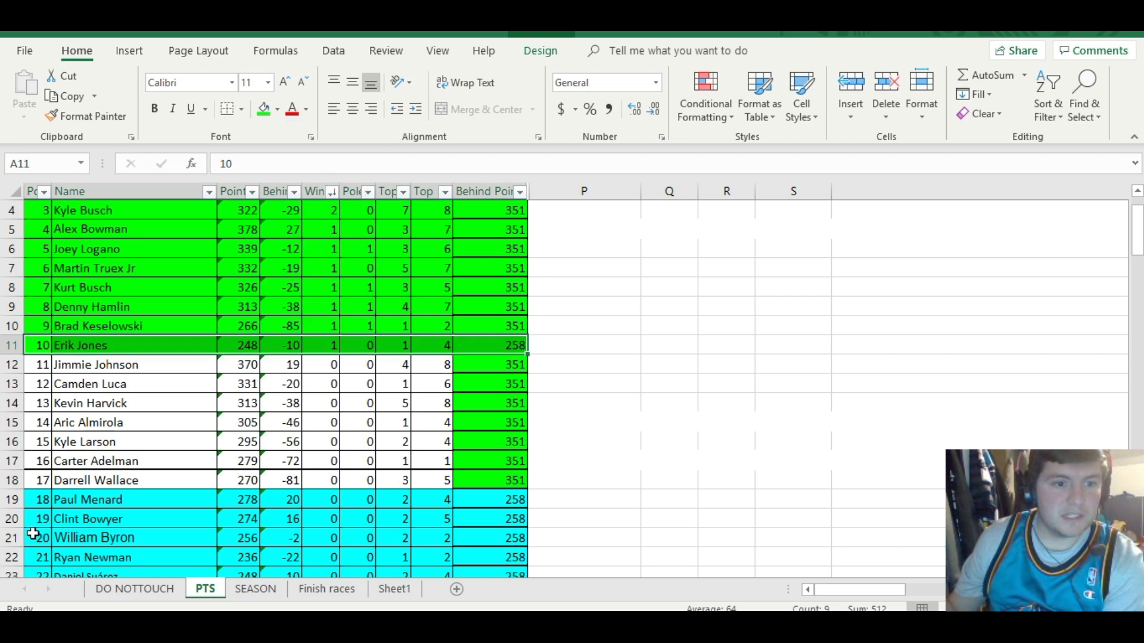
left_click(43, 480)
left_click_drag(43, 481, 503, 480)
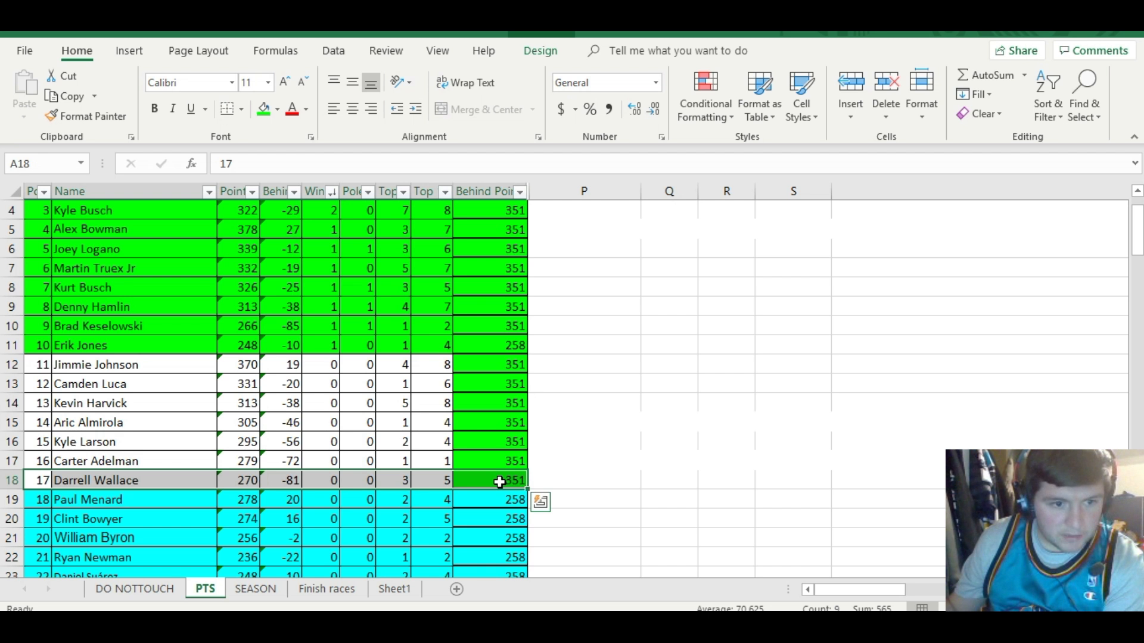
left_click(277, 110)
left_click(275, 274)
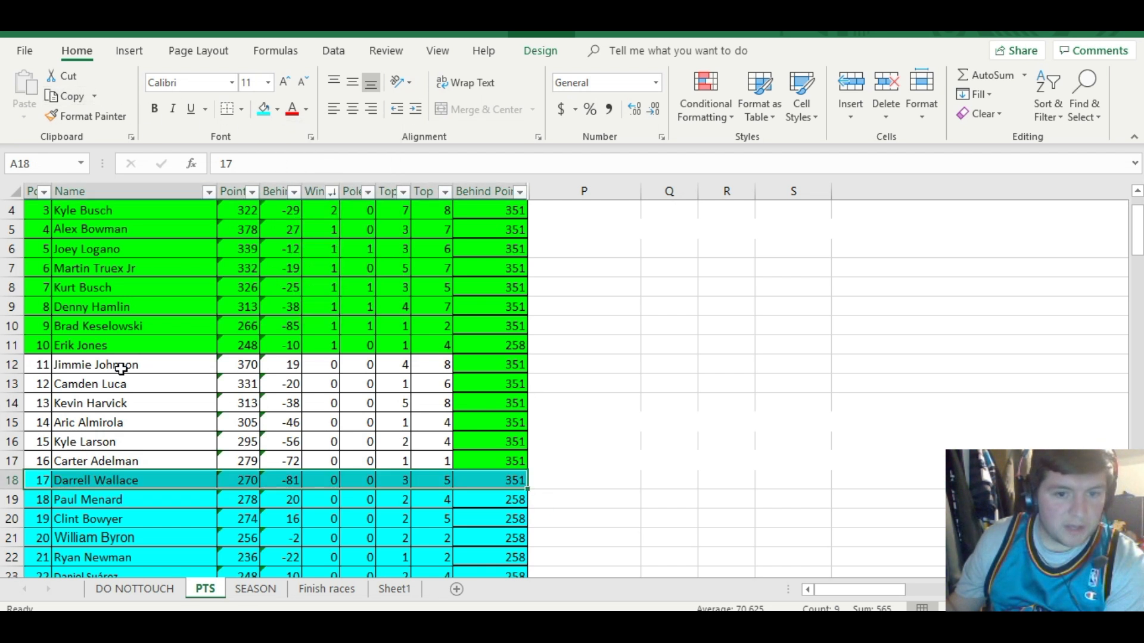
Set Ryan Blaney's Behind Points value to 358 and copy it down through row 17
scroll(179, 372, "down", 1)
scroll(417, 292, "up", 2)
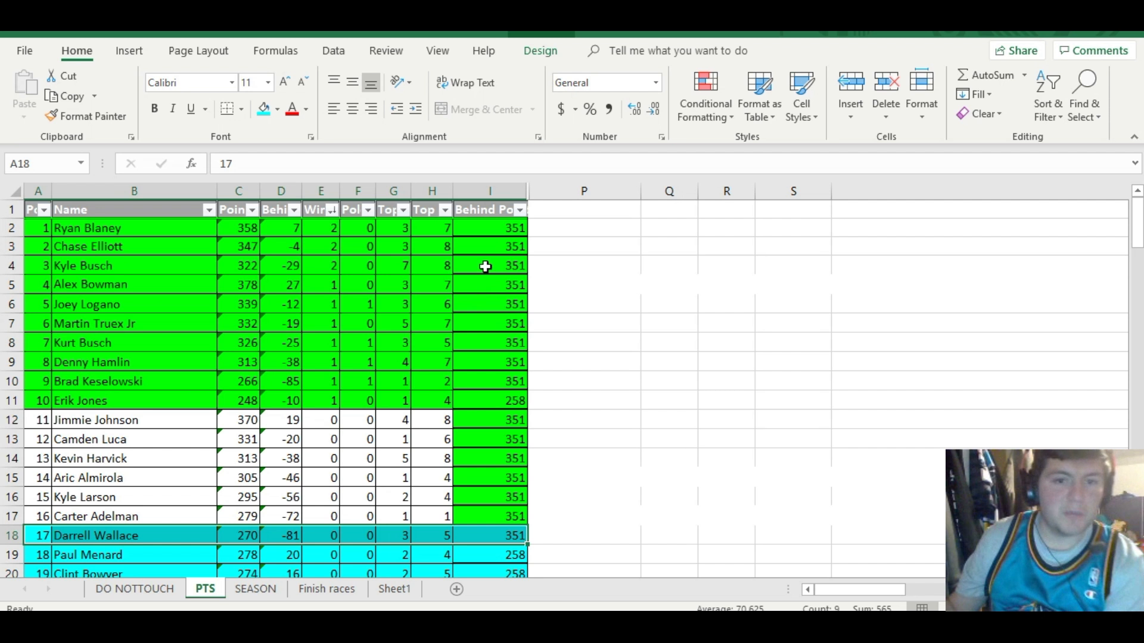
left_click(503, 226)
type("358")
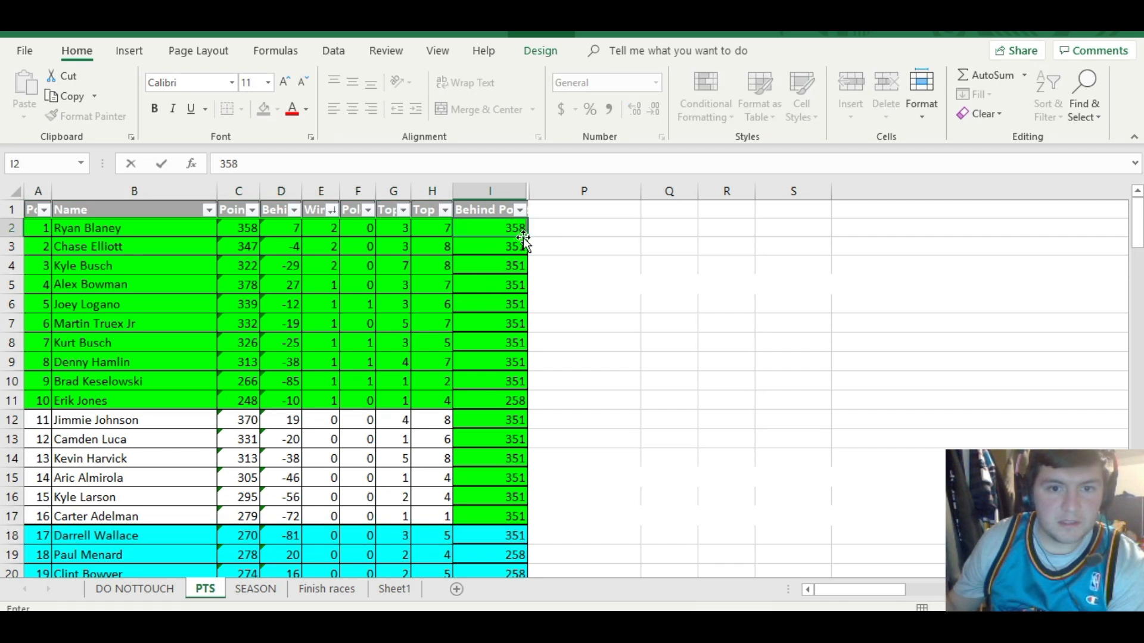
left_click_drag(526, 239, 544, 520)
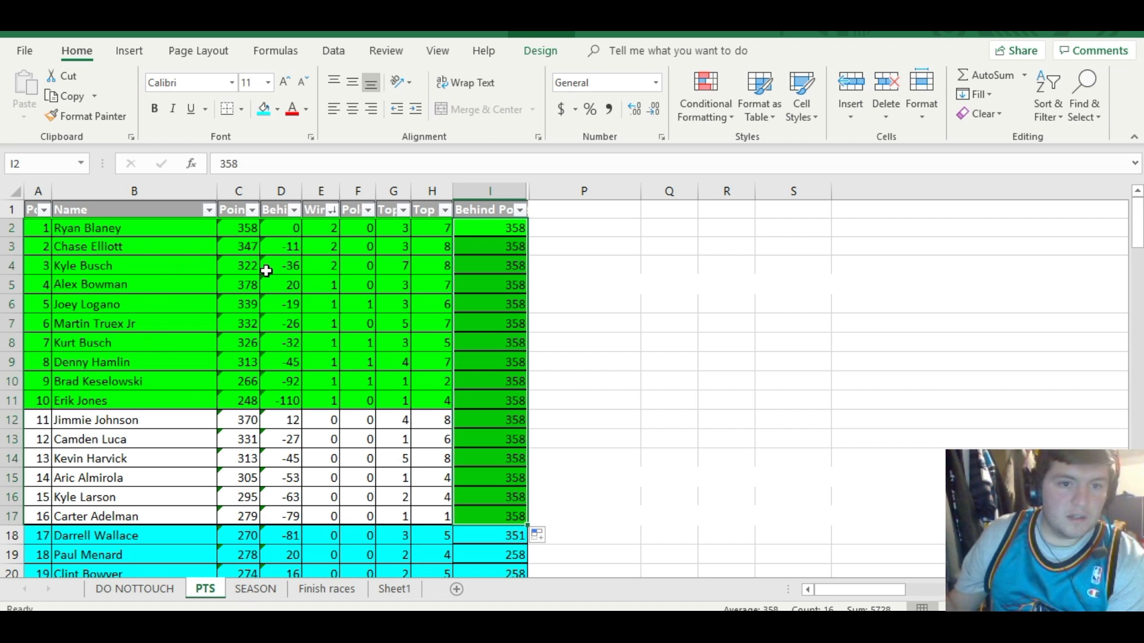
Set Darrell Wallace's Behind Points value to 279 and copy it down to the last driver
scroll(266, 271, "down", 4)
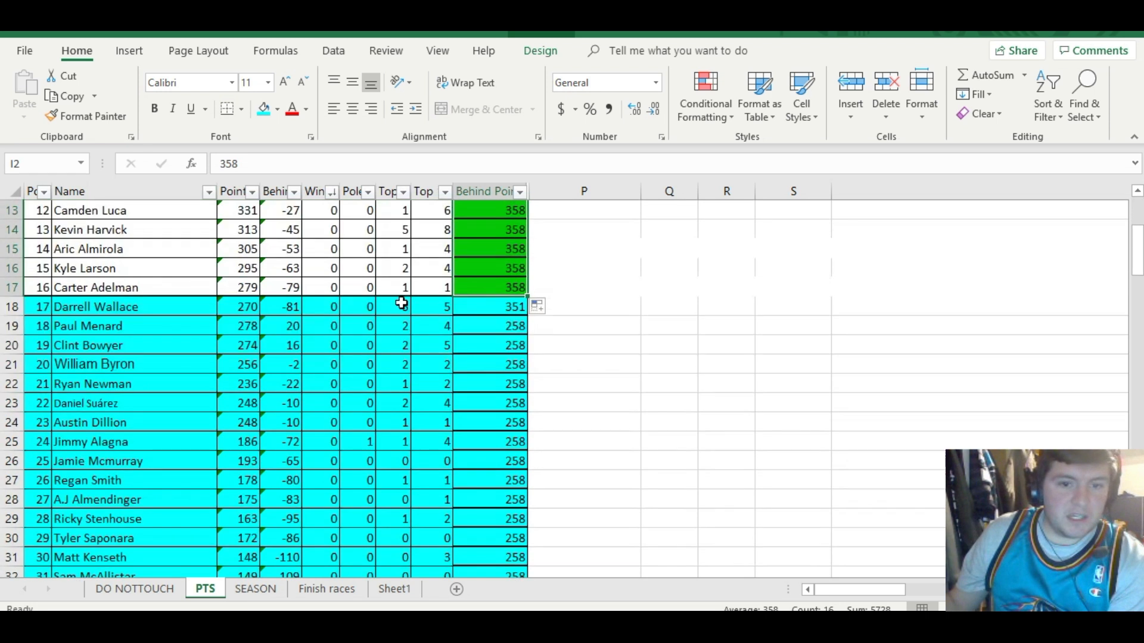
left_click(510, 306)
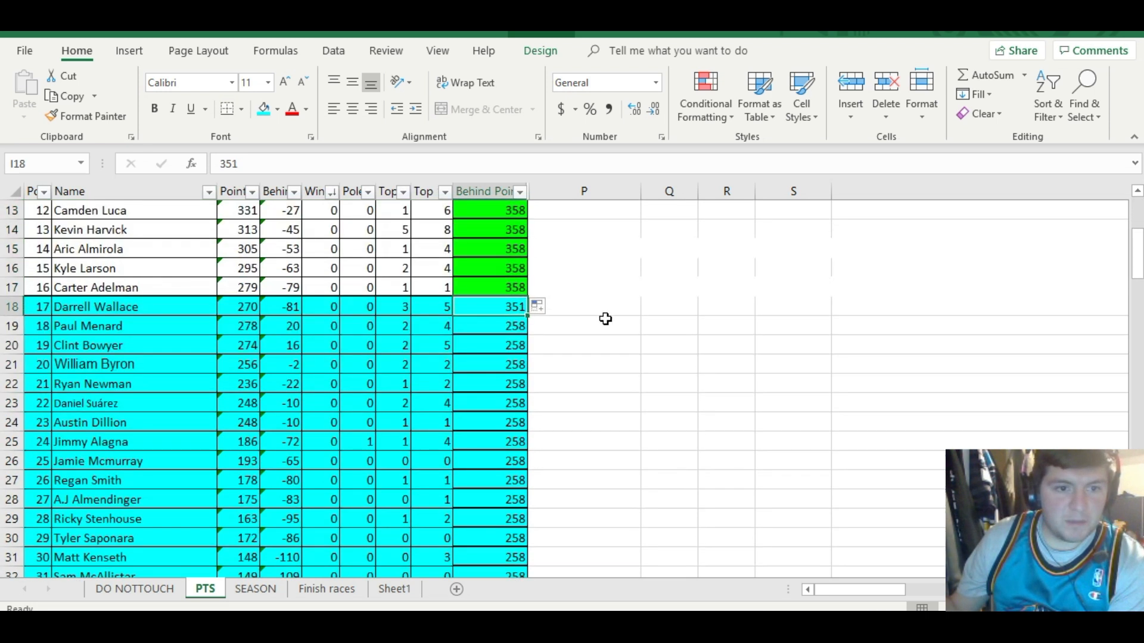
type("279")
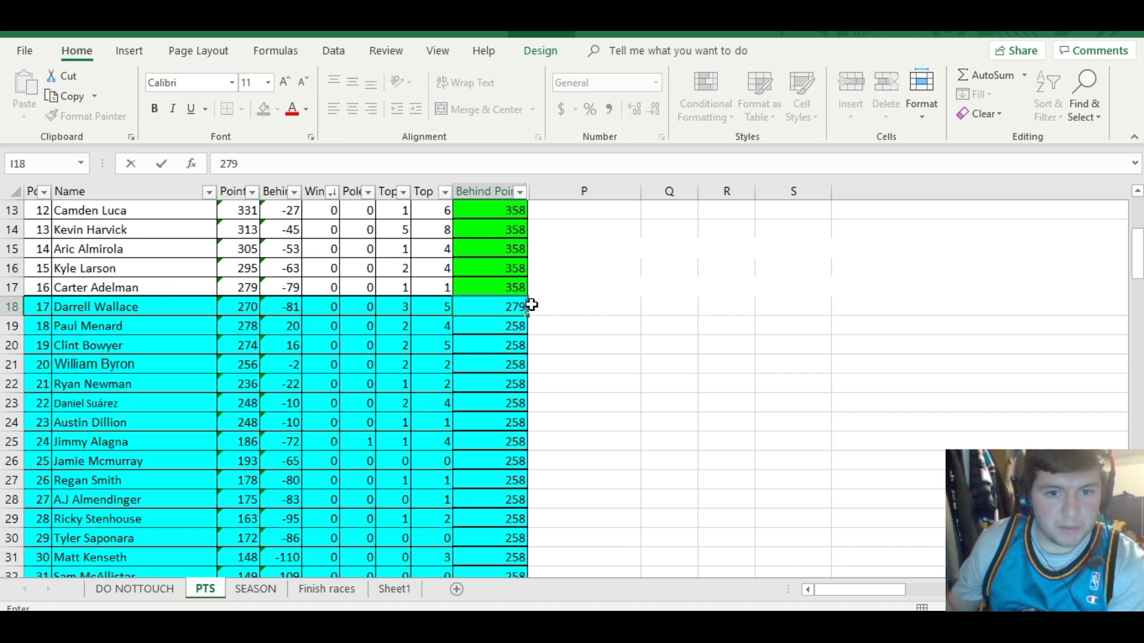
key("ctrl+Return")
left_click_drag(526, 316, 540, 563)
Sort the standings by points and then by wins, both from largest to smallest
scroll(502, 446, "up", 6)
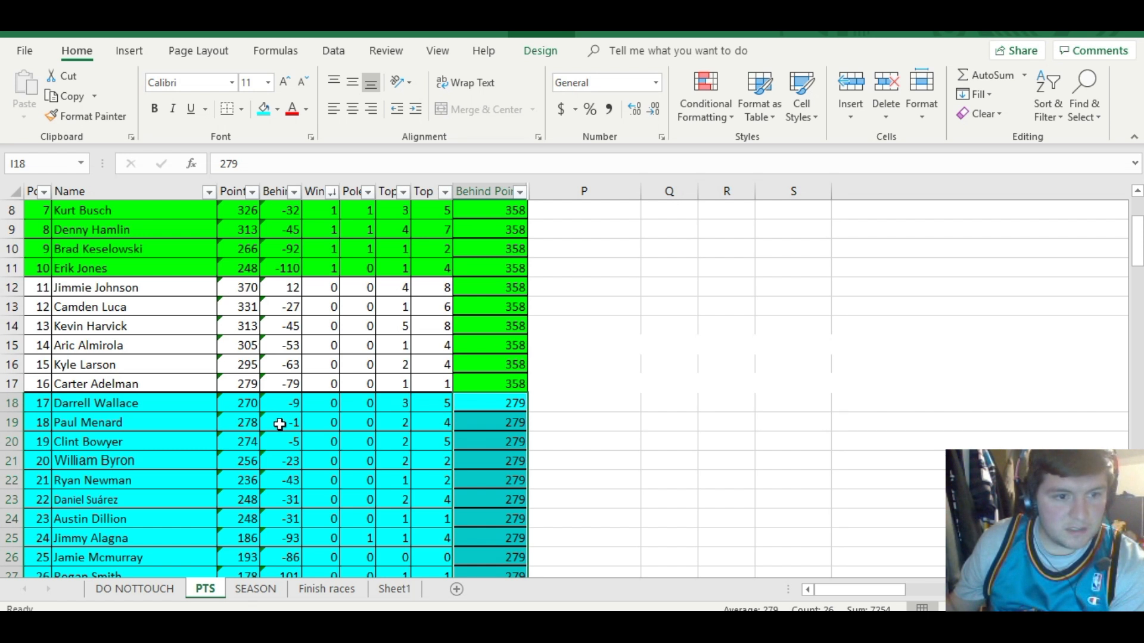
scroll(271, 411, "up", 3)
left_click(253, 210)
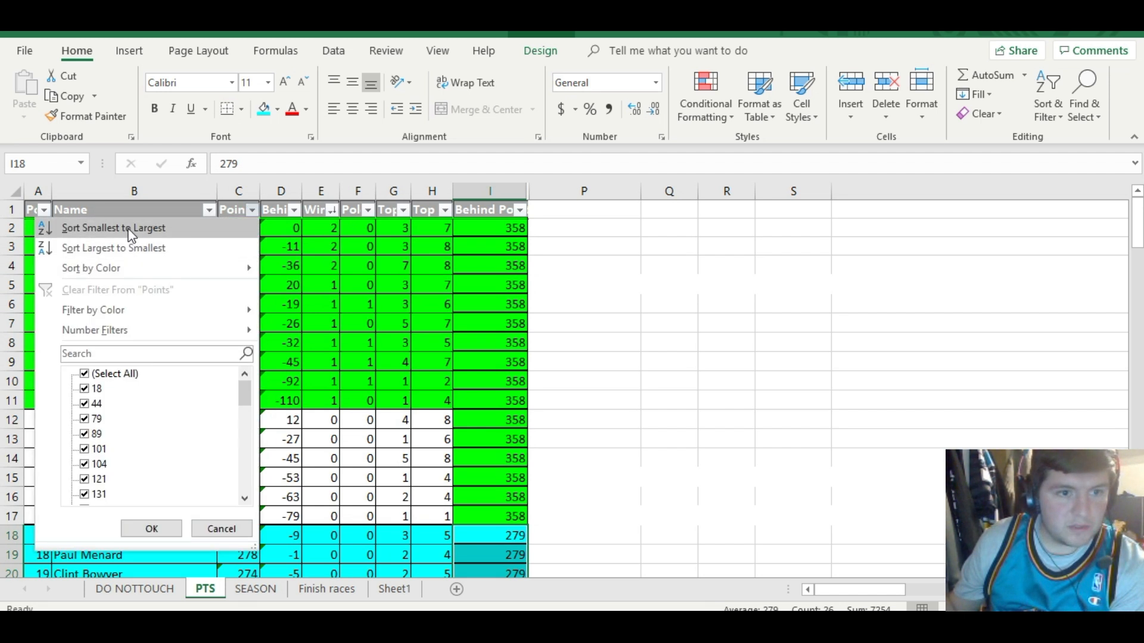
left_click(124, 244)
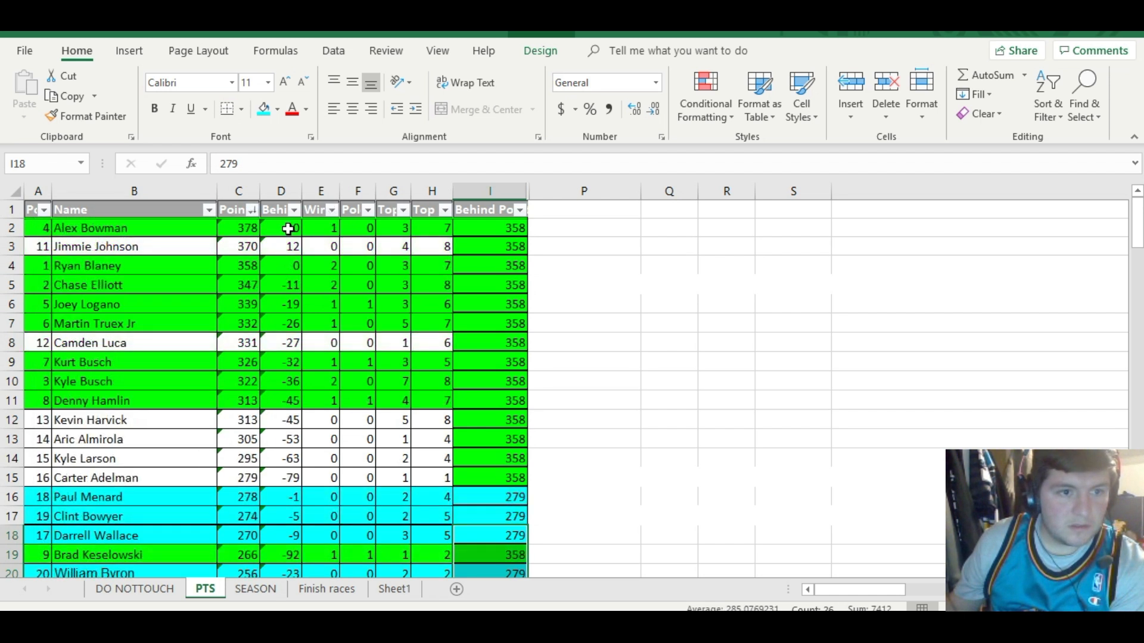
left_click(332, 209)
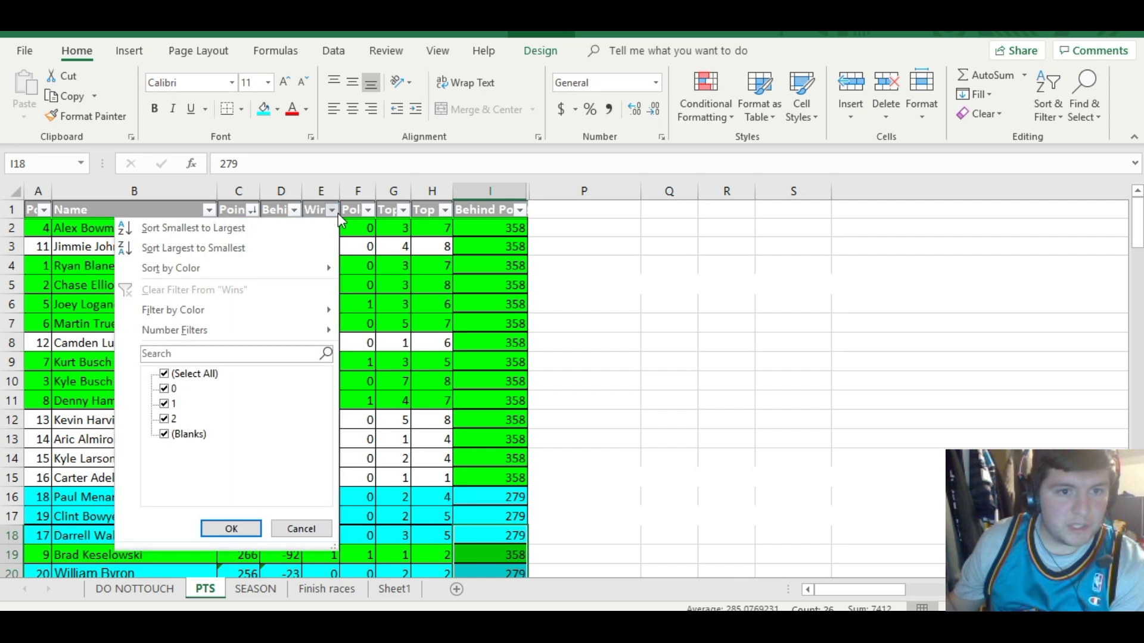
left_click(256, 249)
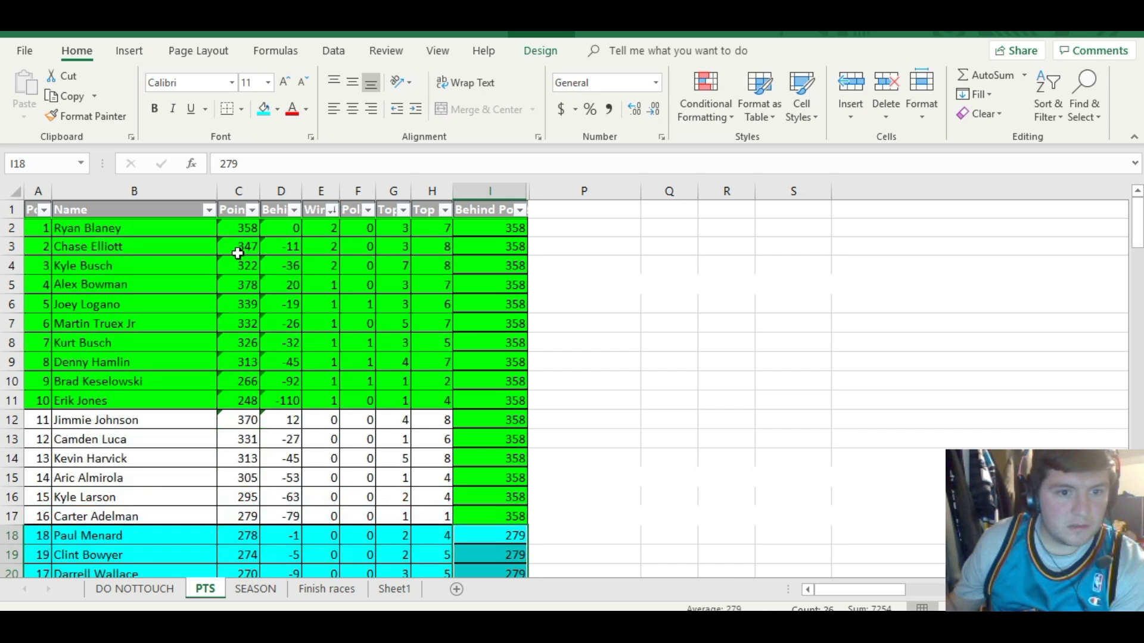
Renumber the positions in rows 18 to 25, from Paul Menard to Jamie Mcmurray, as 17 through 24
scroll(229, 365, "down", 2)
scroll(229, 365, "down", 1)
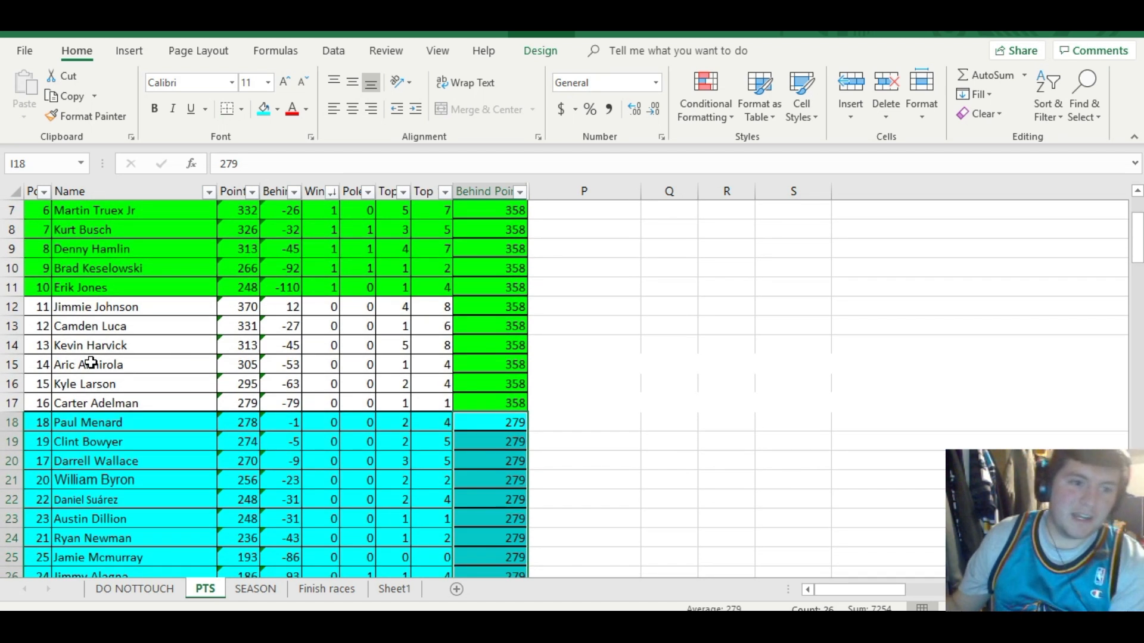
scroll(90, 362, "up", 3)
scroll(89, 363, "down", 12)
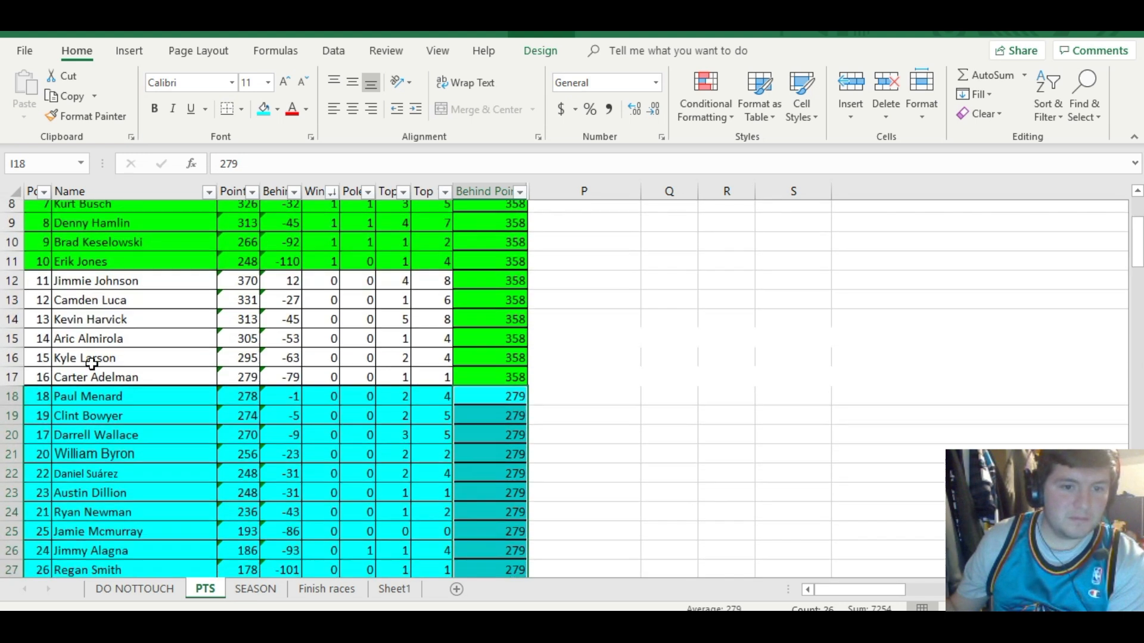
left_click(46, 250)
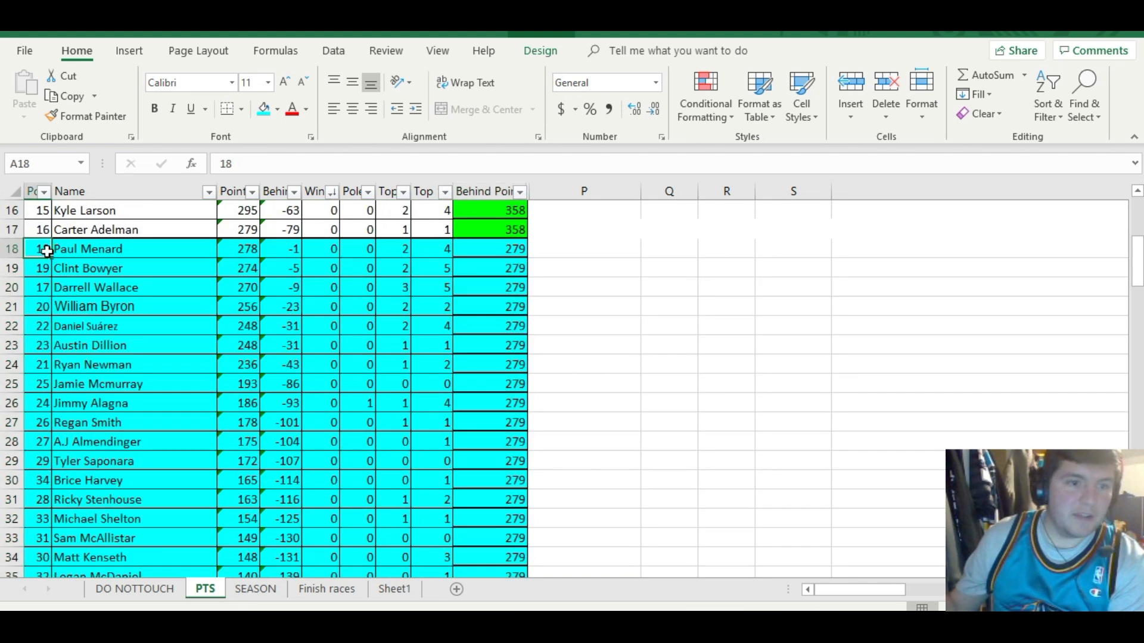
type("17")
key("Return")
type("18")
key("Return")
type("19")
key("Return")
key("Return")
type("21")
key("Return")
type("22")
key("Return")
key("BackSpace")
type("23")
key("Return")
type("24")
key("Return")
Renumber the positions of the drivers in rows 26 to 32 as 25 through 31
type("25")
key("Return")
key("Return")
key("Return")
type("28")
key("Return")
type("2")
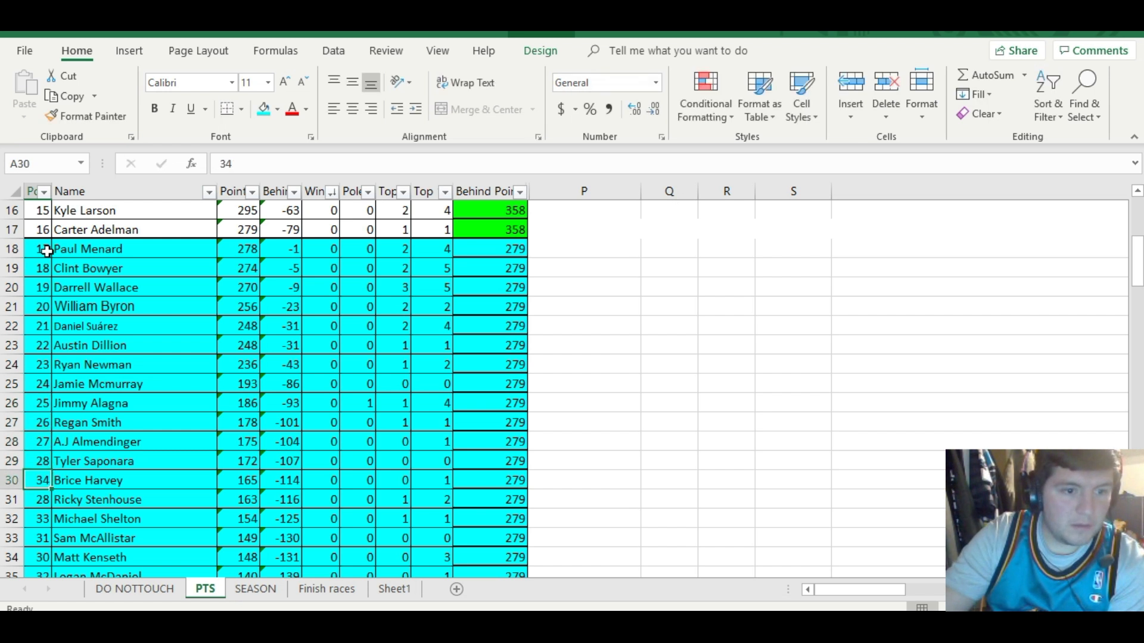
type("9")
key("Return")
type("30")
key("Return")
type("31")
key("Return")
Renumber the positions in rows 33 to 39 as 32 through 38 and check the numbers down to the last driver
type("32")
key("Return")
type("33")
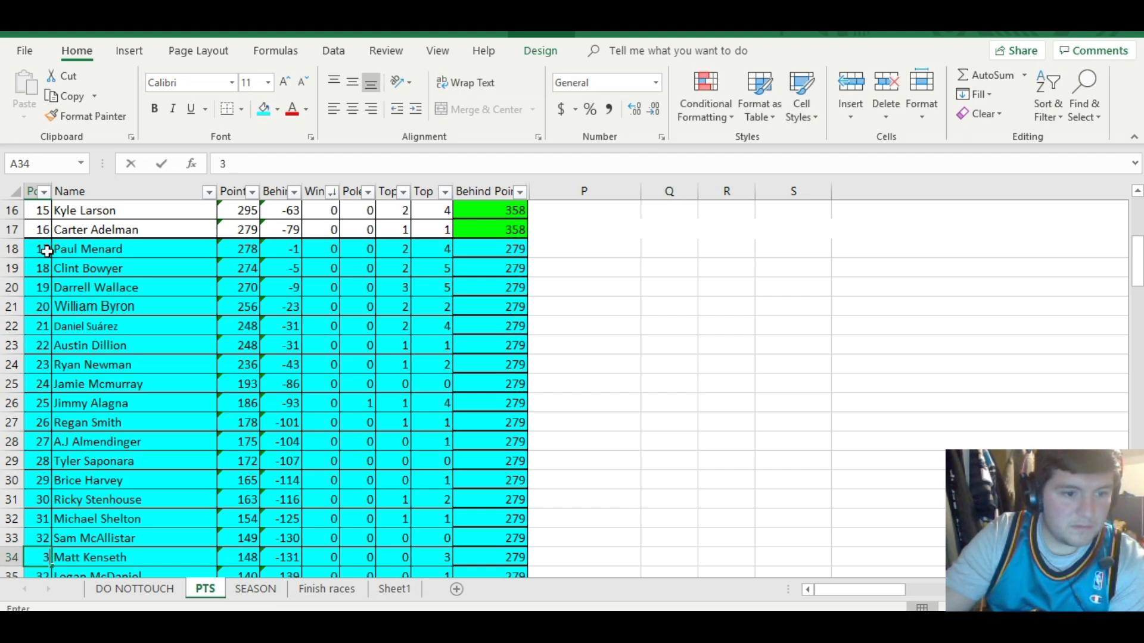
key("Return")
type("34")
key("Return")
key("Return")
key("Return")
key("Return")
type("38")
key("Up")
type("37")
key("Return")
key("Return")
key("Return")
key("Return")
key("Return")
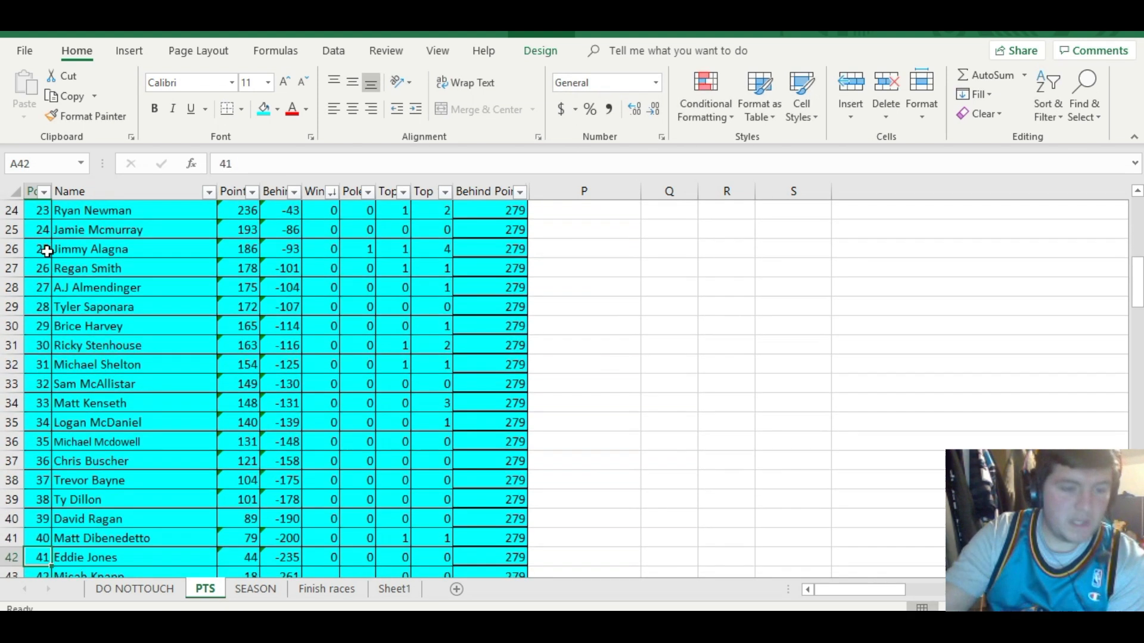
Copy the position, name, points, behind and wins cells of the top ten drivers, Ryan Blaney to Erik Jones
scroll(47, 250, "up", 4)
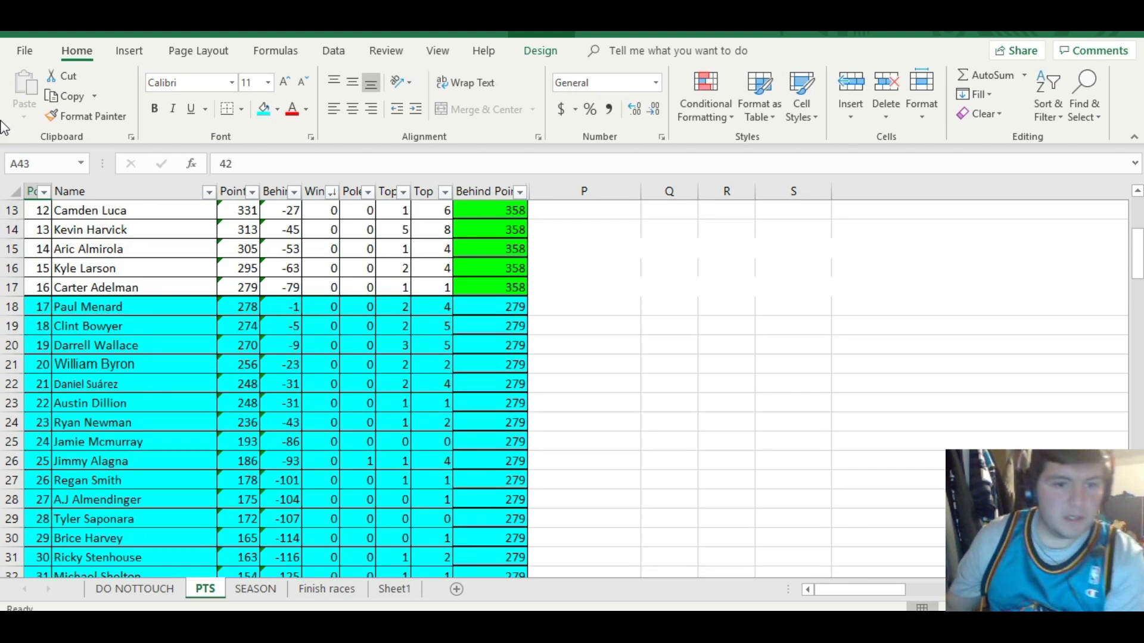
scroll(208, 411, "up", 4)
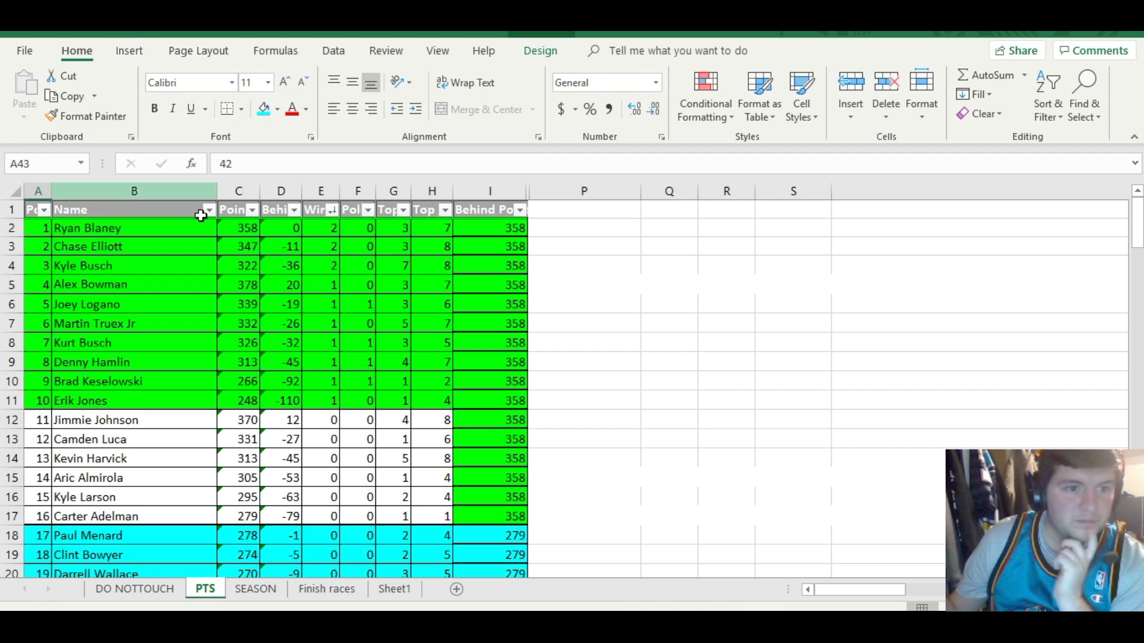
left_click_drag(40, 225, 310, 400)
right_click(306, 386)
left_click(358, 226)
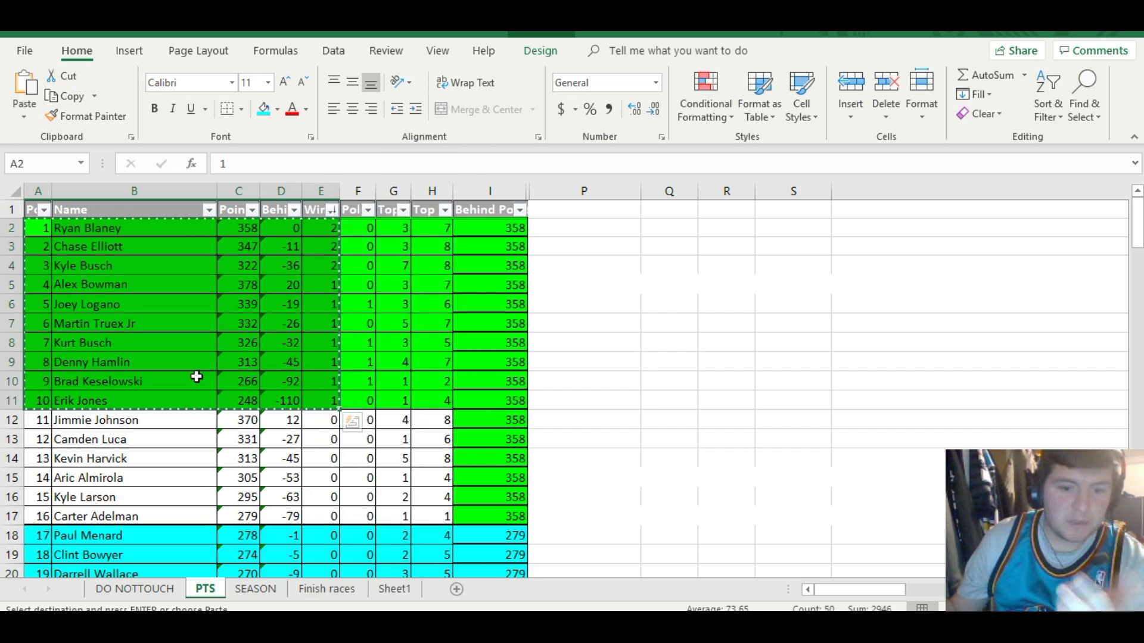
Switch to Movavi Video Editor and paste the copied top-ten standings into the title over the Points Standings background
key("alt+Tab")
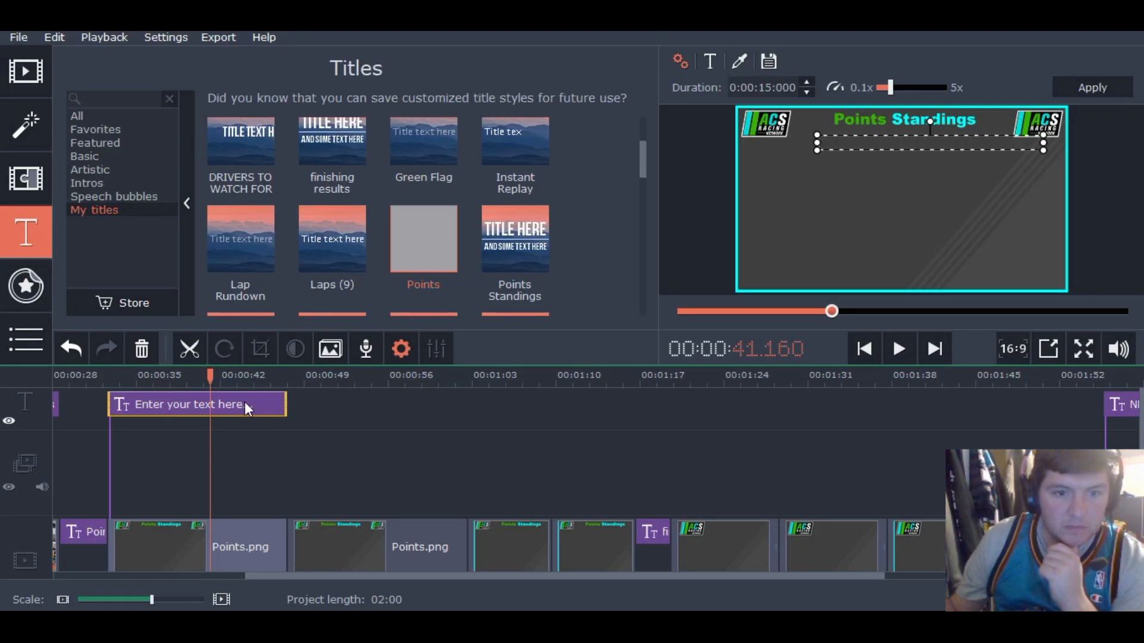
right_click(834, 141)
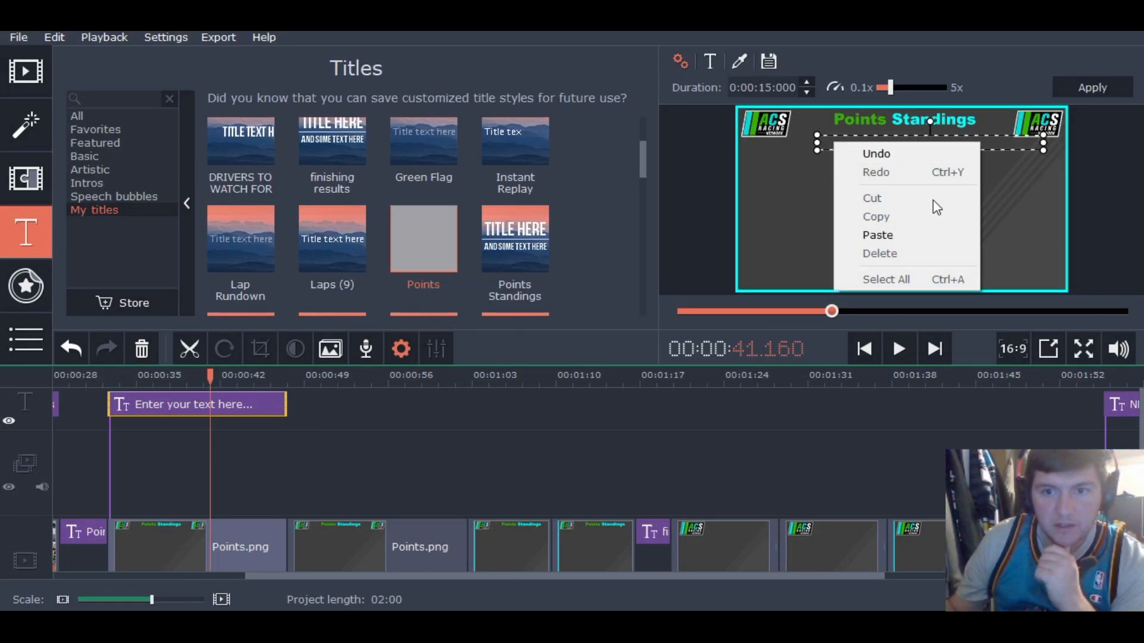
left_click(896, 235)
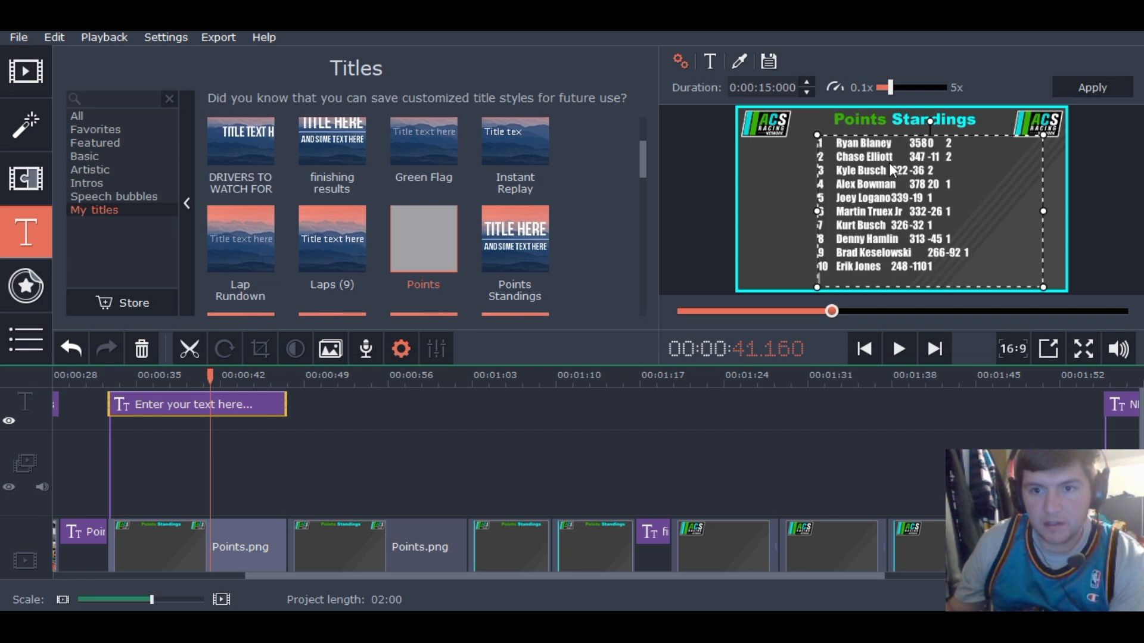
Tab-align the points of Kyle Busch, Joey Logano and Kurt Busch with the points column of the pasted standings
key("Tab")
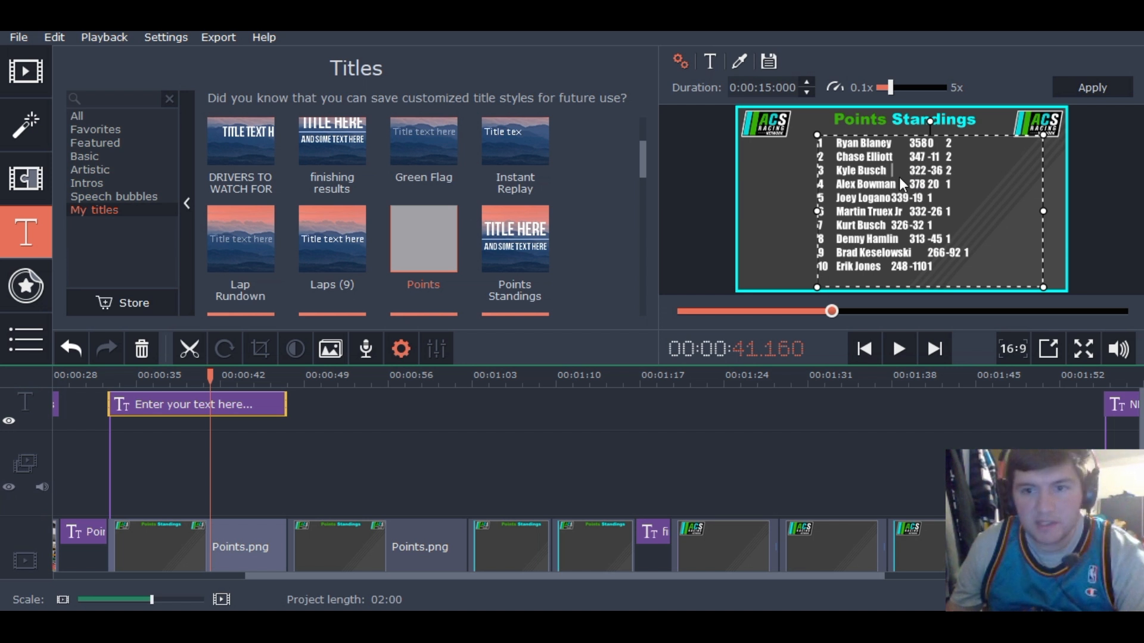
left_click(891, 199)
key("Tab")
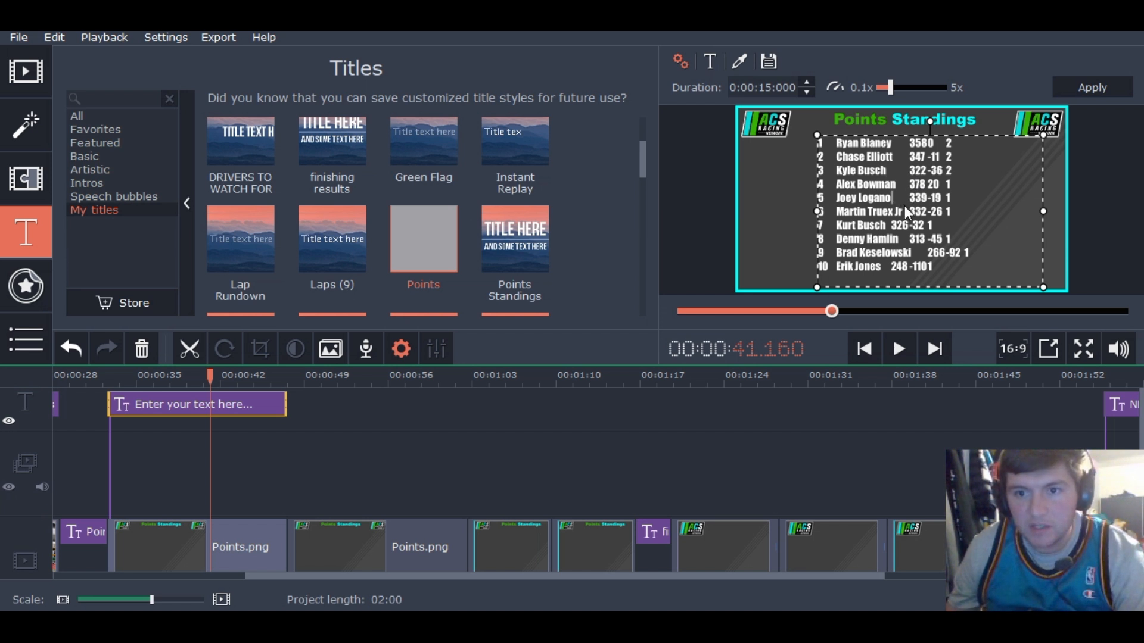
left_click(913, 242)
key("Tab")
key("BackSpace")
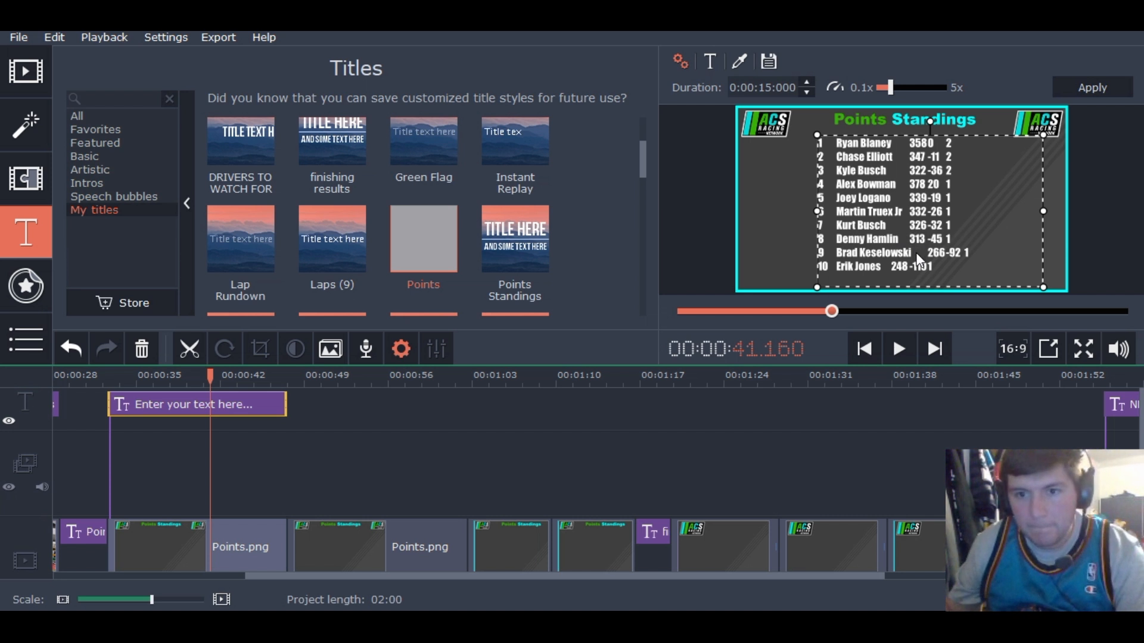
Shift the other nine drivers' points one tab stop over so they line up with Brad Keselowski's points
key("Tab")
left_click(891, 269)
key("Tab")
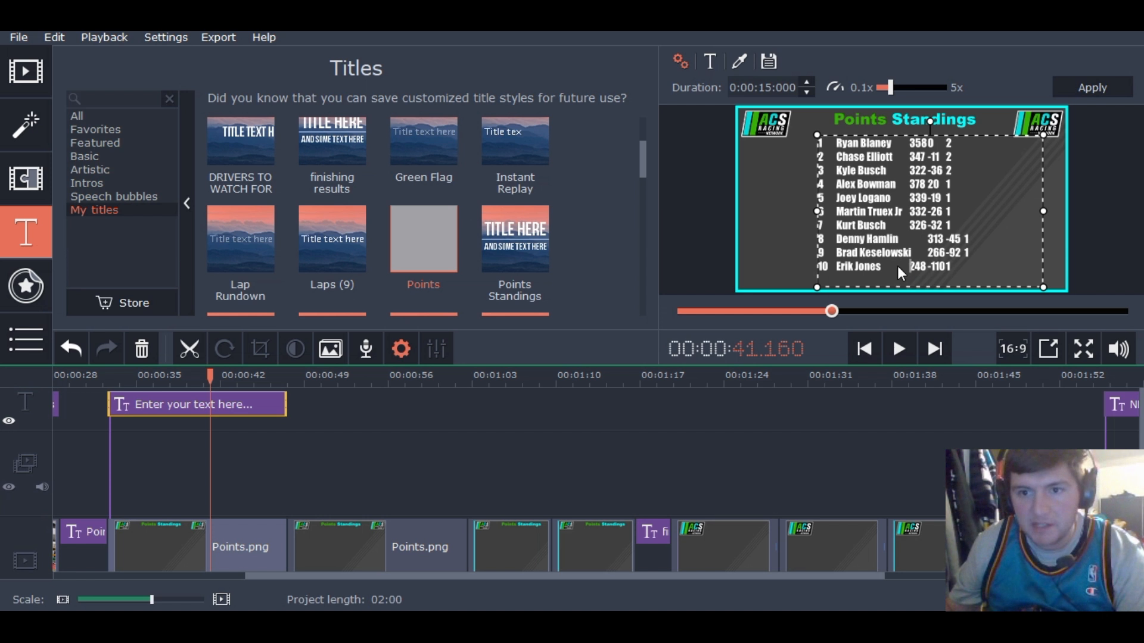
left_click(907, 224)
key("Tab")
left_click(906, 212)
key("Tab")
left_click(909, 193)
key("Tab")
left_click(908, 186)
key("Tab")
left_click(906, 170)
key("Tab")
left_click(910, 156)
key("Tab")
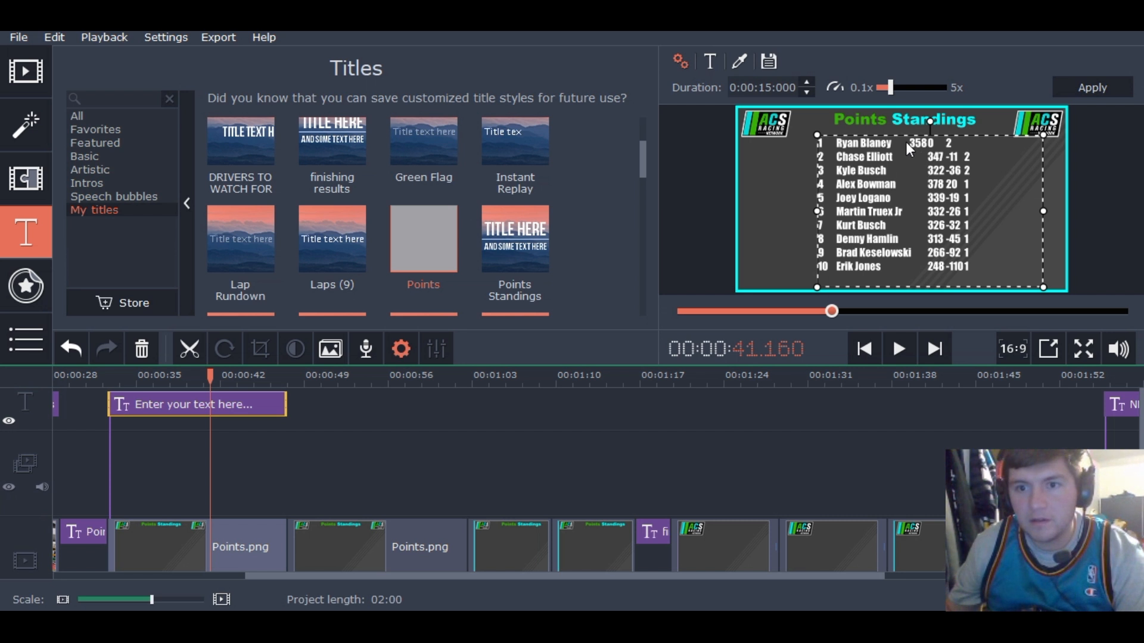
left_click(905, 141)
key("Tab")
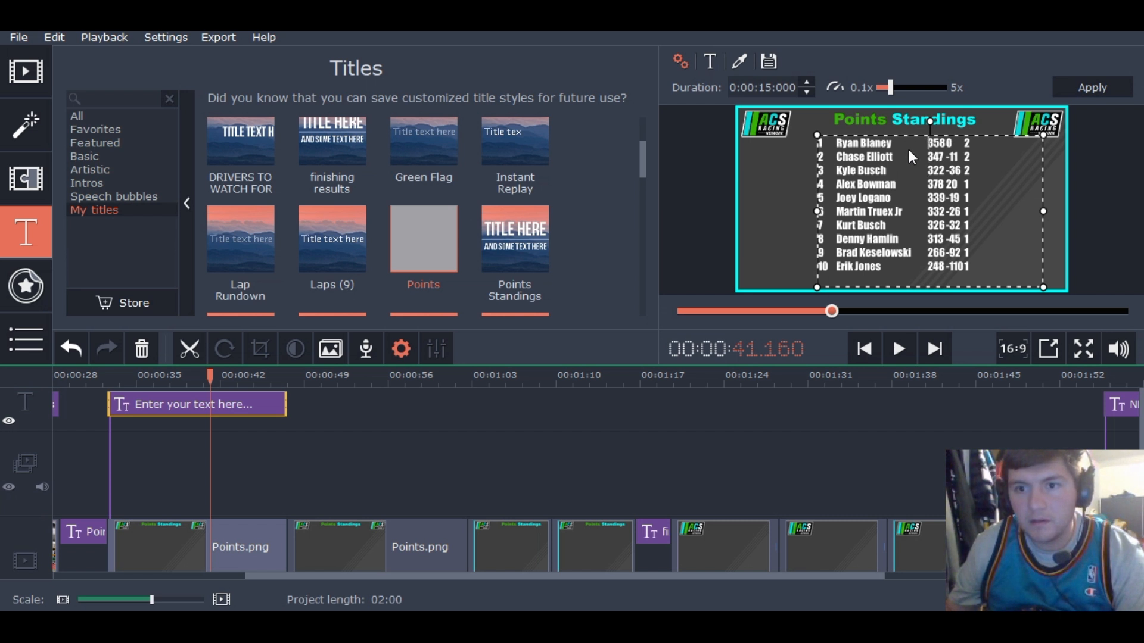
Separate the points, behind and wins figures into evenly tabbed columns and apply the title text
left_click(945, 161)
key("Tab")
key("Tab")
left_click(946, 199)
key("Tab")
left_click(946, 212)
key("Tab")
left_click(947, 227)
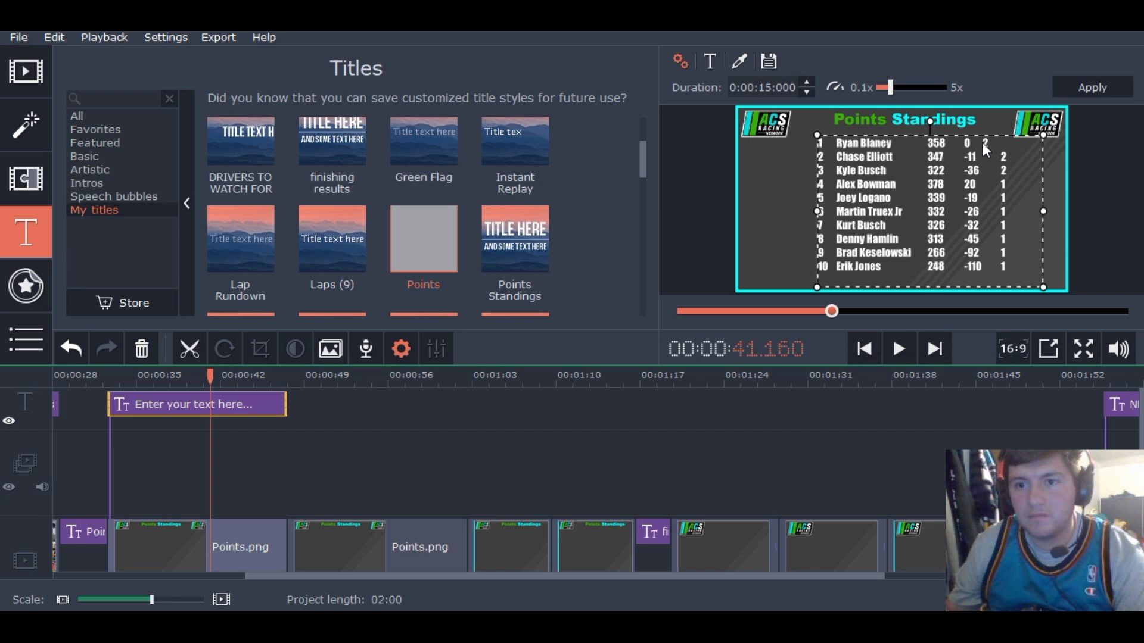
left_click(1107, 84)
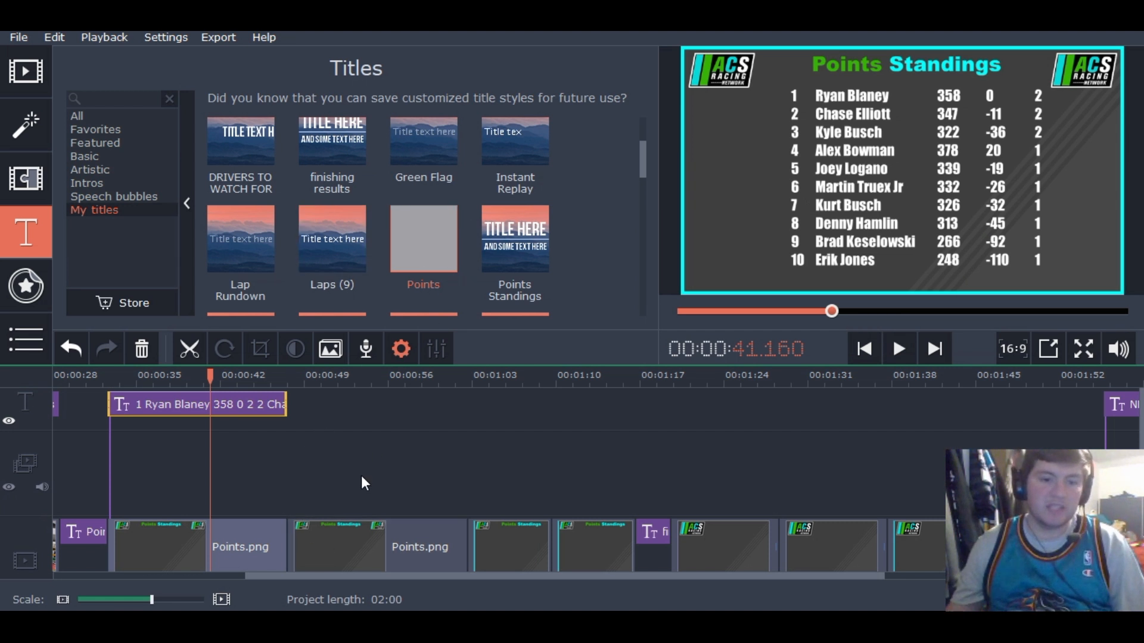
Place the saved Top 10 title above the first blank ACS background clip, starting at 1:19.620 and matching the clip's 9-second length
left_click(691, 555)
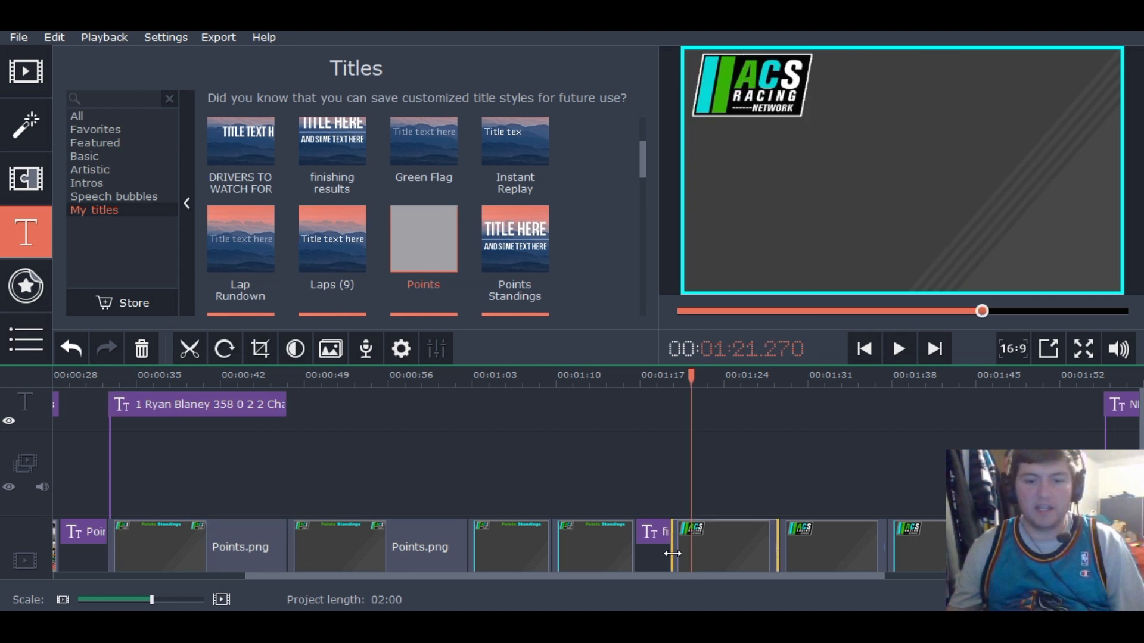
left_click(672, 554)
left_click_drag(641, 166, 674, 292)
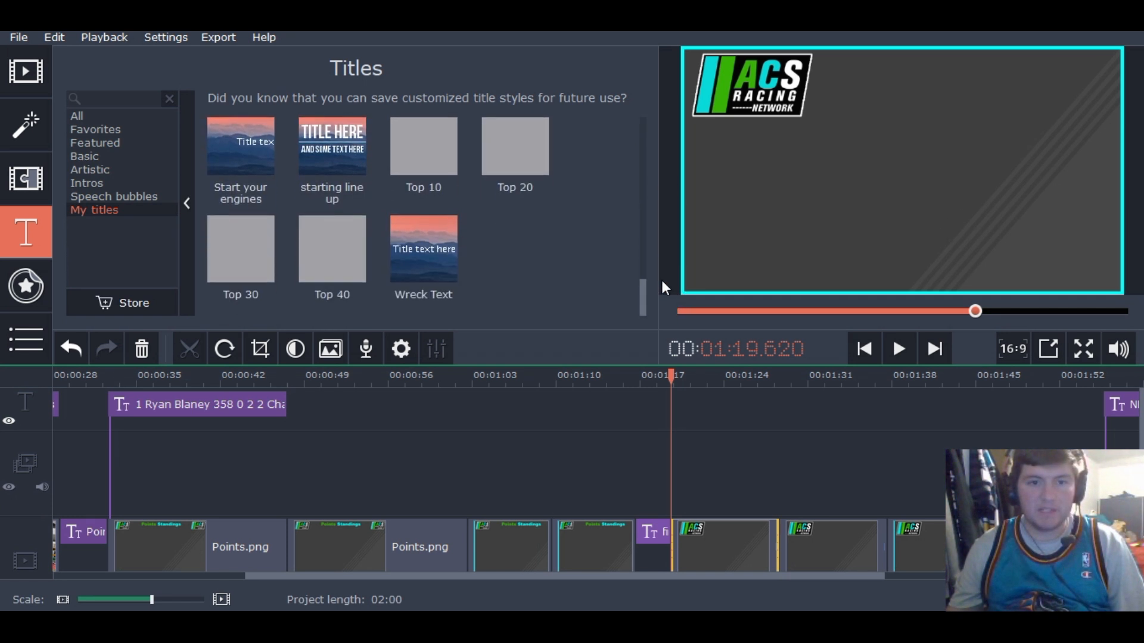
left_click(434, 159)
left_click_drag(413, 136, 779, 405)
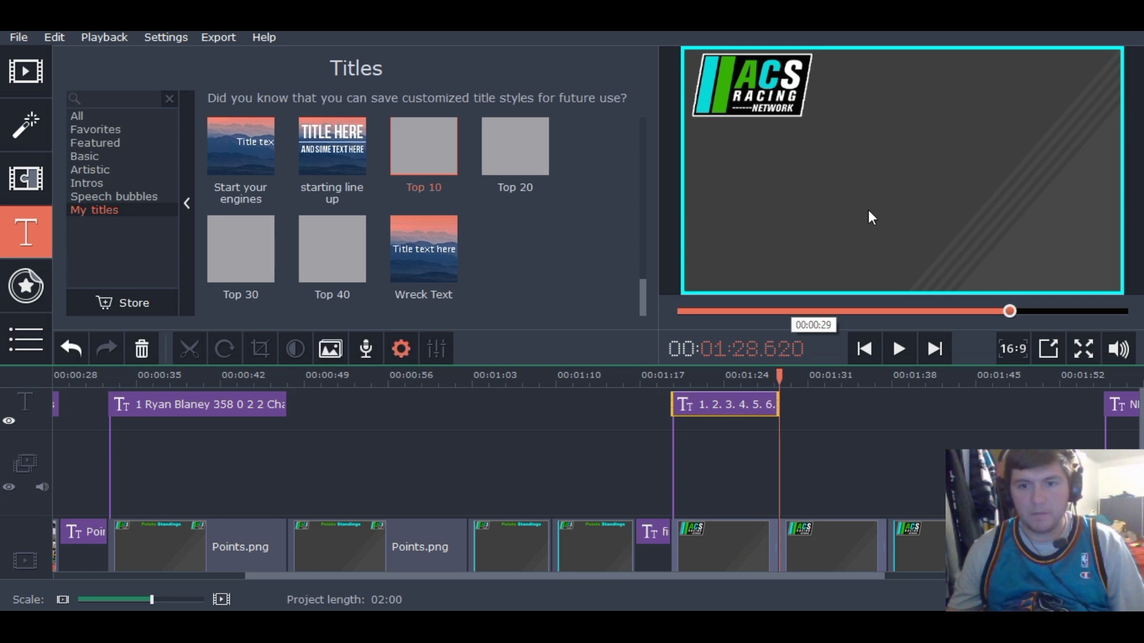
left_click(744, 394)
Enter the car numbers 20, 18, 88, 11, 3, 9, 99, 4, 48 and 42 beside places 1 to 10 in the Top 10 title
double_click(842, 188)
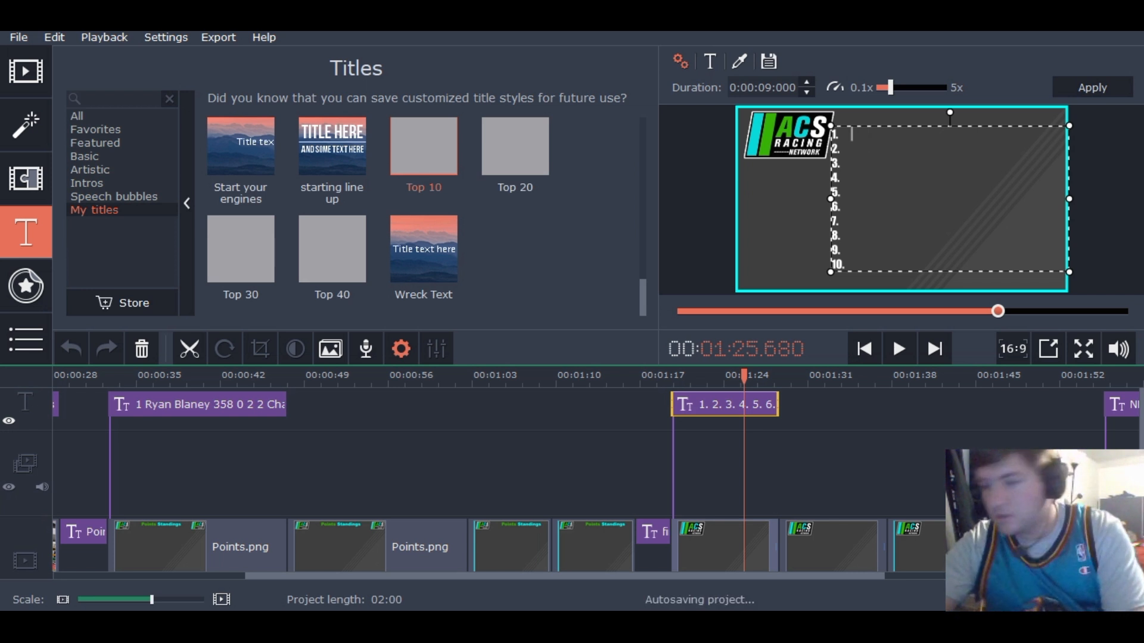
type("20")
key("Return")
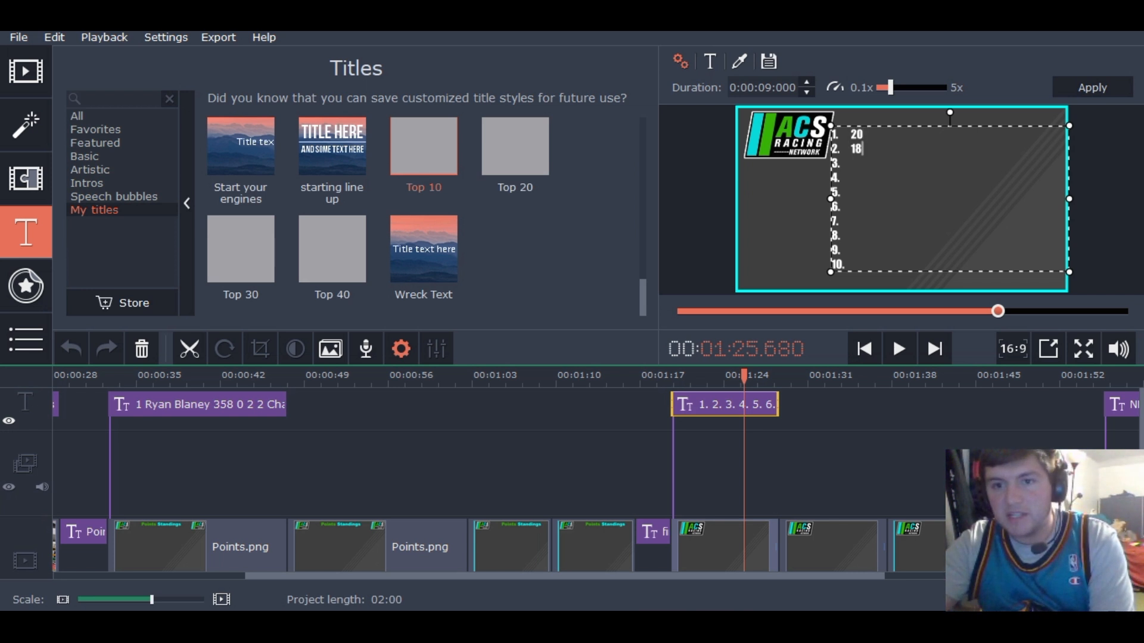
type("88")
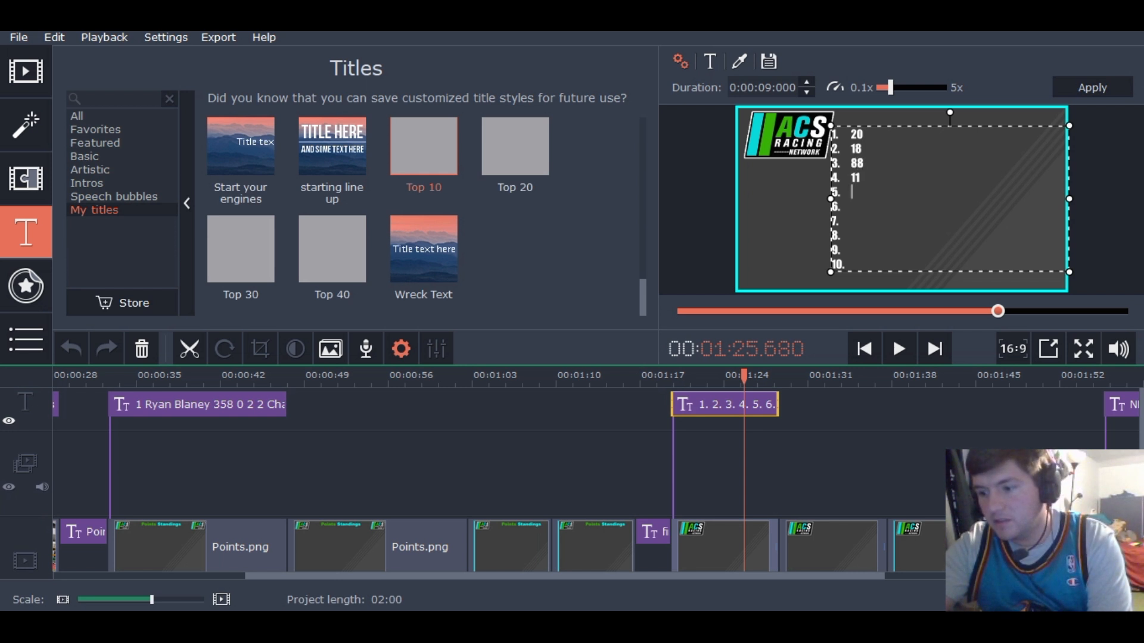
type("9")
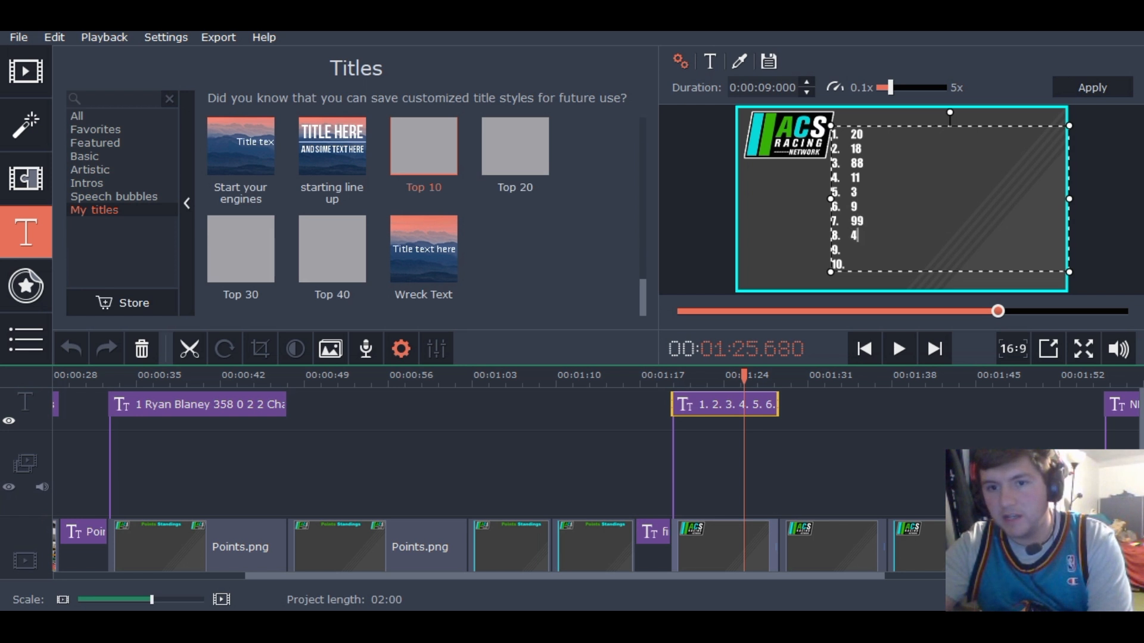
type("48")
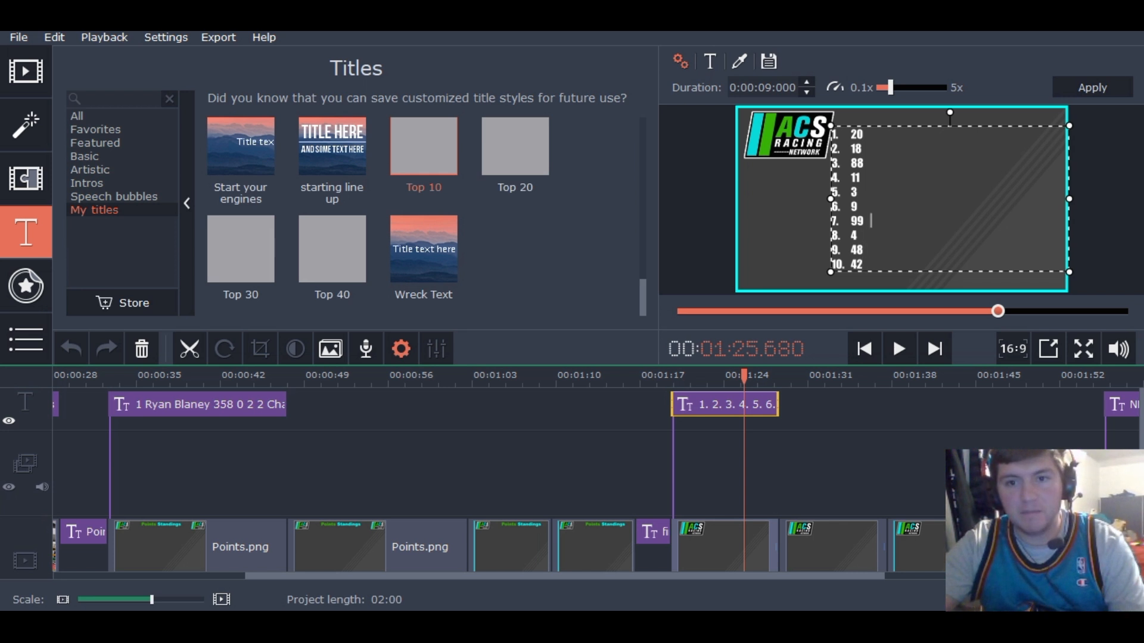
key("Up")
key("Tab")
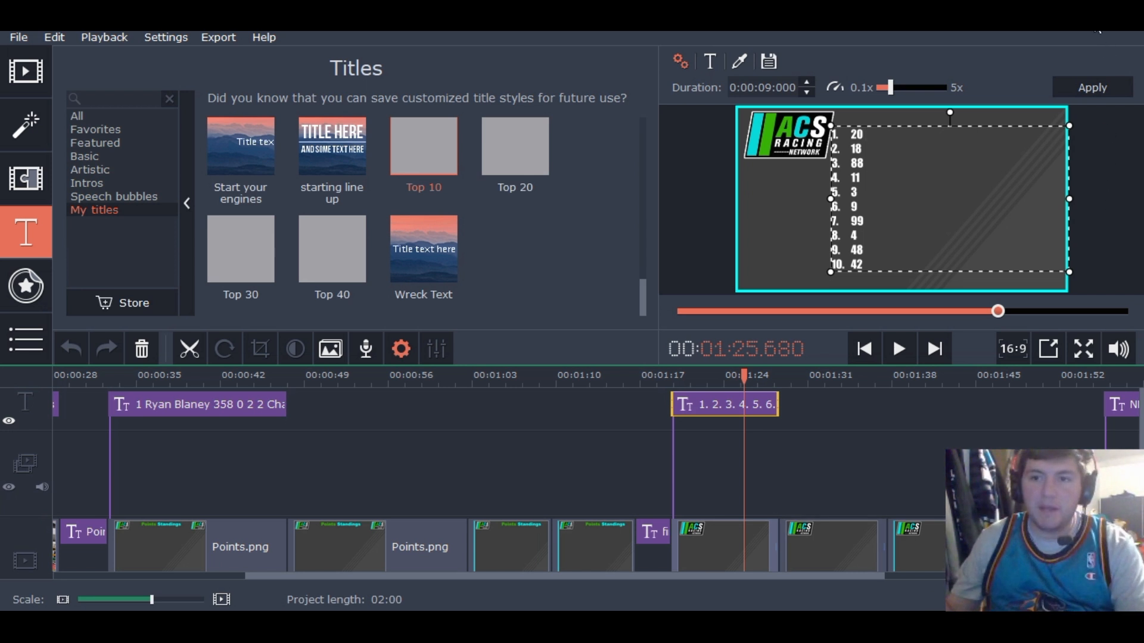
Arrange the Excel workbook beside the video editor, enlarge its window, and open the owner and driver list on Sheet1
left_click(1094, 29)
left_click(1095, 32)
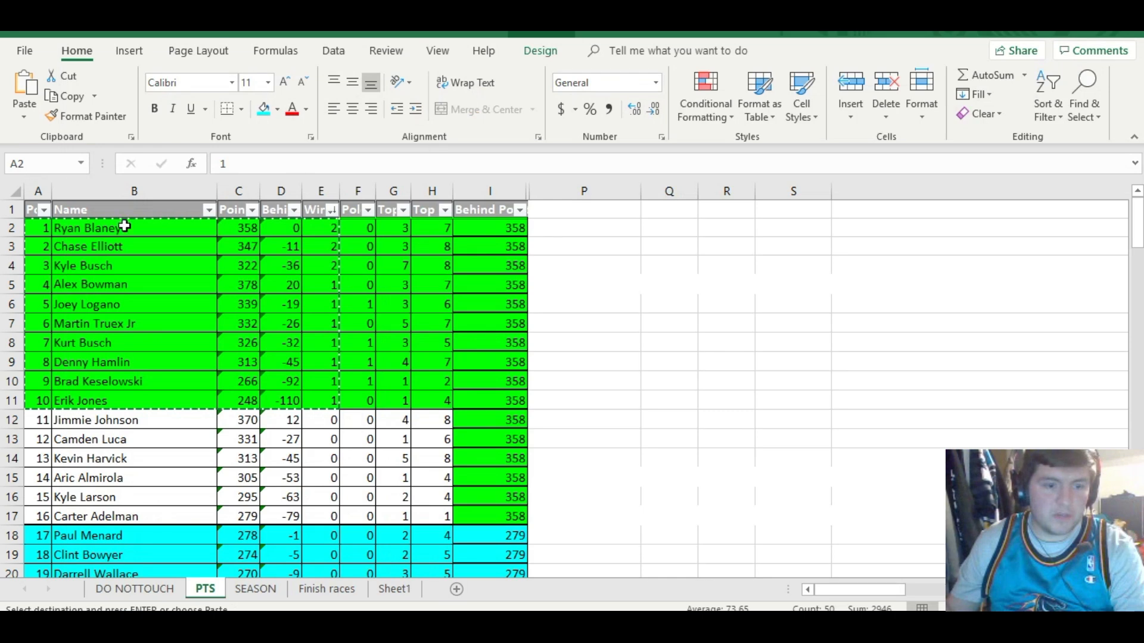
left_click(1095, 32)
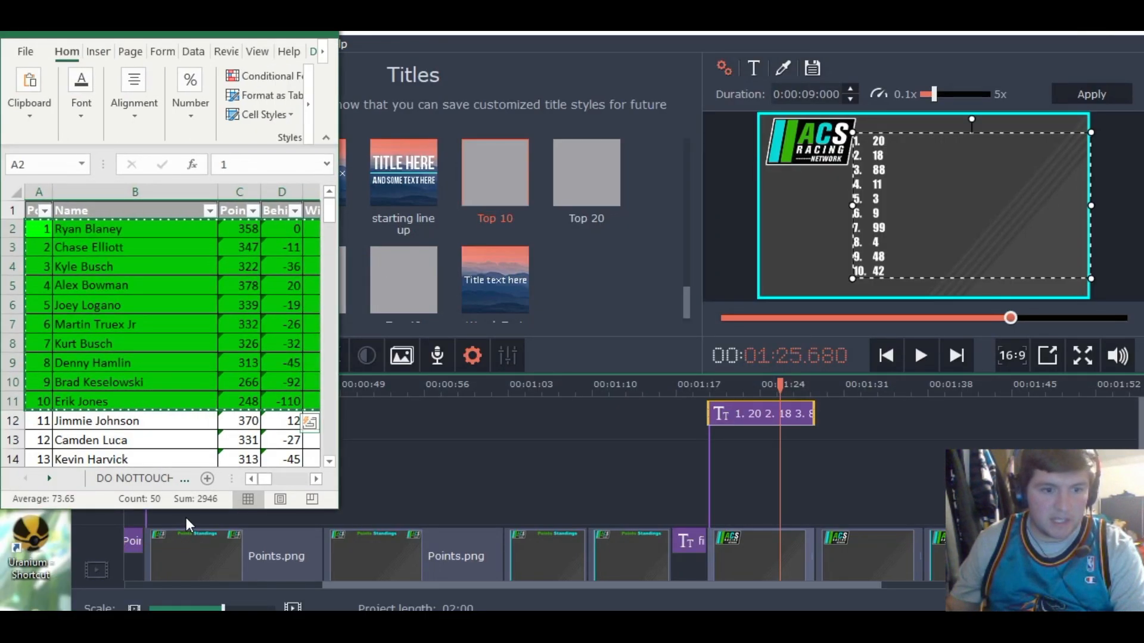
left_click_drag(179, 509, 181, 609)
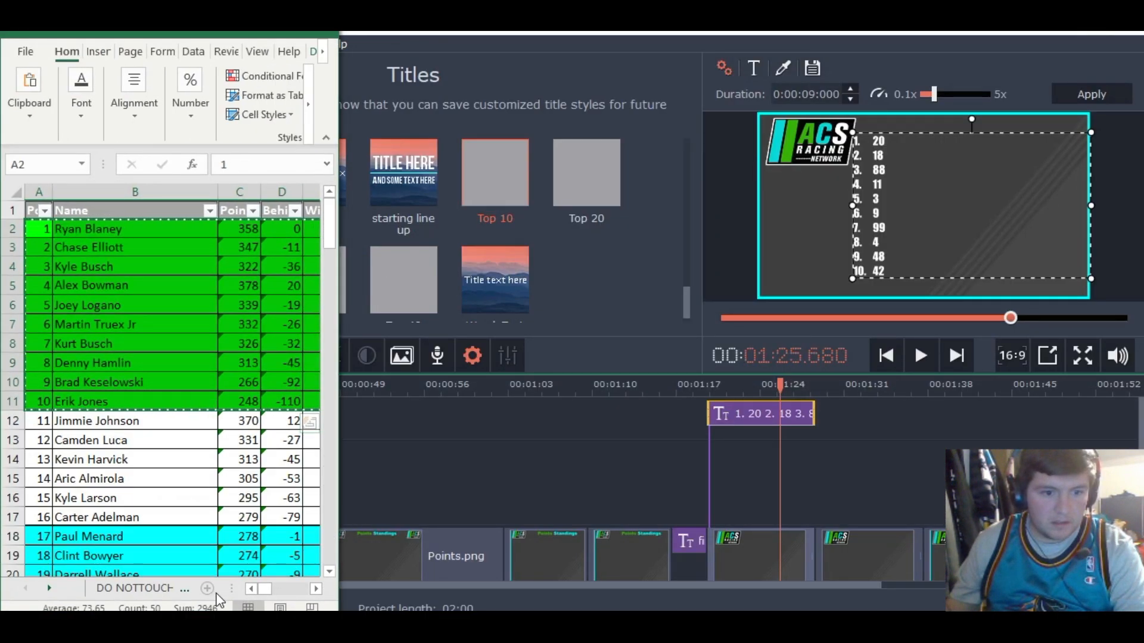
left_click(184, 593)
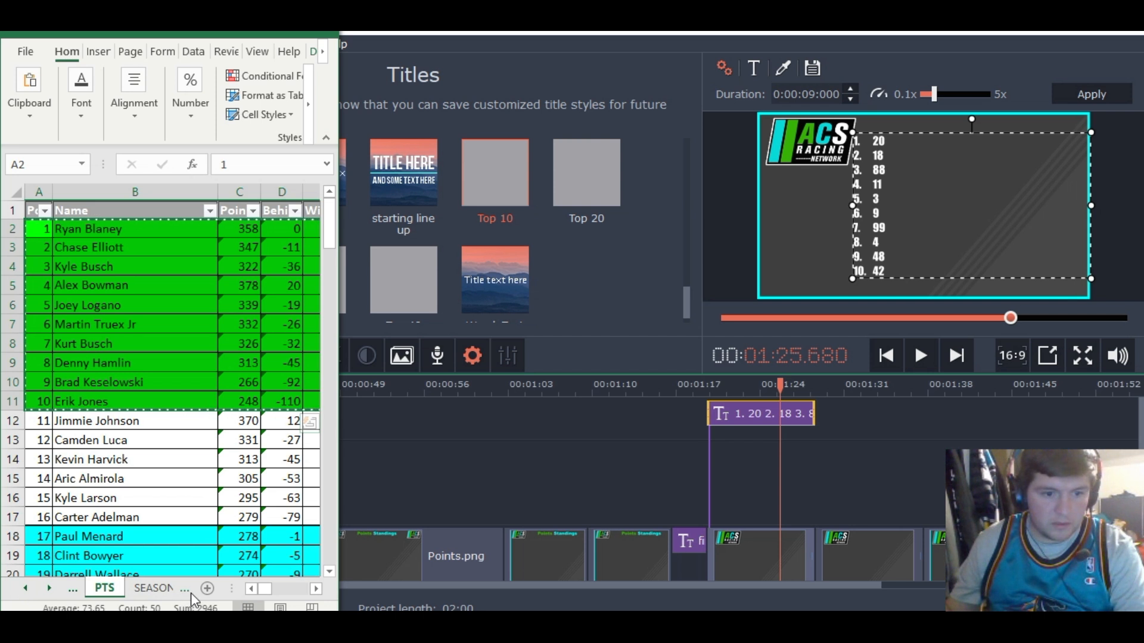
left_click(188, 593)
left_click(187, 592)
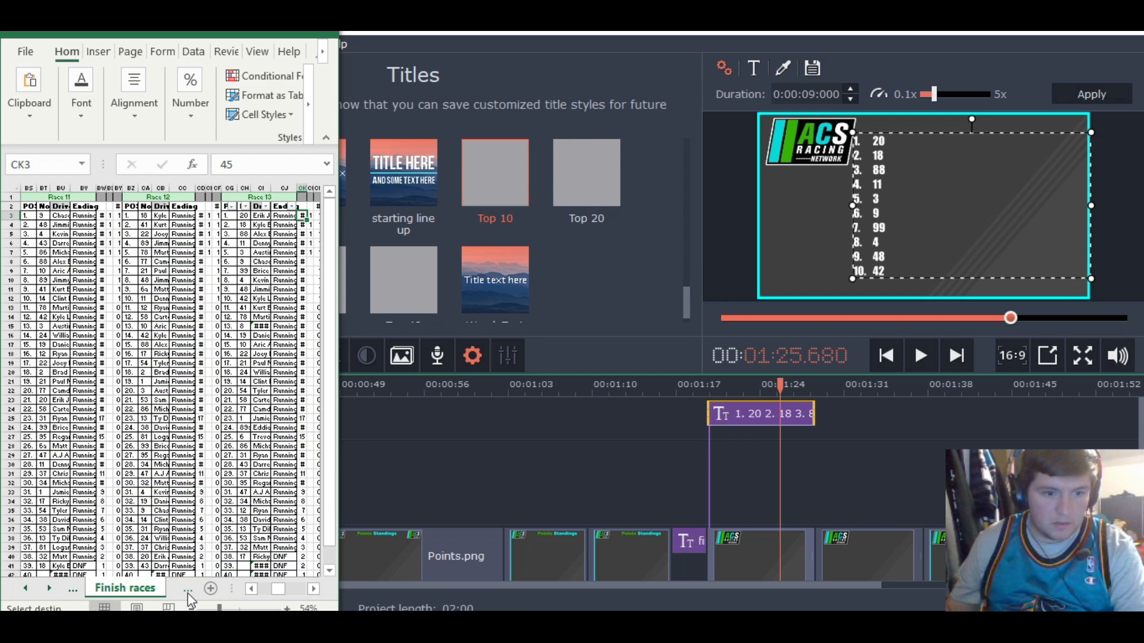
left_click(188, 593)
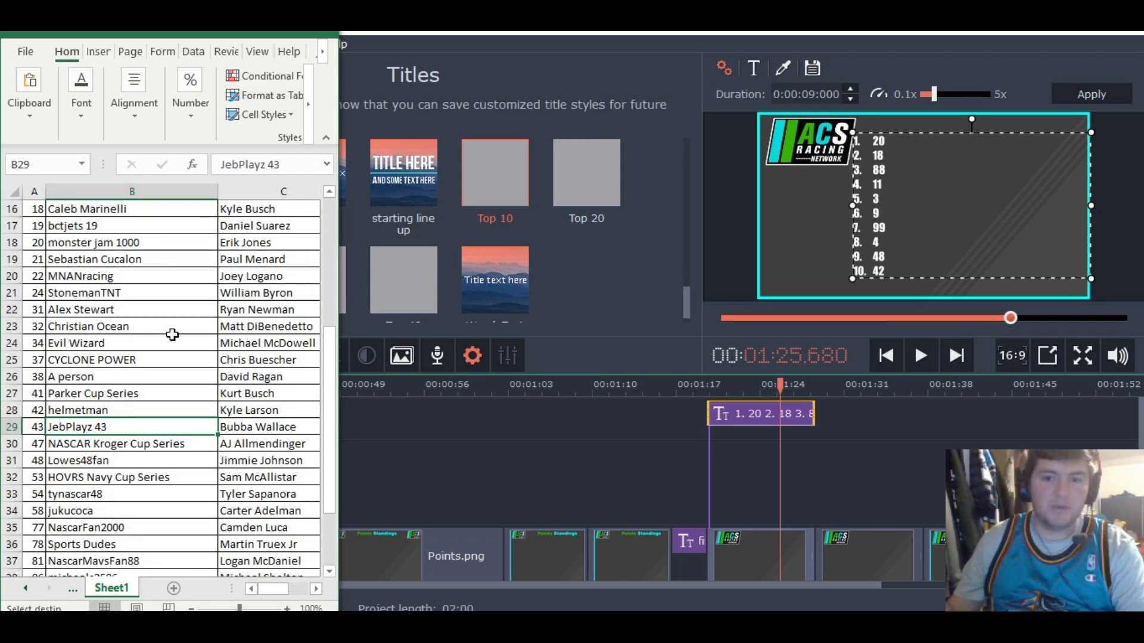
Copy car 20's owner name, monster jam 1000, from Sheet1 into the first-place line of the Top 10 title
scroll(137, 321, "up", 5)
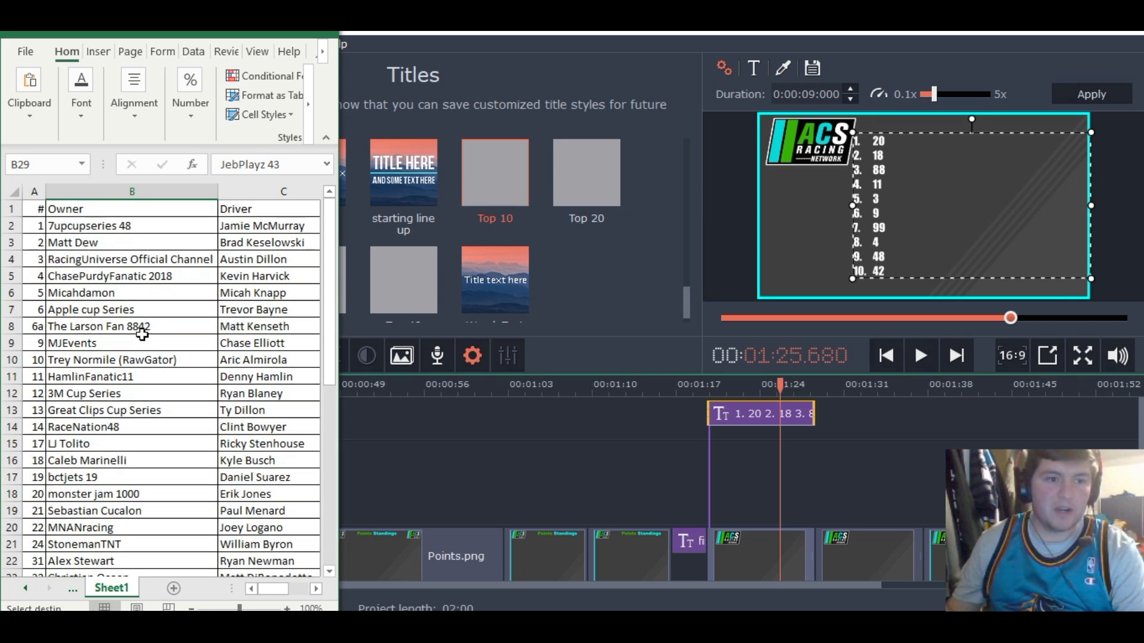
scroll(142, 332, "down", 4)
scroll(141, 333, "down", 7)
scroll(140, 327, "up", 8)
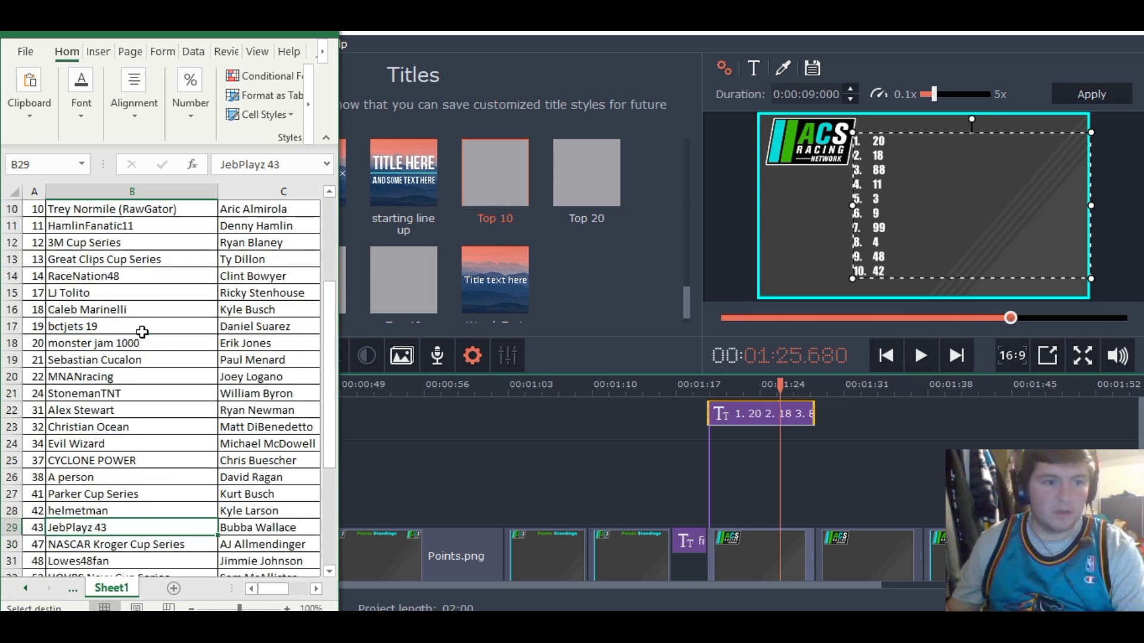
right_click(84, 345)
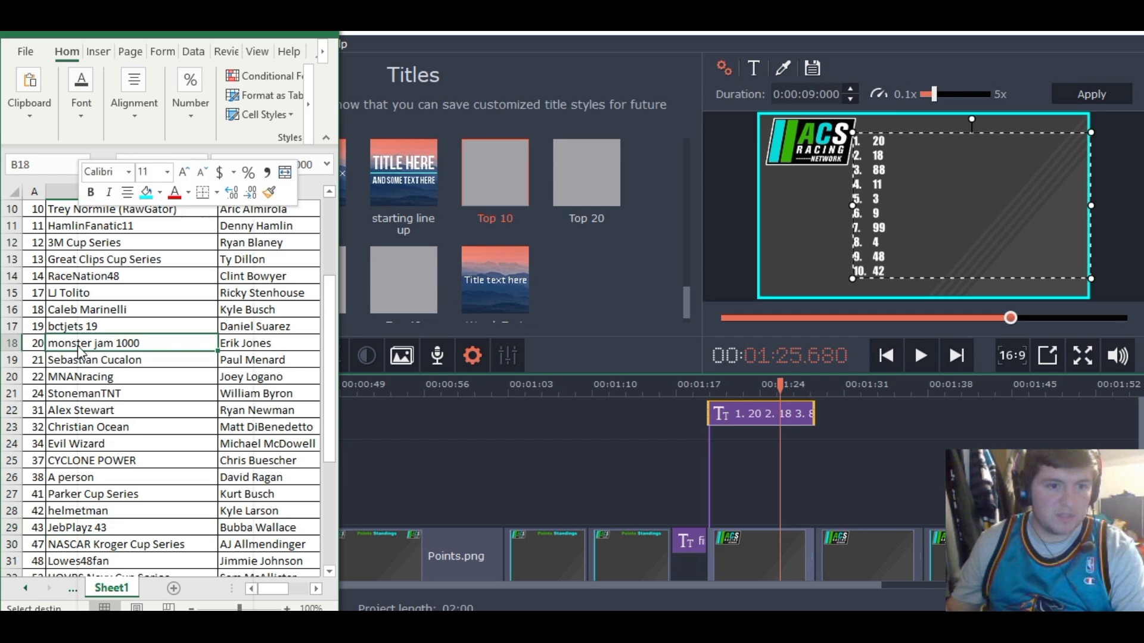
left_click(118, 251)
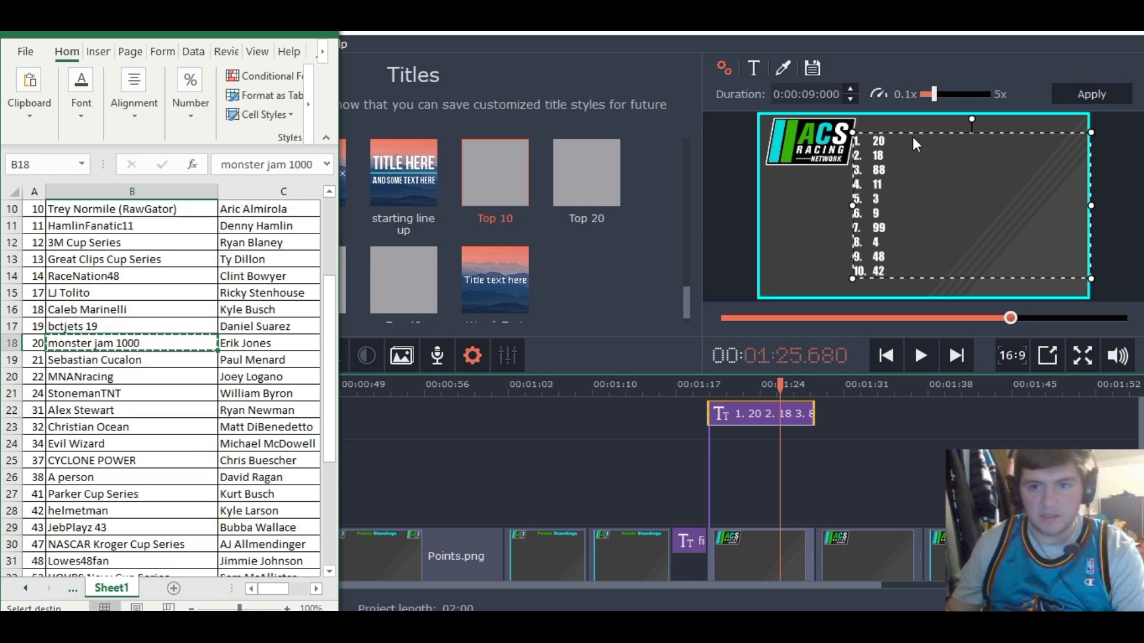
left_click(913, 140)
right_click(920, 138)
left_click(970, 225)
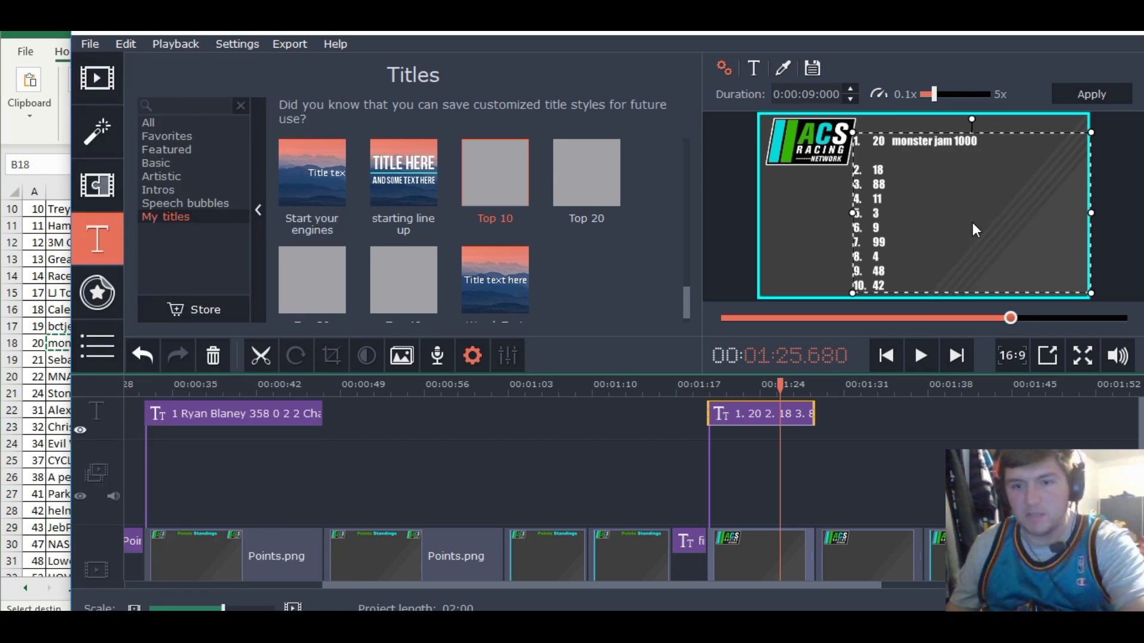
Copy car 18's owner name from Sheet1 into the second-place line of the Top 10 title
left_click(69, 310)
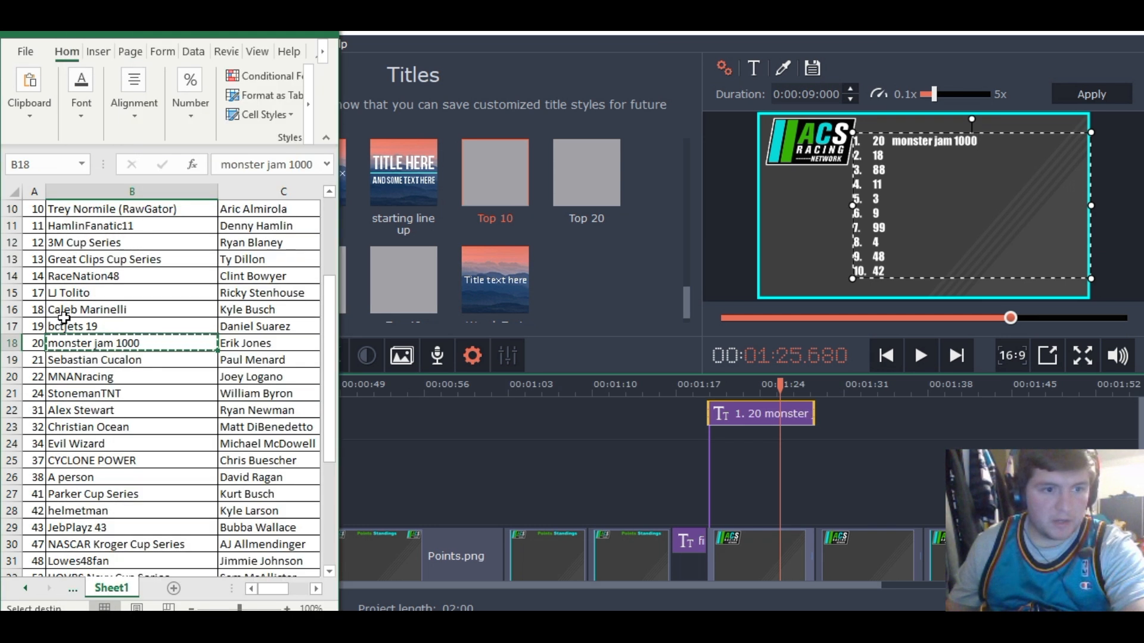
right_click(69, 310)
left_click(143, 245)
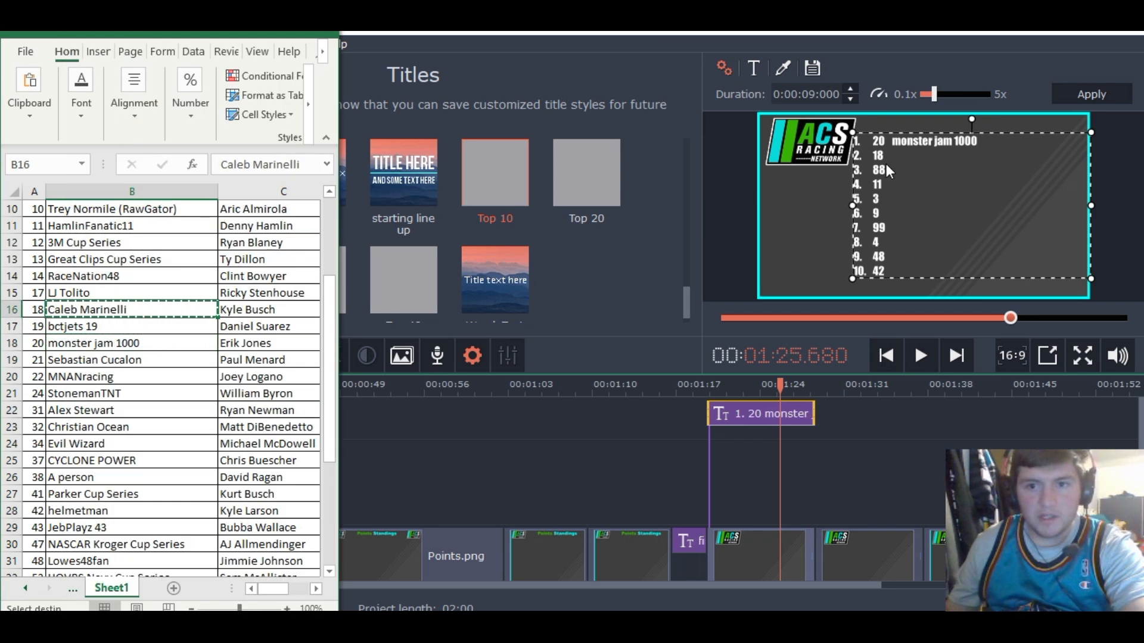
left_click(921, 160)
right_click(920, 160)
left_click(964, 243)
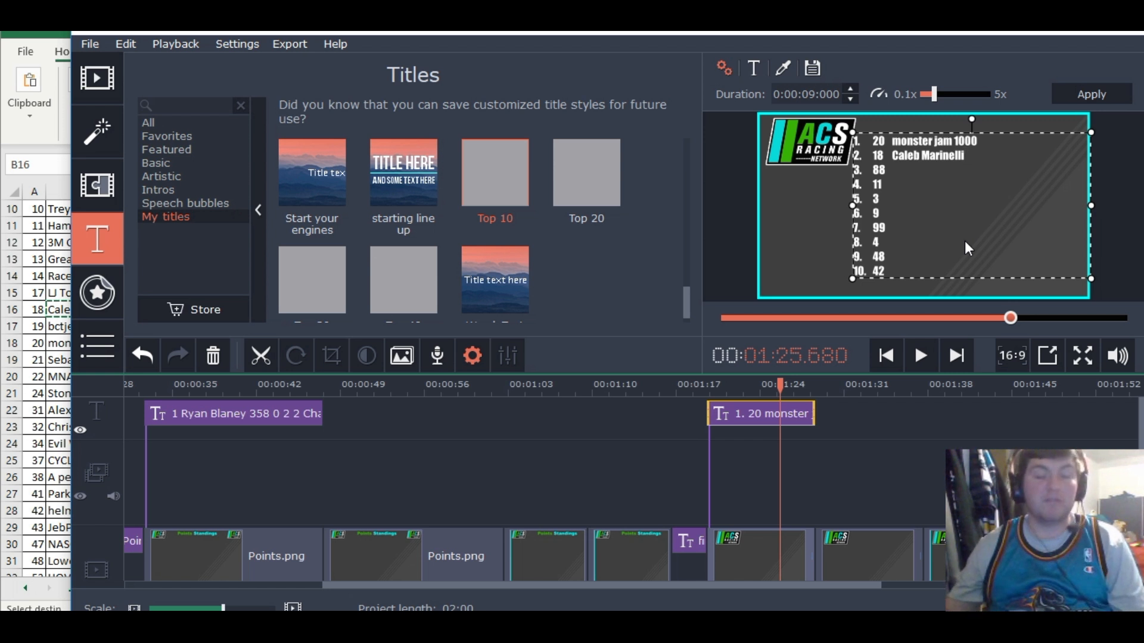
Maximize the video editor and save the project as KAL END in the ACS Racing Network folder
left_click(1098, 33)
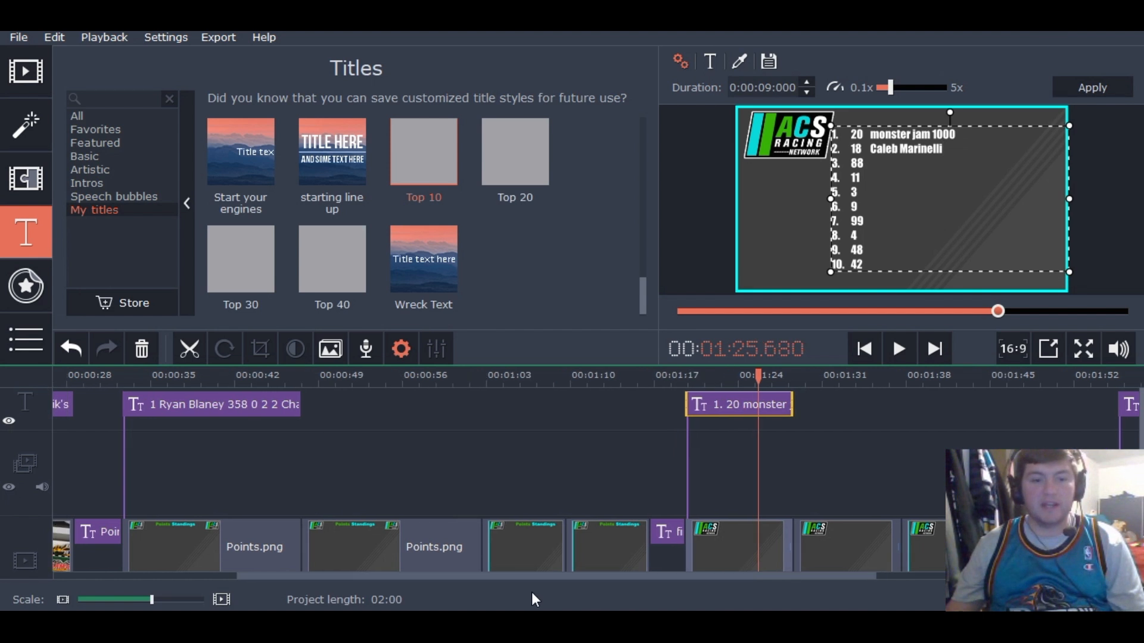
scroll(539, 589, "left", 5)
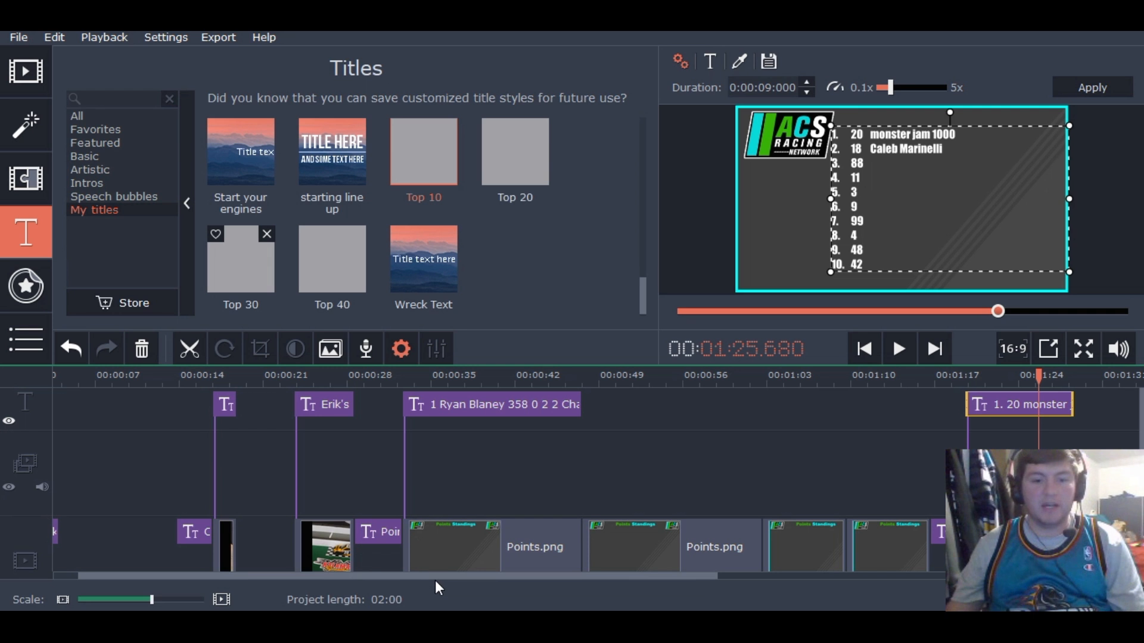
left_click(27, 39)
left_click(92, 191)
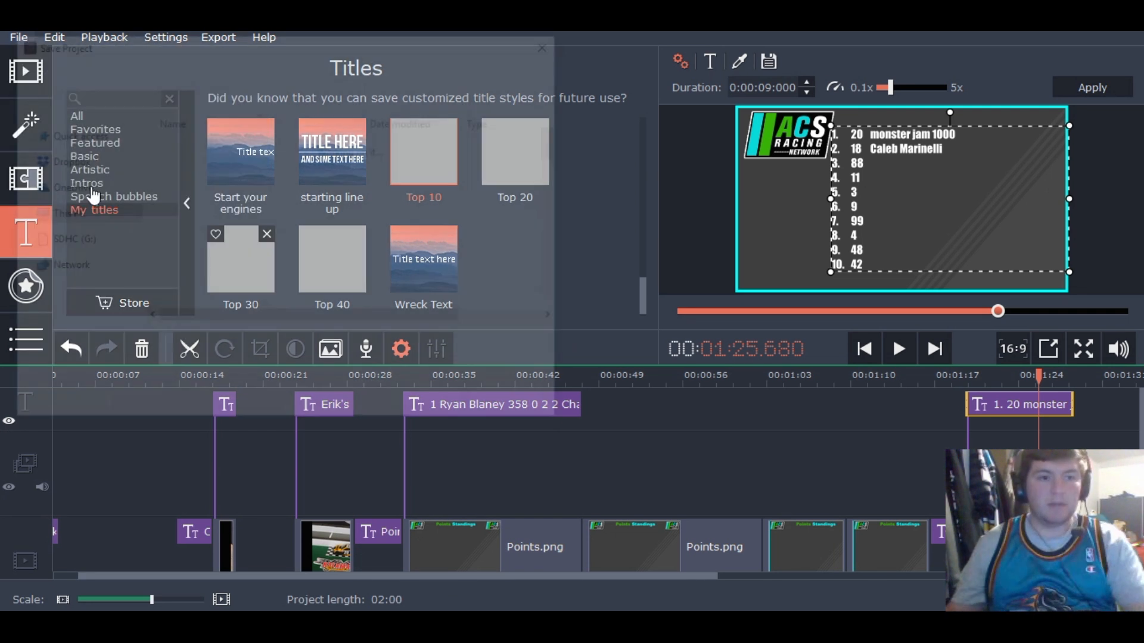
type("KAL END")
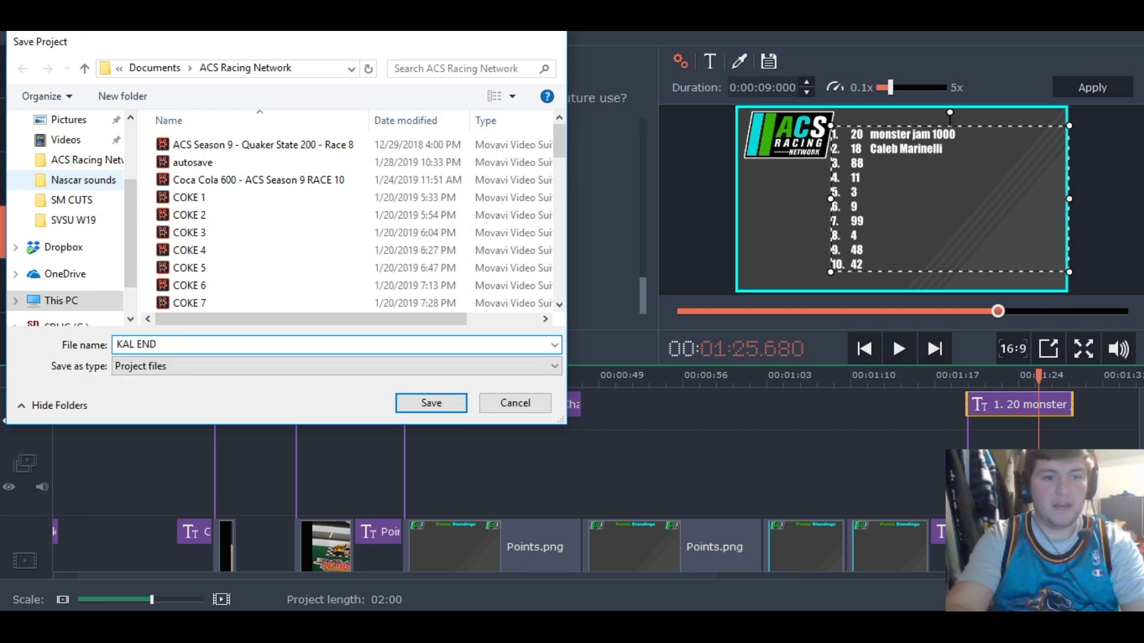
key("Return")
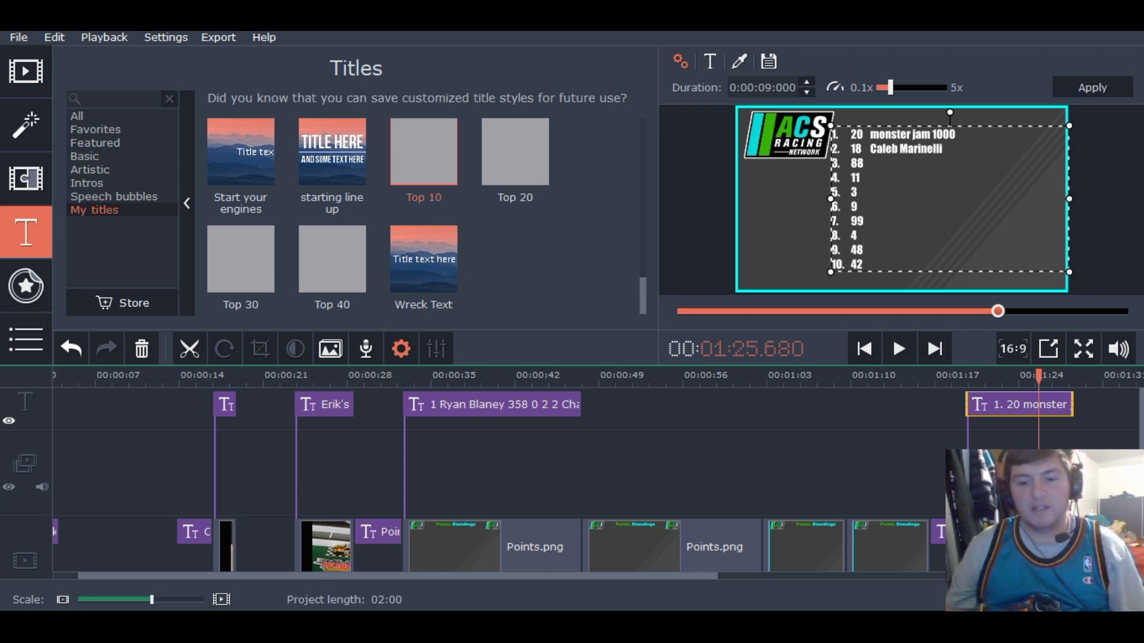
mouse_move(833, 625)
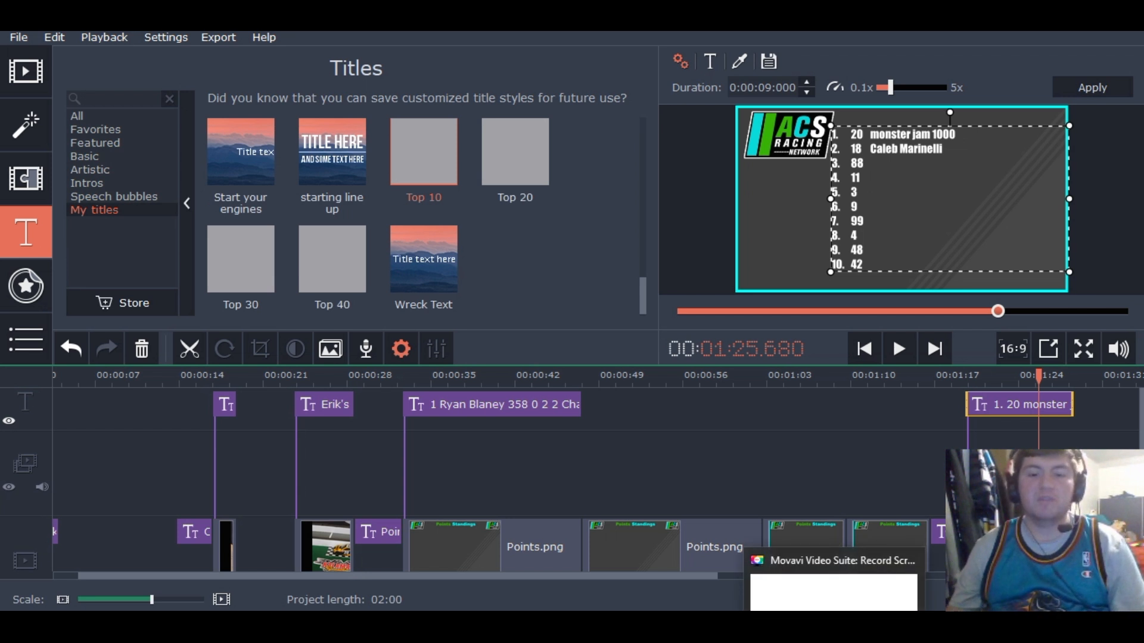